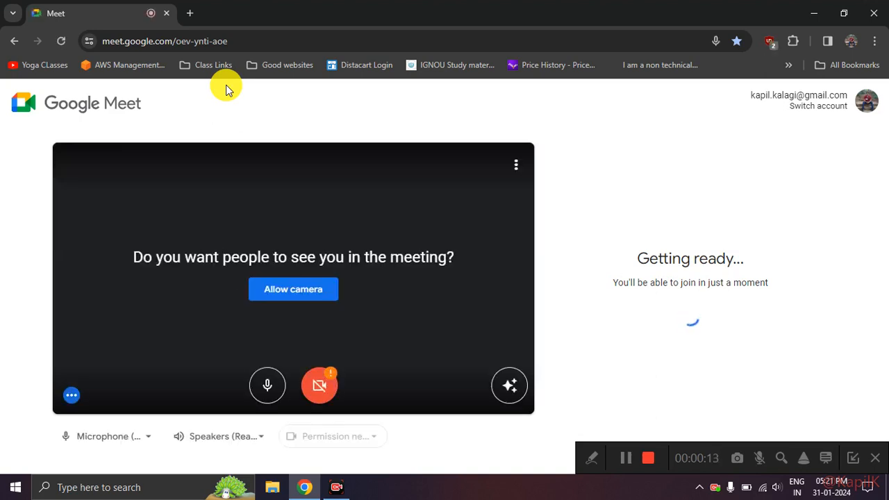
Step: Turn off the microphone and join the Google Meet call
left_click(267, 379)
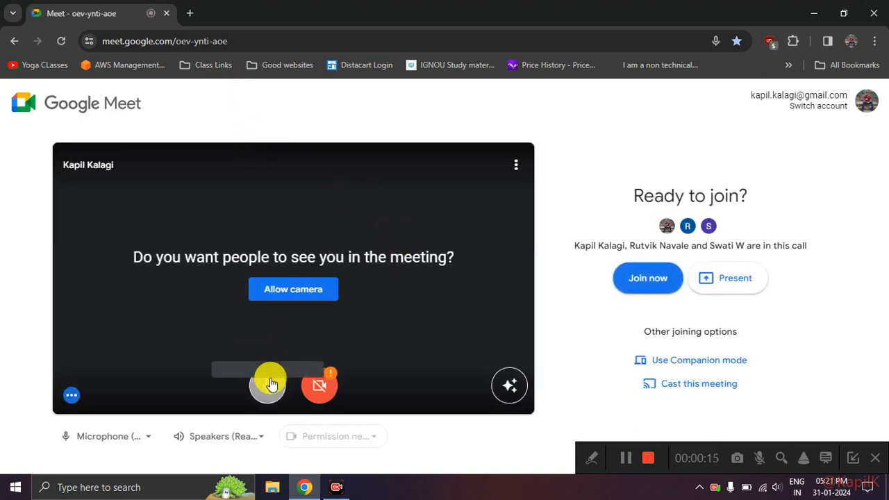
key("XF86AudioMute")
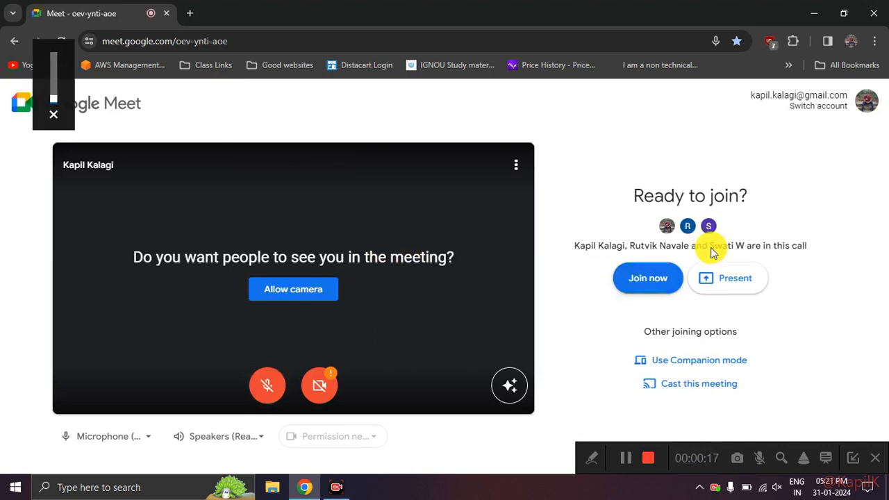
left_click(664, 275)
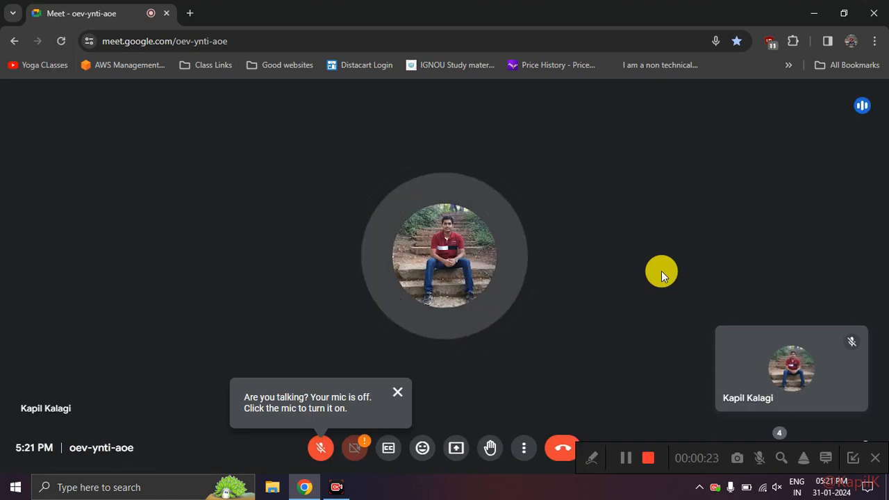
Step: Turn the microphone on in the meeting and hide the screen recorder's toolbar
left_click(322, 452)
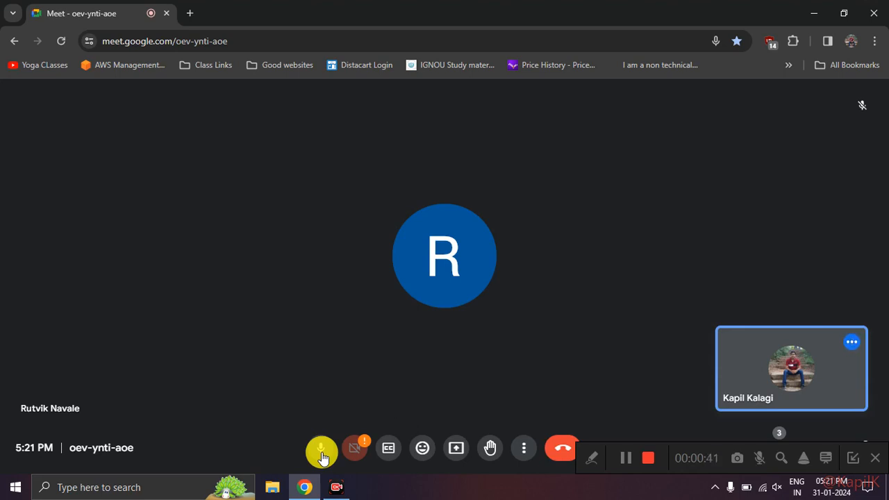
mouse_move(277, 398)
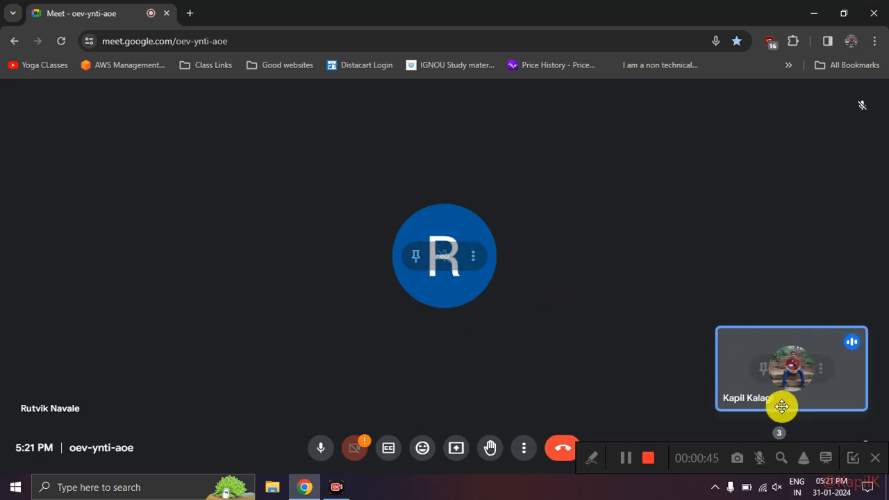
left_click(843, 460)
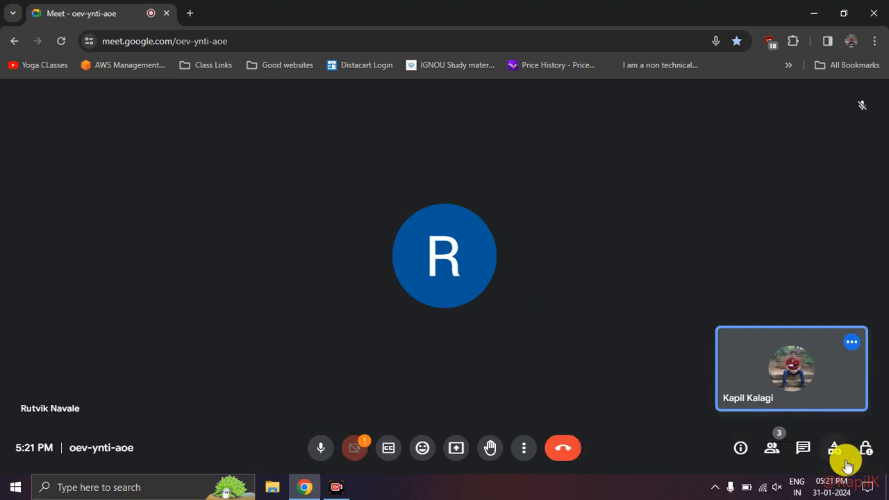
Step: Switch to File Explorer and open the Day 6 class work workbook from the DA7 Batch folder inside Excel Class
left_click(278, 490)
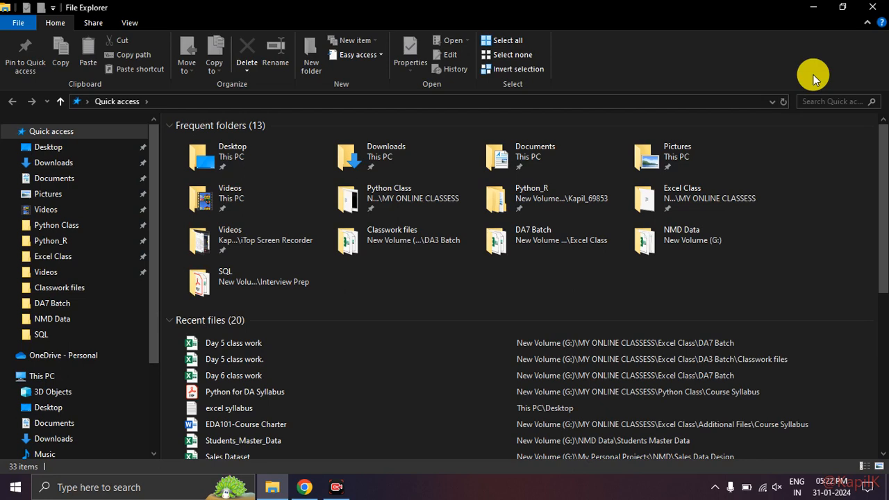
scroll(415, 313, "down", 5)
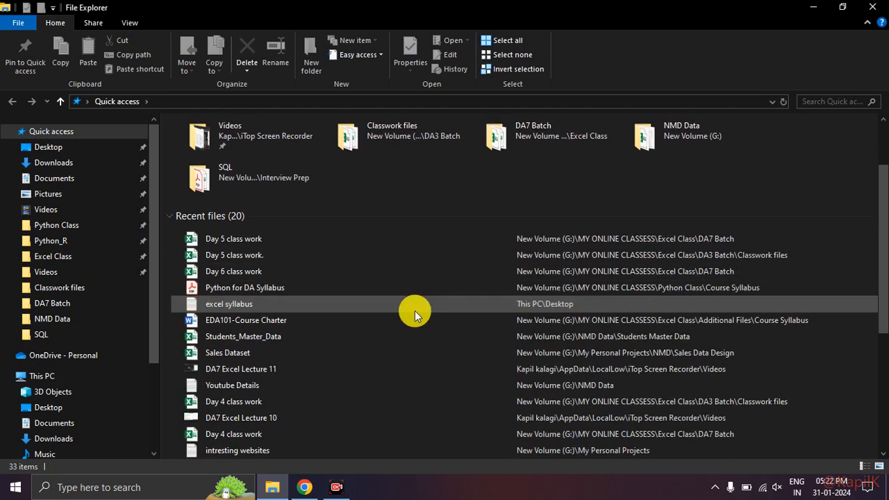
scroll(414, 314, "up", 5)
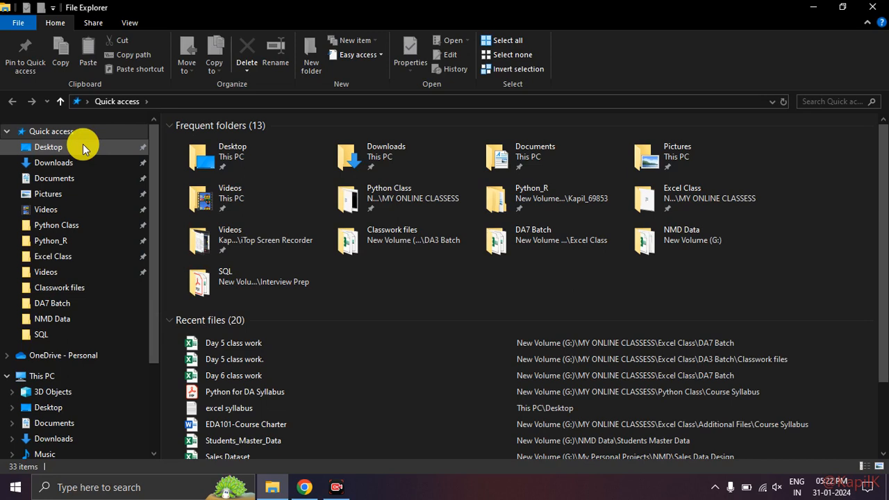
left_click(82, 258)
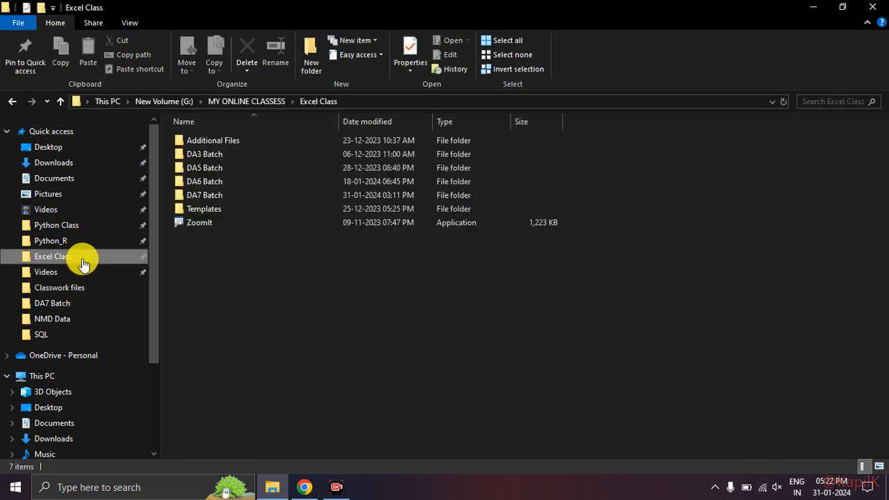
double_click(276, 199)
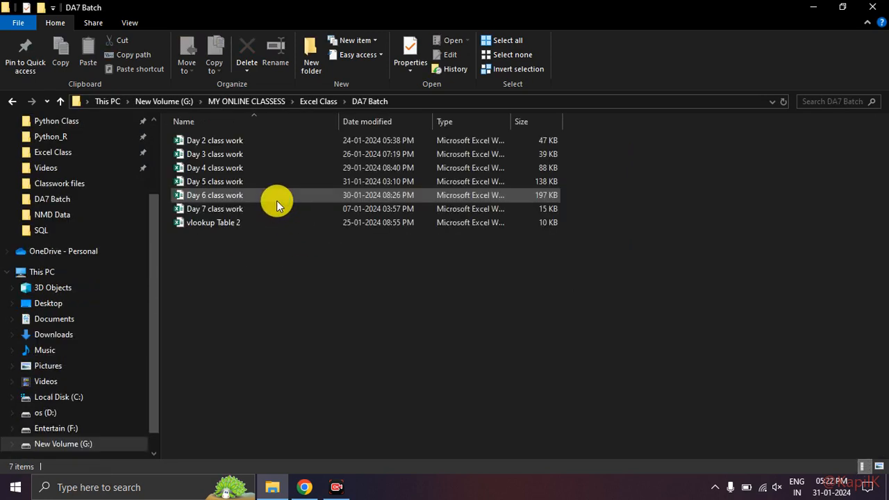
double_click(276, 201)
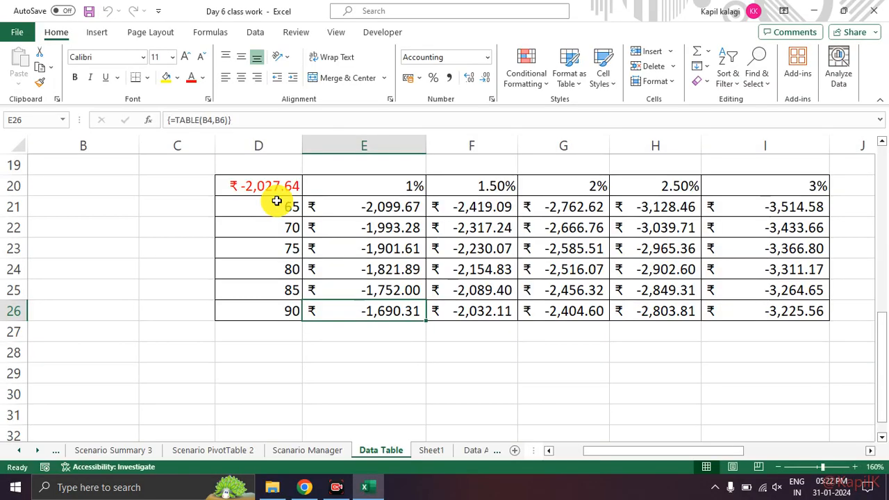
Step: Connect the computer to the wireless display Mi TV - Living room and return to the workbook
key("alt+Tab")
key("alt+Tab")
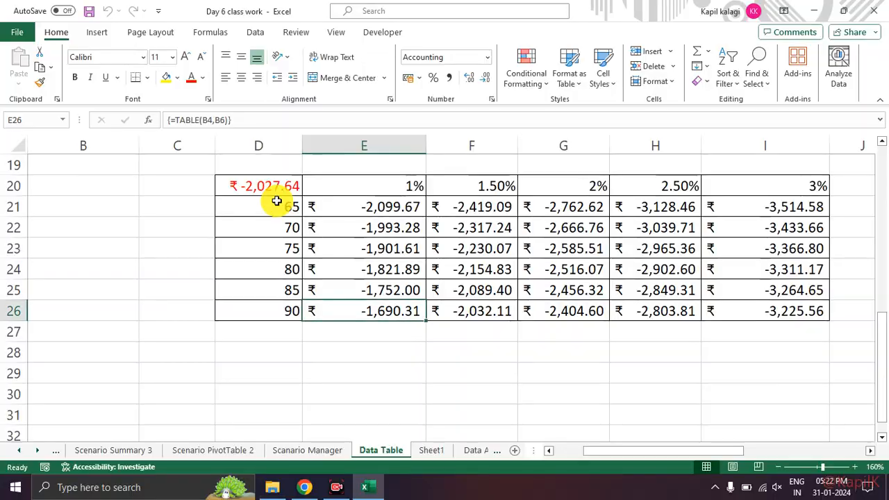
left_click(327, 292)
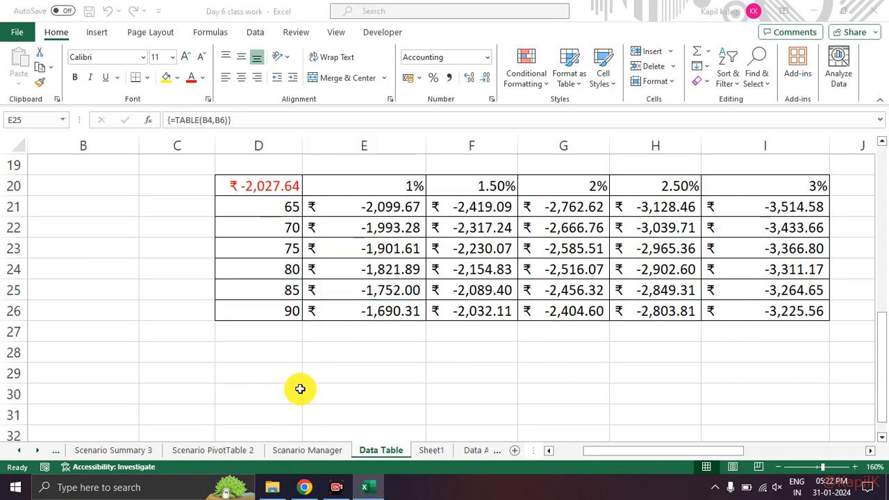
key("super+k")
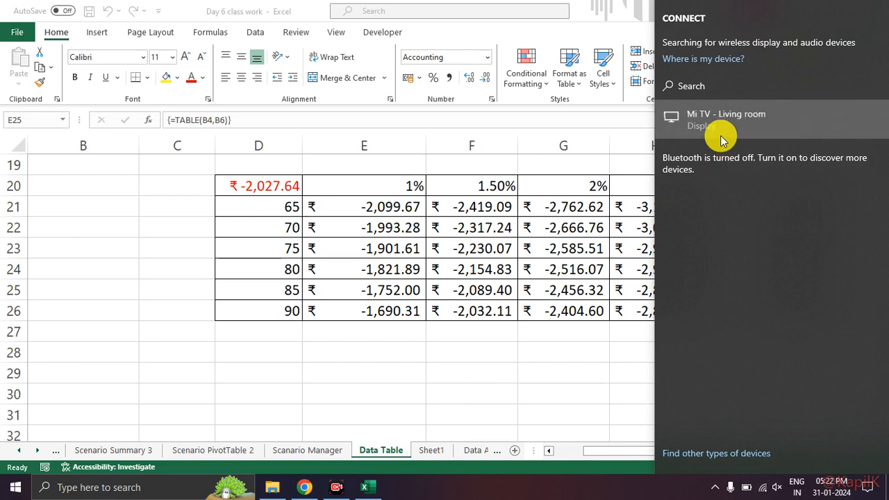
left_click(721, 136)
left_click(353, 417)
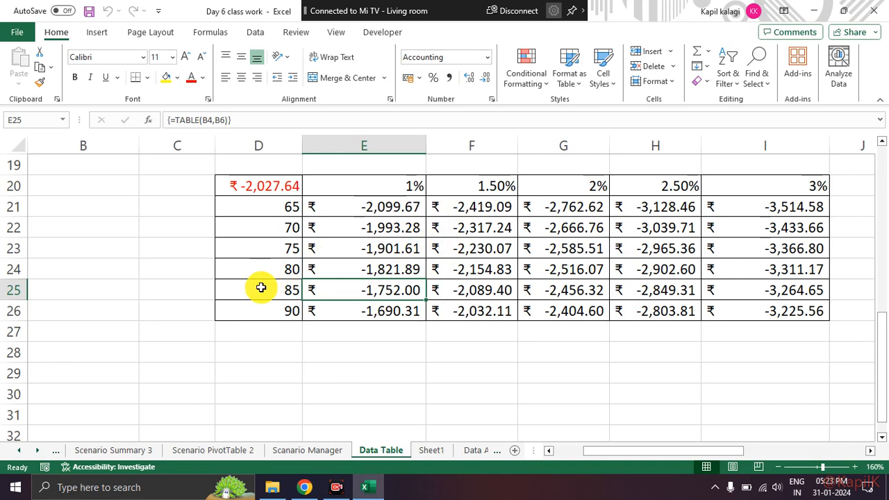
Step: Look through the Scenario Summary and Scenario PivotTable sheets of the Day 6 class work workbook
left_click(139, 451)
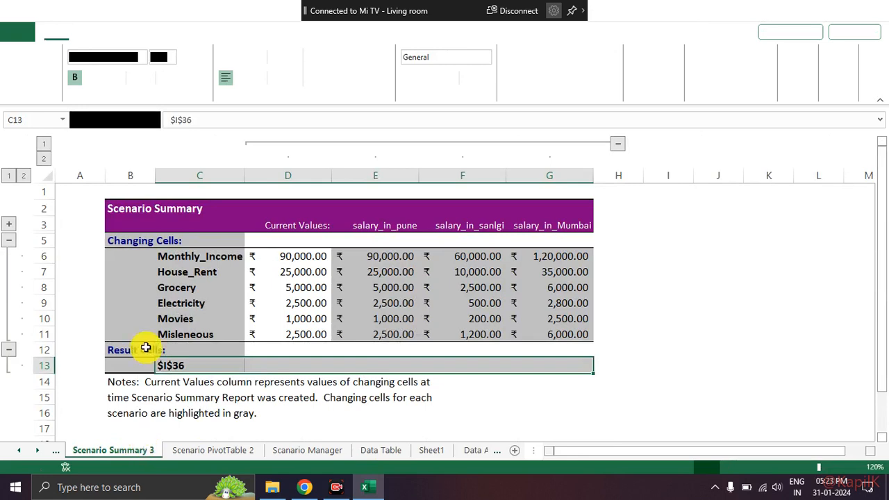
left_click(20, 451)
left_click(26, 450)
left_click(26, 451)
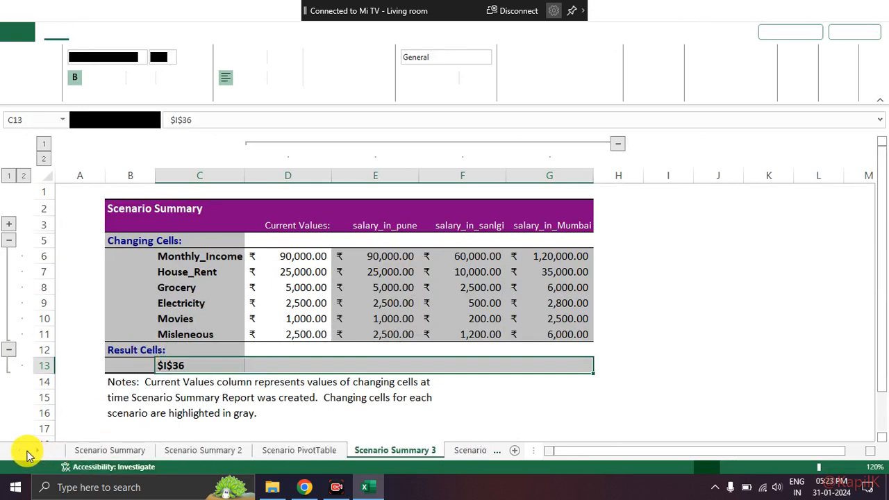
left_click(100, 450)
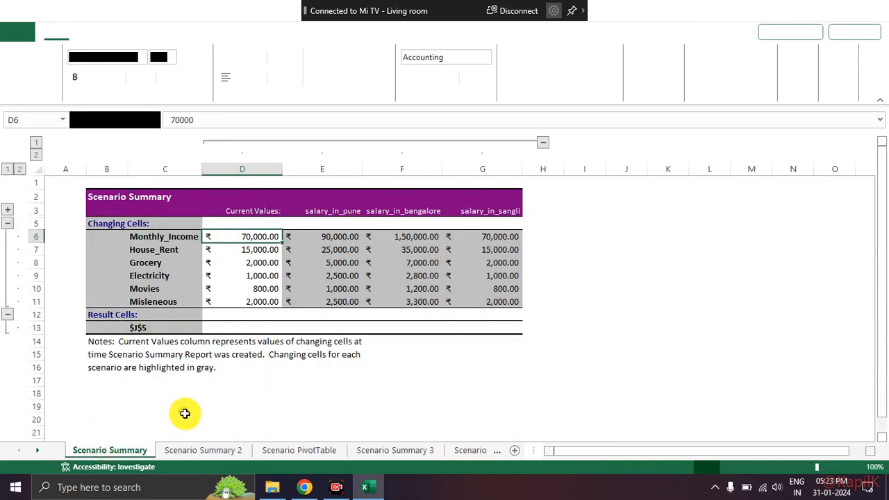
left_click(194, 451)
left_click(150, 453)
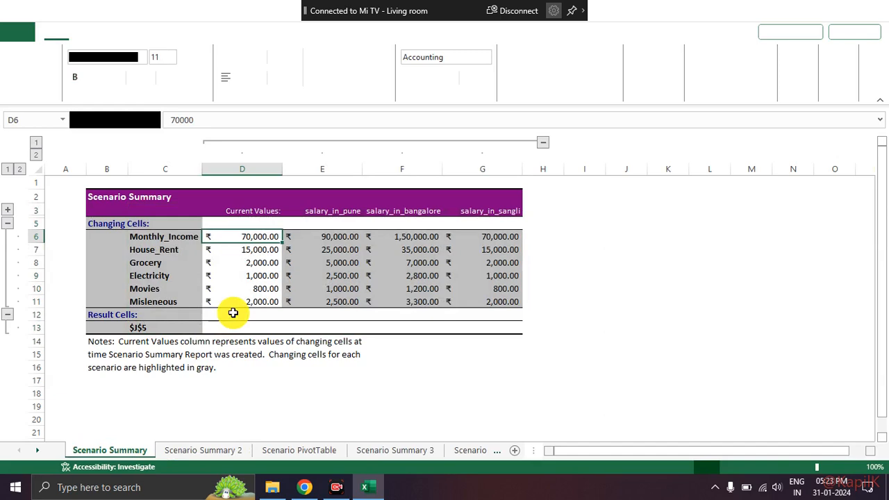
left_click(385, 452)
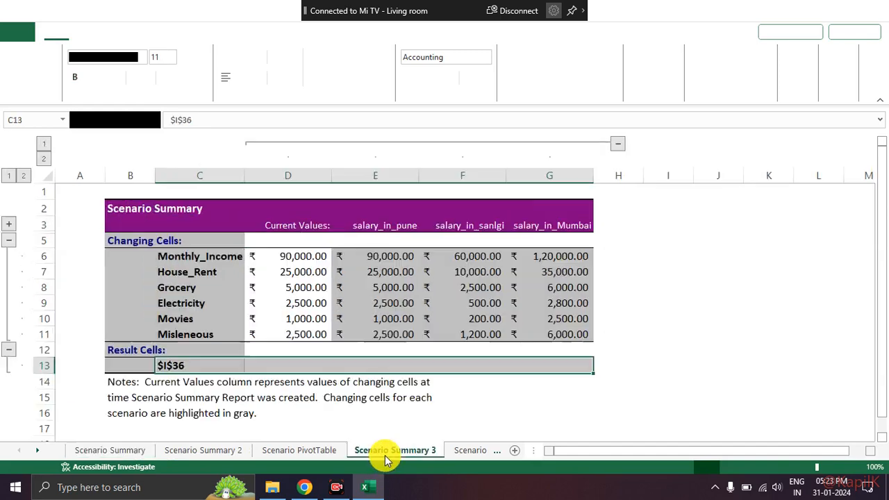
left_click(296, 453)
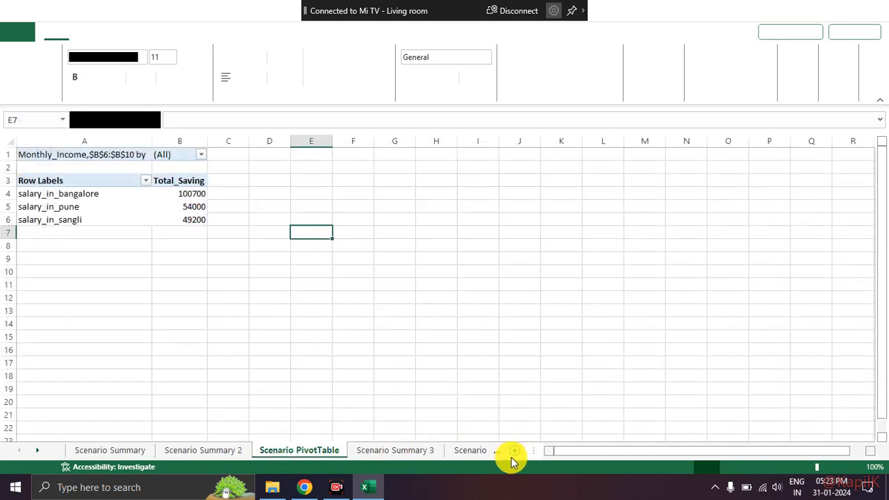
left_click(460, 453)
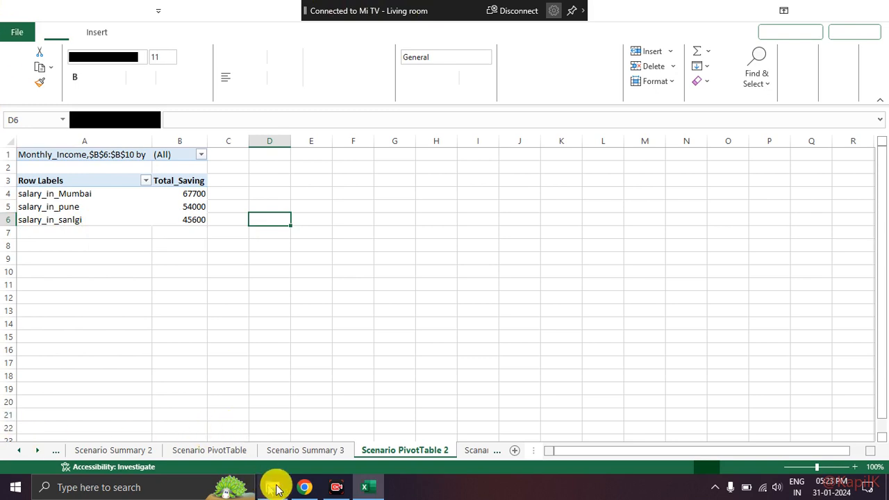
Step: Switch to Google Meet in Chrome, present the entire screen, return to the Excel workbook and hide the sharing notice
left_click(302, 486)
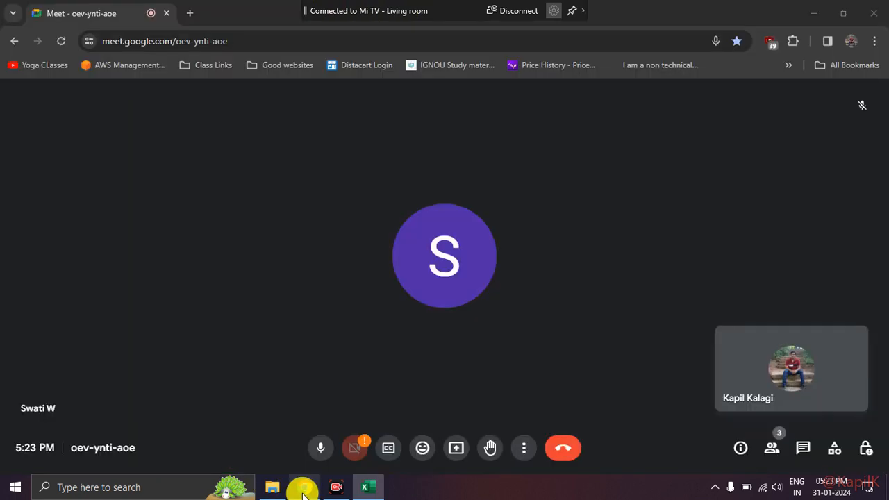
left_click(457, 448)
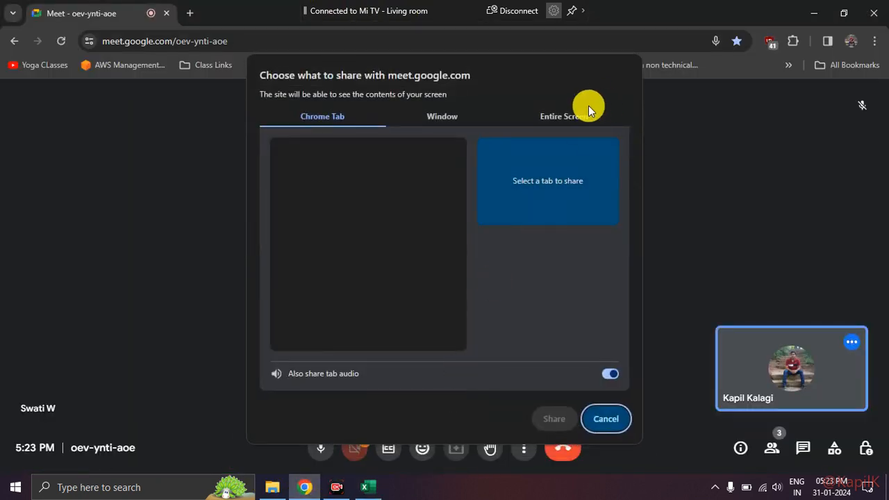
left_click(580, 118)
left_click(377, 184)
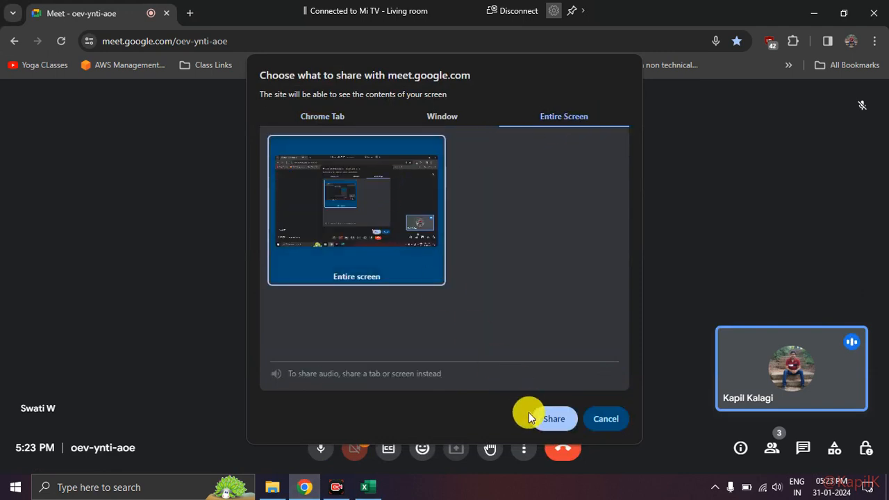
left_click(547, 423)
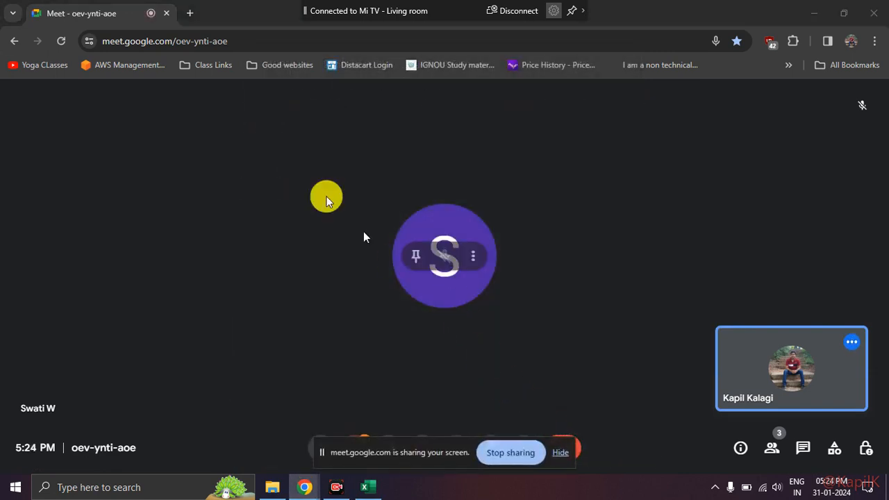
left_click(365, 487)
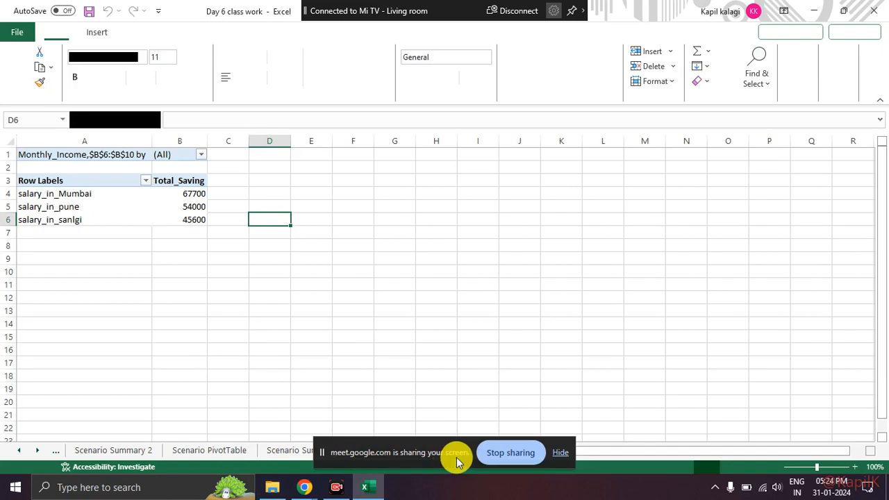
left_click(564, 461)
Step: Examine the rank and percentile table on Sheet1, then revisit the scenario pivot tables and scenario summary reports
left_click(488, 453)
left_click(485, 452)
left_click(431, 451)
left_click(470, 452)
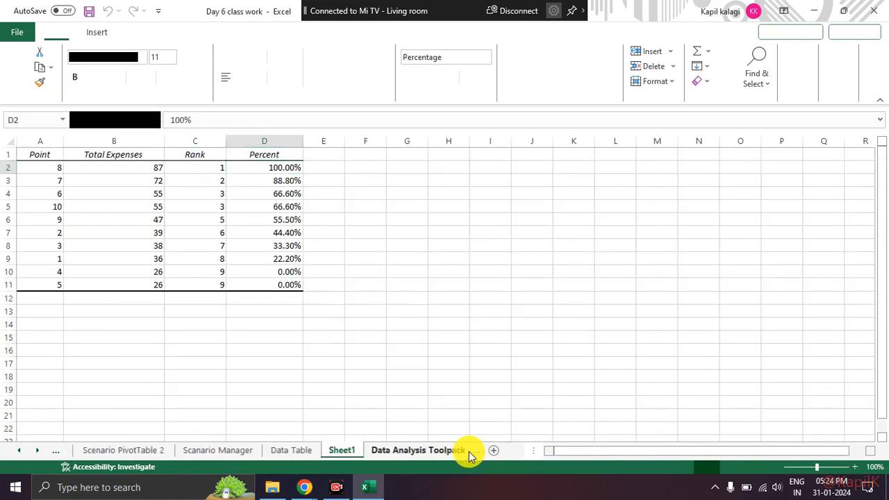
left_click(125, 450)
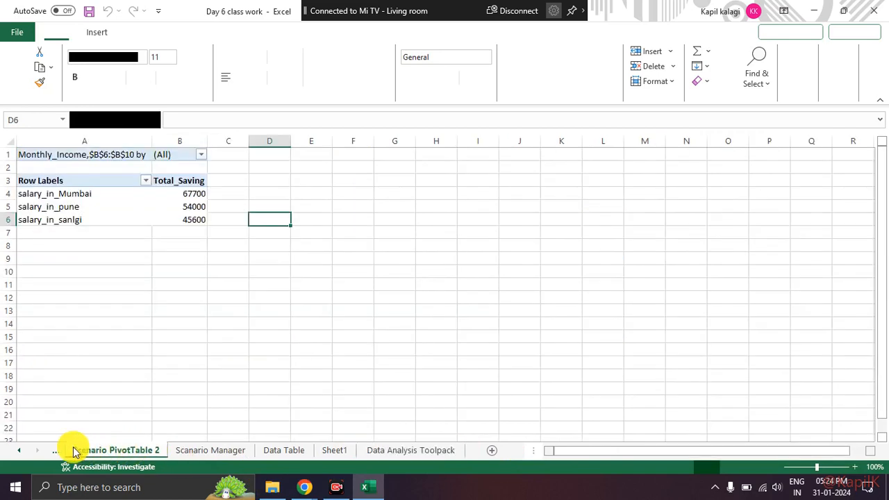
left_click(21, 451)
left_click(21, 452)
left_click(21, 452)
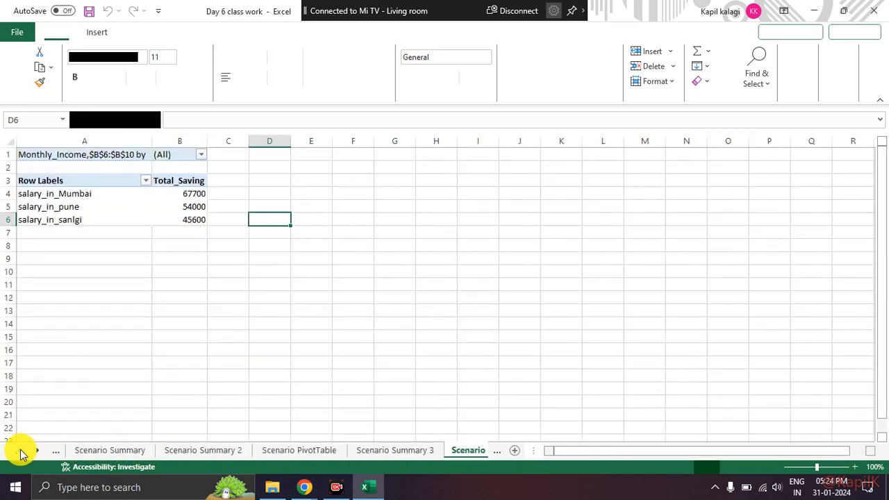
left_click(108, 455)
left_click(172, 456)
left_click(291, 457)
left_click(386, 456)
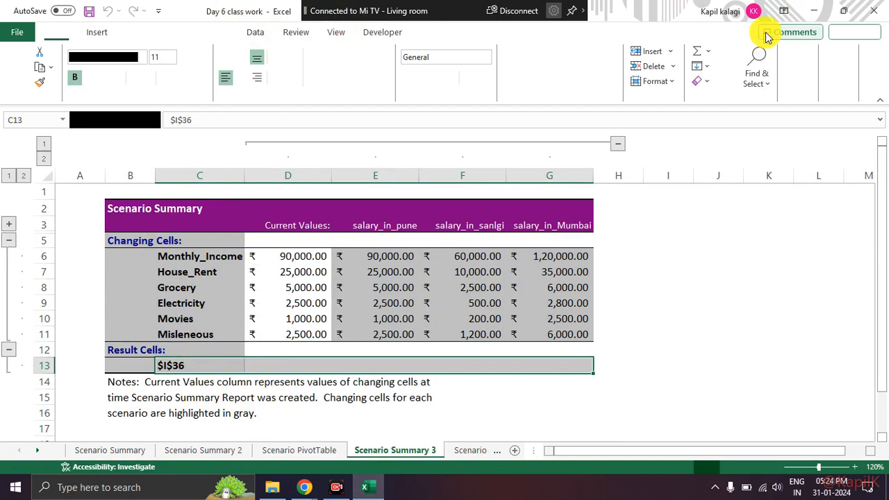
Step: Minimize the Day 6 workbook, switch to File Explorer and open Day 7 class work from the DA7 Batch folder
left_click(815, 12)
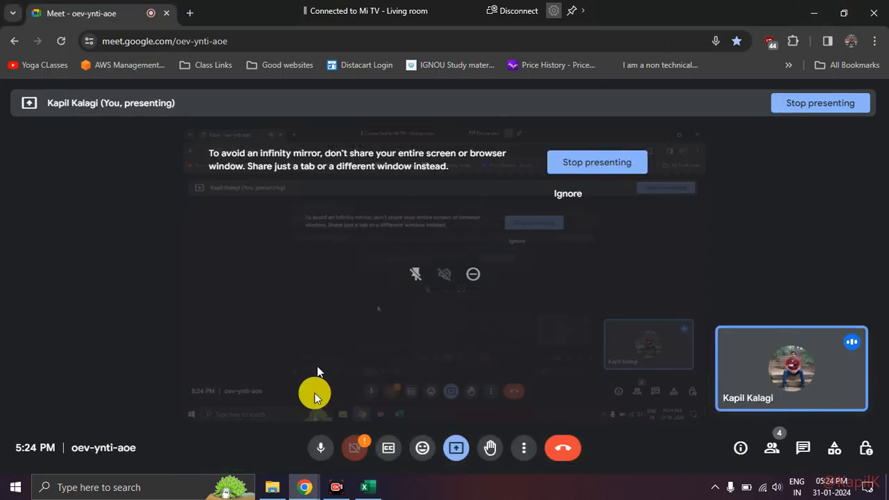
left_click(272, 487)
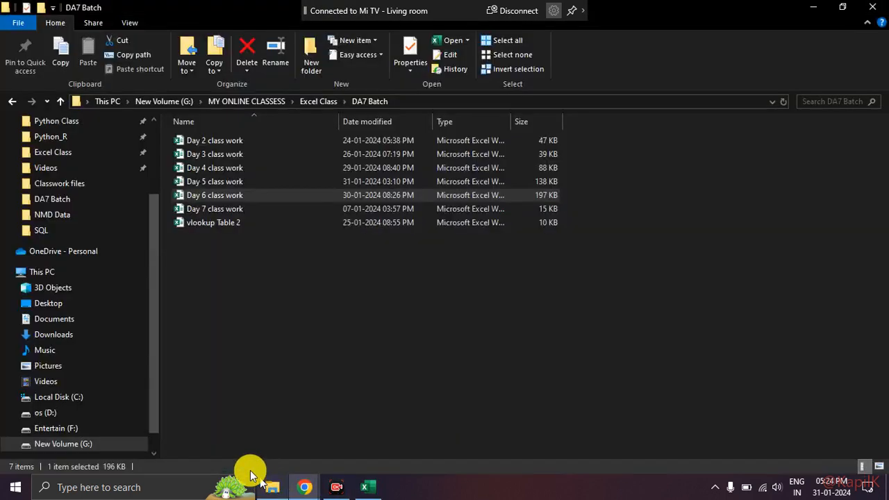
left_click(255, 209)
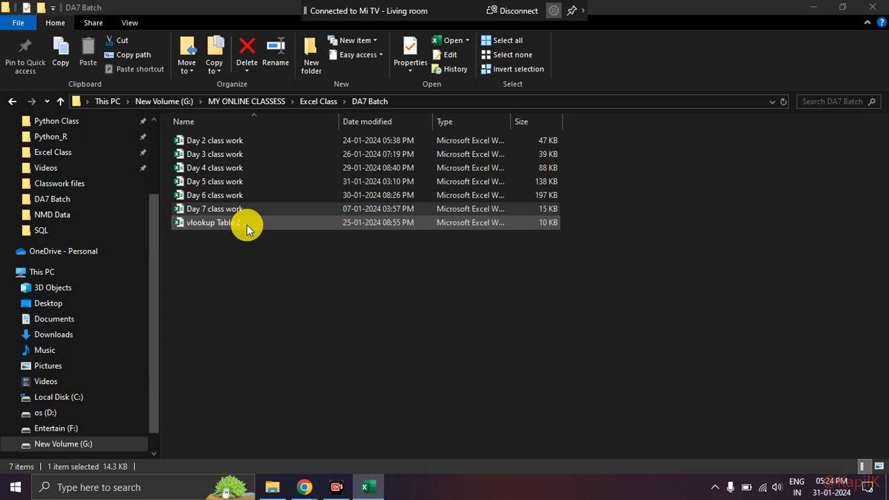
Step: Open the Day 7 class work workbook and look through its My first macro, Master Data and Data Tools sheets
double_click(207, 212)
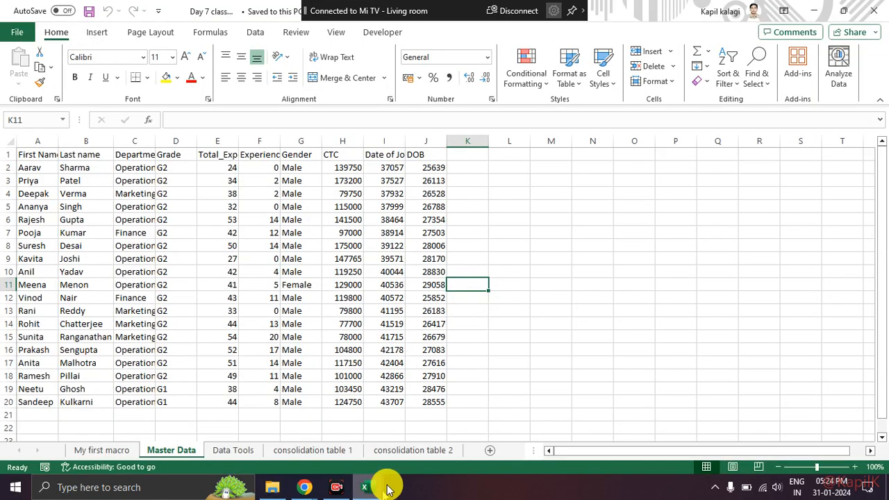
mouse_move(366, 486)
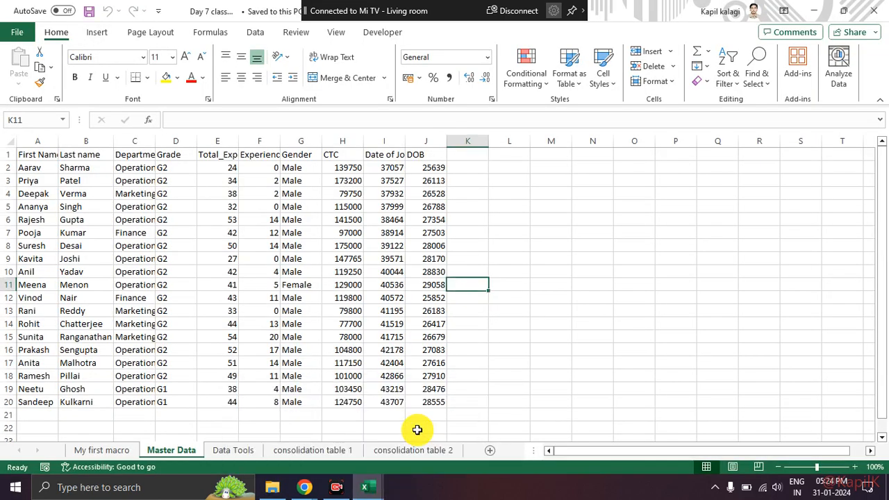
left_click(316, 417)
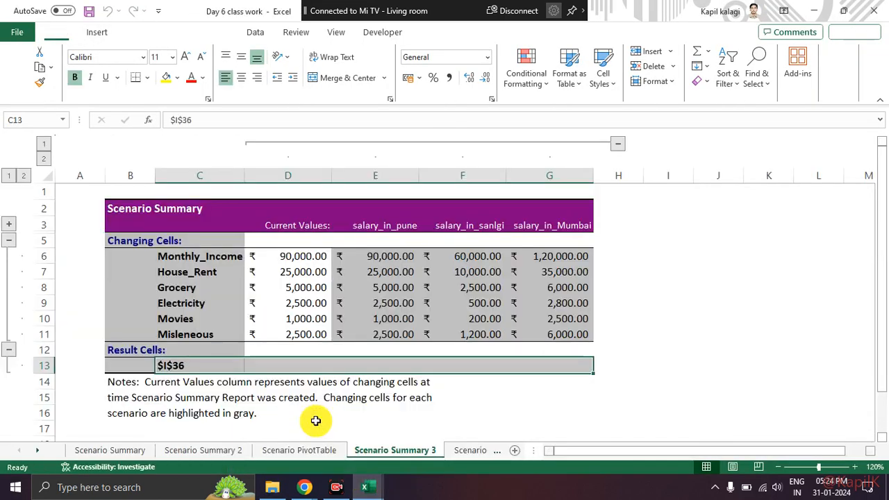
left_click(366, 489)
left_click(413, 446)
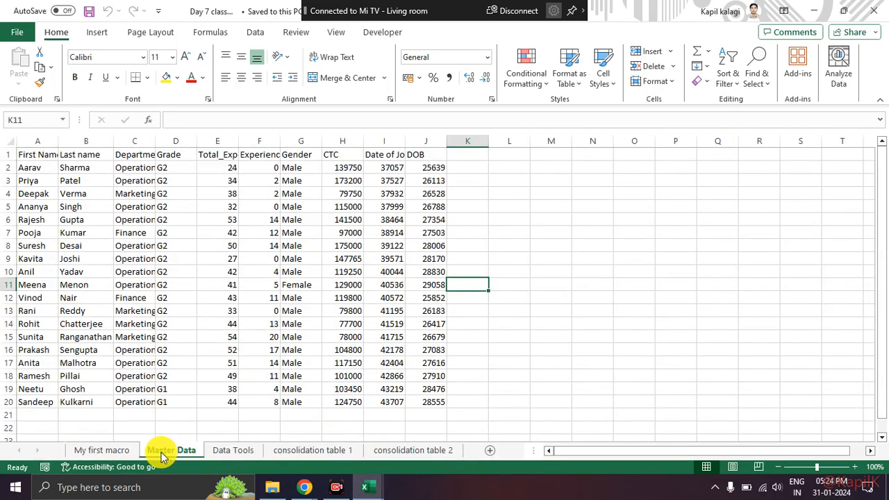
left_click(112, 451)
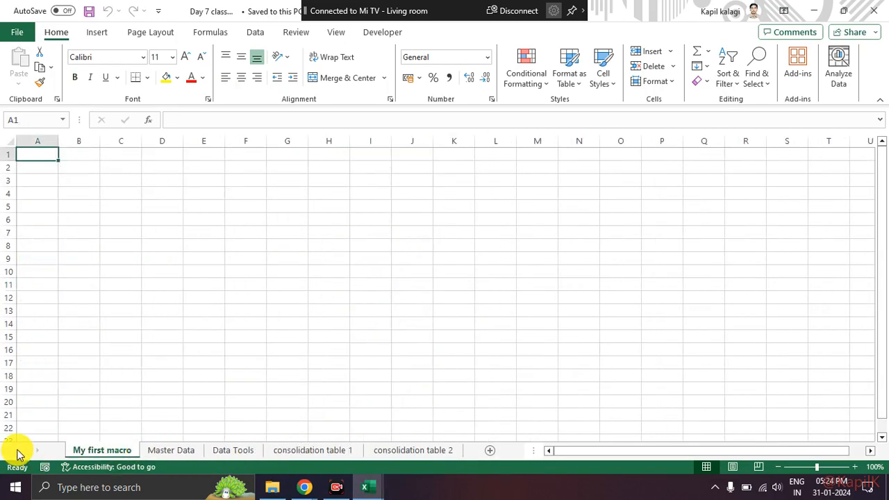
left_click(166, 450)
left_click(231, 451)
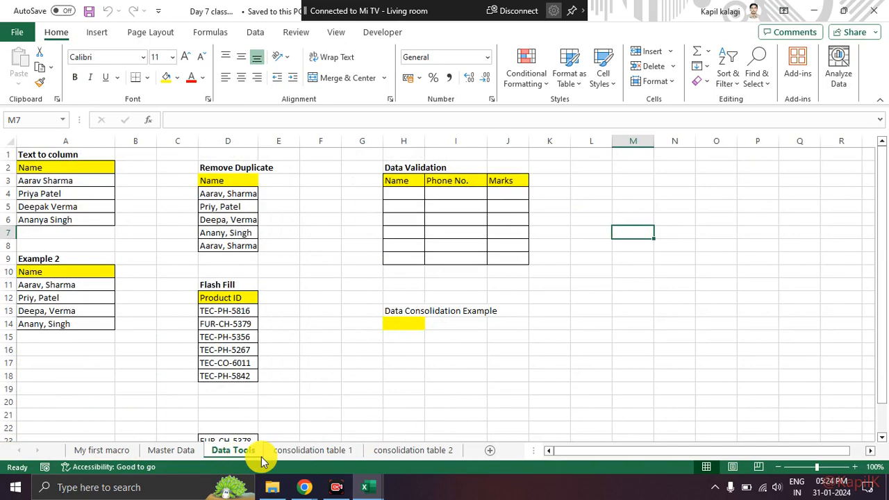
Step: Return to the Day 6 class work workbook and look through its scenario, Data Table and Data Analysis Toolpack sheets
mouse_move(353, 476)
left_click(302, 437)
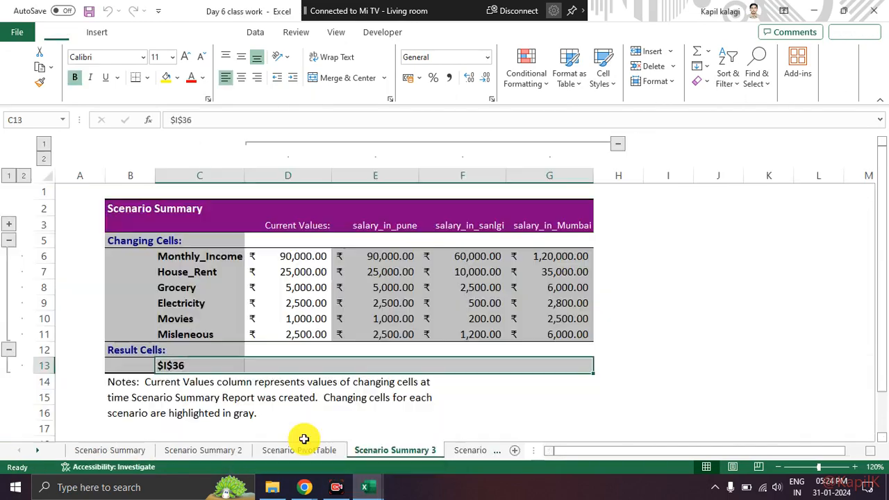
left_click(222, 451)
left_click(122, 450)
left_click(385, 450)
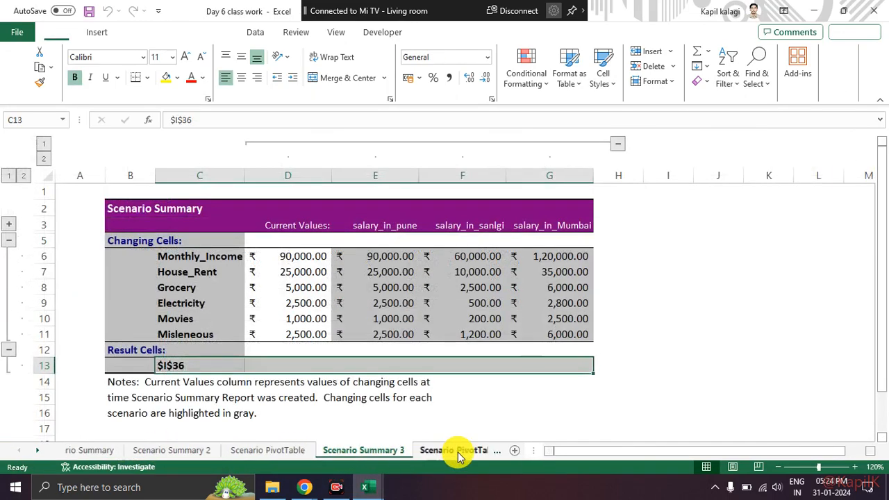
left_click(460, 451)
left_click(479, 450)
left_click(468, 450)
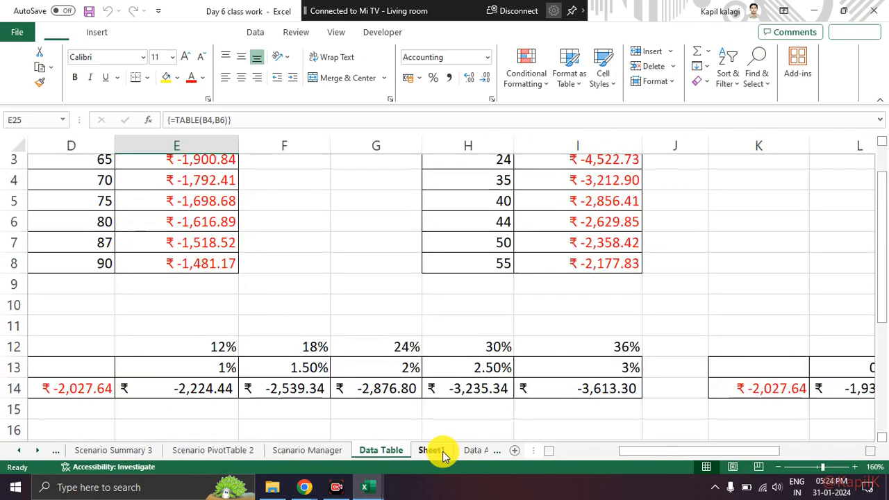
left_click(462, 450)
left_click(461, 451)
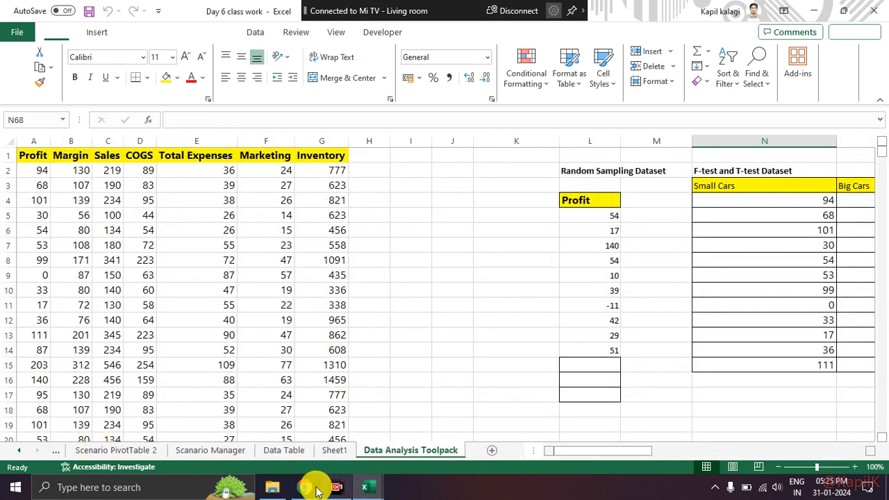
Step: Switch to File Explorer, open Day 5 class work from the DA7 Batch folder and bring that workbook to the front
left_click(275, 487)
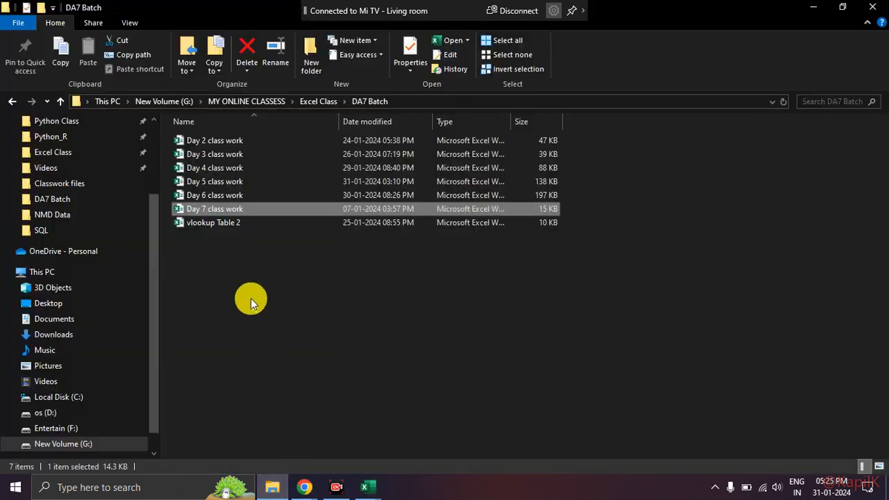
double_click(236, 195)
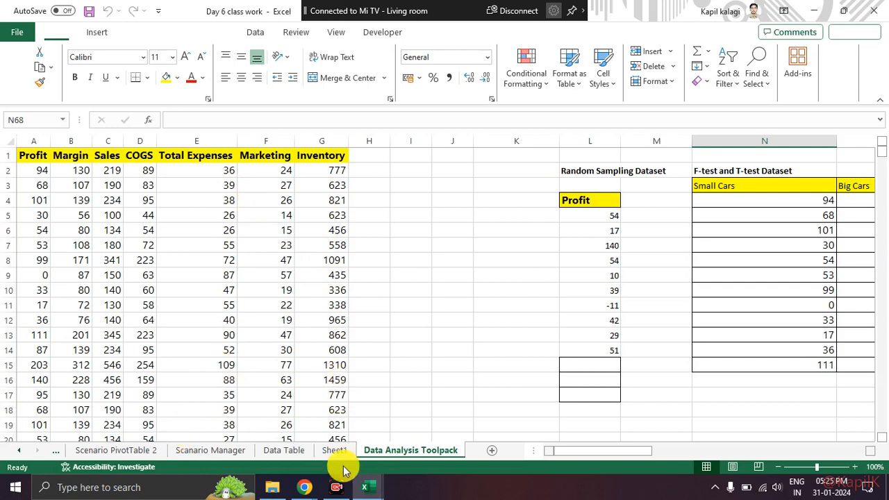
mouse_move(382, 486)
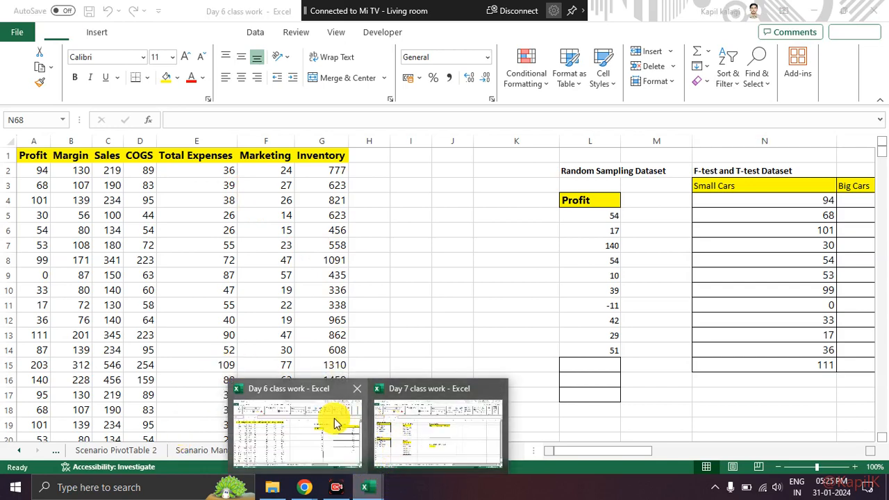
left_click(271, 487)
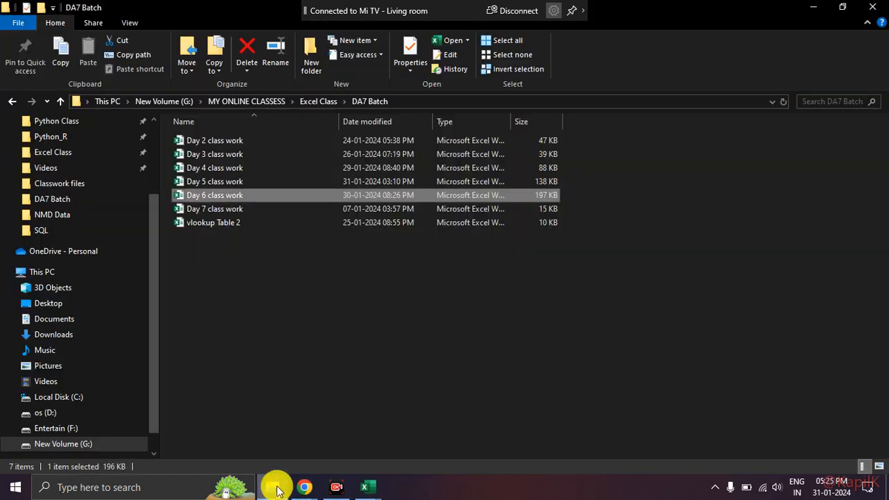
left_click(231, 186)
double_click(229, 184)
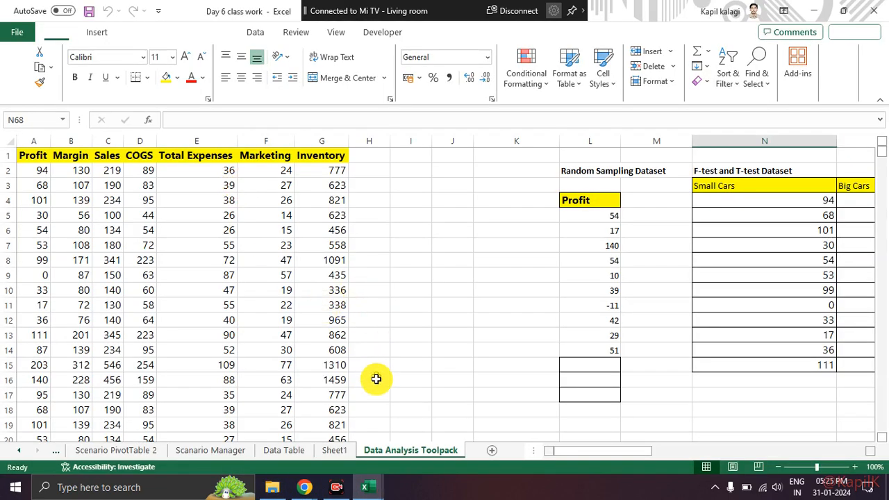
mouse_move(374, 492)
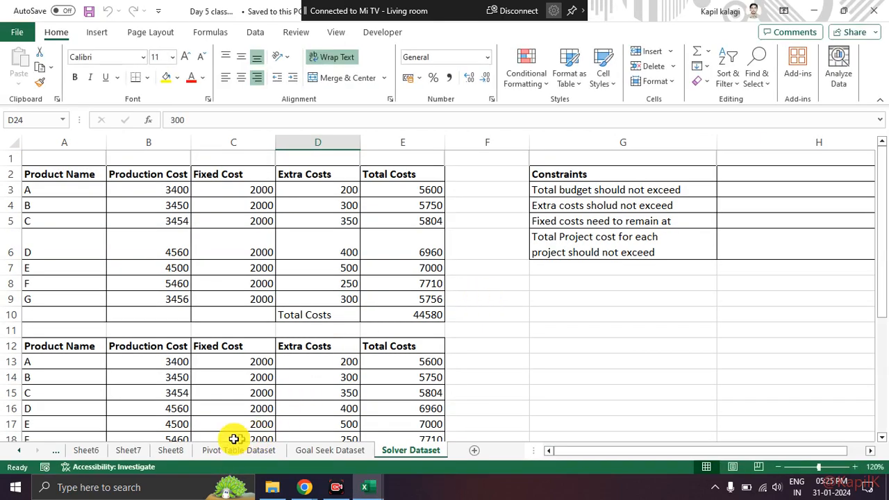
Step: Look over the Day 5 dataset sheets, then examine the pivot table and pivot chart questions on the Question to analyse sheet
left_click(207, 452)
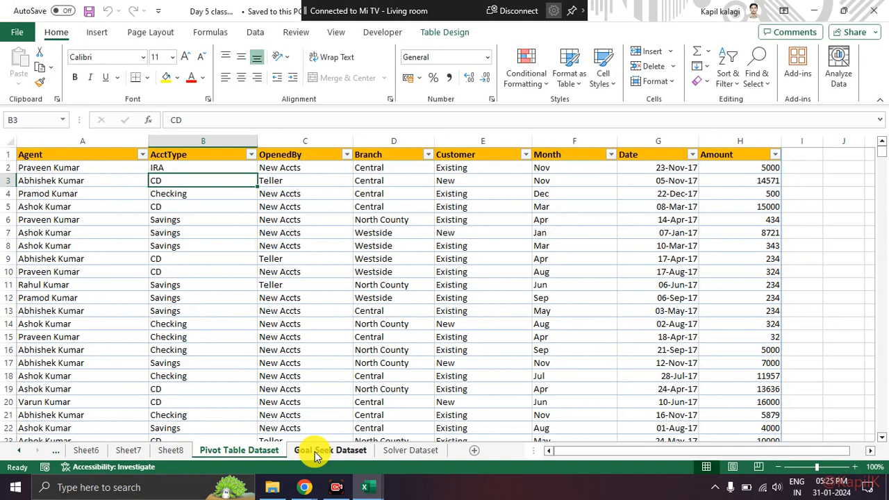
left_click(319, 451)
left_click(19, 450)
left_click(19, 452)
left_click(19, 452)
left_click(96, 453)
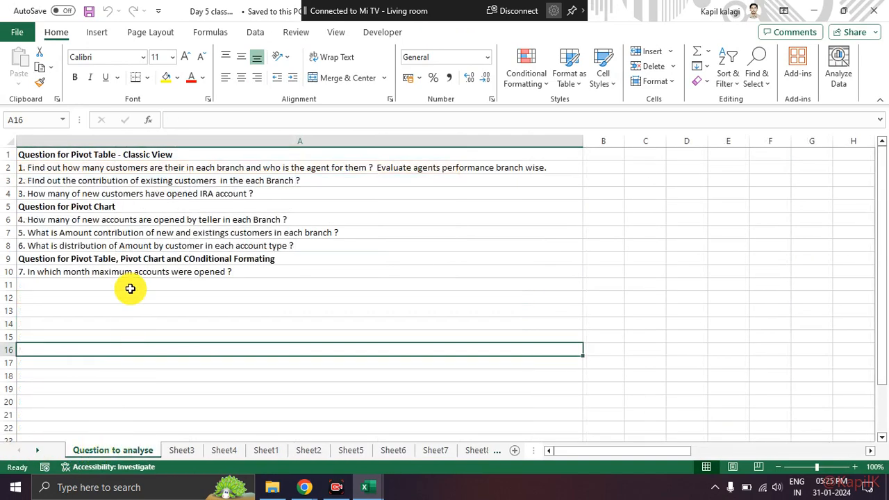
left_click(111, 198)
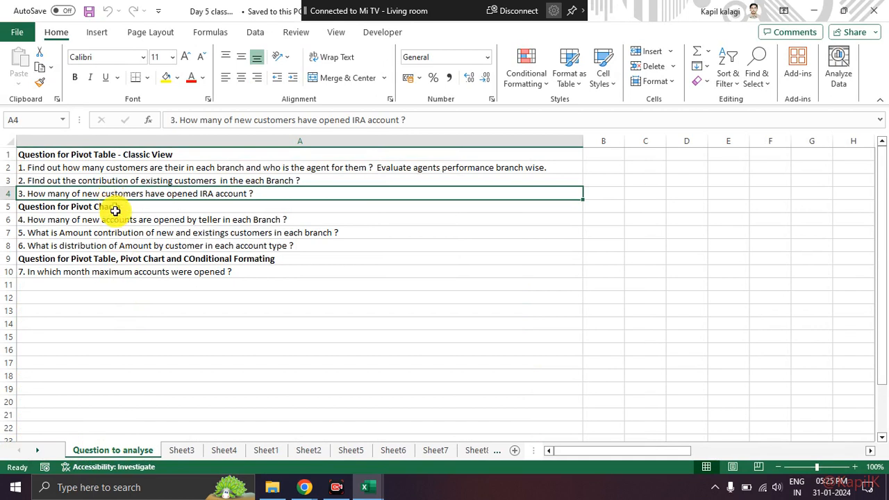
left_click(117, 220)
left_click(123, 170)
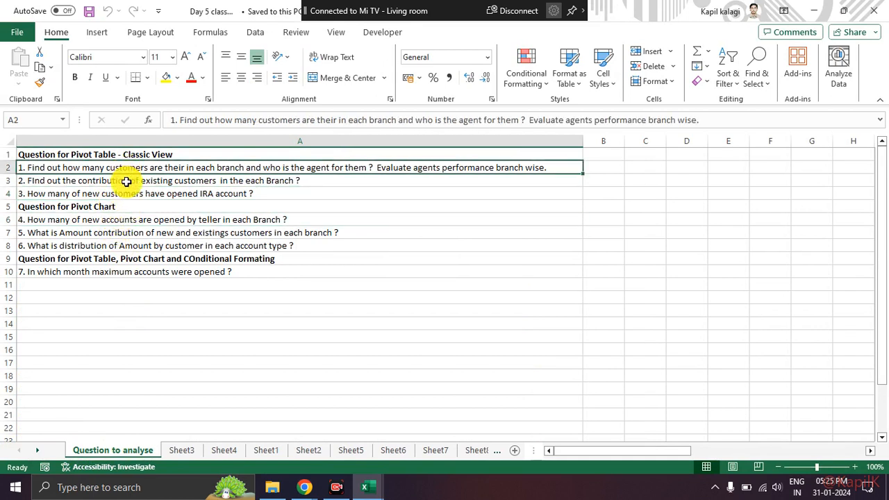
left_click(125, 195)
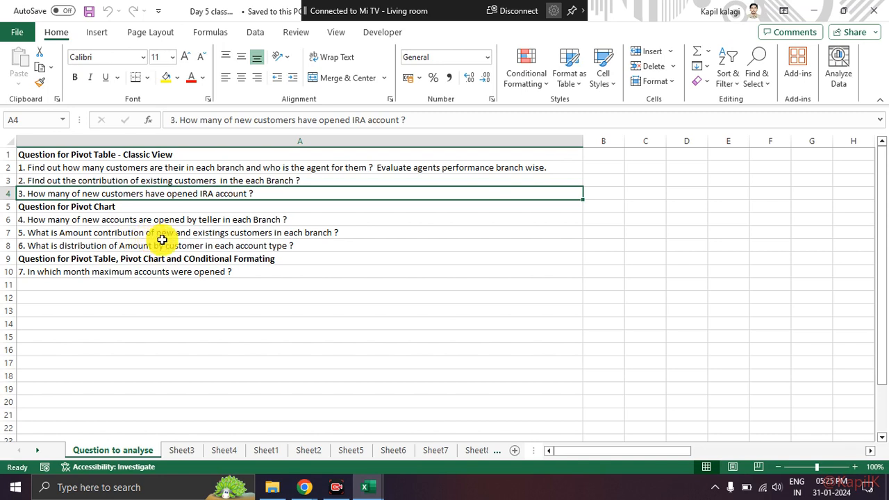
left_click(113, 223)
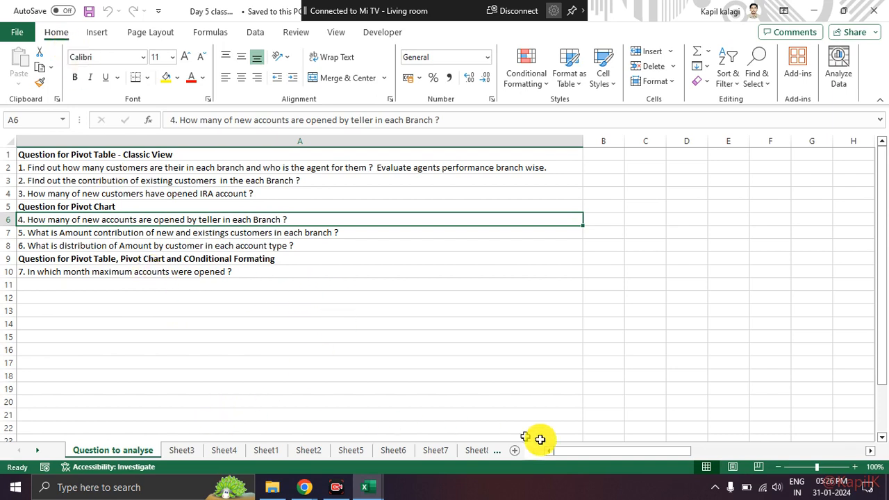
Step: Insert a PivotTable on a new worksheet from the table on the Pivot Table Dataset sheet
left_click(38, 451)
left_click(38, 451)
left_click(39, 452)
left_click(39, 452)
left_click(38, 451)
left_click(38, 451)
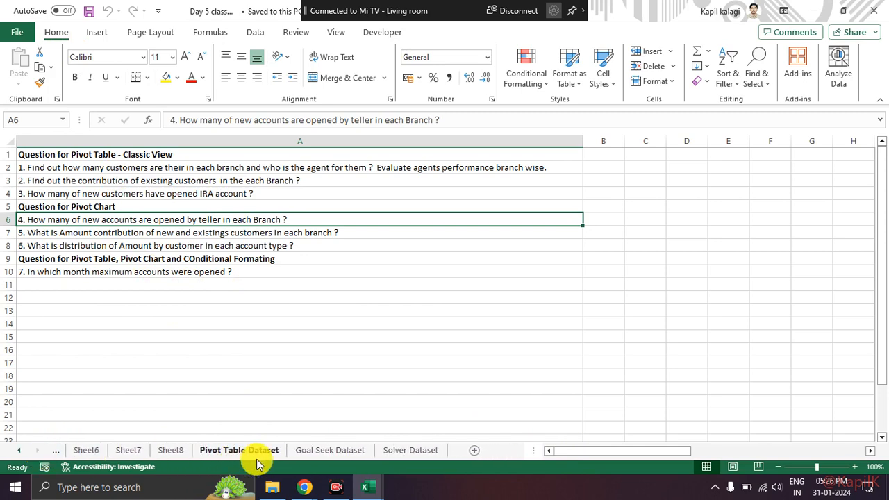
left_click(254, 451)
left_click(211, 221)
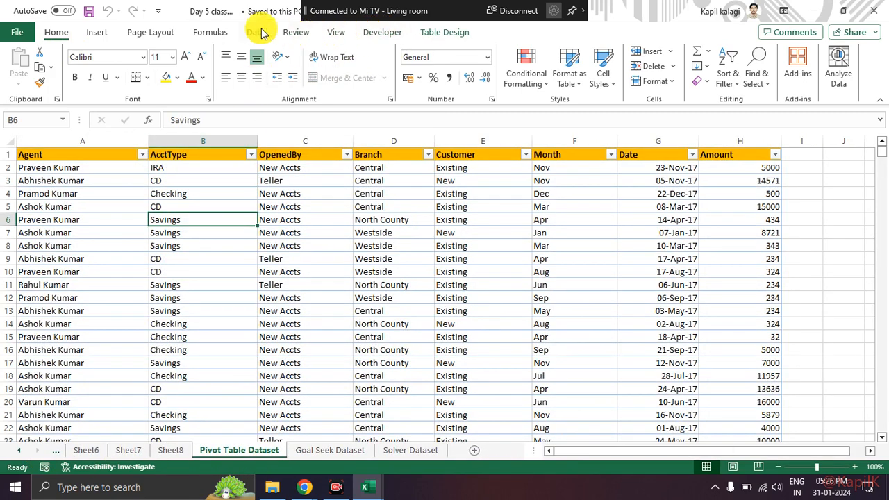
left_click(97, 33)
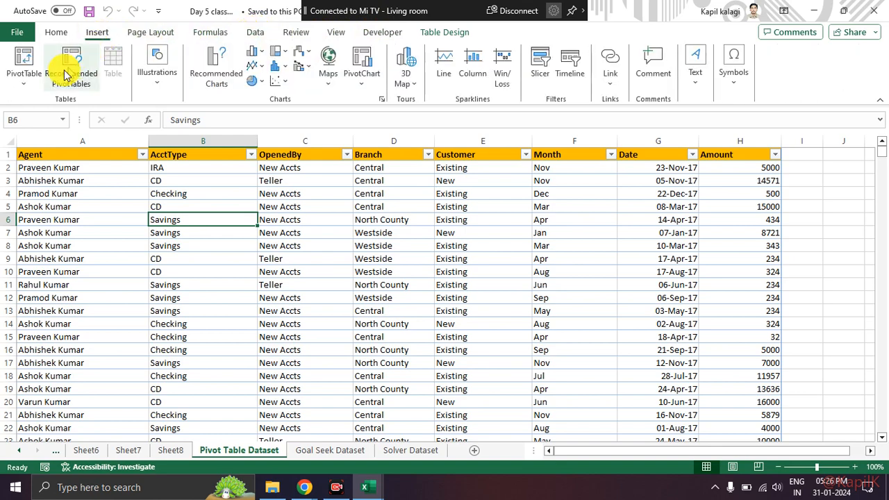
left_click(27, 62)
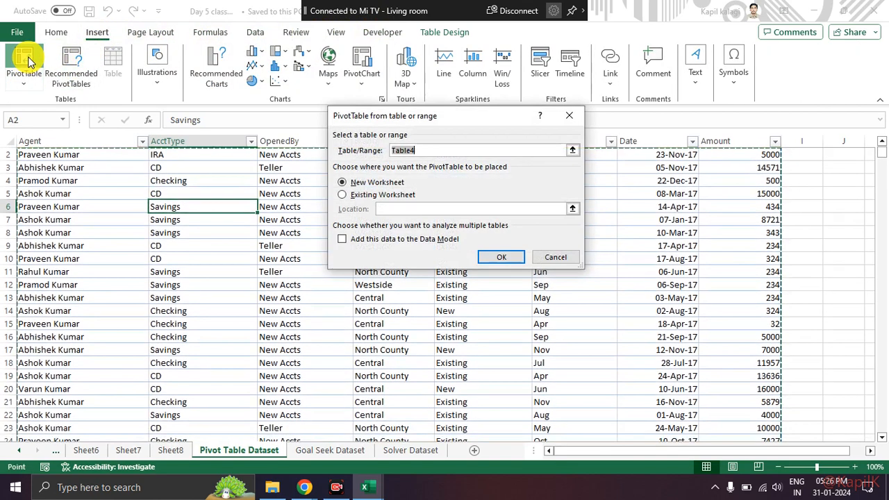
left_click(512, 256)
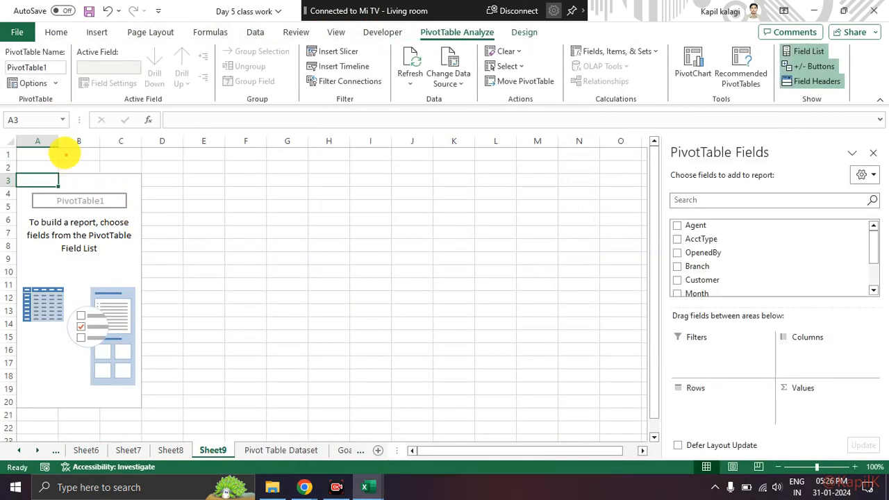
Step: Enable the Classic PivotTable layout in the display options of the new PivotTable
mouse_move(49, 79)
left_mouse_down()
mouse_move(28, 72)
mouse_move(50, 99)
mouse_move(43, 74)
left_mouse_up()
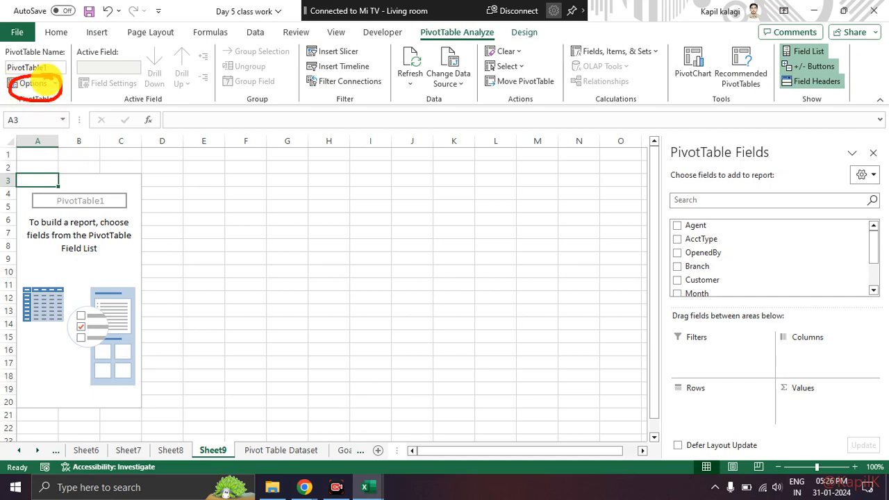
key("Escape")
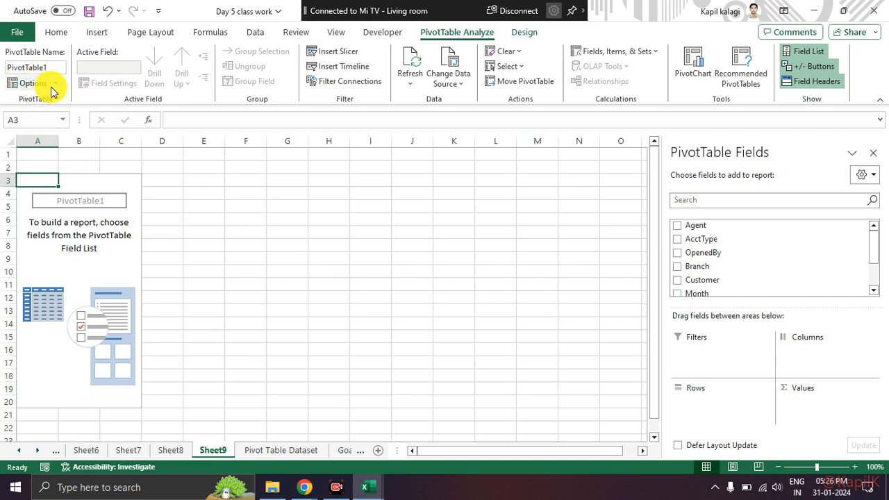
left_click(50, 86)
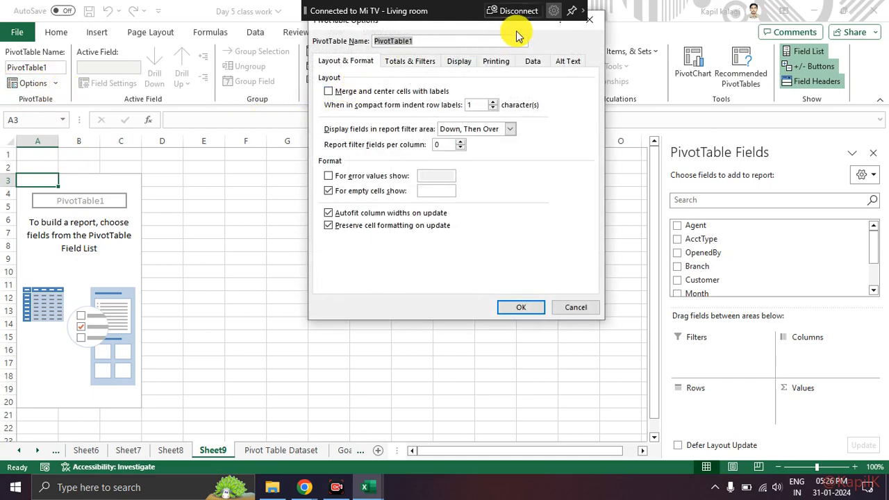
left_click_drag(513, 29, 407, 84)
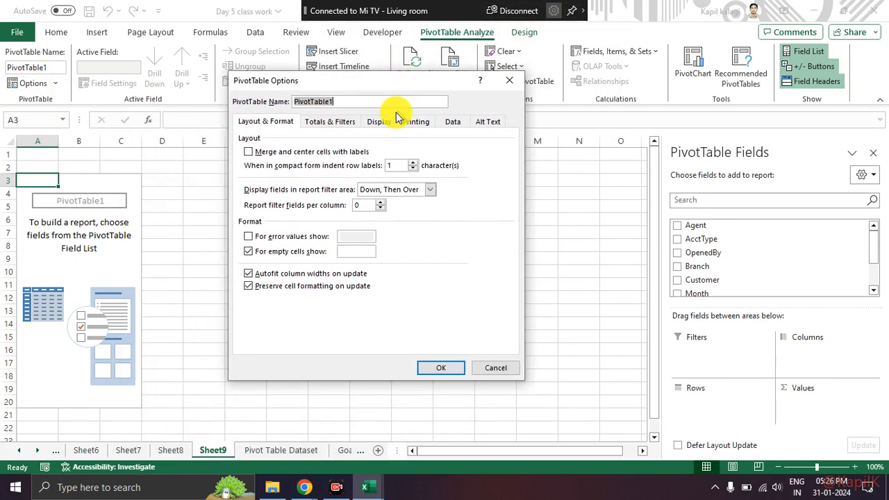
left_click(375, 123)
left_click(251, 223)
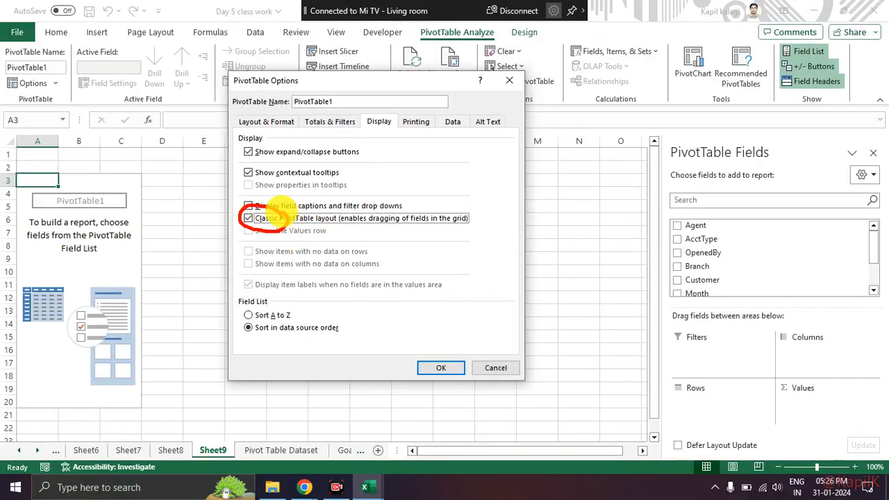
left_click(434, 366)
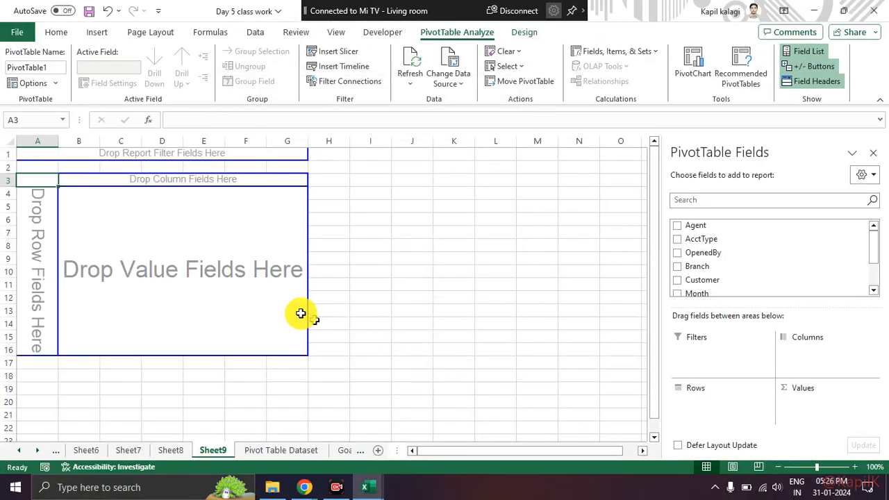
Step: Add the OpenedBy field to the rows area of the PivotTable
scroll(753, 269, "down", 2)
scroll(733, 278, "up", 2)
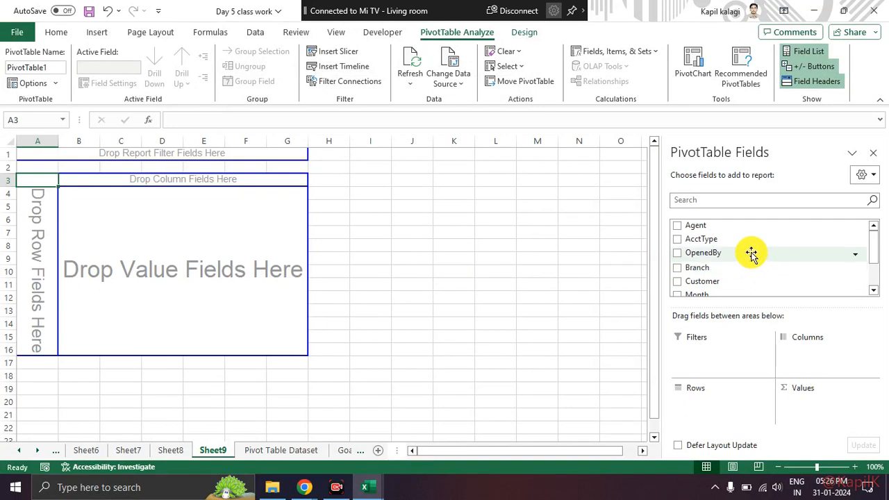
left_click_drag(750, 255, 48, 244)
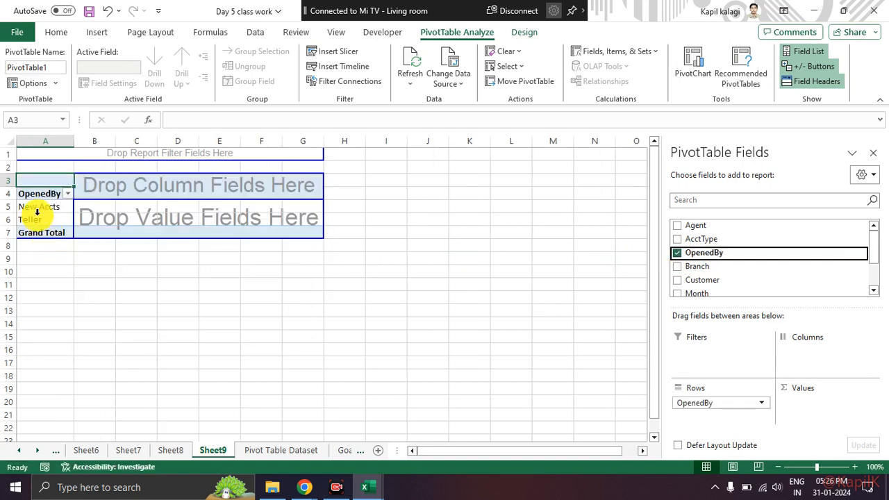
Step: Add the Branch field to the columns area of the PivotTable
left_click(30, 220)
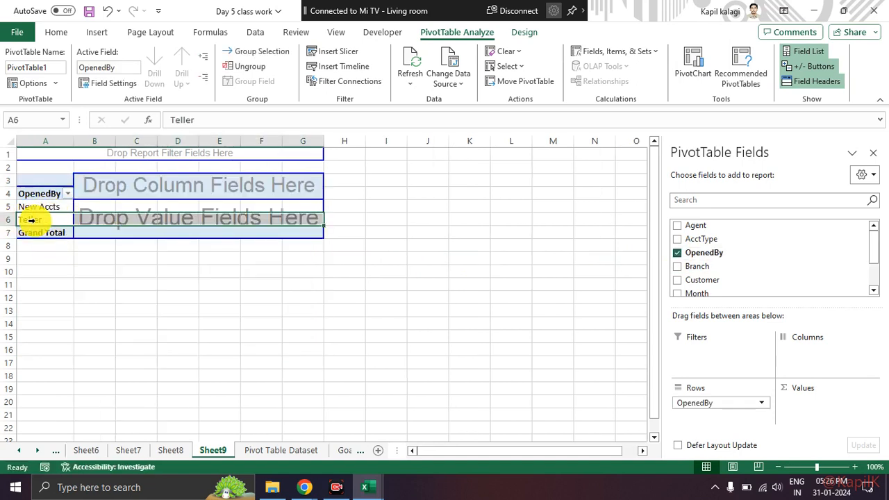
left_click(47, 199)
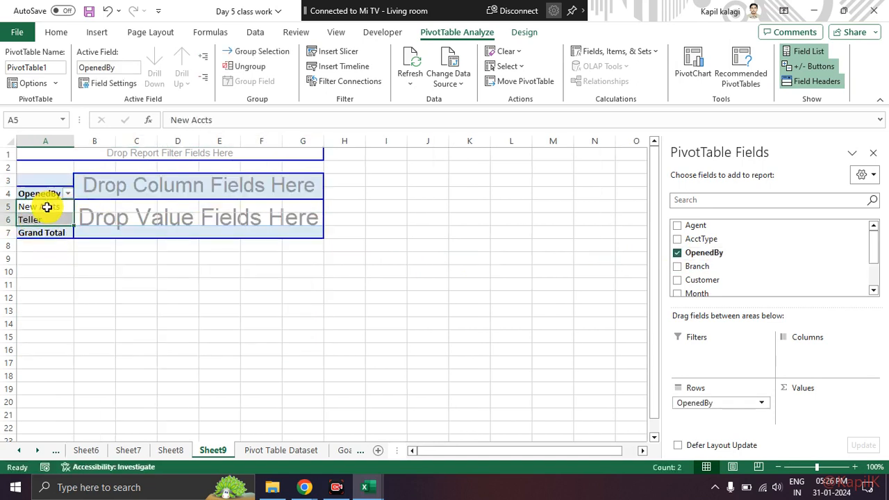
left_click(47, 207)
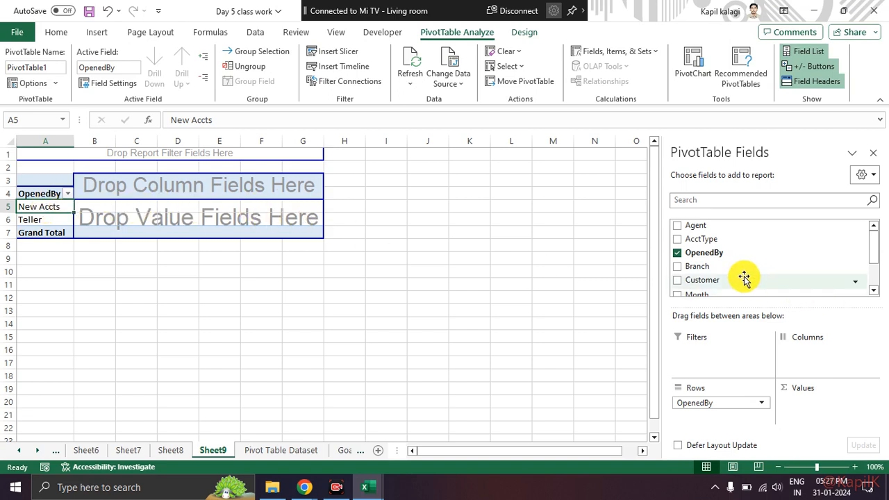
left_click_drag(741, 269, 260, 194)
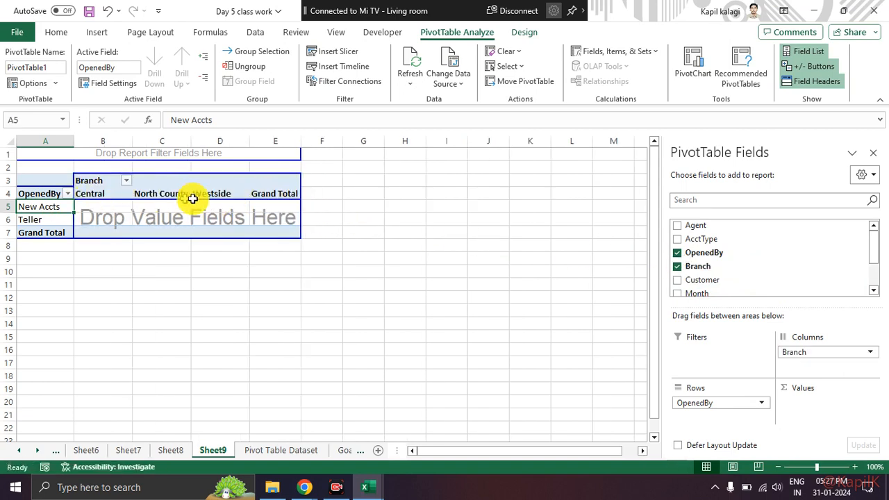
left_click(39, 219)
left_click(48, 205)
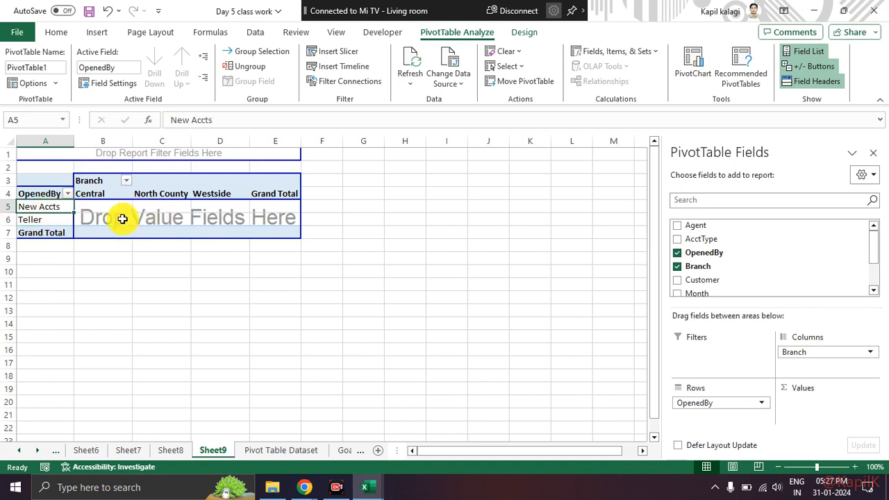
left_click(57, 220)
left_click(137, 220)
left_click_drag(98, 207, 275, 219)
left_click(397, 246)
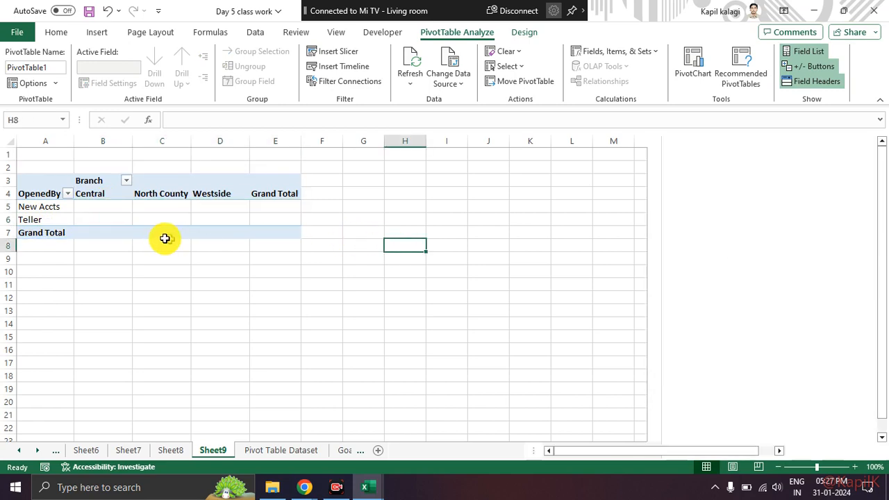
Step: Add the Customer field to the values area of the PivotTable to count customers
left_click(103, 203)
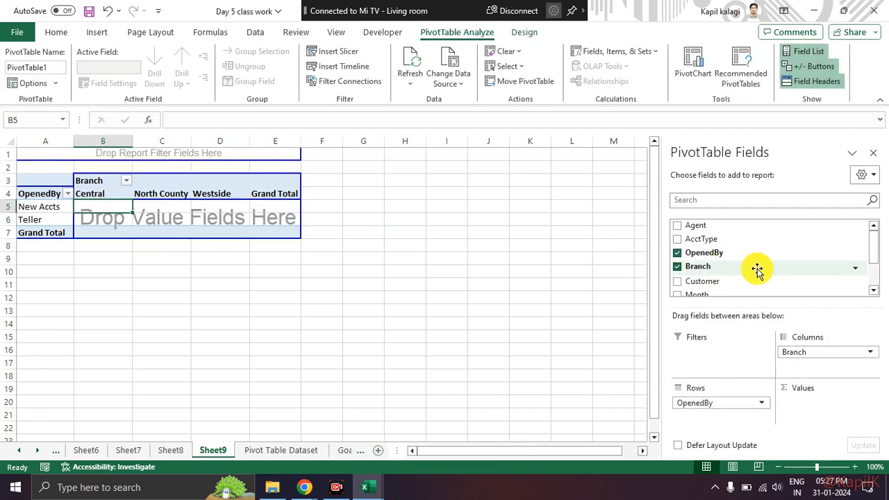
scroll(760, 266, "down", 2)
scroll(770, 266, "up", 2)
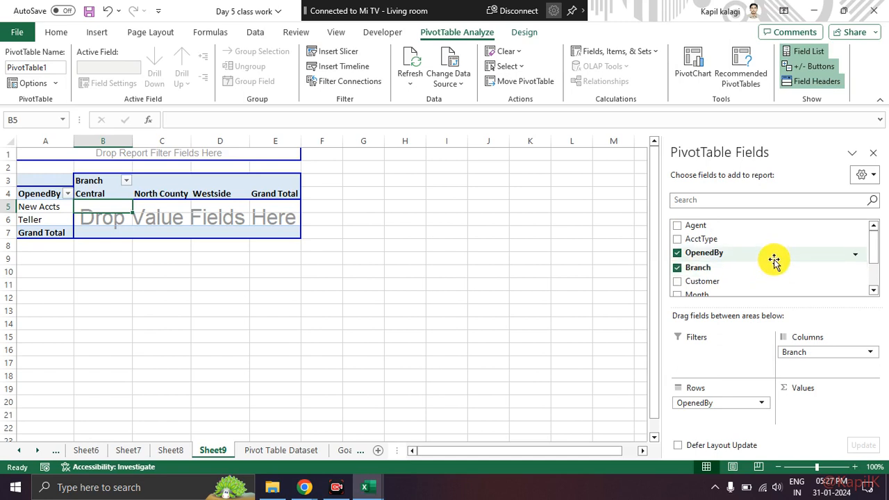
scroll(773, 261, "down", 1)
scroll(773, 261, "down", 1)
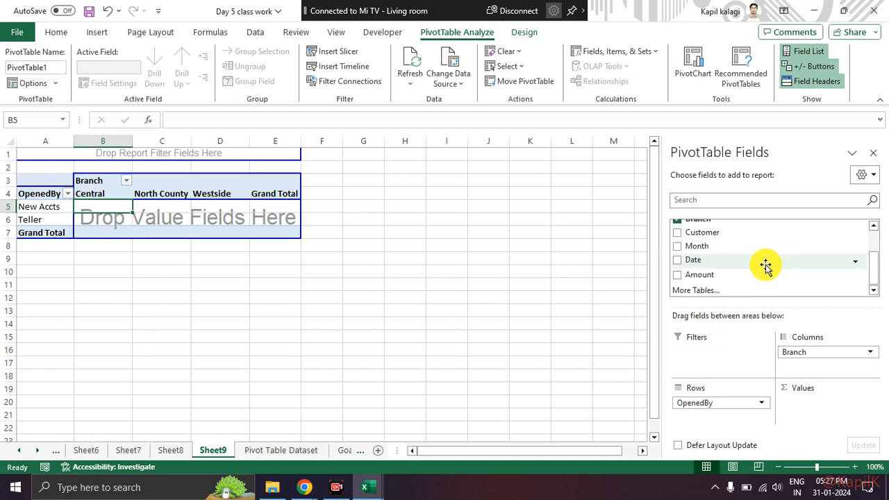
scroll(762, 268, "down", 1)
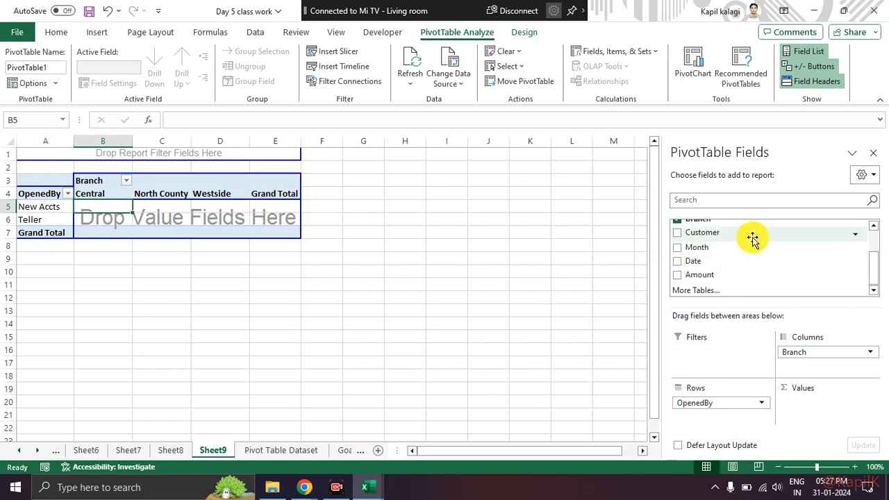
left_click_drag(754, 232, 215, 209)
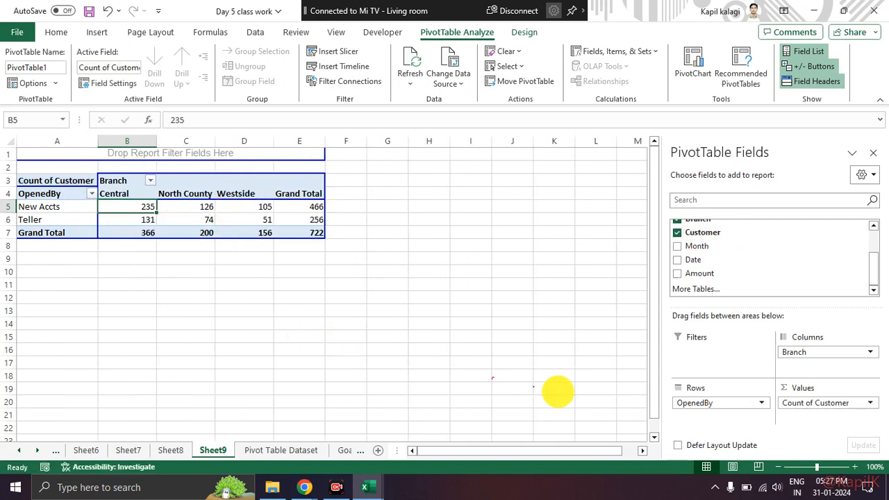
mouse_move(811, 383)
left_mouse_down()
mouse_move(765, 393)
mouse_move(819, 425)
mouse_move(819, 389)
mouse_move(790, 383)
mouse_move(857, 395)
mouse_move(837, 389)
left_mouse_up()
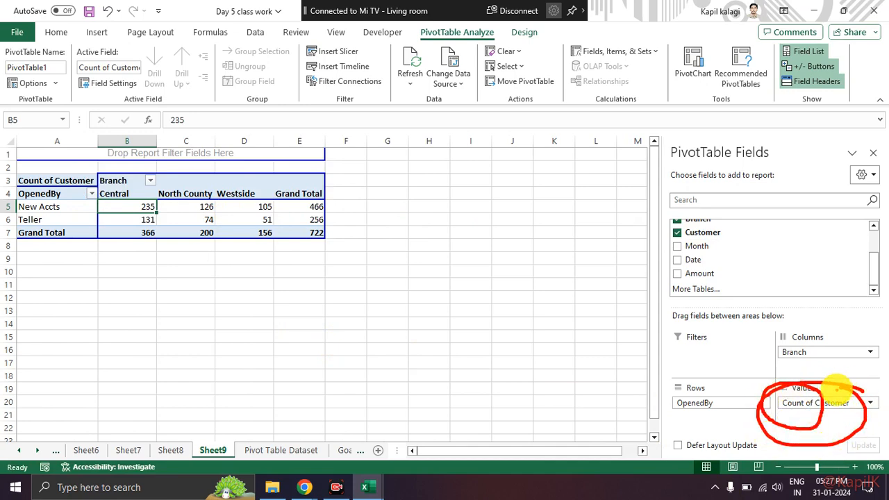
key("Escape")
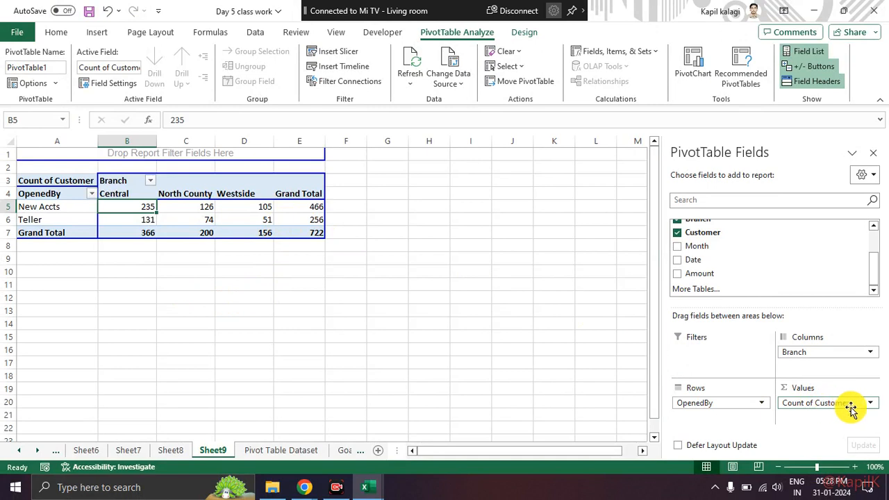
Step: Show the Count of Customer values as % of Row Total
left_click(873, 406)
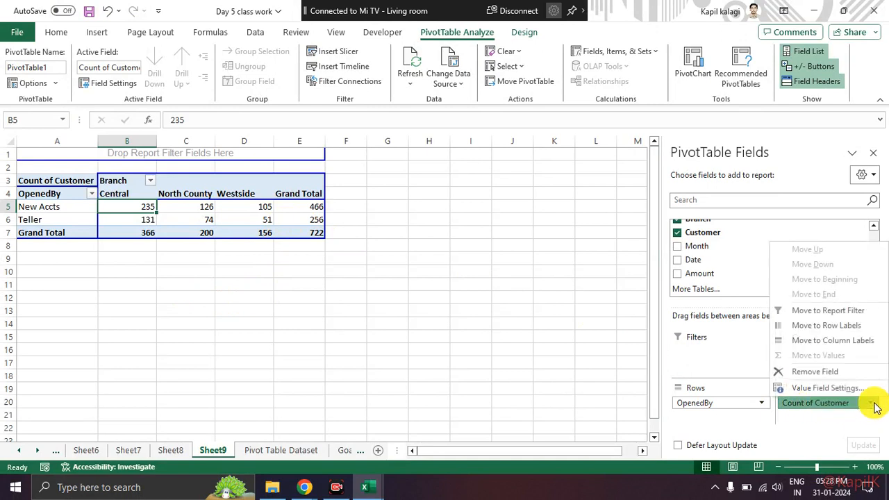
left_click(864, 392)
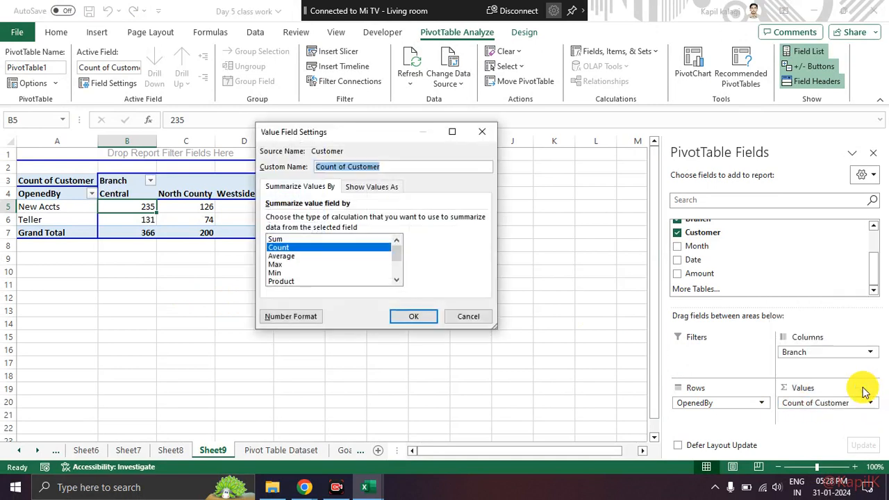
left_click(375, 190)
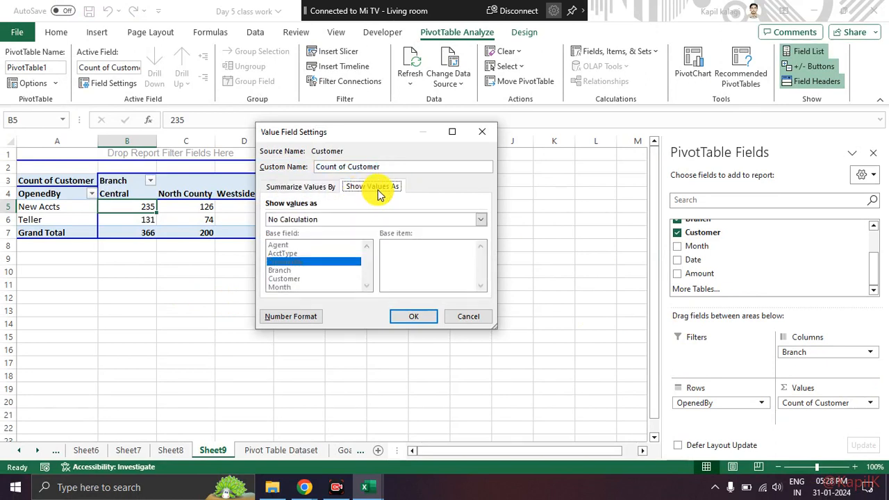
left_click(346, 222)
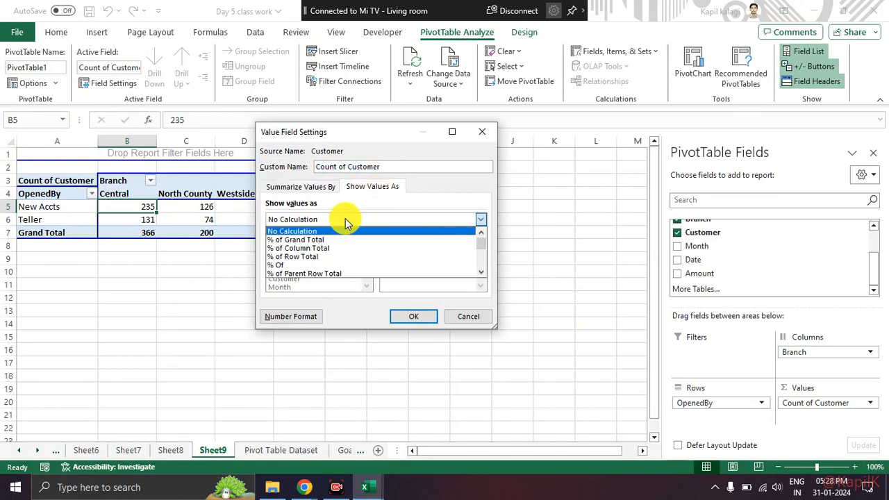
left_click(345, 255)
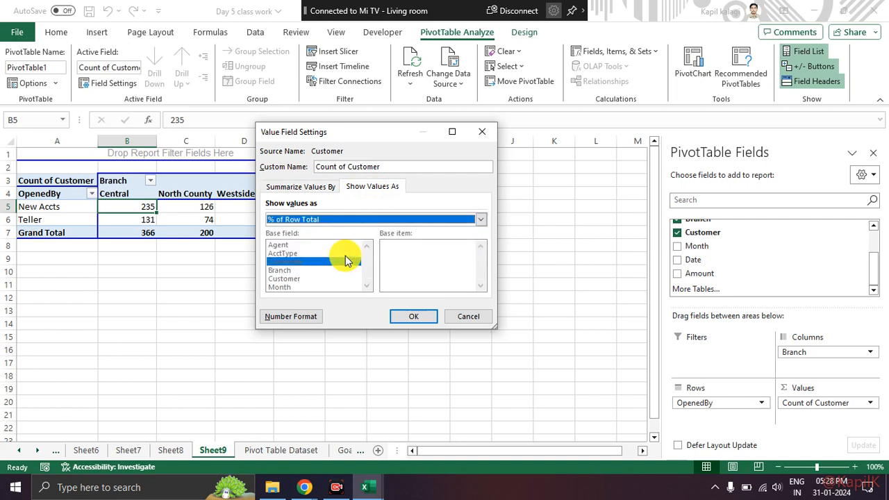
left_click(401, 313)
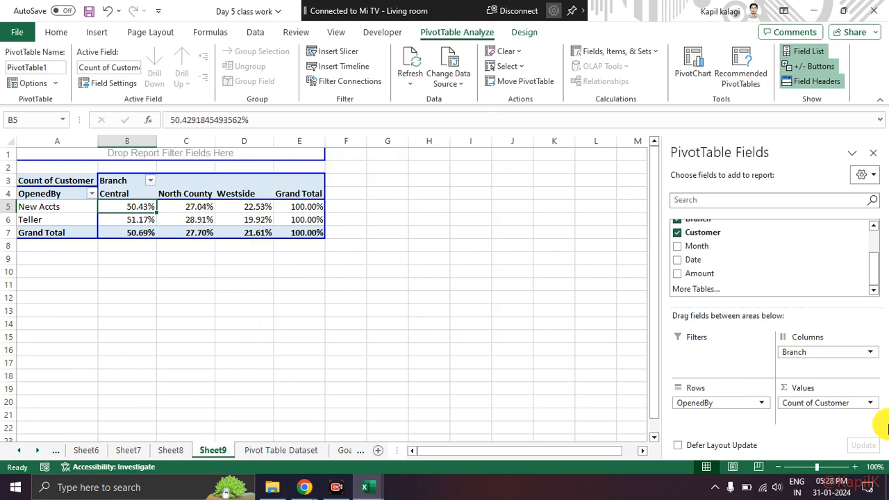
Step: Show the Count of Customer values as % of Column Total
left_click(870, 405)
left_click(844, 388)
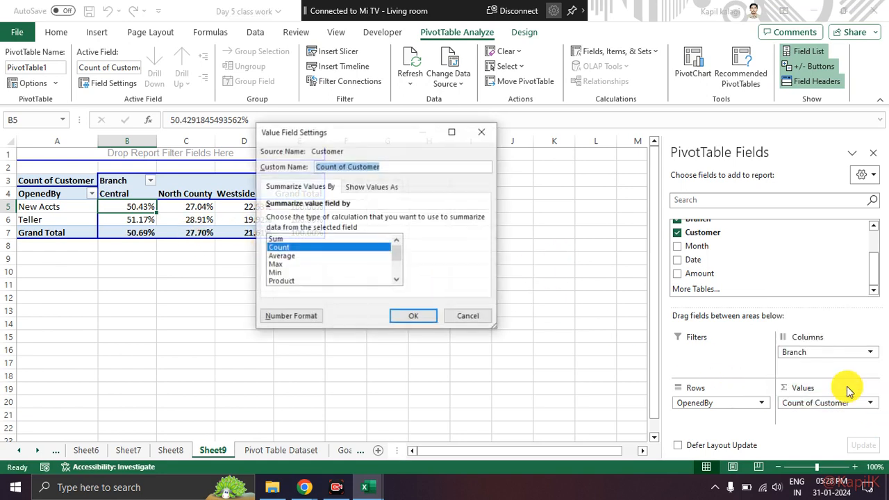
left_click(359, 189)
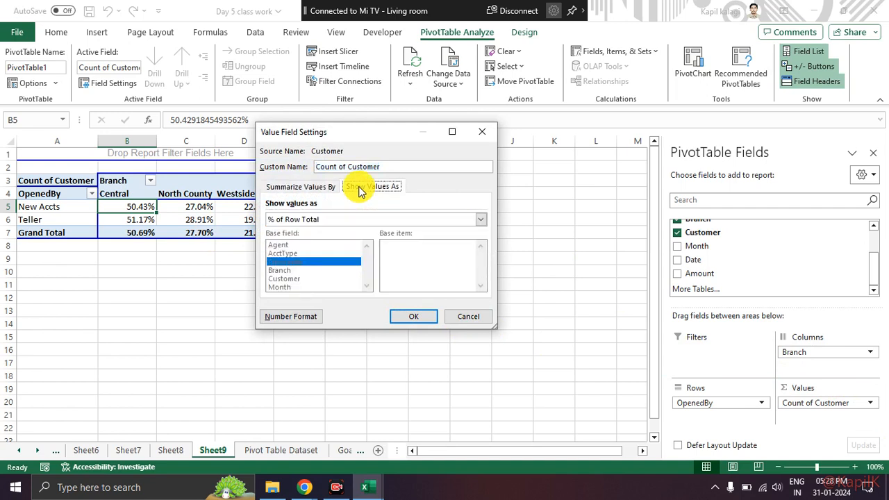
left_click(338, 220)
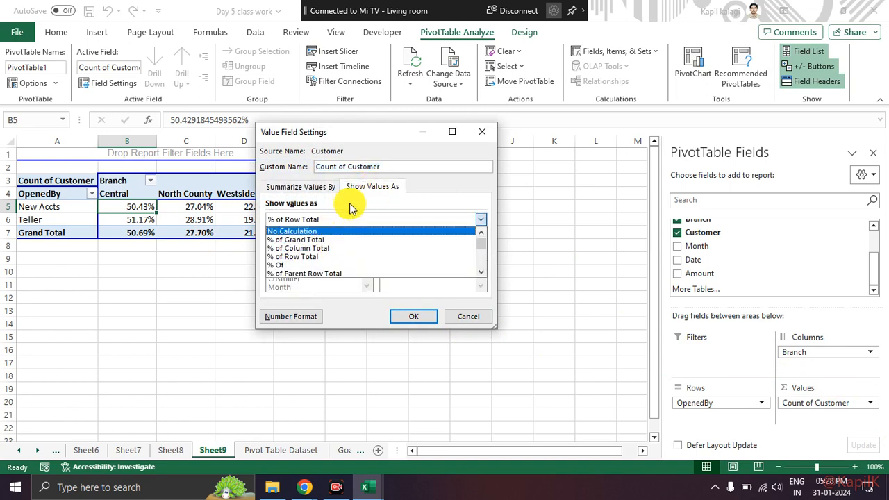
mouse_move(391, 185)
left_mouse_down()
mouse_move(452, 192)
mouse_move(361, 166)
left_mouse_up()
key("Escape")
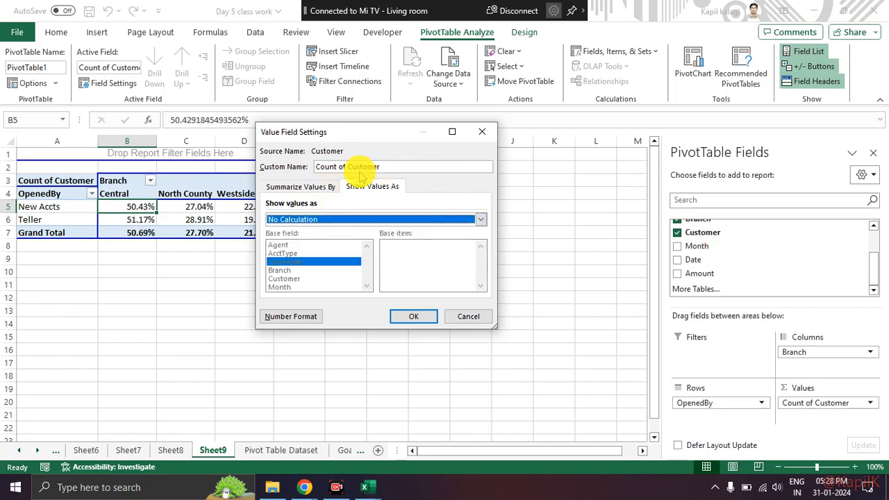
key("ctrl+1")
key("Escape")
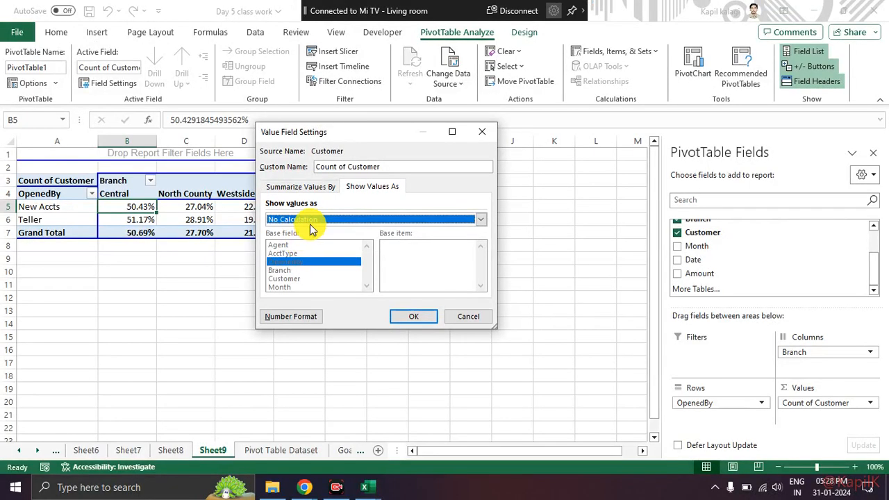
left_click(324, 221)
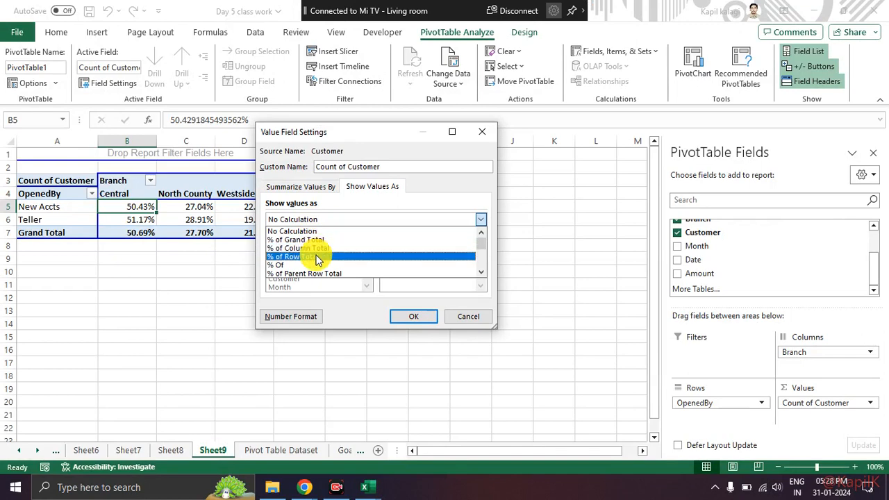
left_click(317, 248)
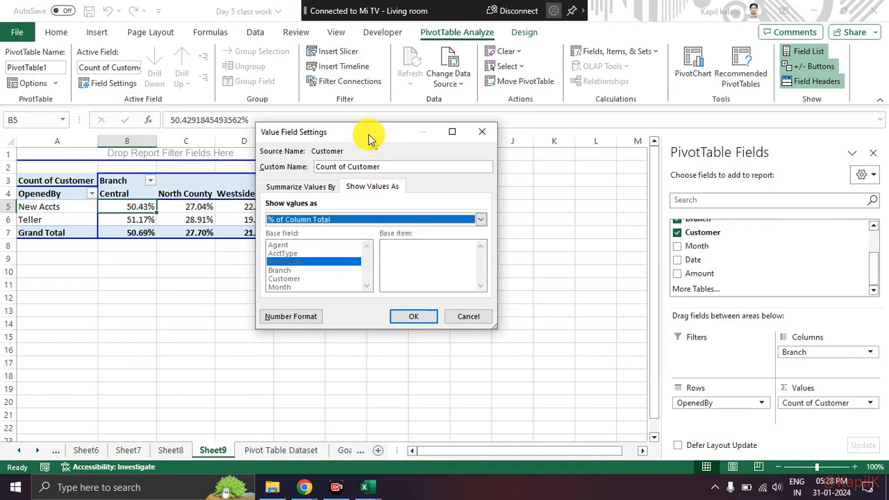
left_click_drag(367, 135, 479, 122)
left_click(524, 303)
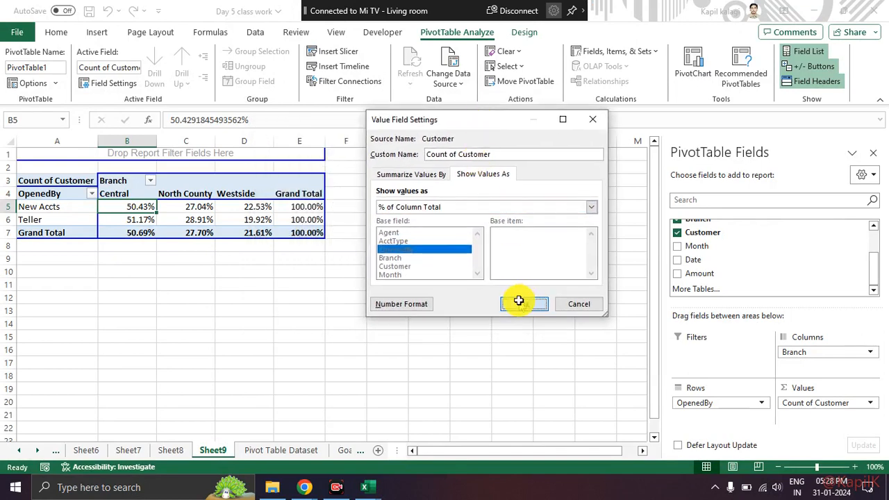
Step: Add the Agent field to the report filter area of the PivotTable
left_click(418, 283)
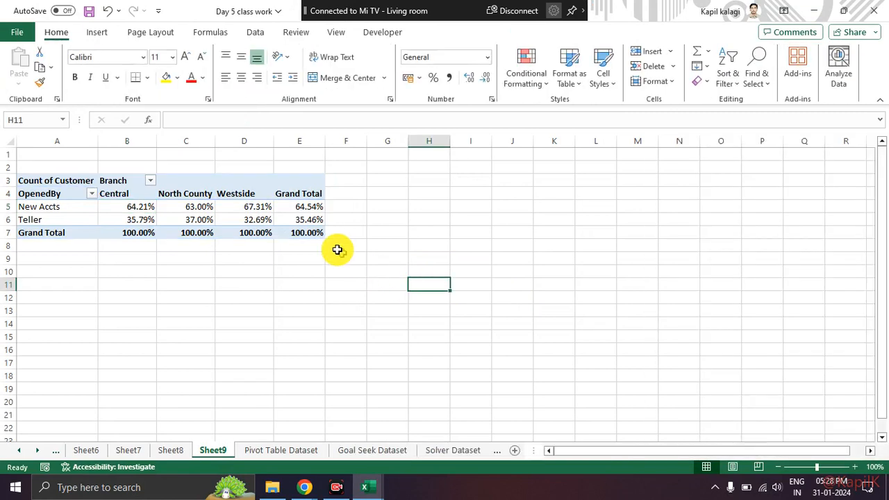
left_click(317, 218)
left_click(313, 258)
left_click(306, 235)
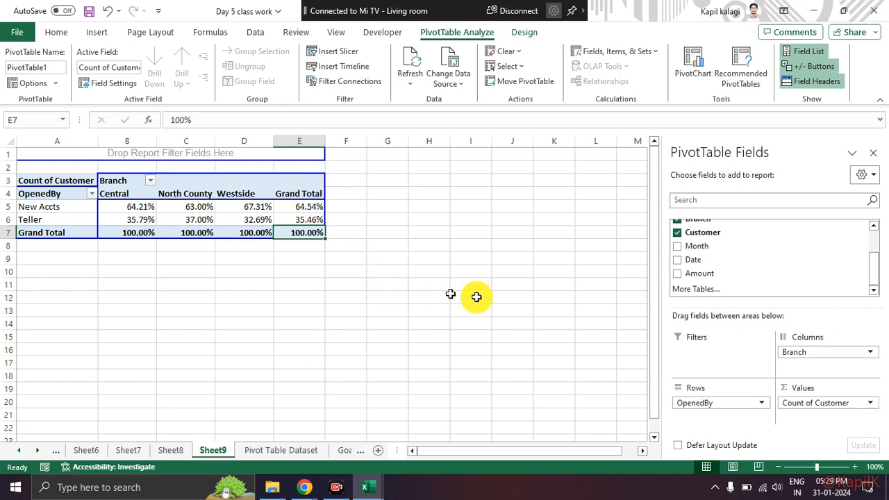
scroll(737, 273, "up", 2)
left_click_drag(704, 228, 220, 156)
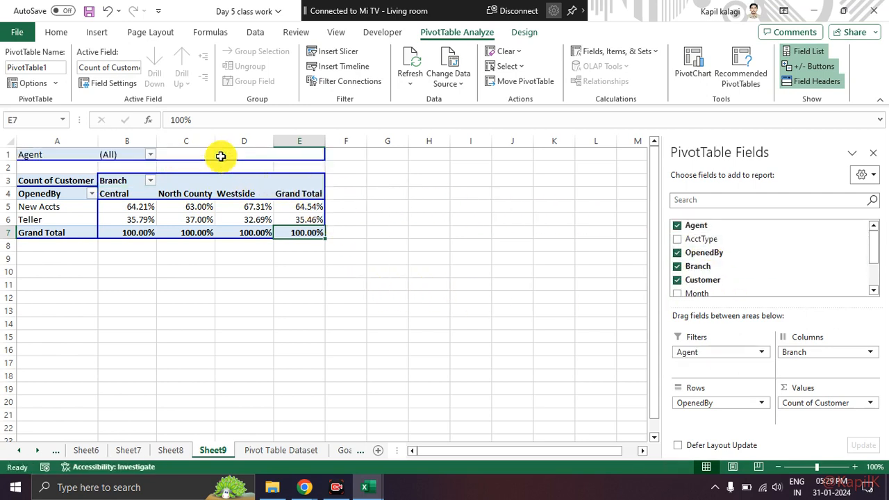
Step: Filter the PivotTable by the fourth agent in the Agent report filter
left_click(150, 155)
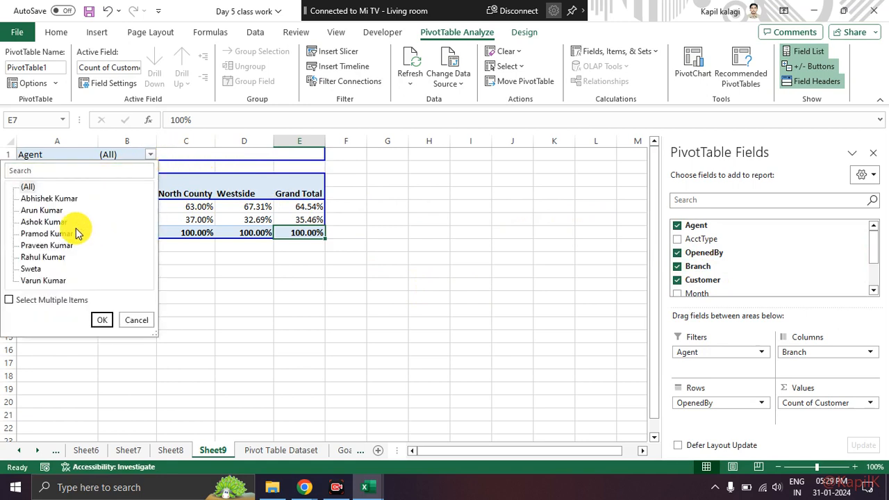
left_click(52, 234)
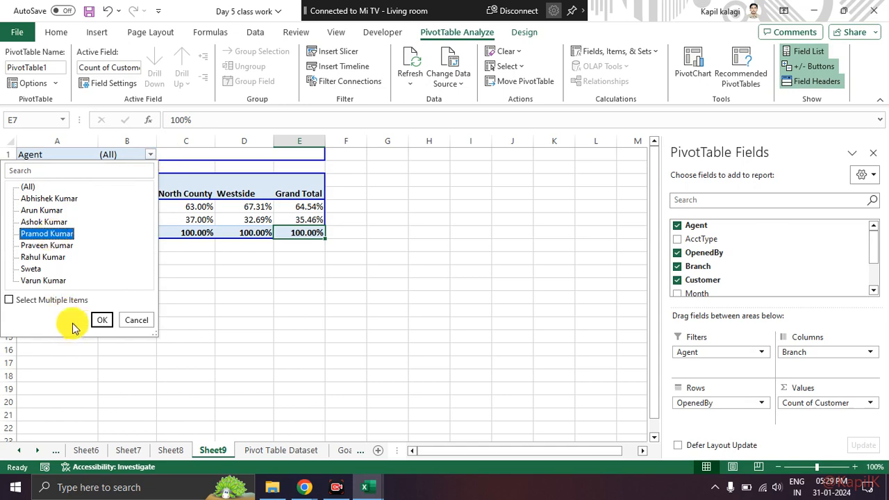
left_click(98, 320)
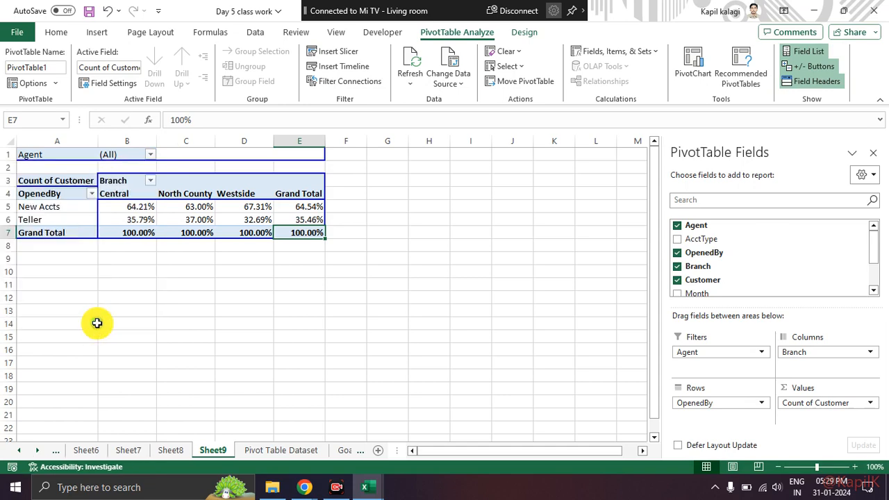
left_click(238, 305)
left_click(357, 220)
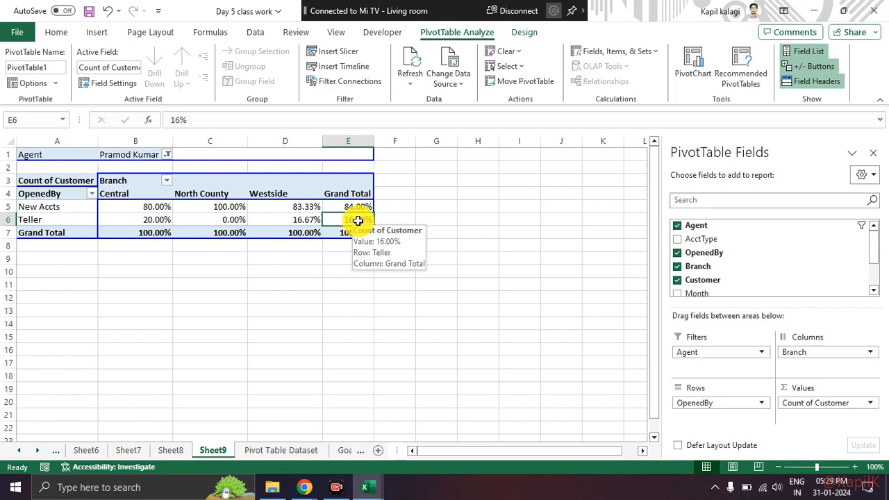
Step: Switch the Agent report filter to the first agent in the list
left_click(167, 154)
left_click(59, 200)
left_click(115, 320)
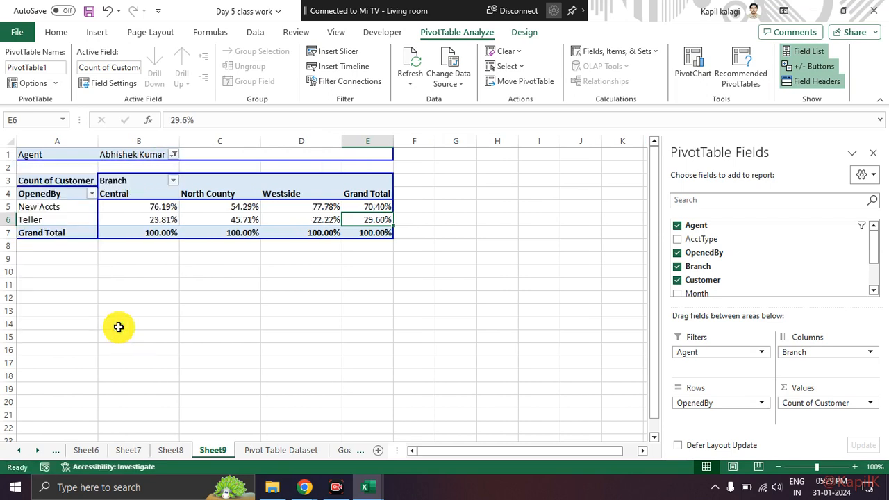
left_click(271, 297)
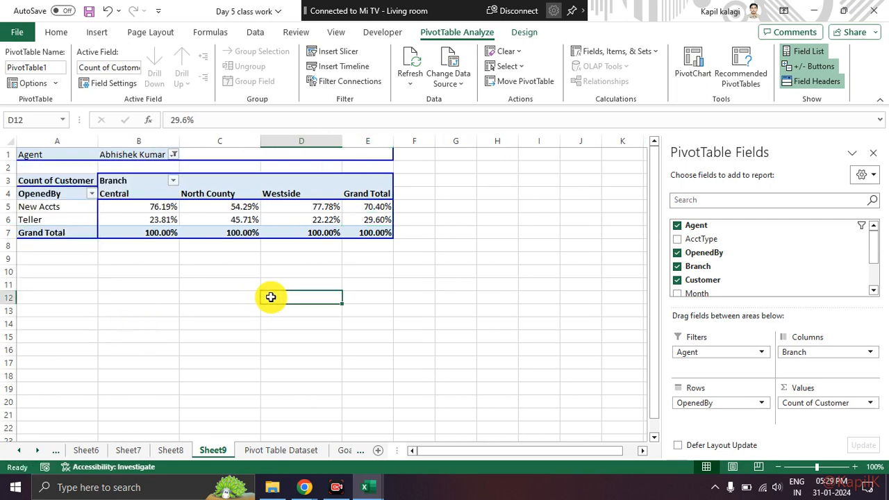
left_click(174, 156)
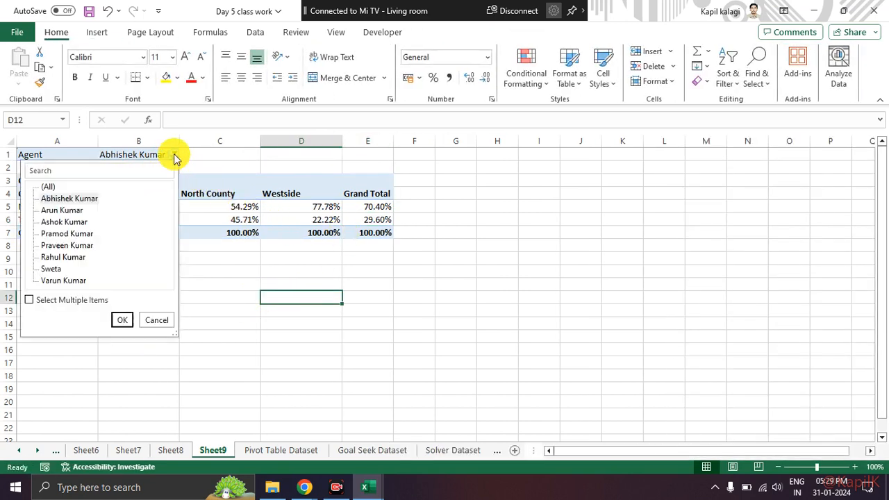
left_click(62, 257)
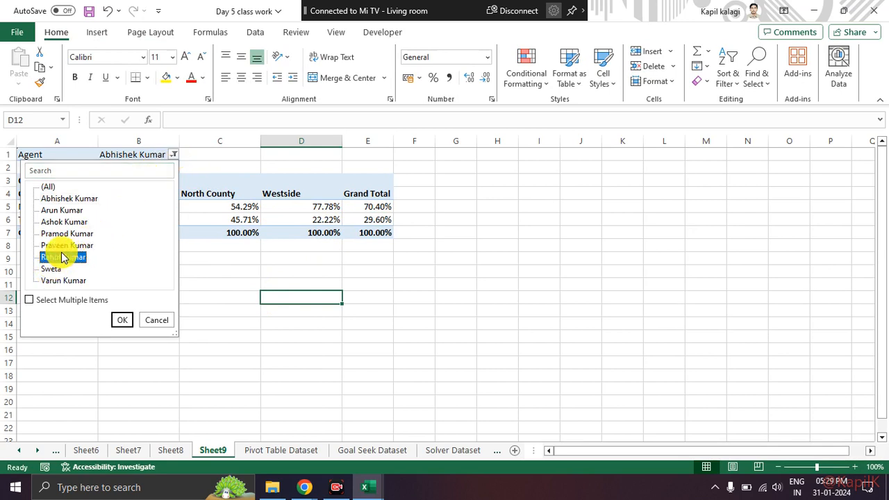
left_click(382, 217)
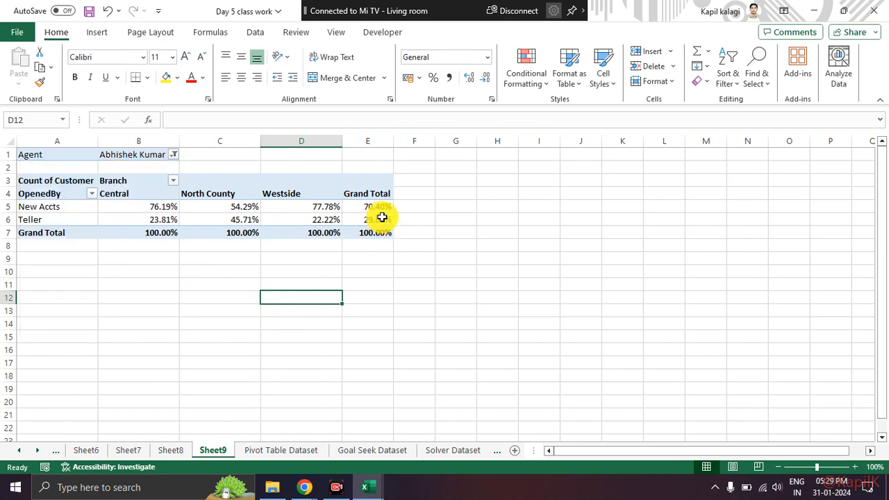
Step: Filter the PivotTable by the fourth and sixth agents together, allowing multiple items in the Agent report filter
left_click(174, 154)
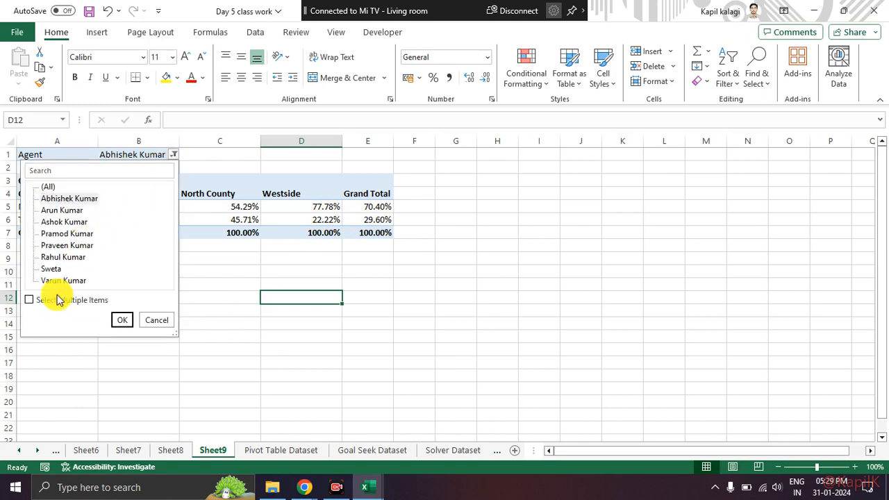
left_click(33, 300)
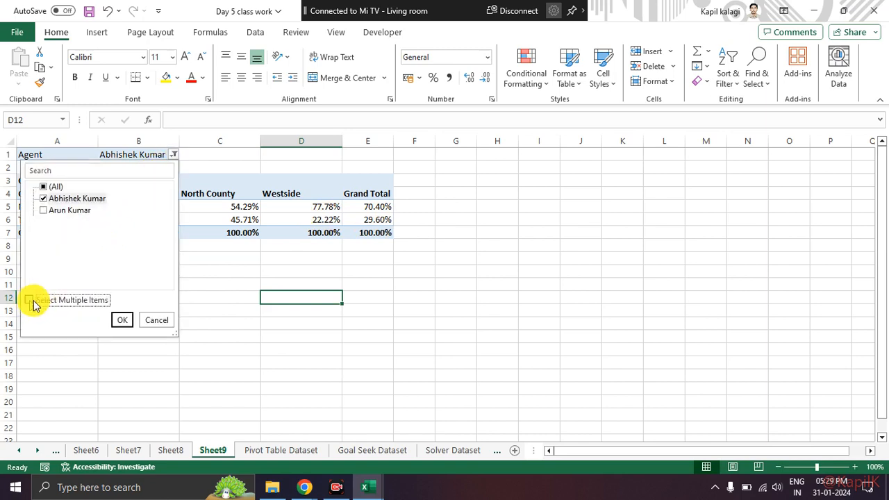
left_click(43, 187)
left_click(43, 186)
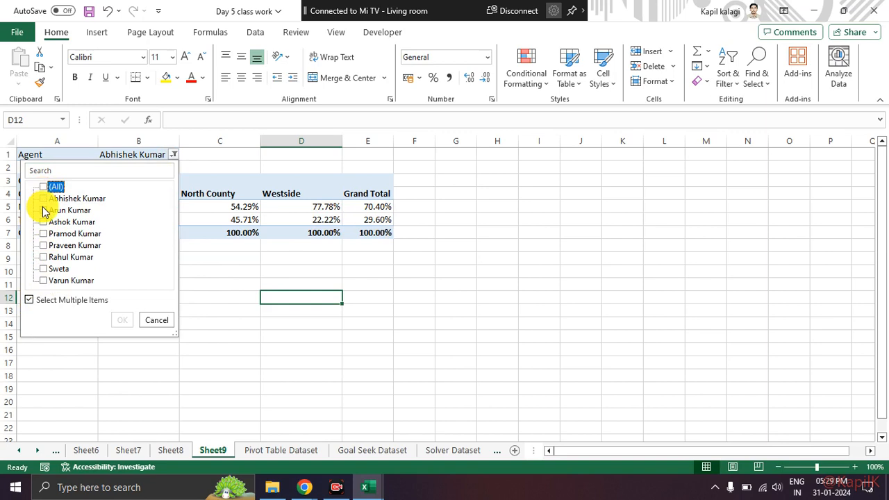
left_click(43, 233)
left_click(43, 257)
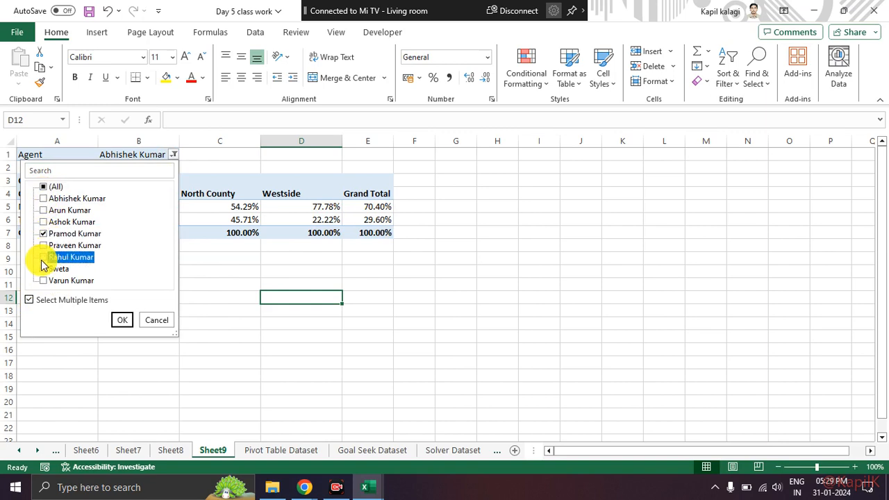
left_click(122, 320)
left_click(354, 286)
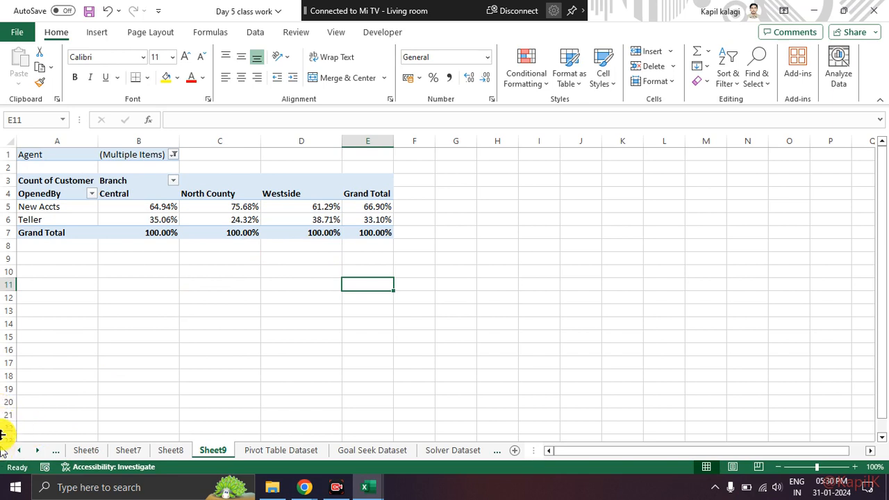
Step: Open the Solver Dataset sheet in the Day 5 class work workbook
left_click(366, 487)
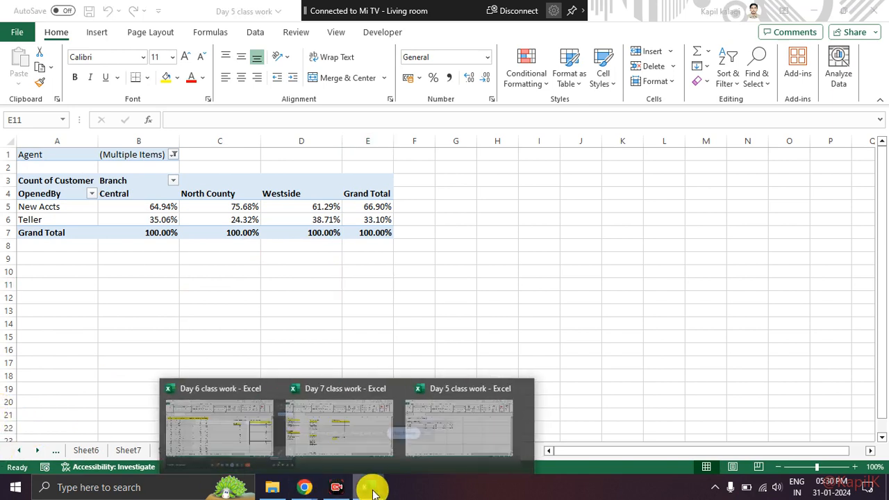
left_click(474, 442)
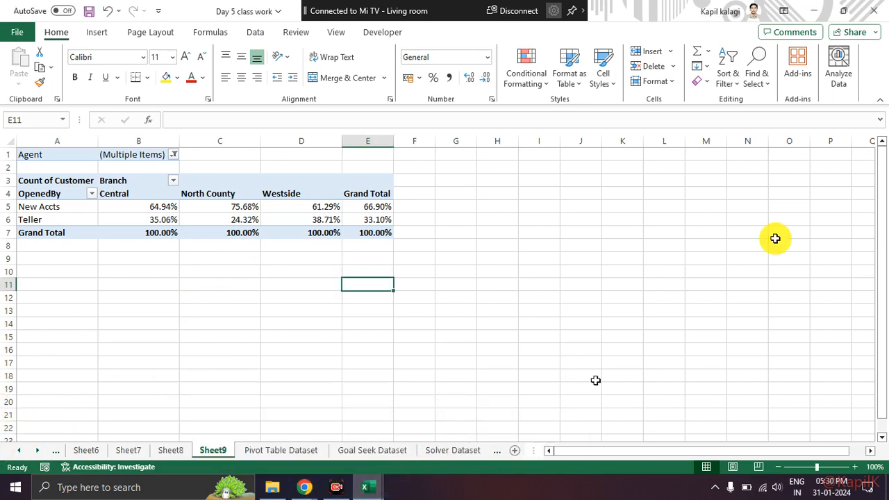
left_click(454, 450)
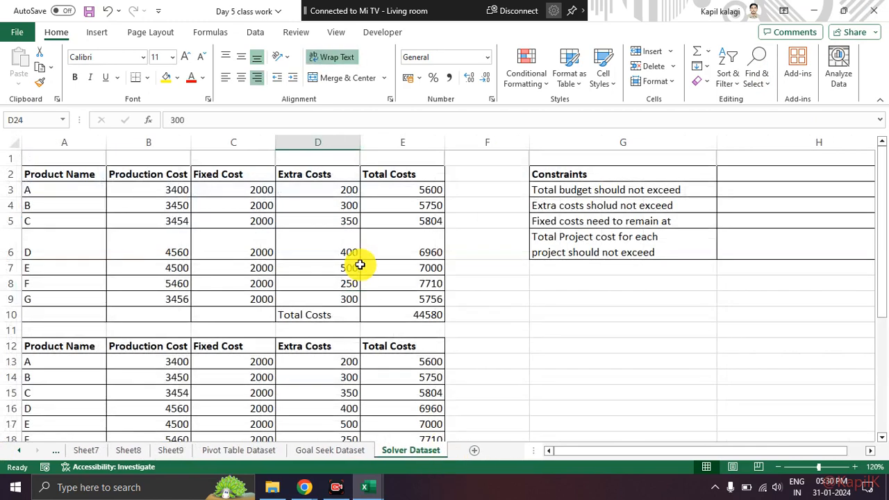
left_click(521, 282)
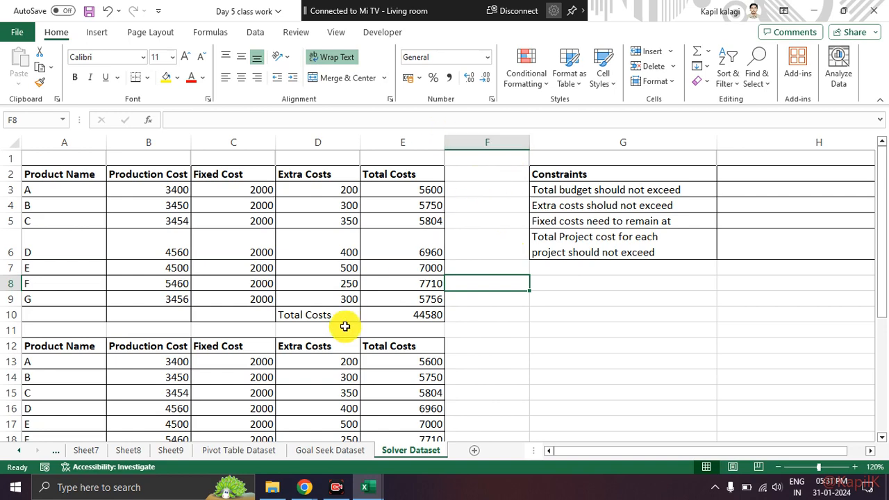
Step: Examine the Product Name, Production Cost, Fixed Cost and Extra Costs columns of the upper product table
left_click_drag(74, 174, 394, 300)
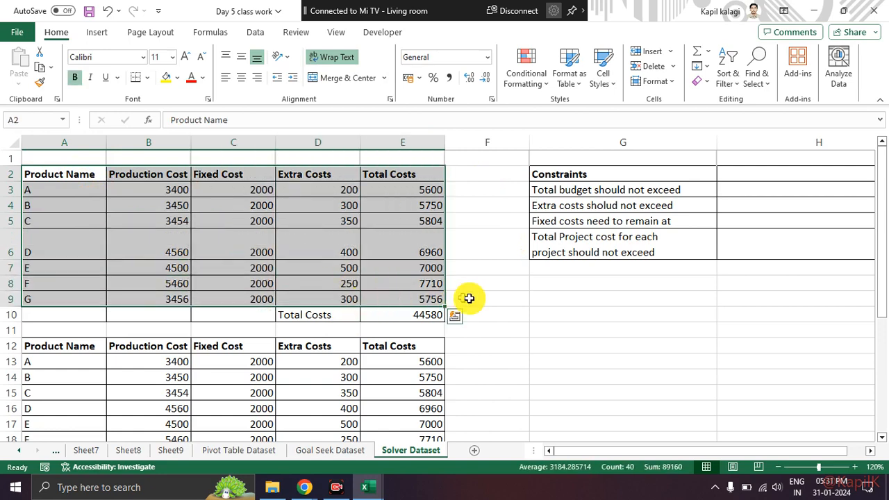
left_click(510, 293)
left_click(86, 175)
left_click_drag(85, 175, 87, 299)
left_click(145, 247)
left_click_drag(166, 188, 172, 299)
left_click_drag(242, 187, 246, 262)
left_click(250, 243)
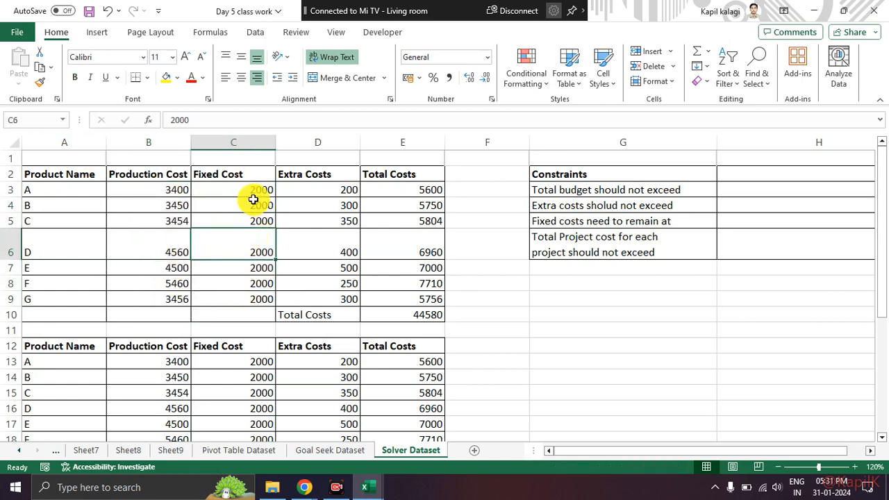
left_click_drag(250, 192, 253, 299)
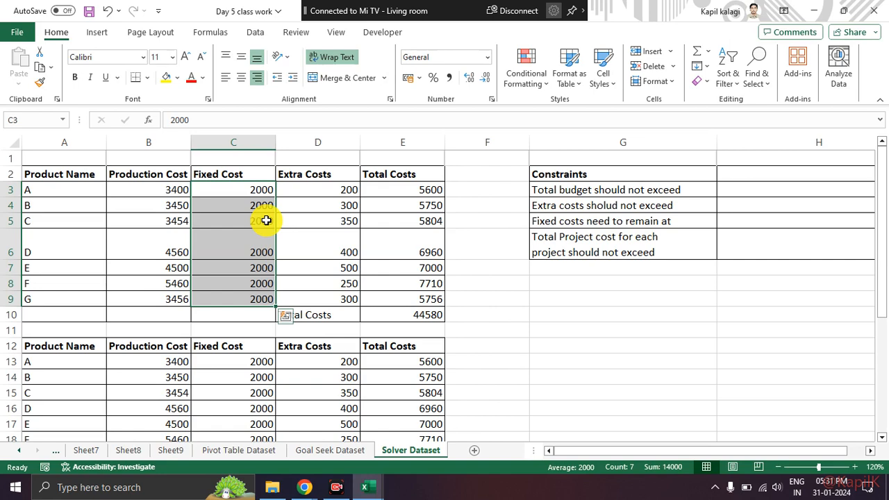
left_click_drag(172, 193, 176, 282)
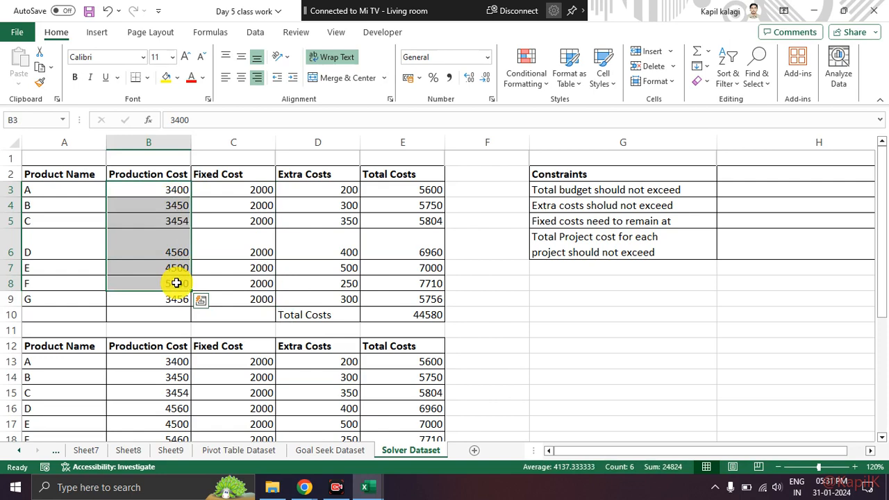
left_click(321, 234)
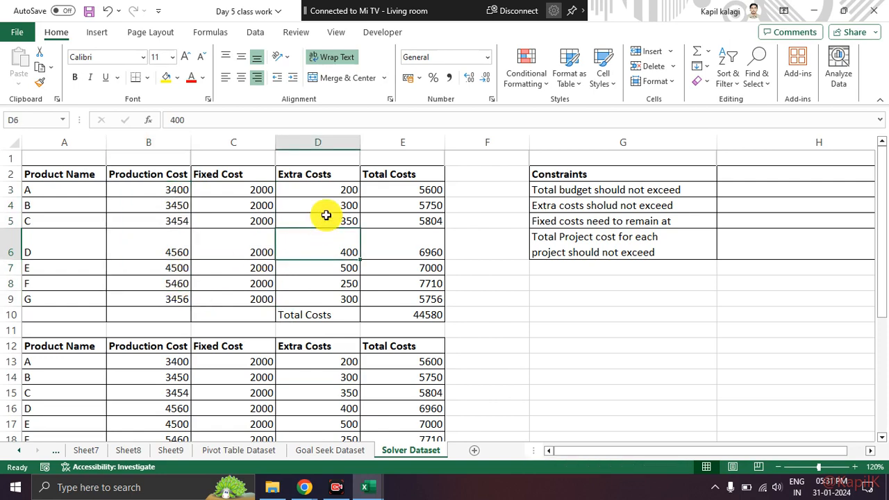
left_click_drag(327, 194, 327, 272)
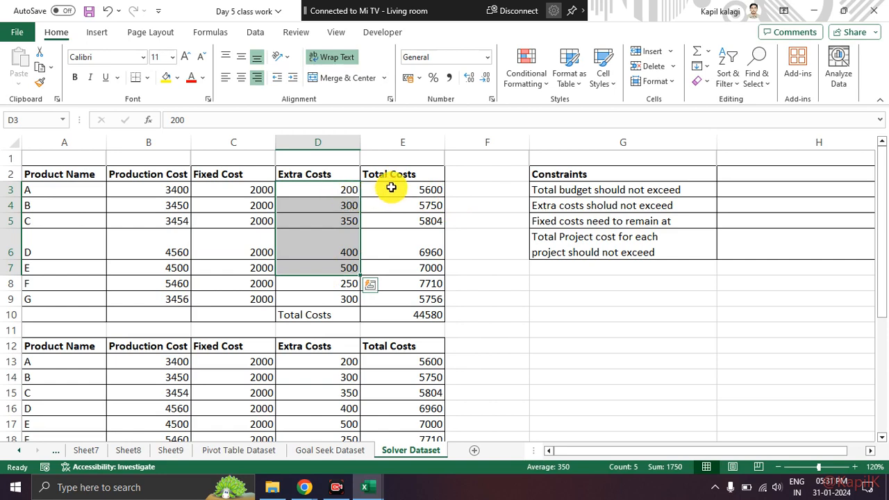
Step: Examine each product's Total Costs value and the overall total formula in E10
double_click(392, 188)
left_click(389, 220)
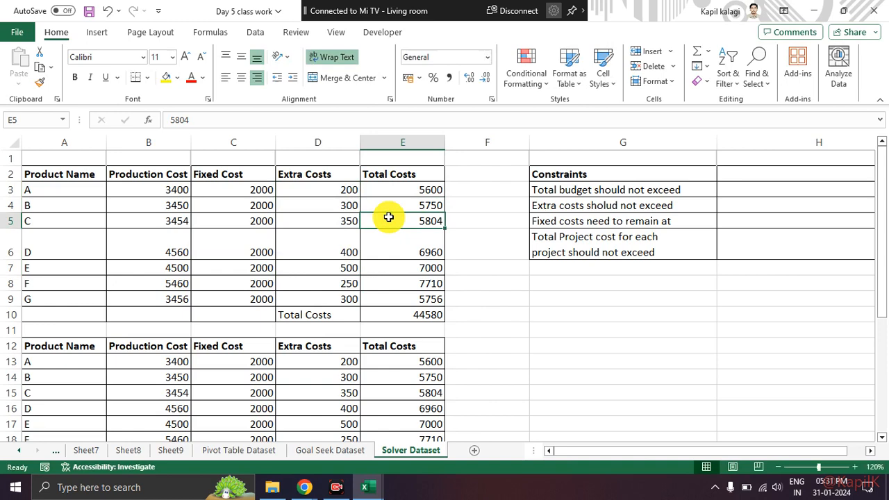
left_click(94, 189)
left_click_drag(222, 189, 411, 297)
left_click(401, 186)
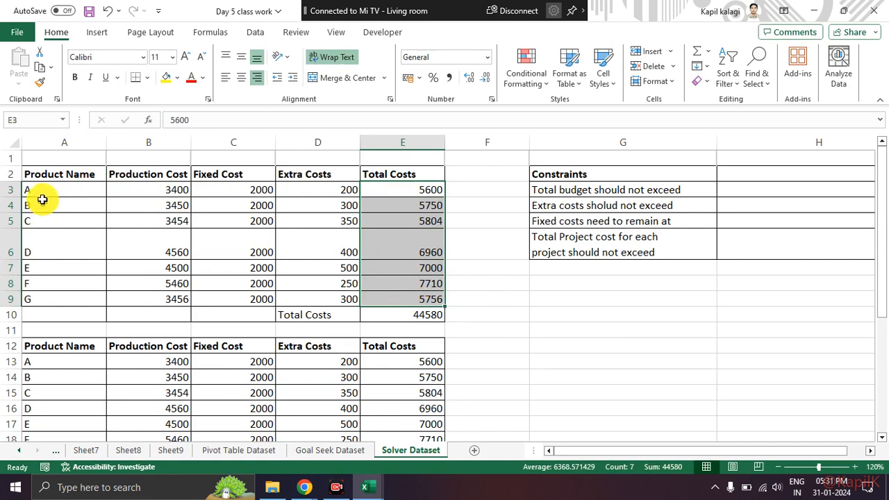
left_click(368, 314)
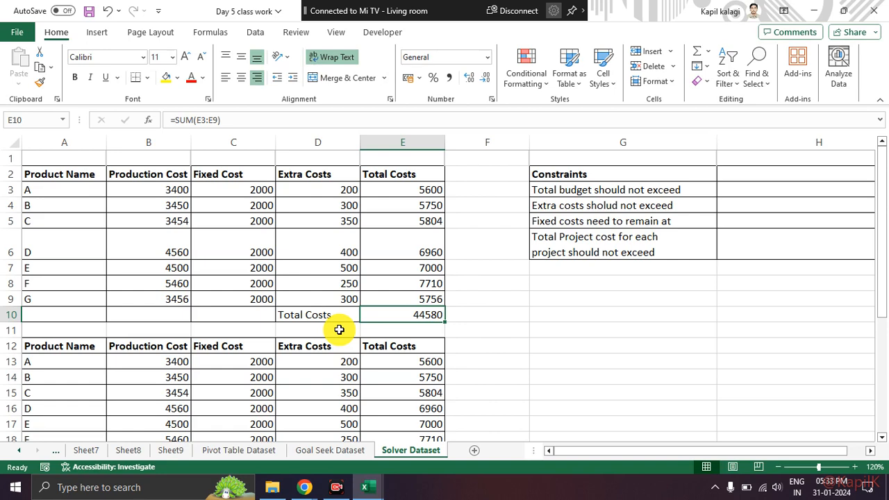
left_click_drag(393, 185, 400, 297)
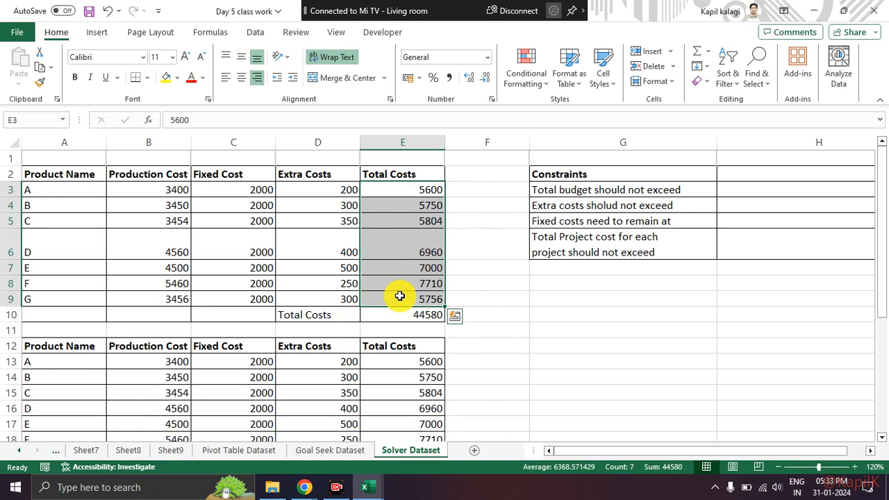
Step: Compare the Extra Costs, Fixed Cost and Production Cost ranges with the Total Costs range and overall total in the upper table
left_click_drag(328, 188, 325, 294)
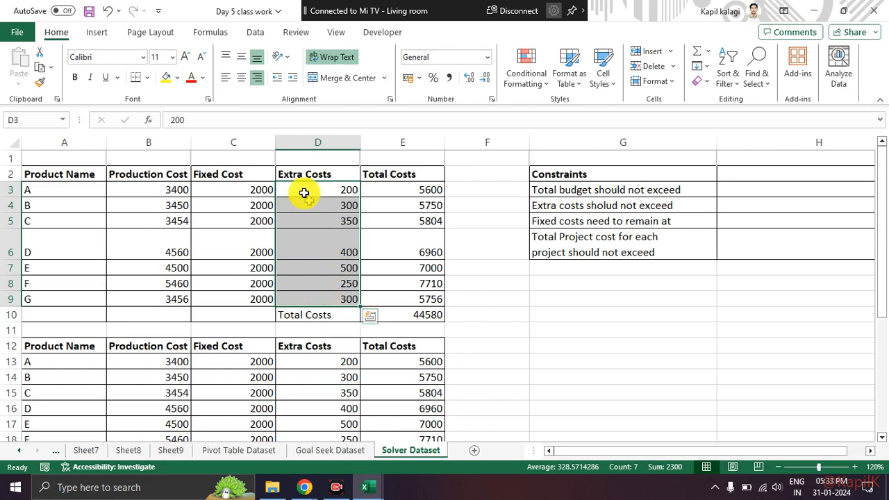
left_click_drag(264, 191, 267, 300)
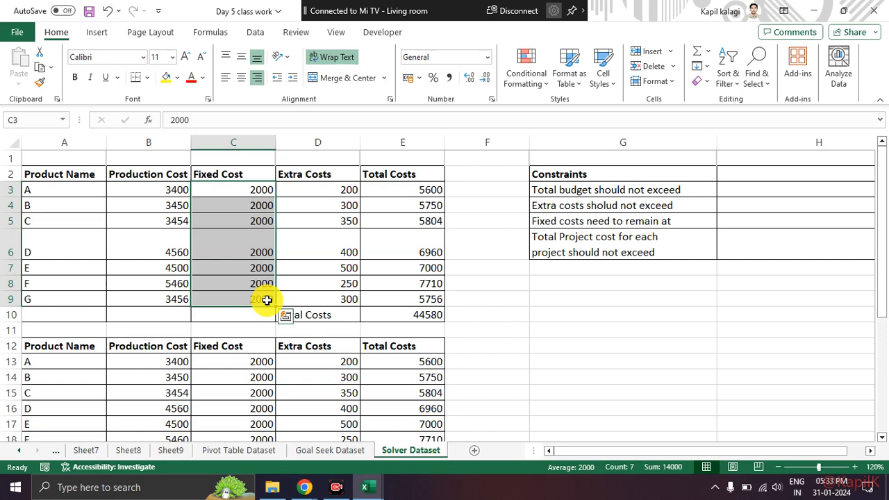
left_click_drag(177, 192, 176, 297)
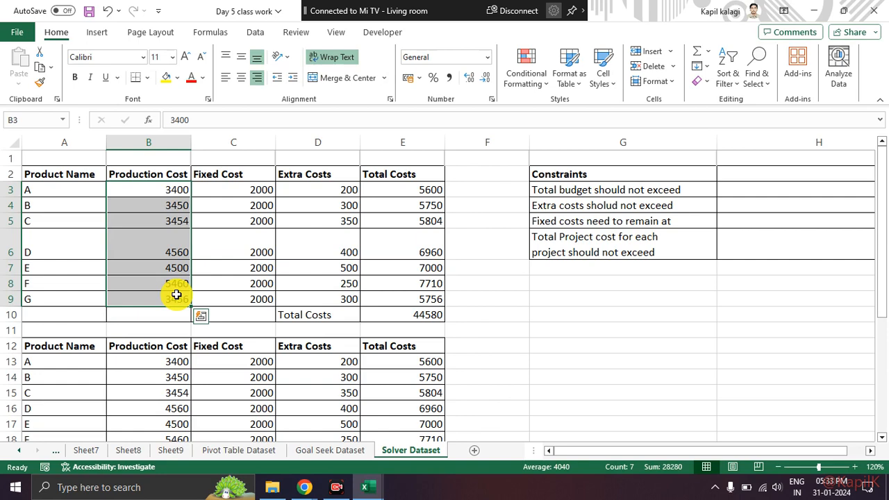
left_click(364, 314)
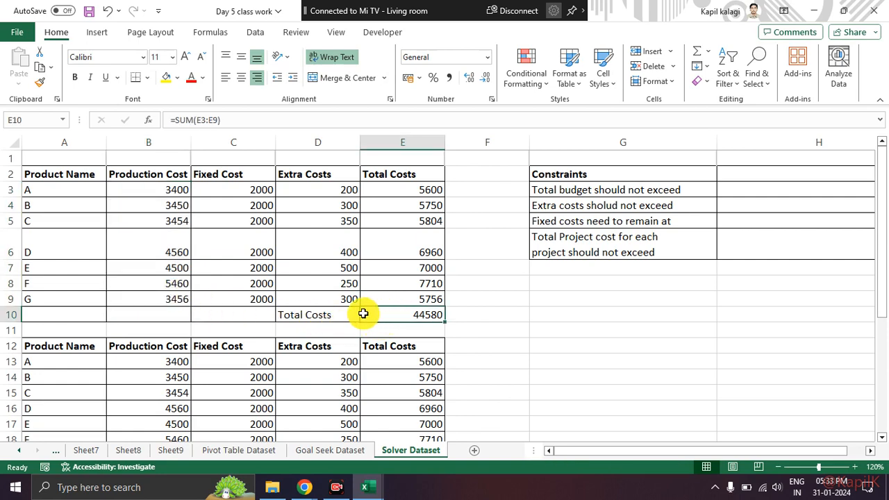
left_click_drag(349, 313, 409, 313)
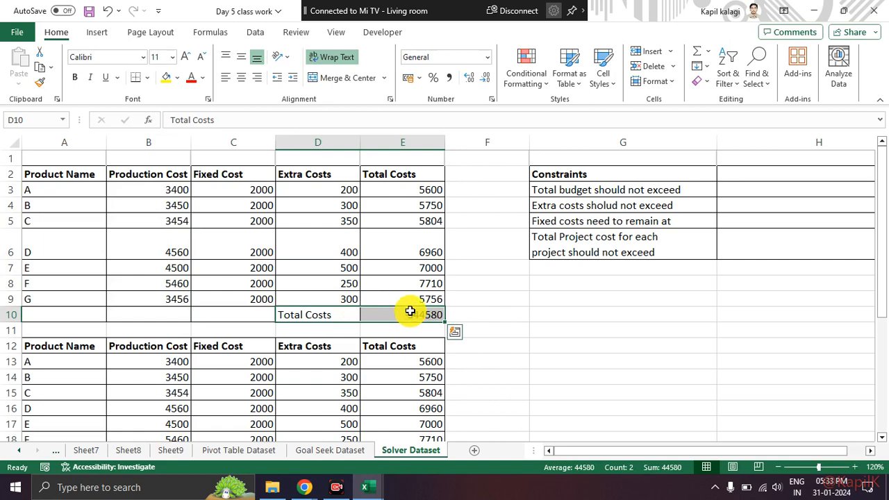
left_click_drag(338, 191, 341, 292)
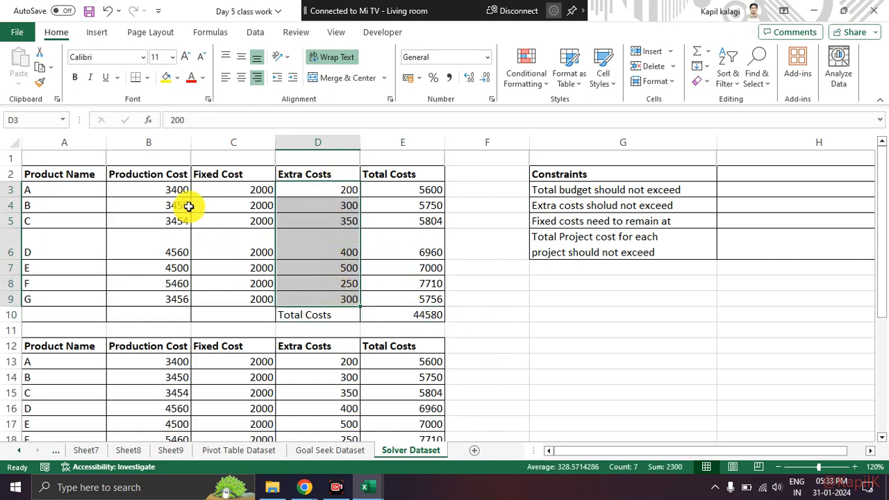
left_click_drag(224, 189, 234, 293)
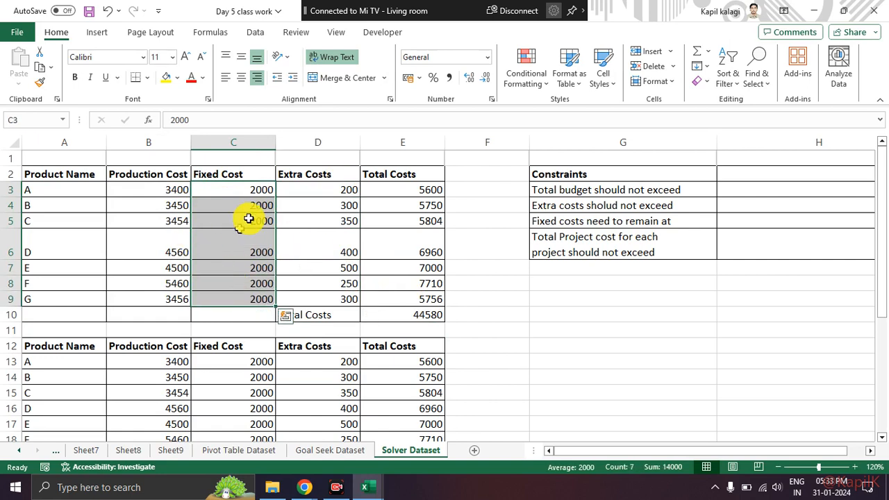
left_click_drag(393, 188, 406, 297)
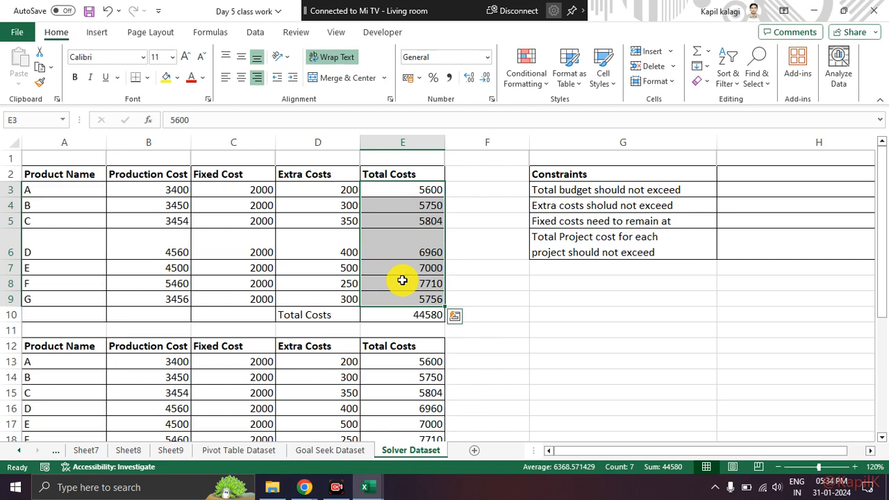
Step: Review the Constraints table in columns G and H, including its limit values
left_click(491, 284)
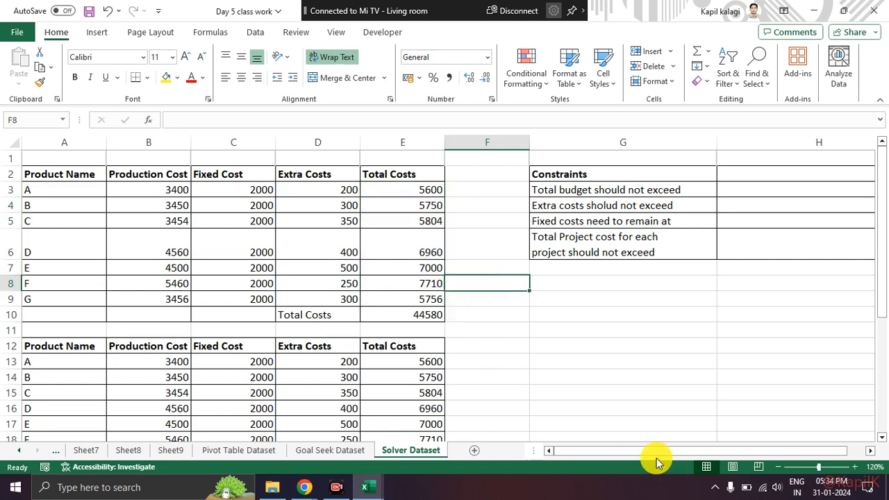
left_click_drag(655, 451, 678, 453)
left_click_drag(565, 179, 790, 238)
left_click(708, 300)
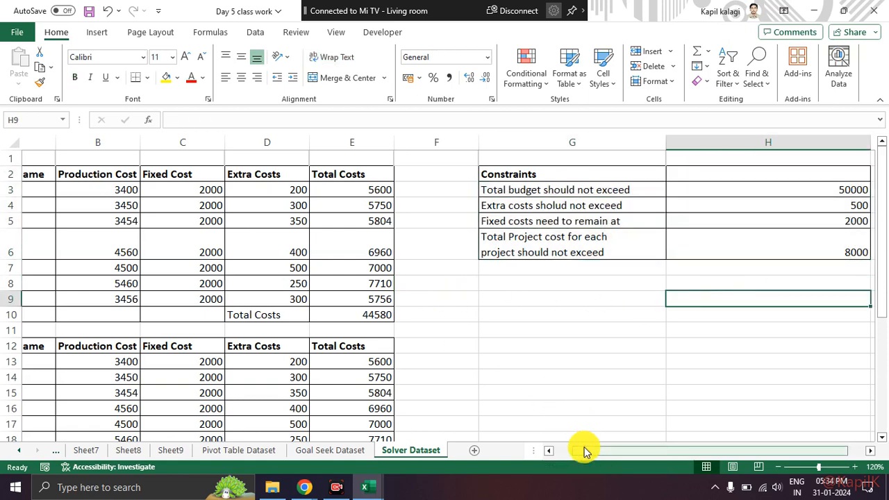
Step: Open the Solver parameters for the cost table on the Solver Dataset sheet
left_click_drag(585, 451, 549, 455)
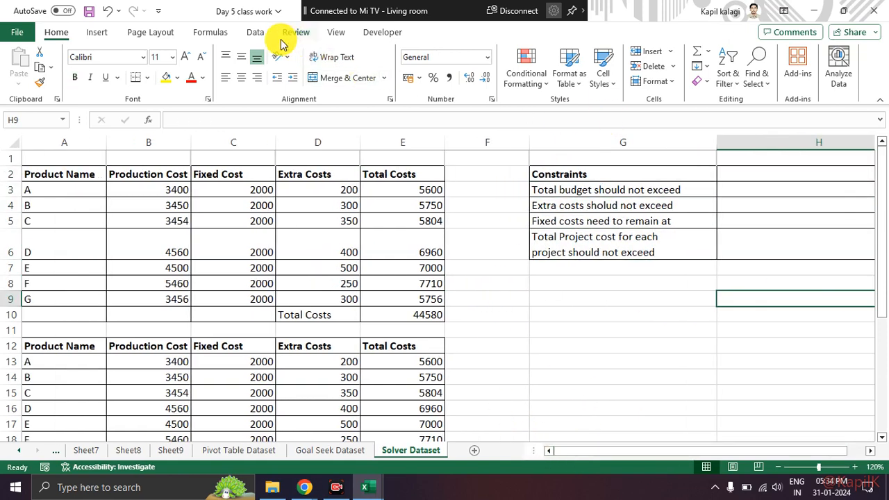
left_click(255, 33)
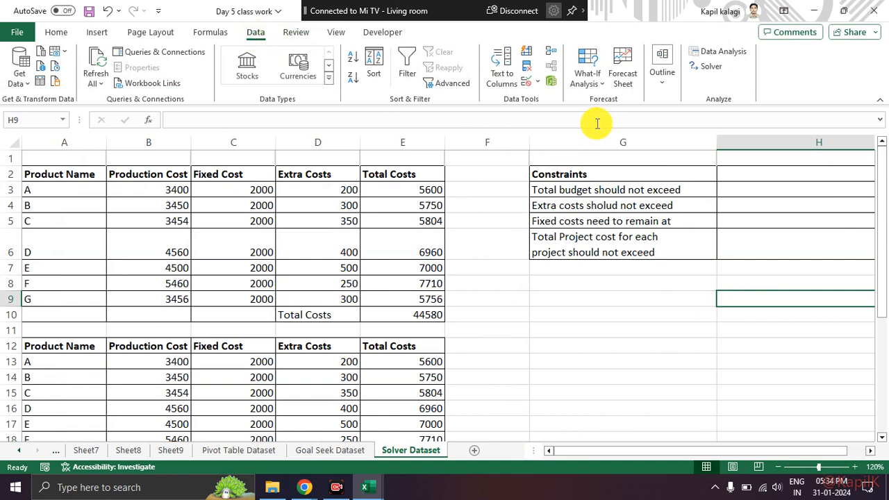
key("ctrl+2")
mouse_move(267, 19)
left_mouse_down()
mouse_move(238, 20)
mouse_move(266, 15)
mouse_move(299, 41)
mouse_move(686, 63)
left_mouse_up()
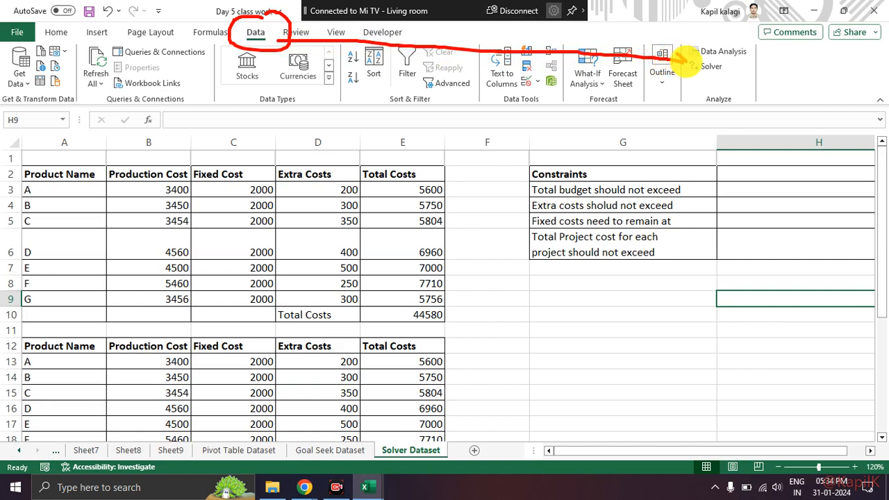
key("Escape")
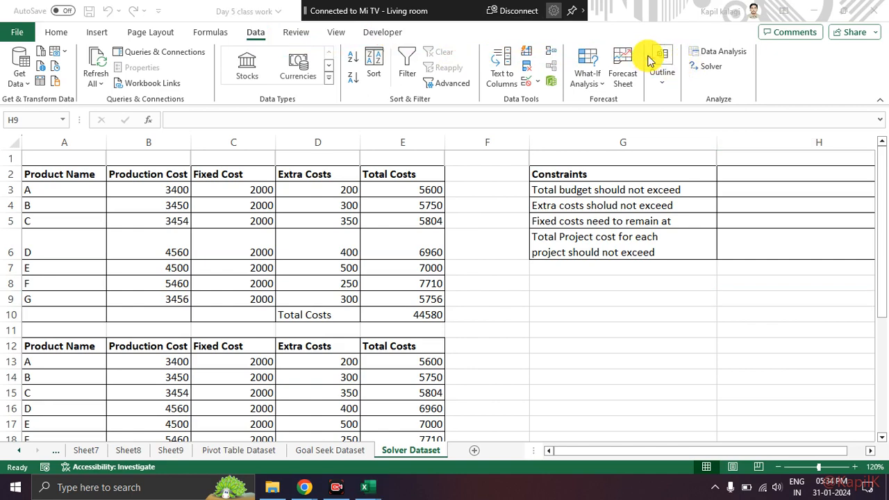
left_click(708, 67)
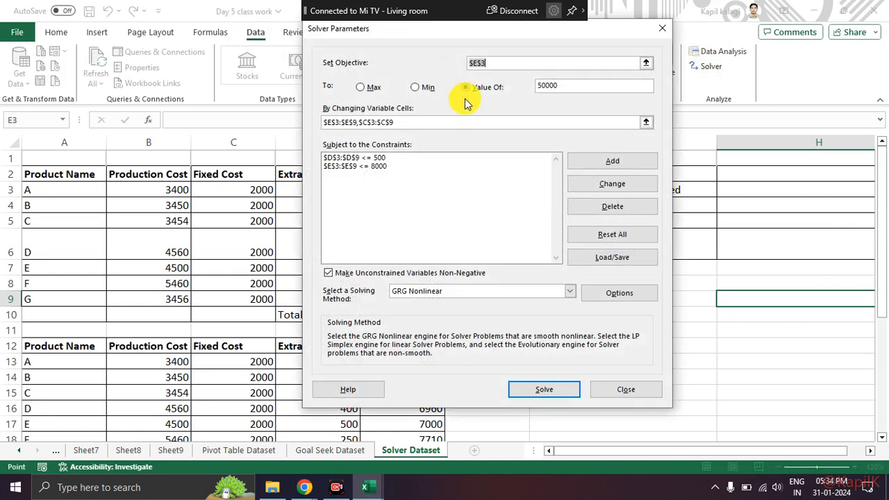
Step: Set the Solver objective to the overall total cost cell E10, with a target value of 50000
mouse_move(452, 29)
left_mouse_down()
mouse_move(278, 229)
mouse_move(479, 345)
mouse_move(741, 169)
mouse_move(503, 38)
mouse_move(445, 52)
left_mouse_up()
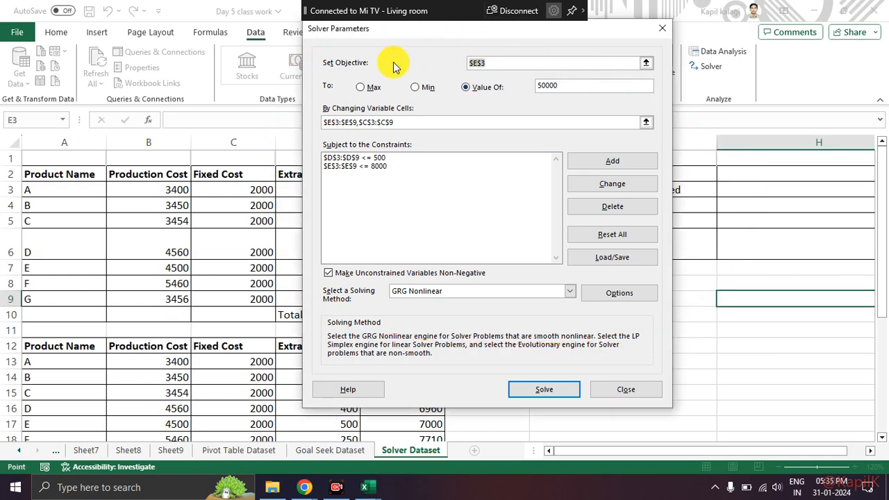
mouse_move(381, 56)
left_mouse_down()
mouse_move(327, 41)
mouse_move(454, 61)
left_mouse_up()
left_click_drag(486, 31, 629, 54)
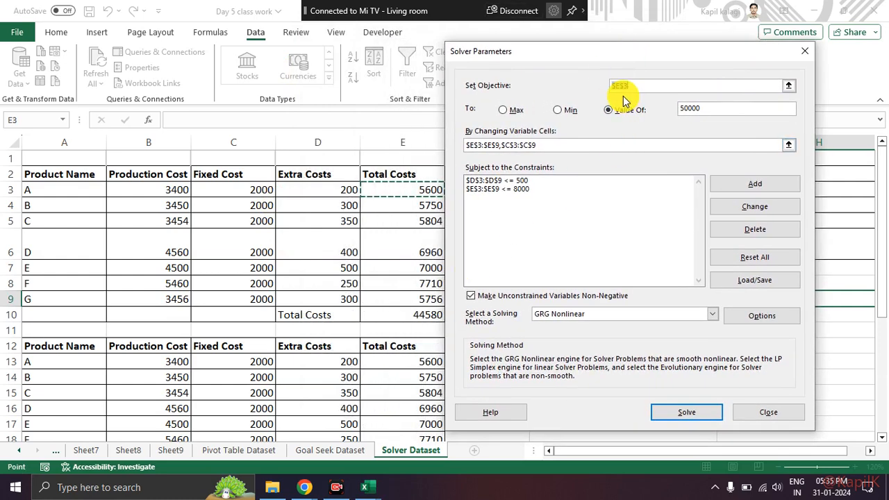
key("Delete")
left_click(423, 313)
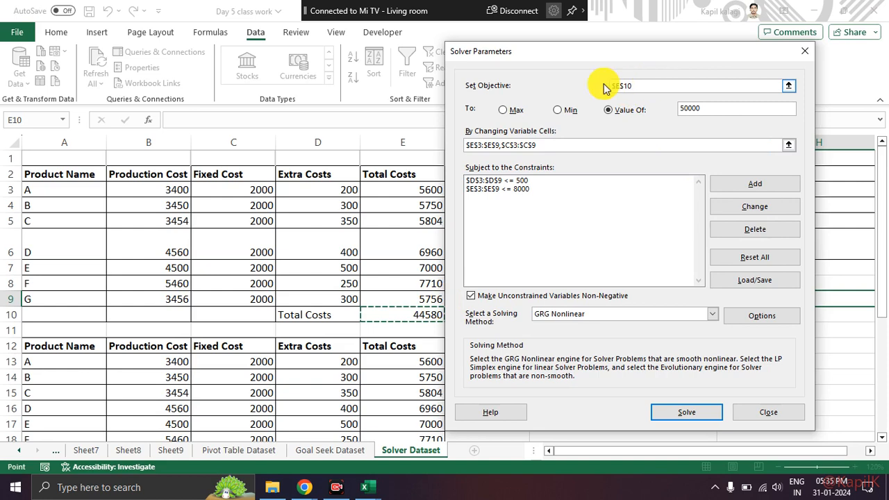
left_click(708, 109)
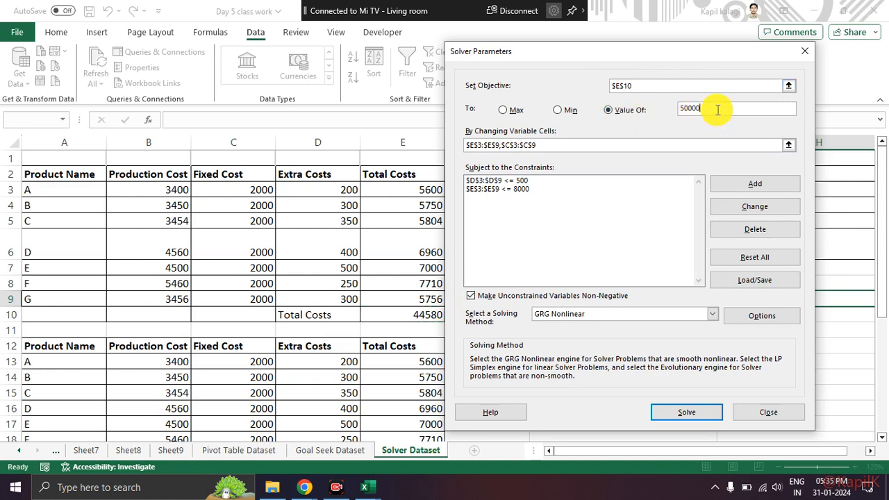
left_click(644, 108)
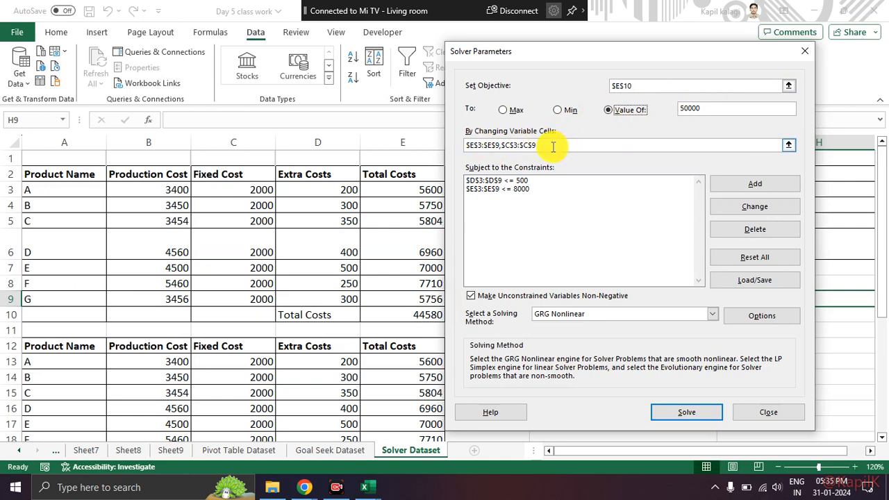
Step: Replace the changing variable cells with the Total Costs range E3:E9 and the Extra Costs range D3:D9
left_click_drag(554, 147, 412, 143)
key("BackSpace")
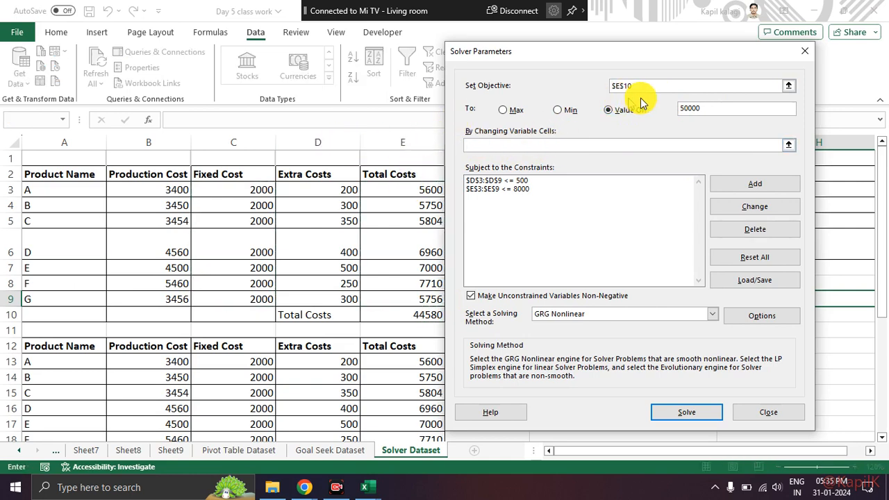
left_click(788, 145)
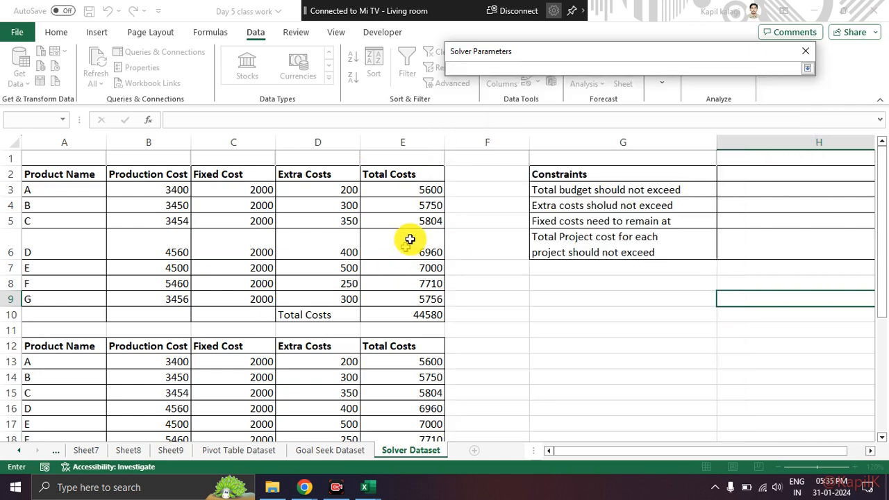
left_click_drag(417, 190, 414, 297)
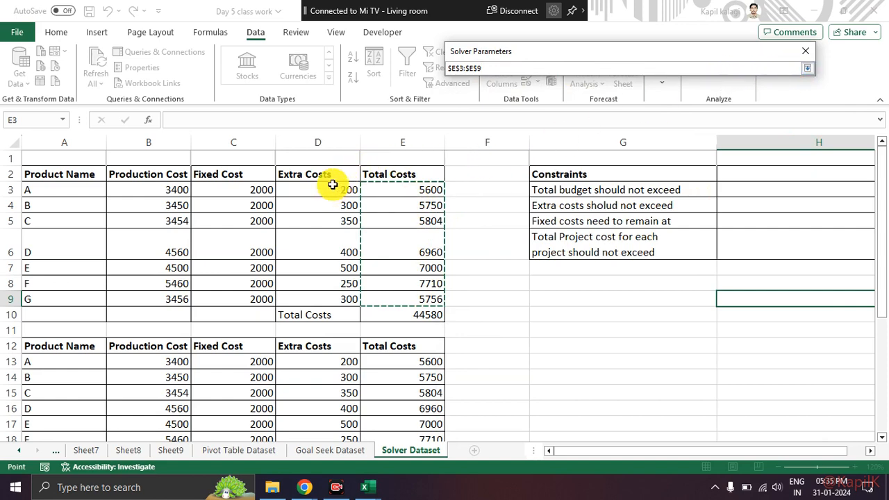
left_click_drag(332, 190, 329, 299)
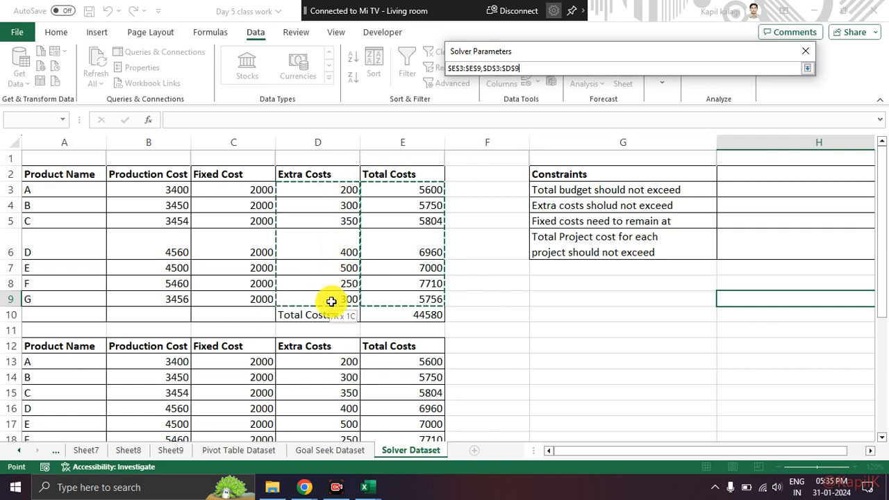
left_click(807, 70)
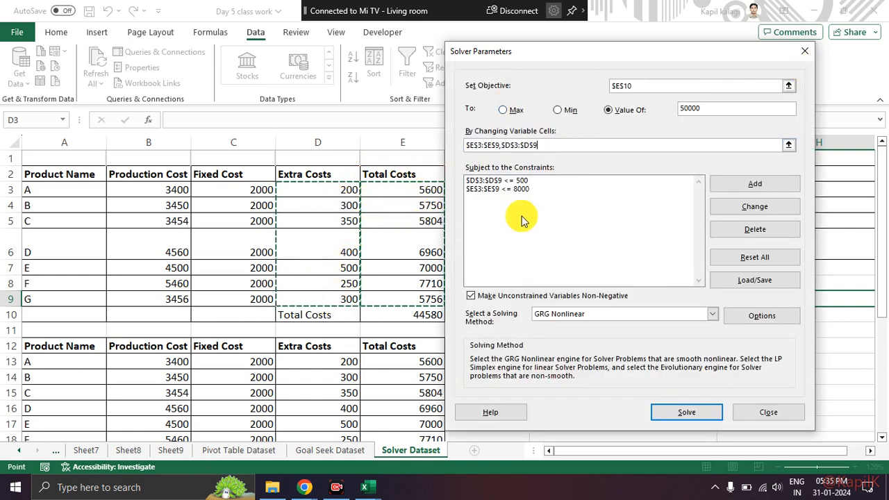
Step: Delete both existing constraints, on D3:D9 and E3:E9, from the Solver setup
left_click(545, 208)
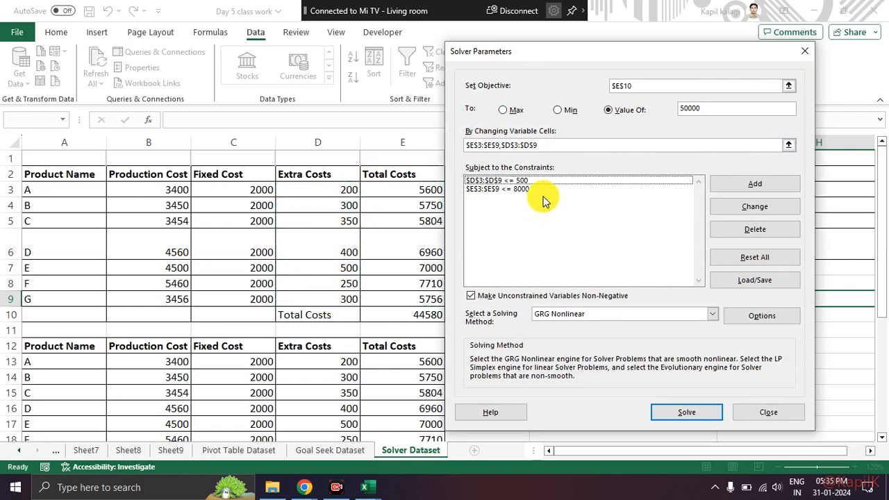
left_click(643, 182)
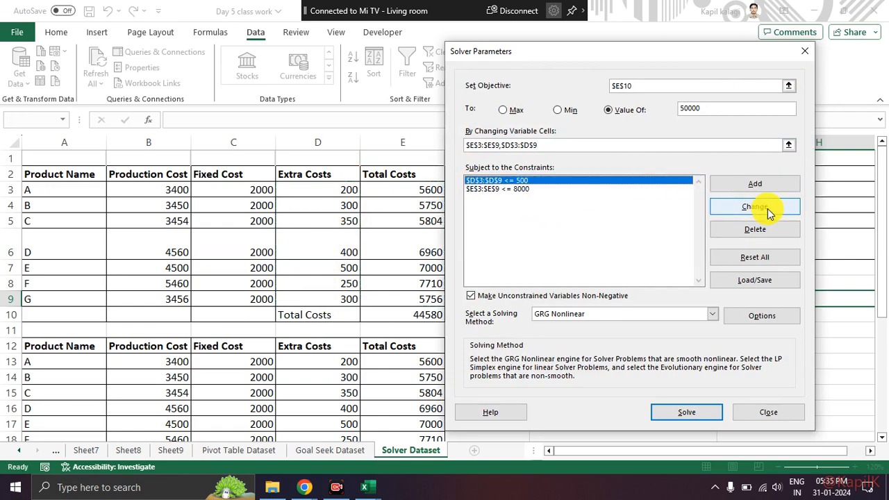
left_click(767, 230)
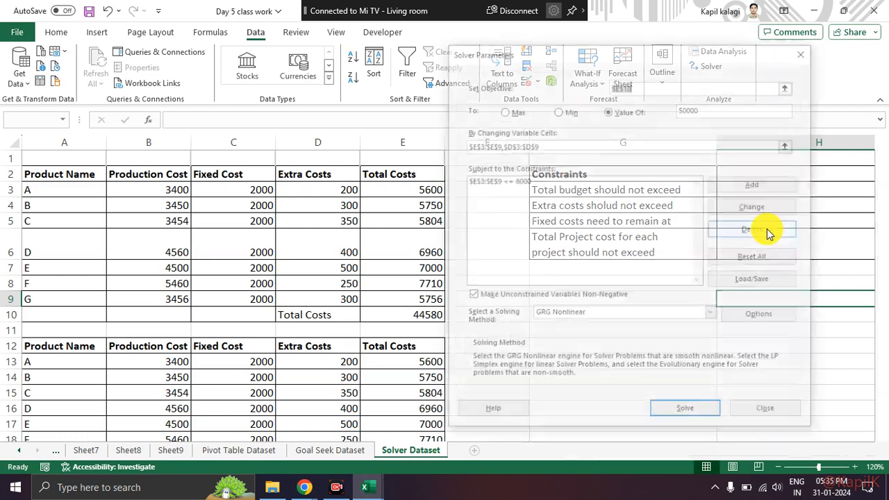
left_click(610, 197)
left_click(764, 229)
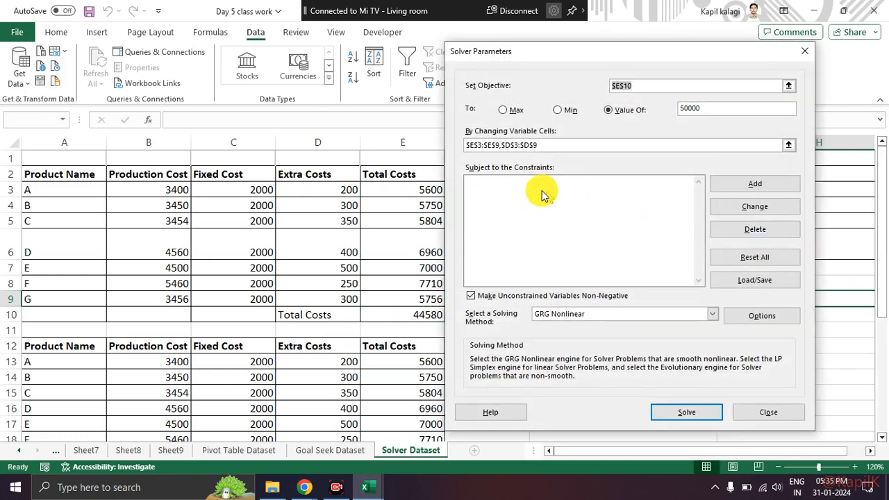
Step: Add a constraint limiting each product's total cost in E3:E9 to <= 8000
left_click(536, 193)
mouse_move(562, 161)
left_mouse_down()
mouse_move(465, 147)
mouse_move(556, 180)
mouse_move(552, 166)
left_mouse_up()
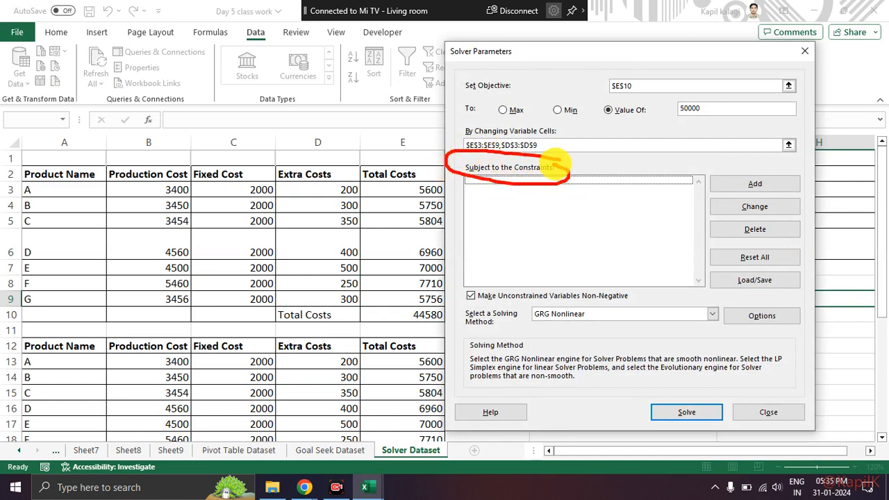
key("Escape")
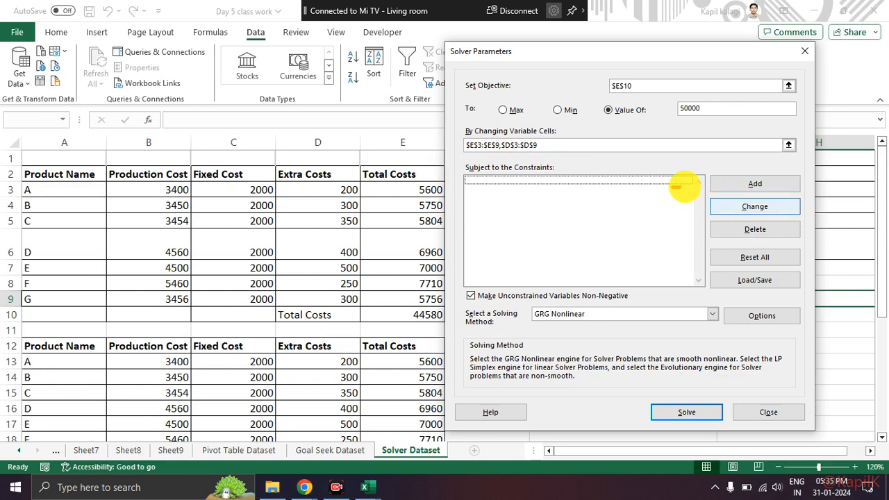
left_click(734, 184)
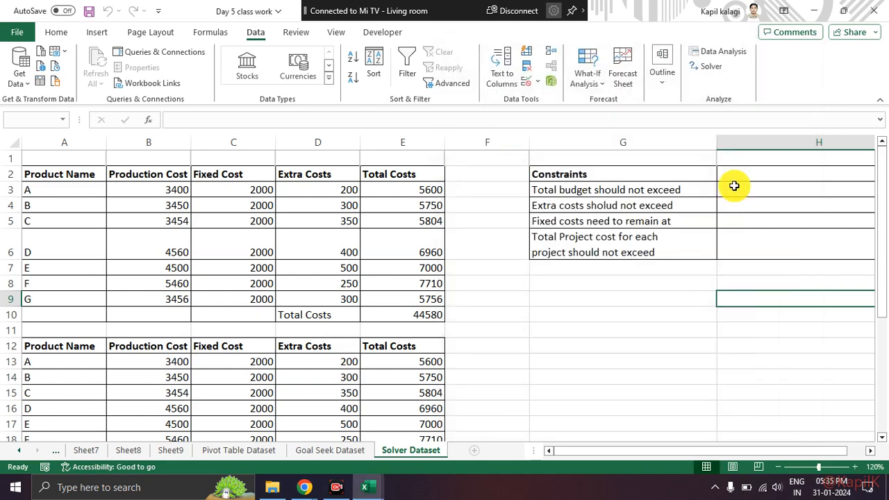
left_click_drag(421, 190, 421, 299)
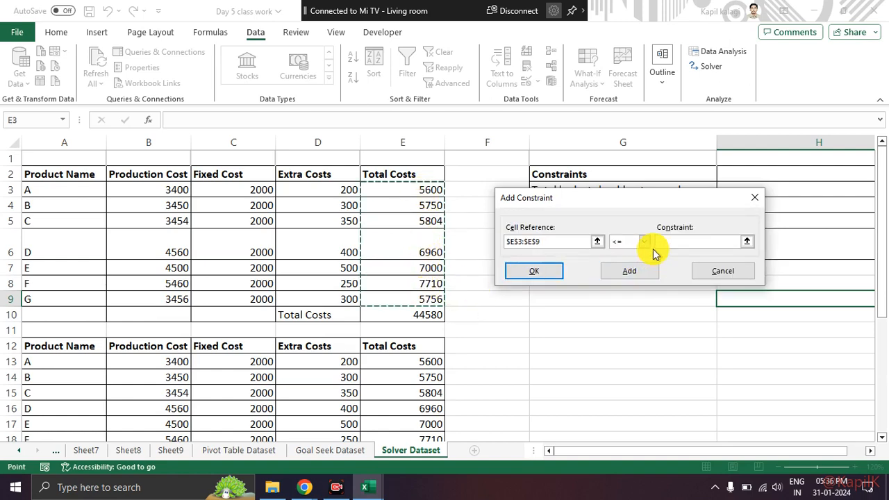
left_click(629, 246)
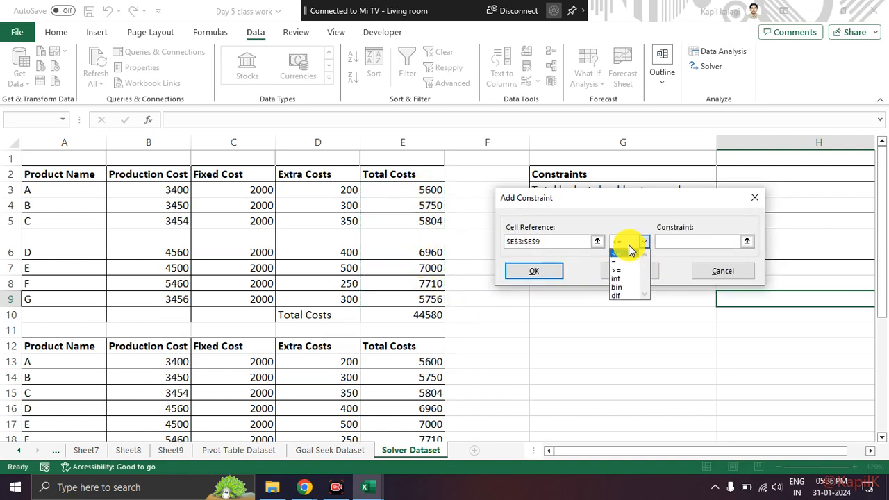
left_click(676, 243)
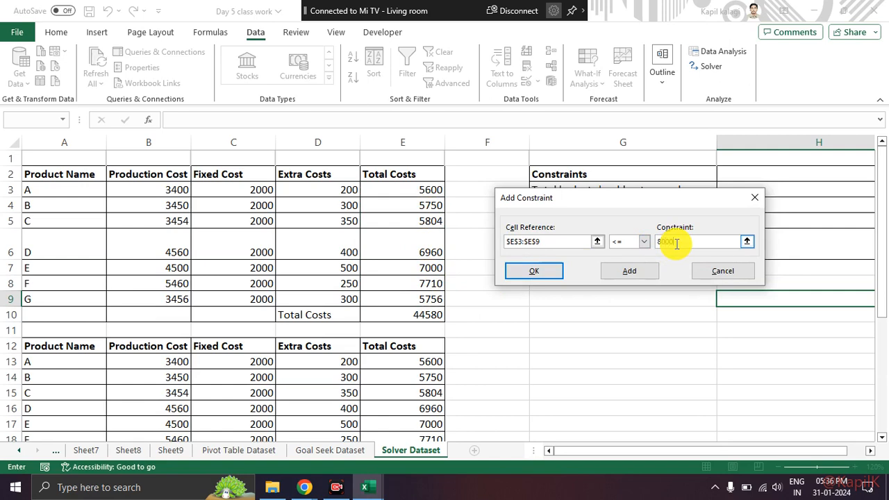
type("8000")
left_click(539, 274)
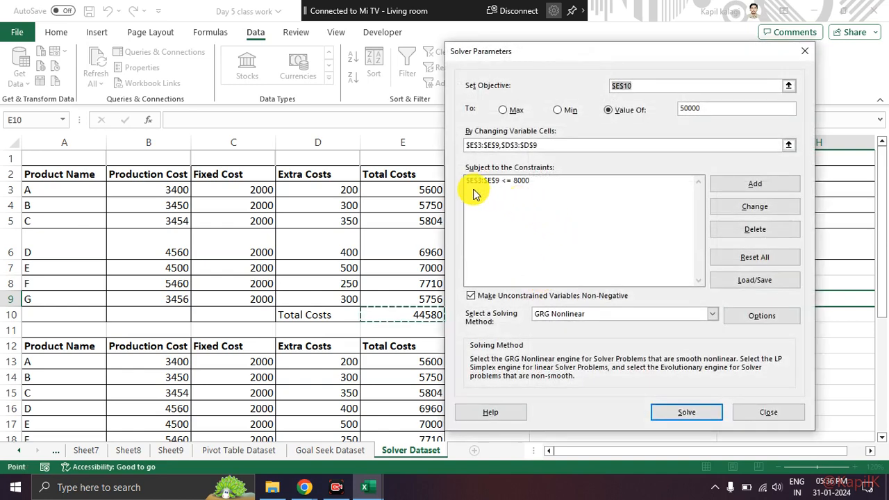
Step: Add a second constraint limiting the Extra Costs in D3:D9 to <= 500
mouse_move(512, 193)
left_mouse_down()
mouse_move(549, 192)
mouse_move(444, 187)
left_mouse_up()
mouse_move(355, 175)
left_mouse_down()
mouse_move(294, 311)
mouse_move(337, 158)
left_mouse_up()
key("Escape")
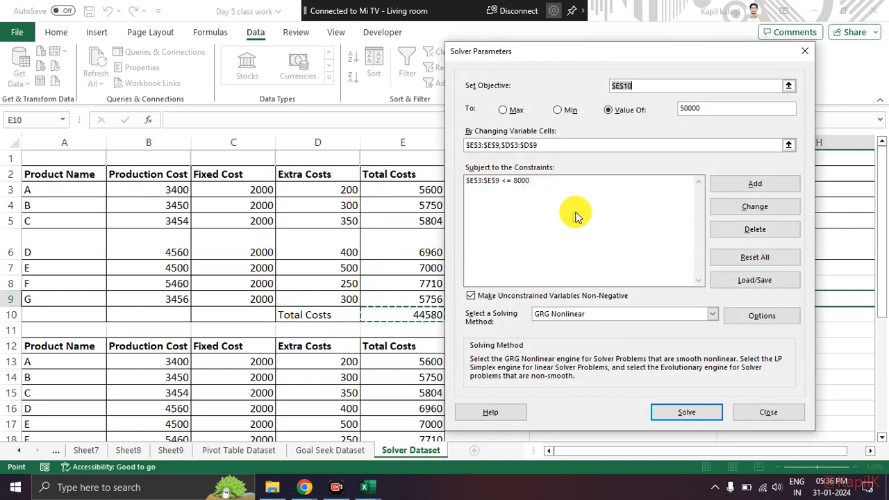
left_click(746, 190)
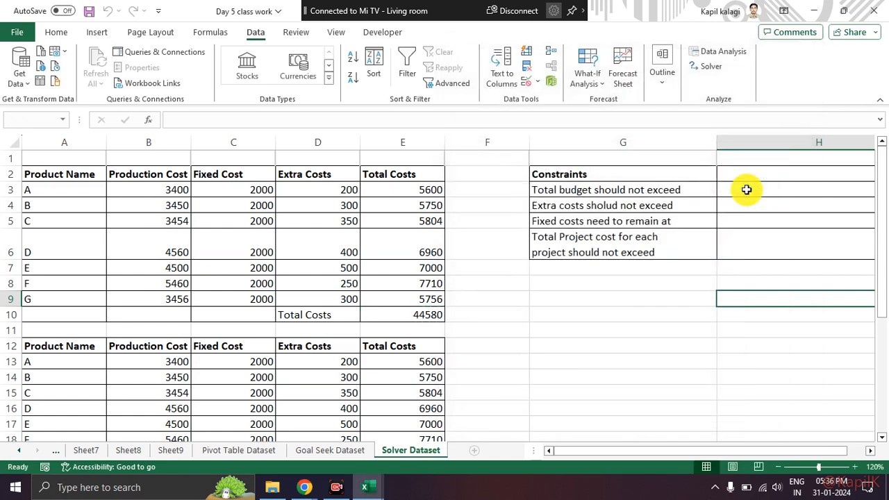
left_click_drag(352, 191, 341, 296)
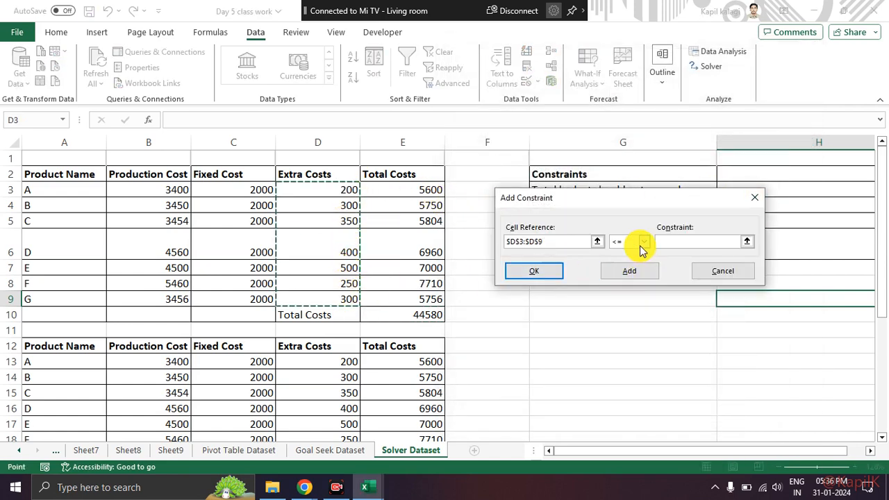
left_click(685, 243)
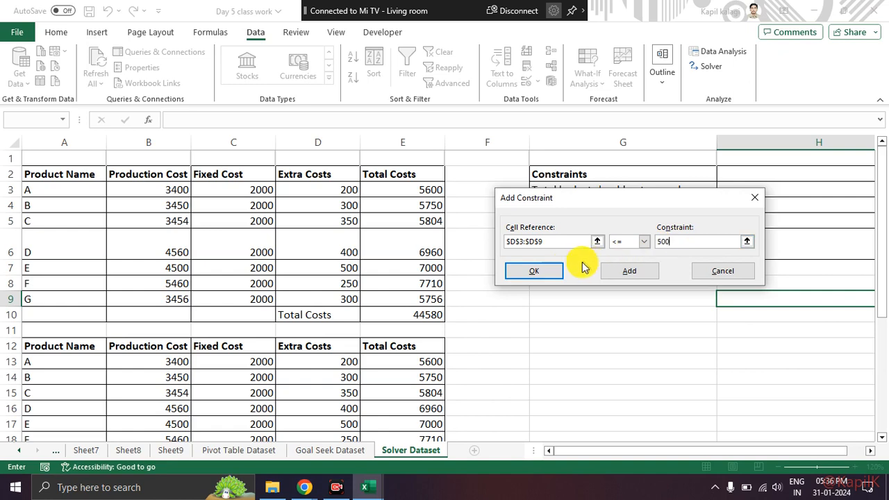
left_click(552, 273)
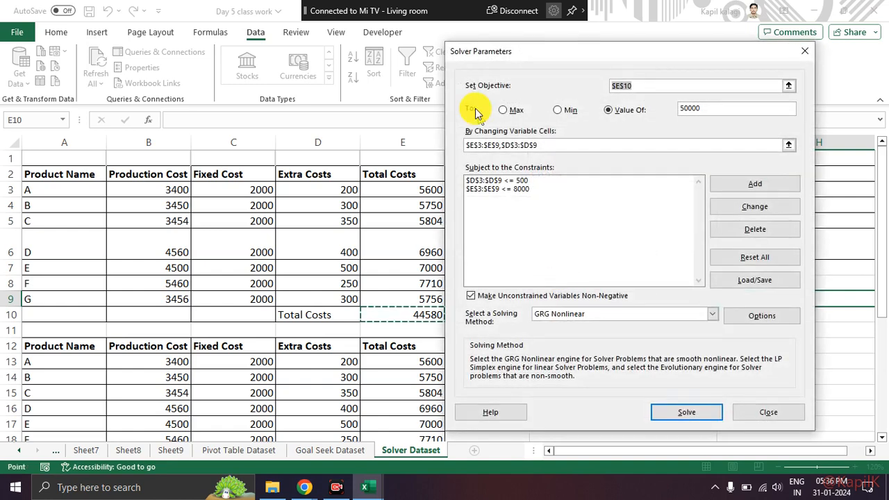
Step: Review the Solver objective, target value, changing variable cells and selected solving method
key("ctrl+2")
mouse_move(543, 132)
left_mouse_down()
mouse_move(526, 127)
mouse_move(511, 154)
mouse_move(523, 121)
left_mouse_up()
mouse_move(716, 96)
left_mouse_down()
mouse_move(588, 89)
mouse_move(724, 89)
mouse_move(586, 112)
left_mouse_up()
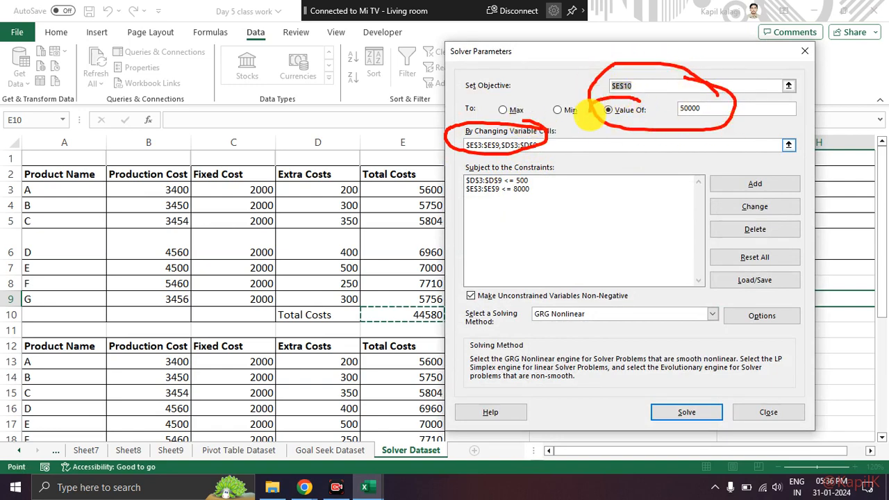
key("Escape")
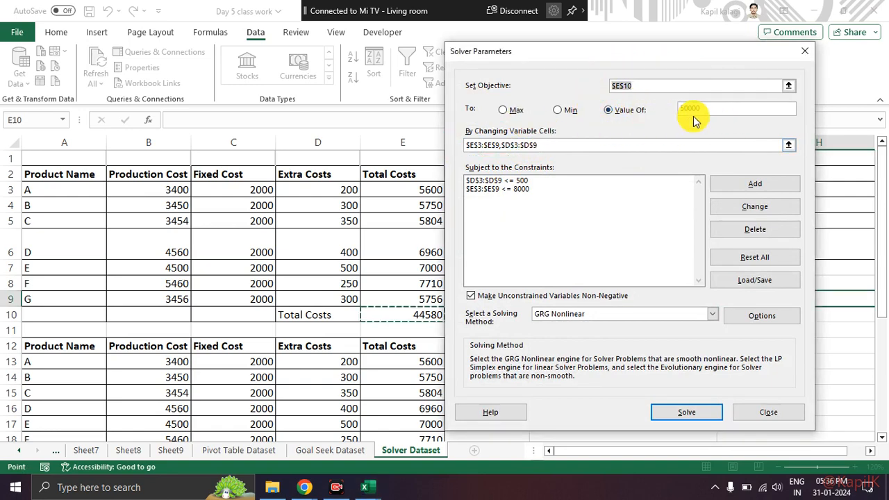
double_click(698, 111)
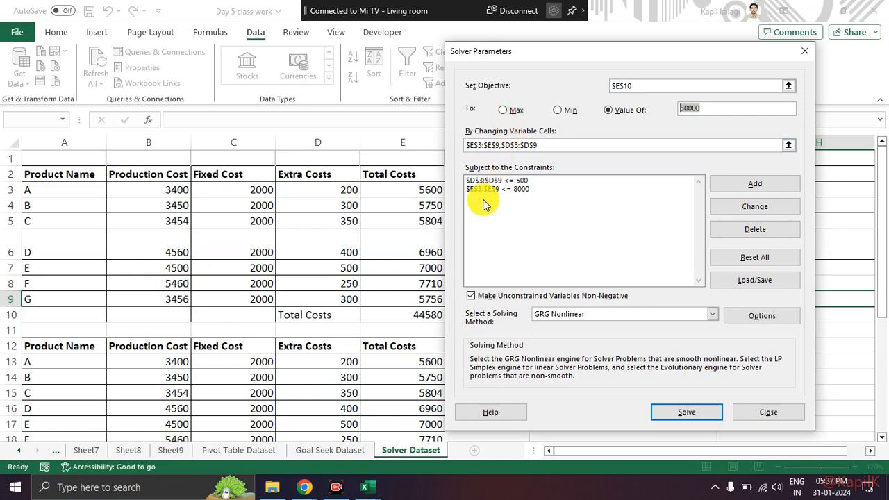
mouse_move(587, 305)
left_mouse_down()
mouse_move(496, 295)
mouse_move(459, 316)
mouse_move(541, 334)
mouse_move(589, 322)
left_mouse_up()
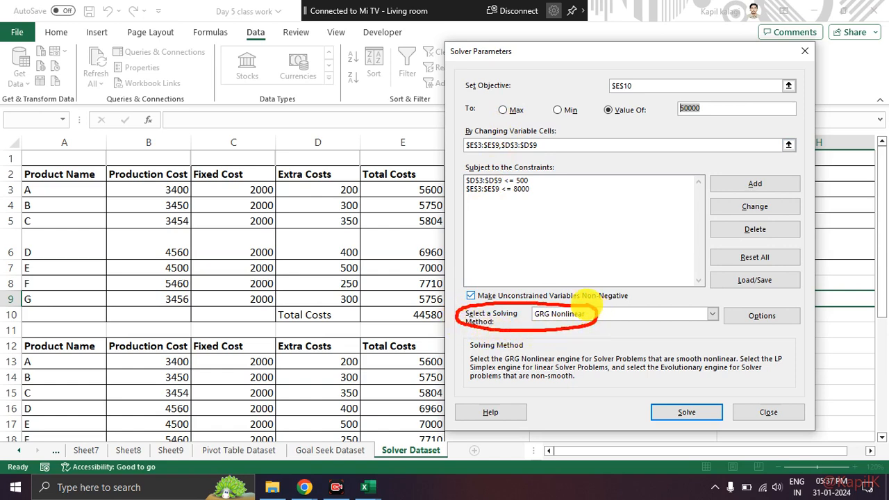
Step: Run Solver with the current objective and constraints, and move its results dialog clear of the cost table
key("Escape")
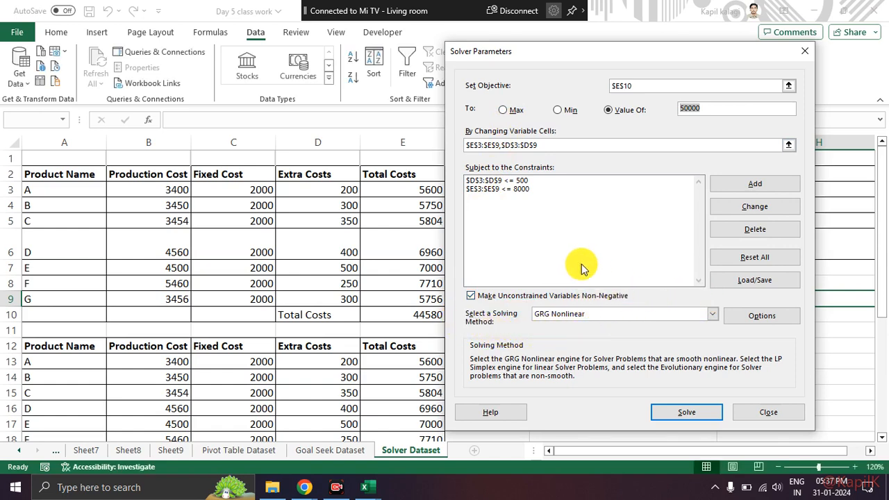
left_click(693, 415)
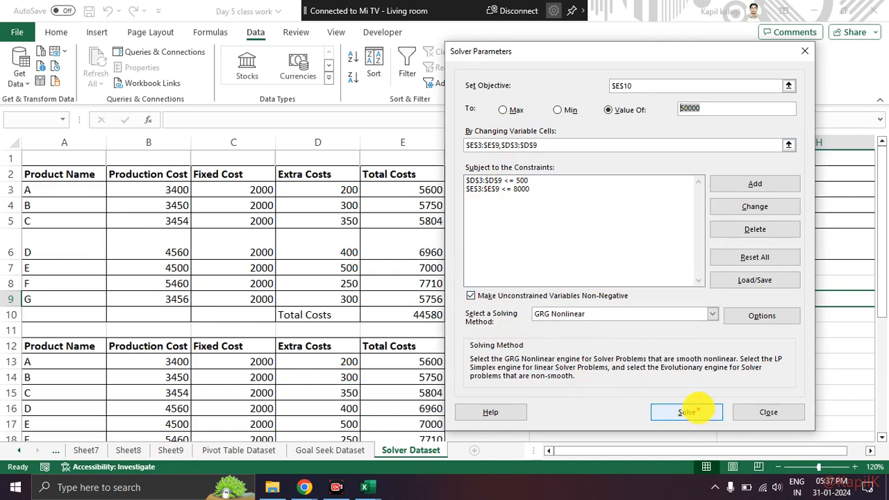
mouse_move(698, 394)
left_mouse_down()
mouse_move(715, 426)
mouse_move(694, 399)
left_mouse_up()
key("Escape")
left_click(694, 416)
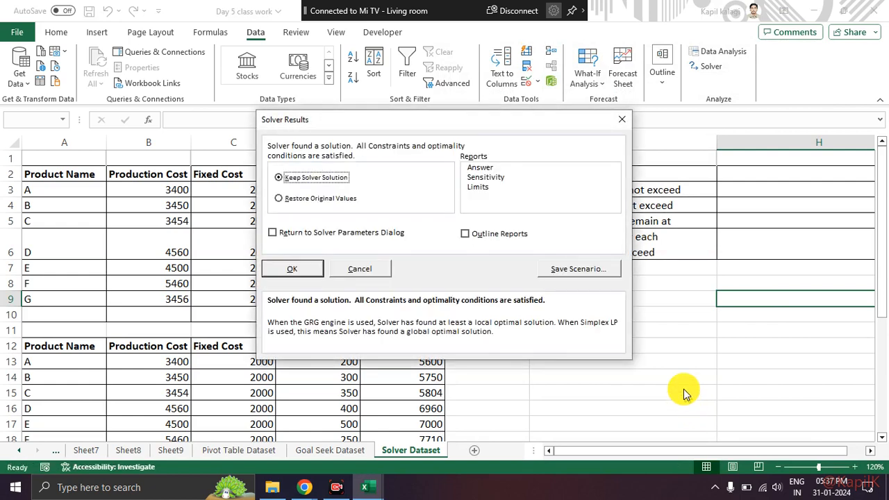
left_click_drag(387, 125, 588, 143)
Step: Examine the solved Total Costs against the Extra Costs, the total in E10, and the options to keep the solution or restore original values
mouse_move(443, 193)
left_mouse_down()
mouse_move(389, 198)
mouse_move(407, 339)
mouse_move(464, 264)
mouse_move(442, 194)
left_mouse_up()
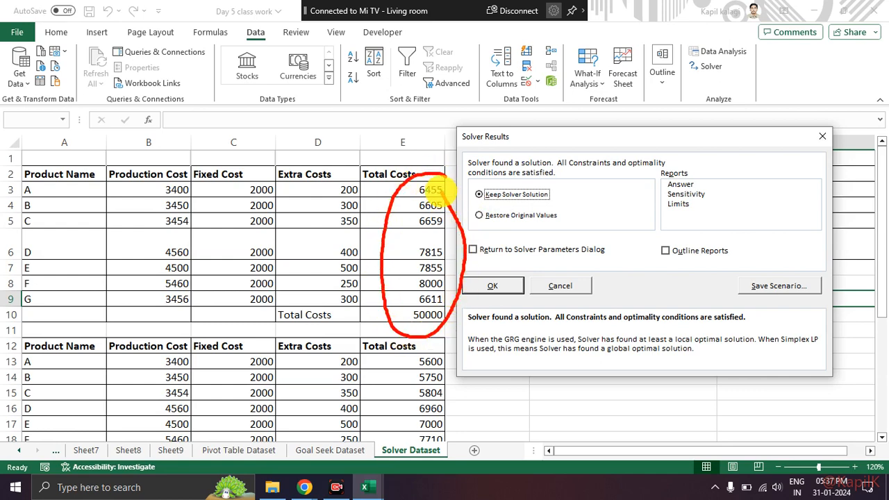
mouse_move(396, 303)
left_mouse_down()
mouse_move(391, 313)
mouse_move(440, 295)
left_mouse_up()
mouse_move(365, 163)
left_mouse_down()
mouse_move(349, 169)
mouse_move(310, 298)
mouse_move(392, 257)
mouse_move(359, 154)
left_mouse_up()
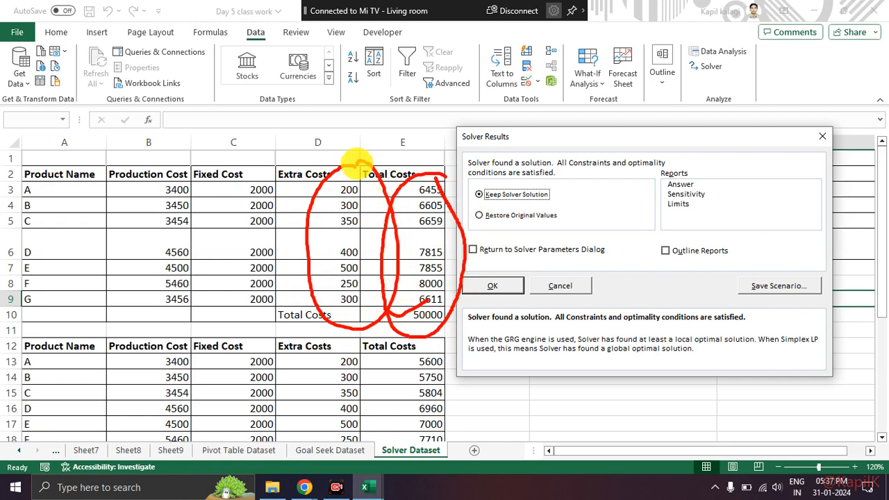
left_click_drag(351, 189, 394, 195)
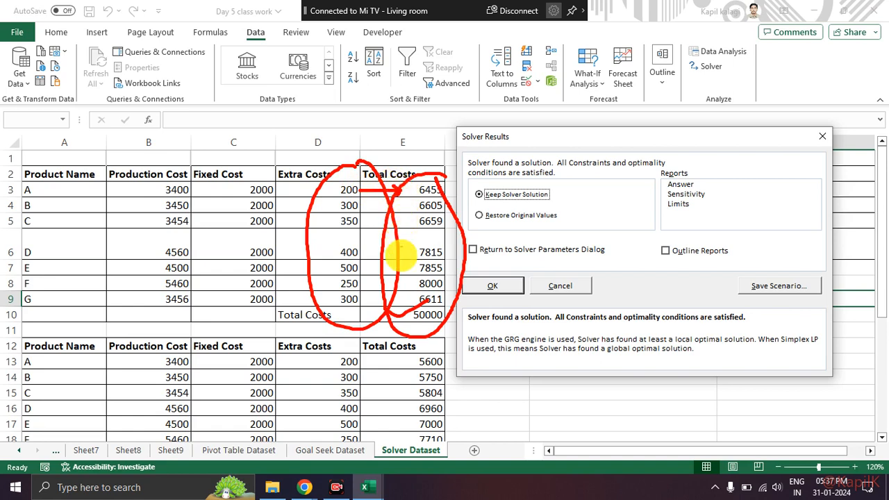
key("Escape")
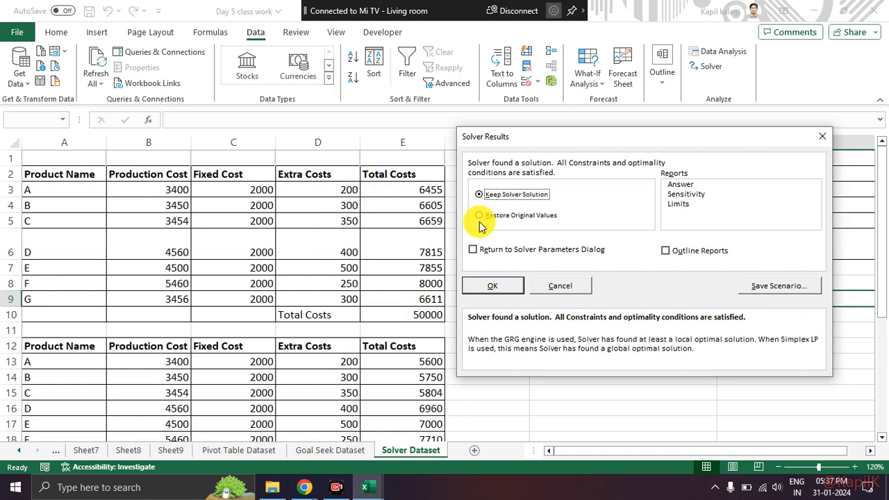
left_click_drag(464, 205, 549, 203)
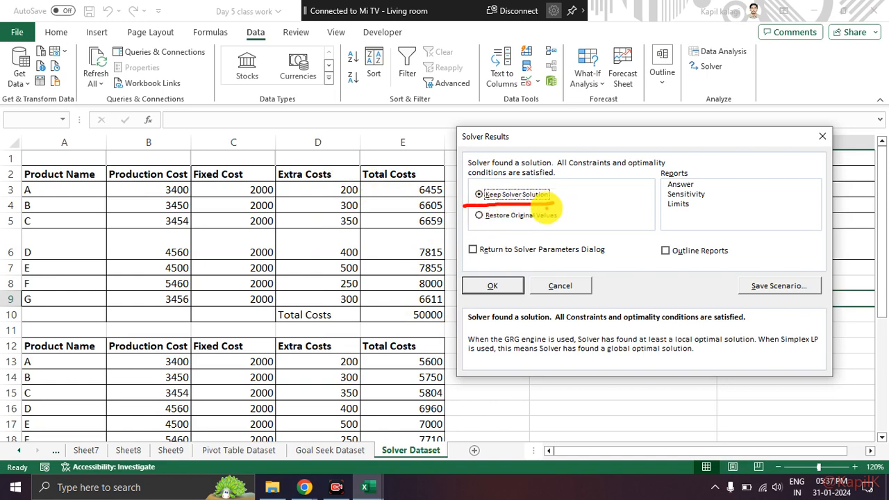
mouse_move(439, 302)
left_mouse_down()
mouse_move(445, 324)
mouse_move(425, 295)
left_mouse_up()
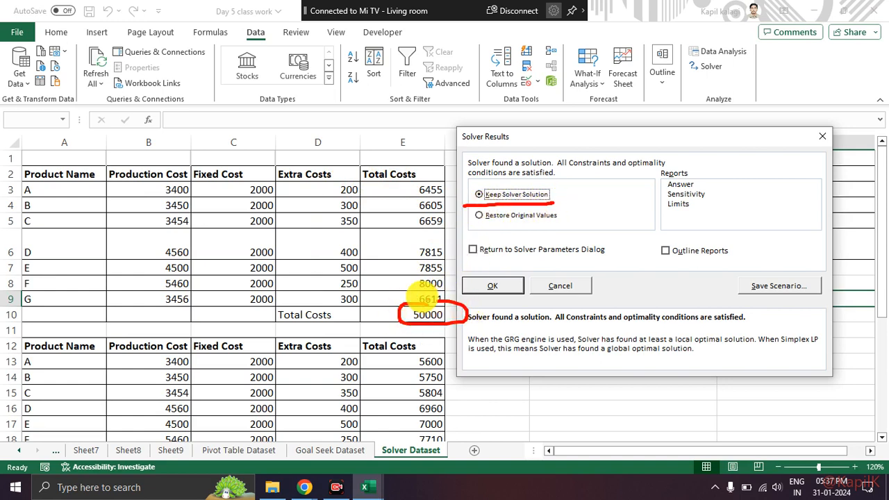
mouse_move(468, 225)
left_mouse_down()
mouse_move(564, 216)
mouse_move(458, 215)
left_mouse_up()
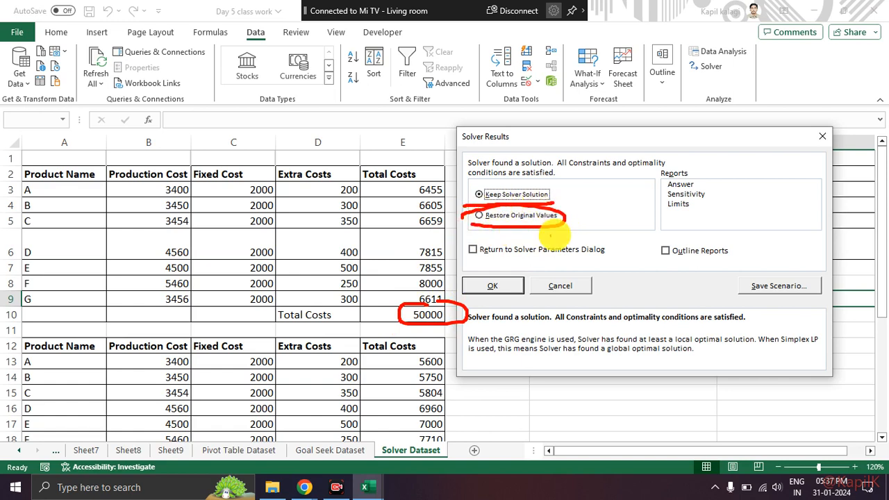
key("Escape")
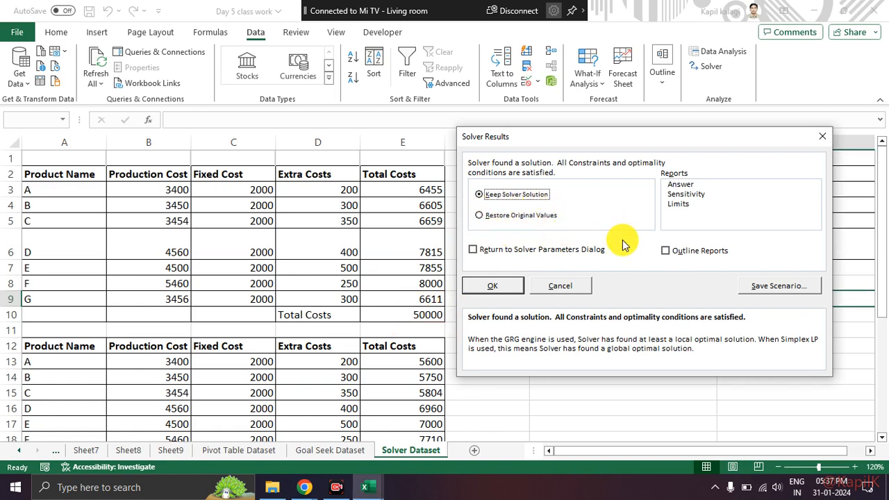
mouse_move(841, 302)
left_mouse_down()
mouse_move(800, 259)
mouse_move(758, 263)
left_mouse_up()
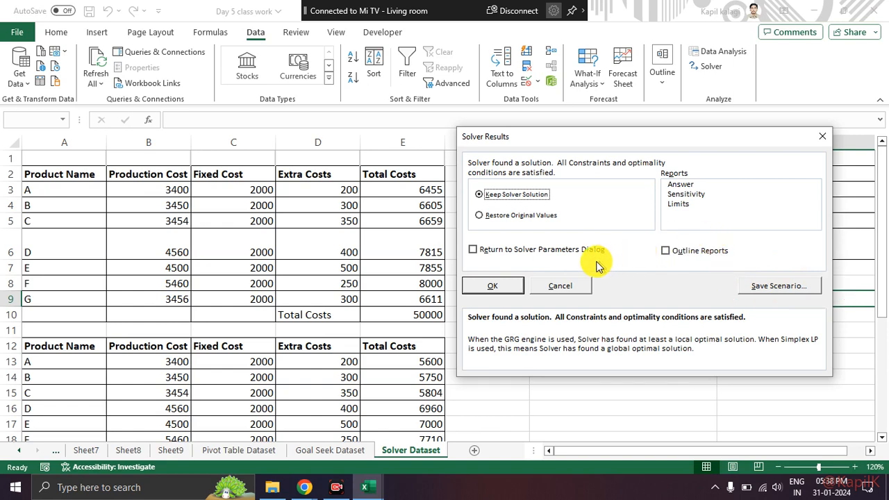
Step: Restore the original values instead of keeping the Solver solution, and check the content of cell E3
left_click(480, 215)
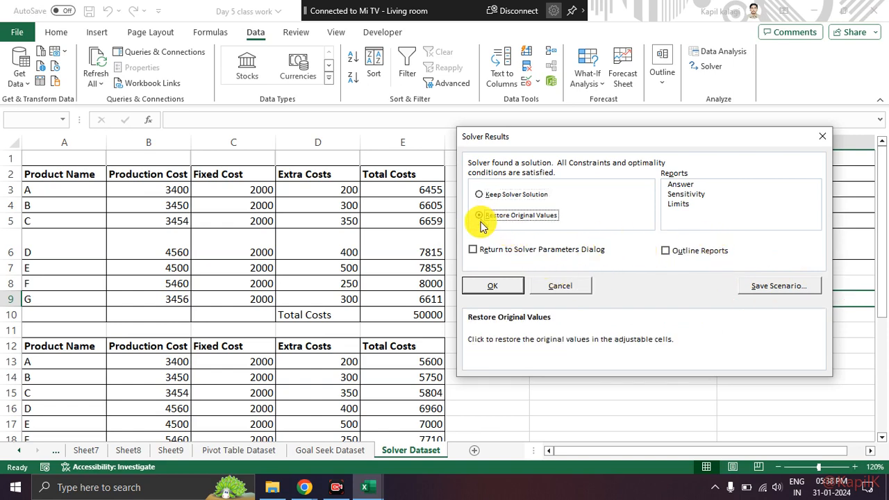
left_click(492, 283)
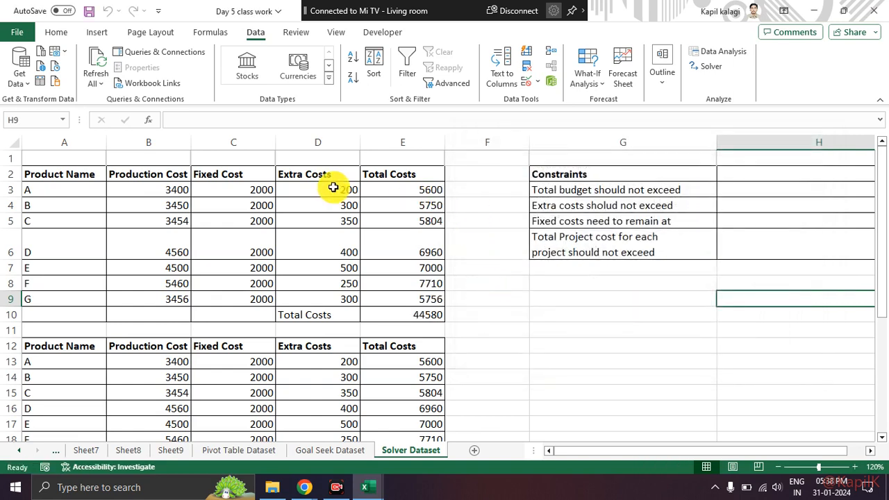
left_click(402, 191)
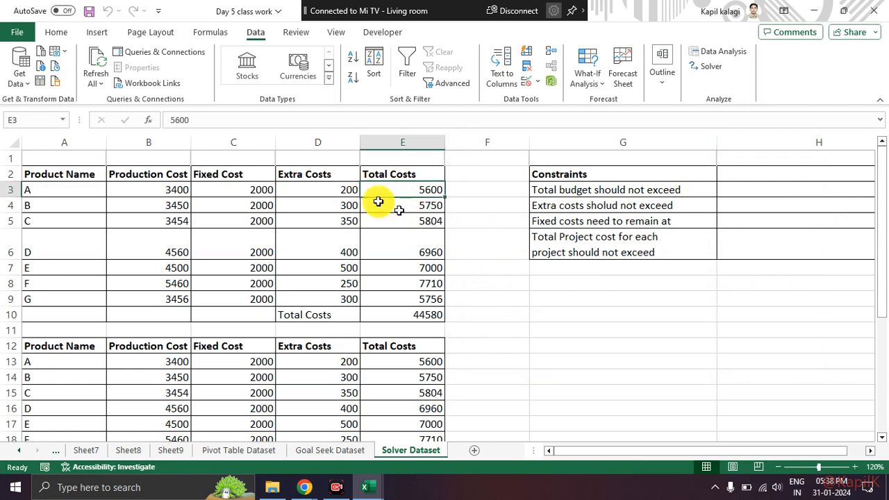
left_click_drag(204, 102, 168, 125)
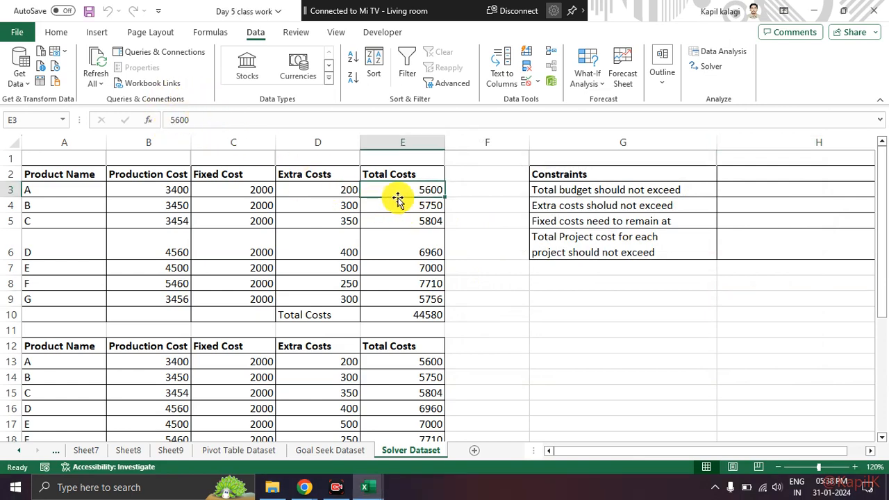
Step: Clear the product Total Costs in E3:E9
left_click(409, 217)
left_click_drag(409, 189, 412, 294)
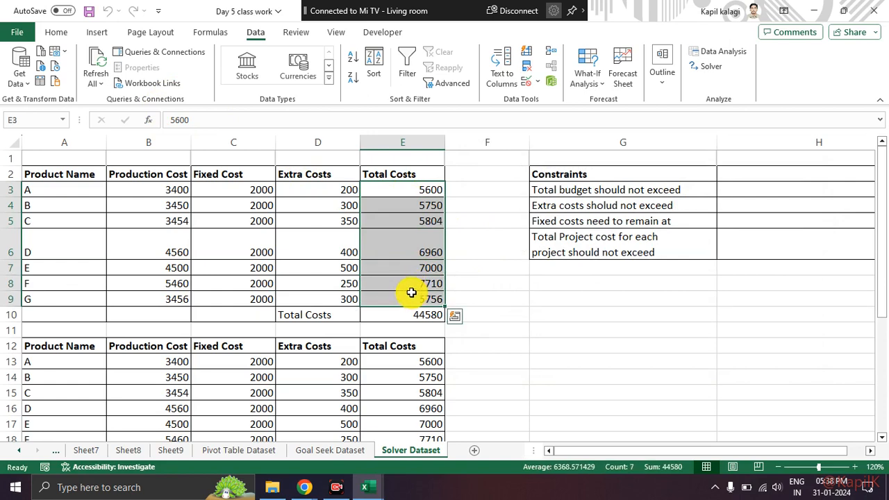
key("Delete")
left_click(403, 189)
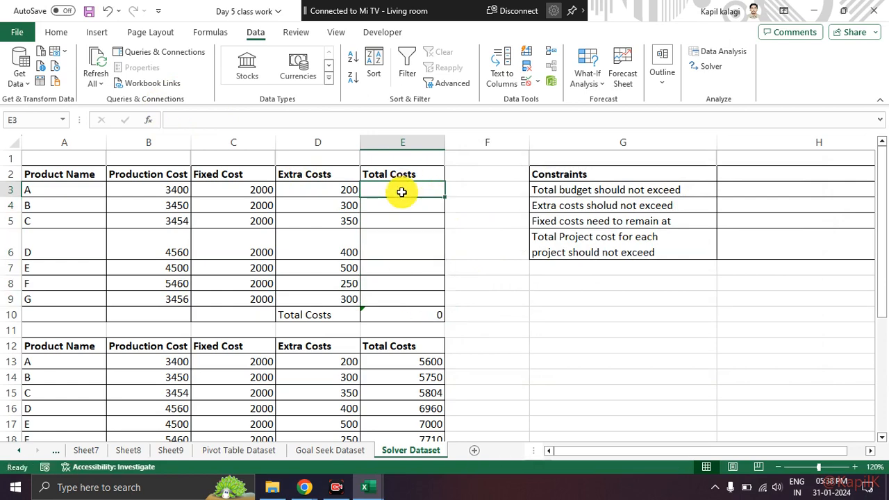
type("=")
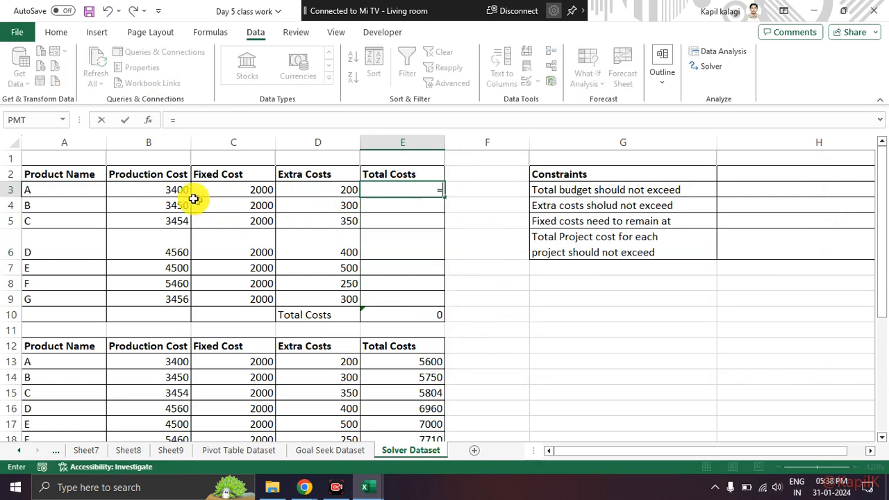
left_click(179, 189)
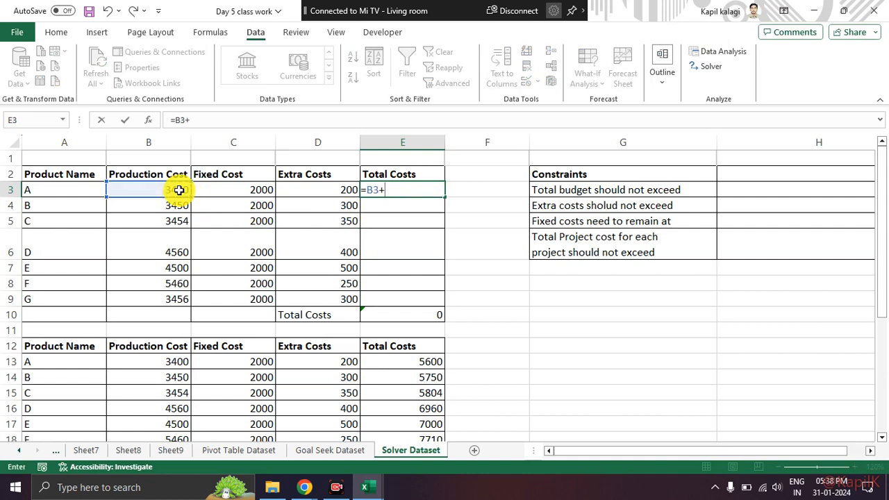
key("BackSpace")
key("BackSpace")
key("BackSpace")
Step: Enter =SUM(B3:D3) in E3 for product A's total cost and fill the formula down to E9
type("=sum")
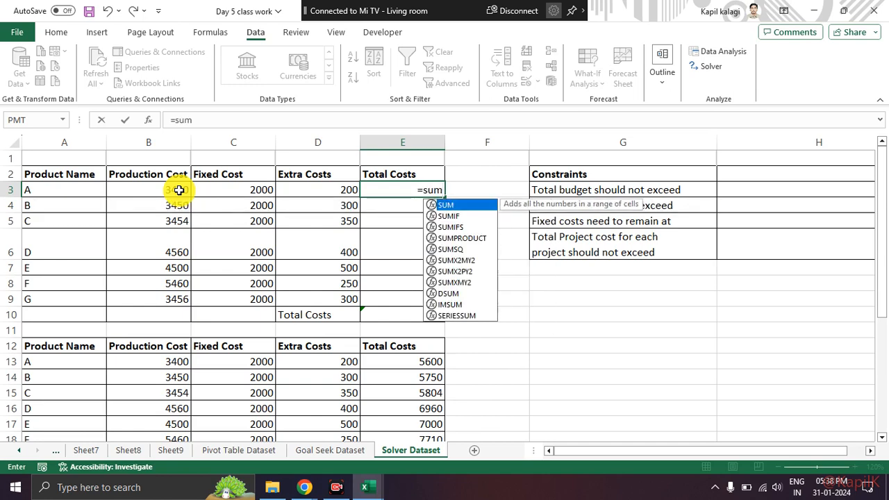
key("Tab")
left_click_drag(158, 189, 322, 187)
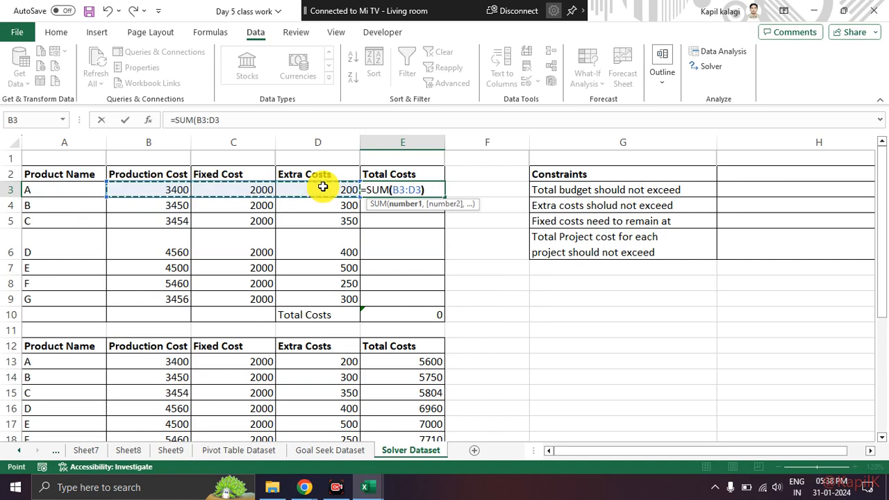
key("Return")
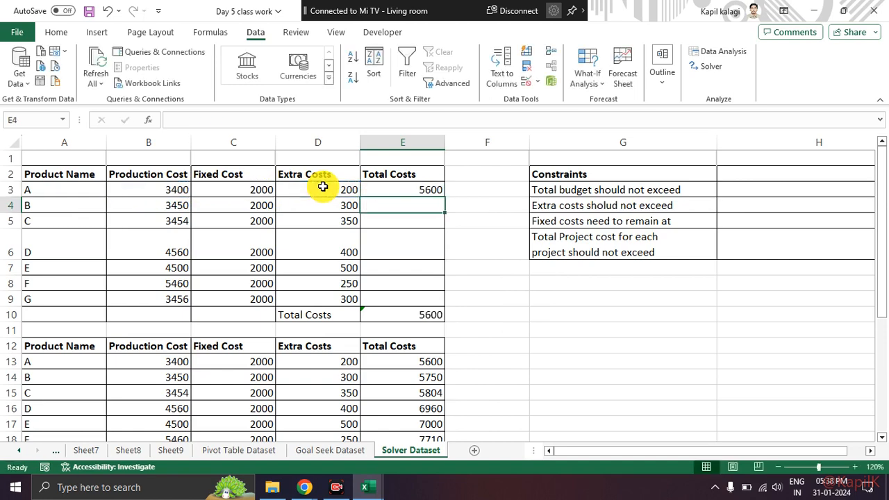
left_click(439, 192)
double_click(445, 197)
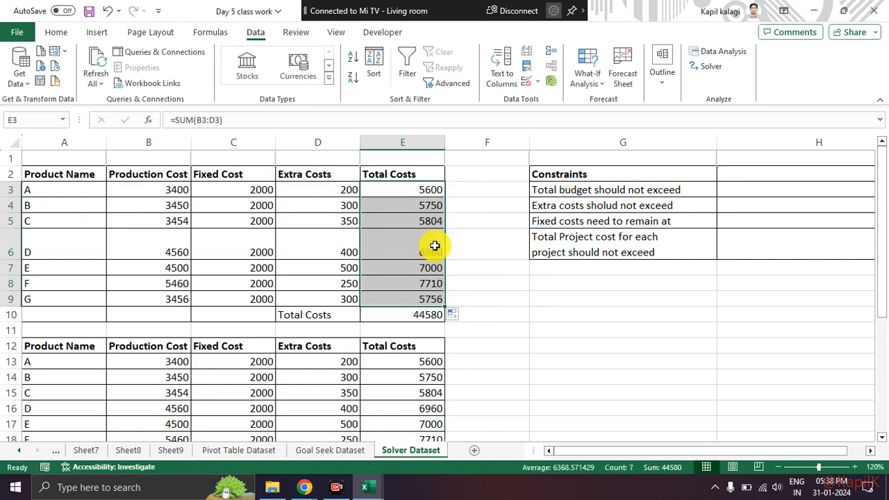
left_click(470, 241)
left_click(428, 191)
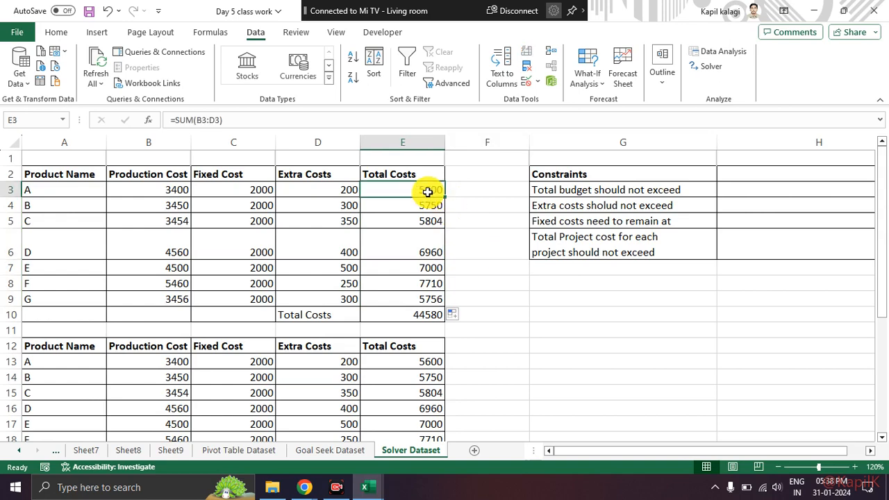
Step: Rerun Solver with the same settings on the formula-based totals, inspect the results, and discard the solution
left_click(710, 71)
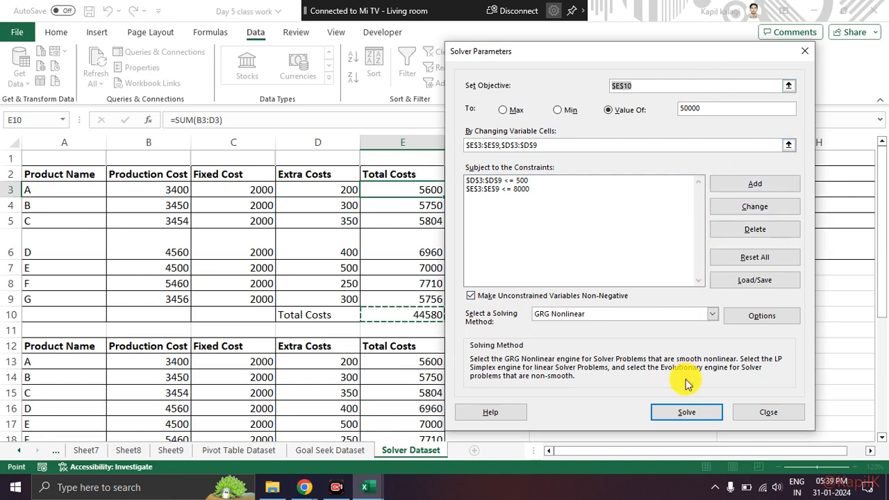
left_click(684, 412)
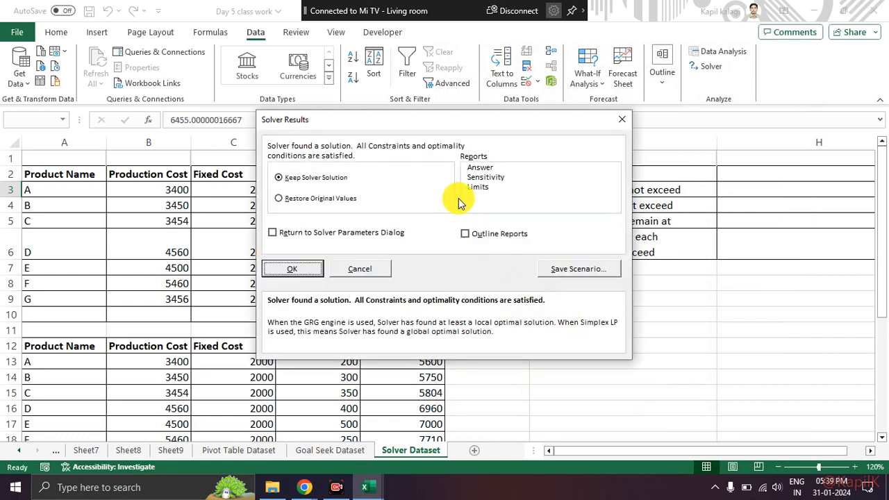
left_click_drag(400, 127, 605, 139)
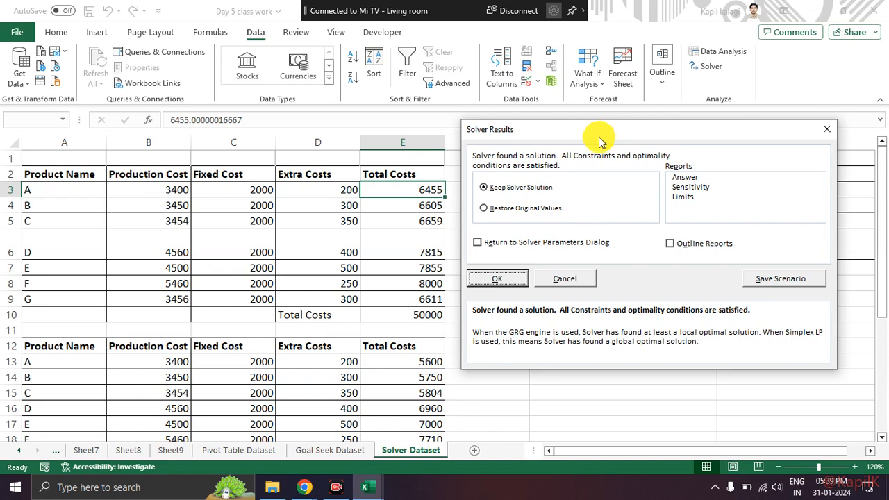
left_click_drag(768, 135, 720, 138)
left_click(716, 130)
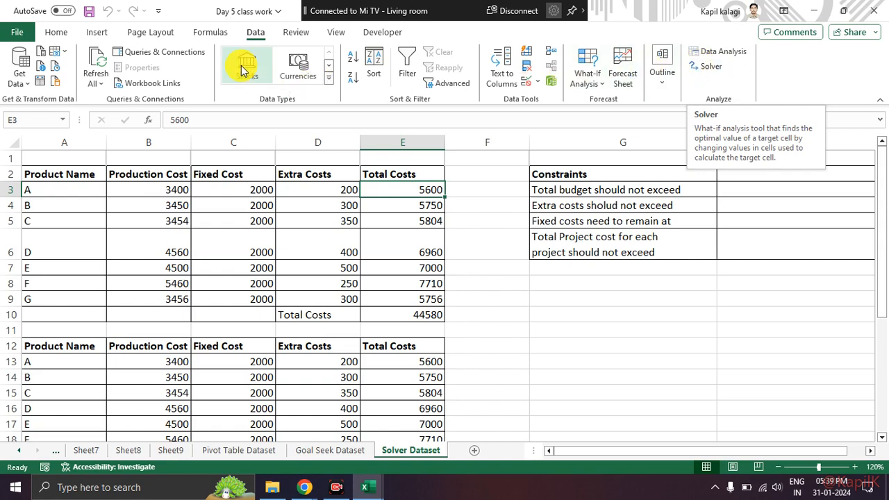
Step: Review the active and inactive add-ins listed in Excel Options, and close the options
left_click(28, 35)
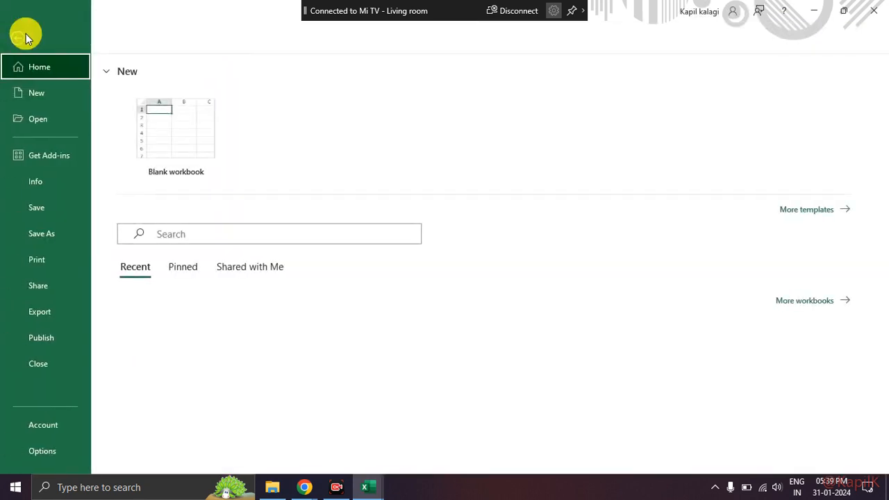
left_click(61, 448)
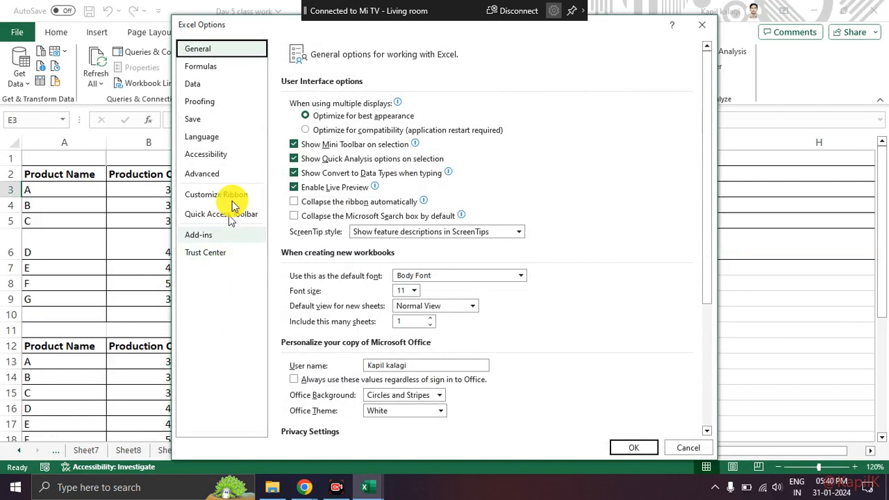
left_click(200, 235)
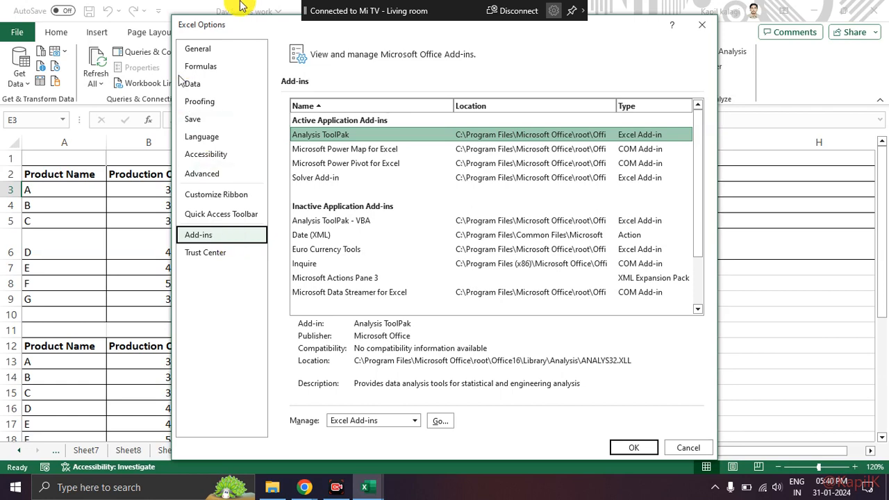
left_click(702, 24)
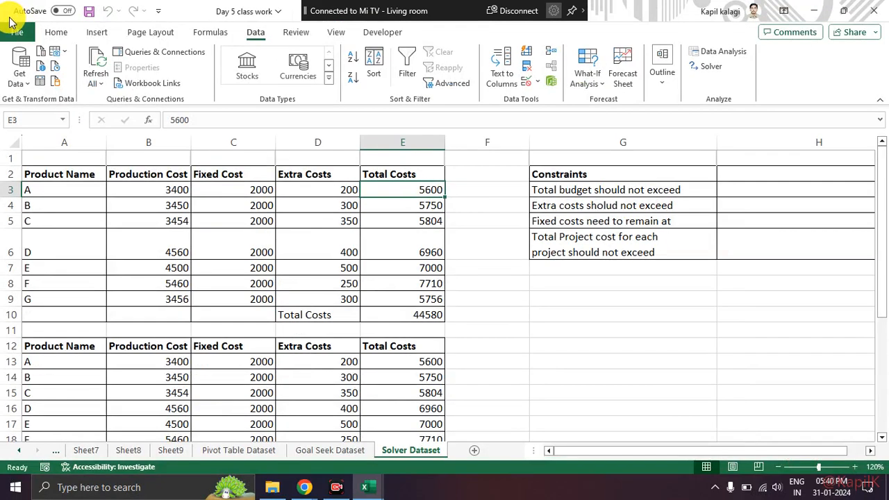
Step: Reopen the add-ins list in Excel Options to look at the active Analysis ToolPak entry
left_click(15, 30)
left_click(51, 457)
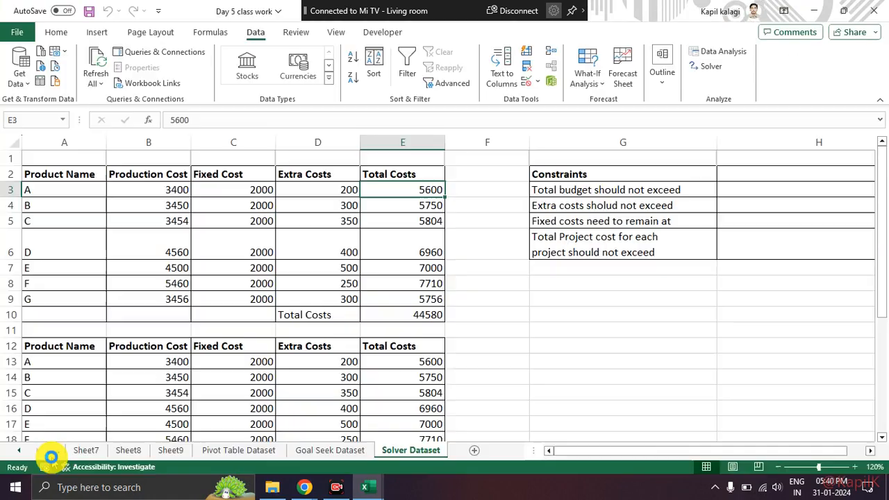
left_click(236, 236)
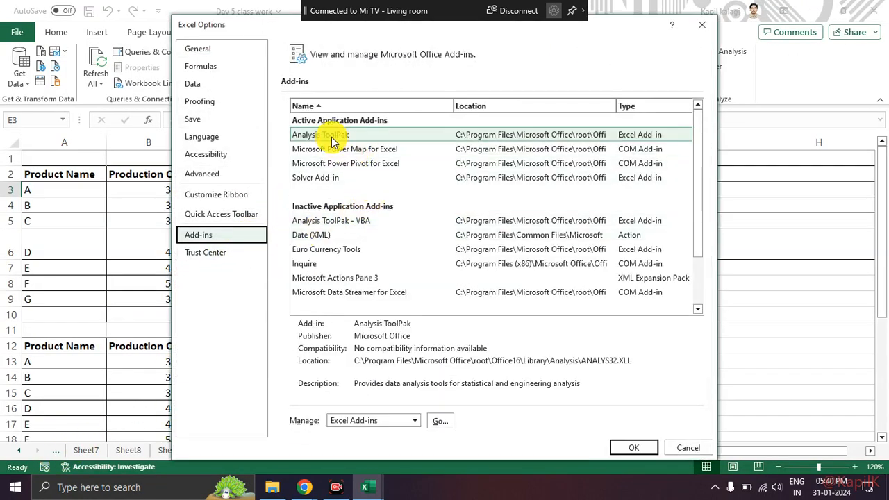
Step: Look at the Analysis ToolPak entry and open the list of available Excel add-ins
left_click(325, 141)
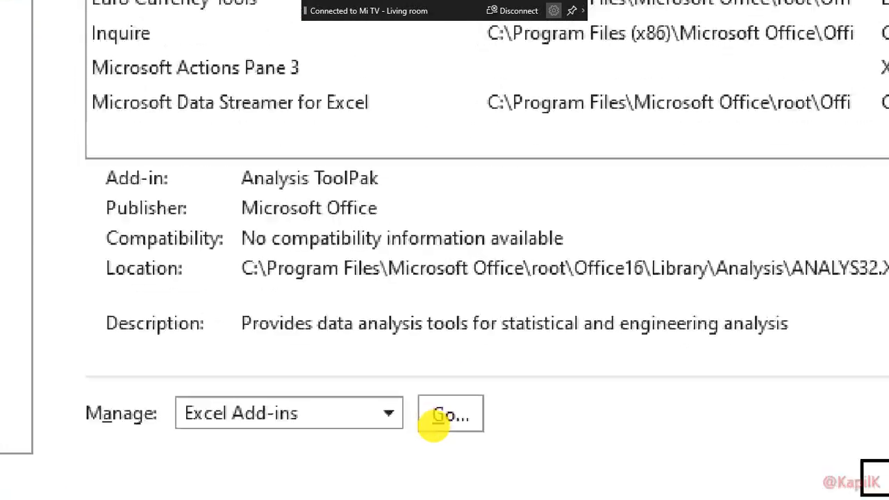
key("Escape")
key("ctrl+2")
mouse_move(456, 408)
left_mouse_down()
mouse_move(417, 433)
mouse_move(451, 394)
left_mouse_up()
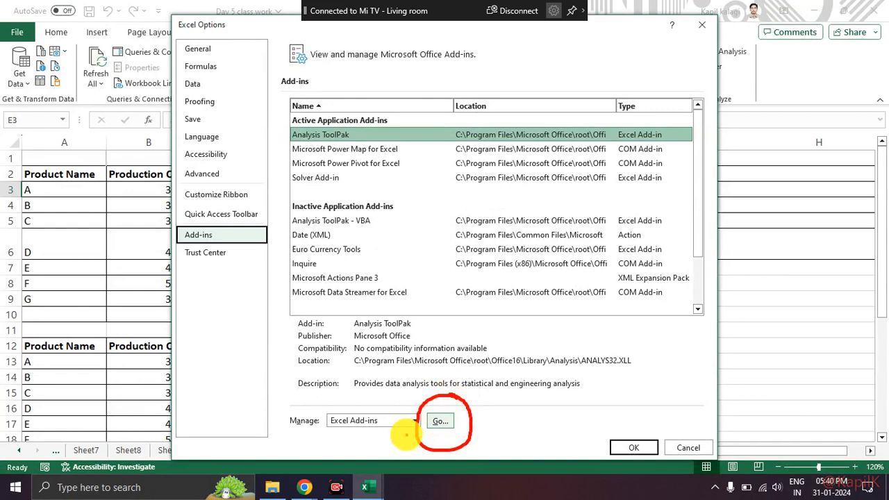
key("Escape")
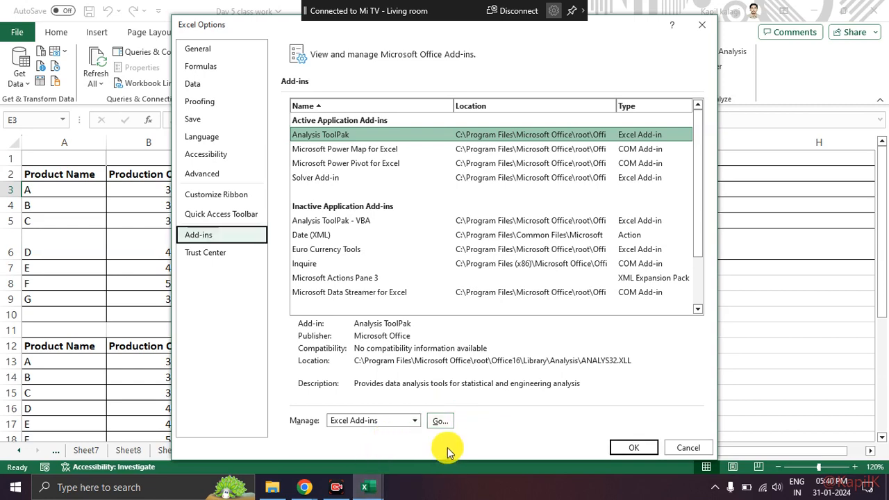
left_click(440, 421)
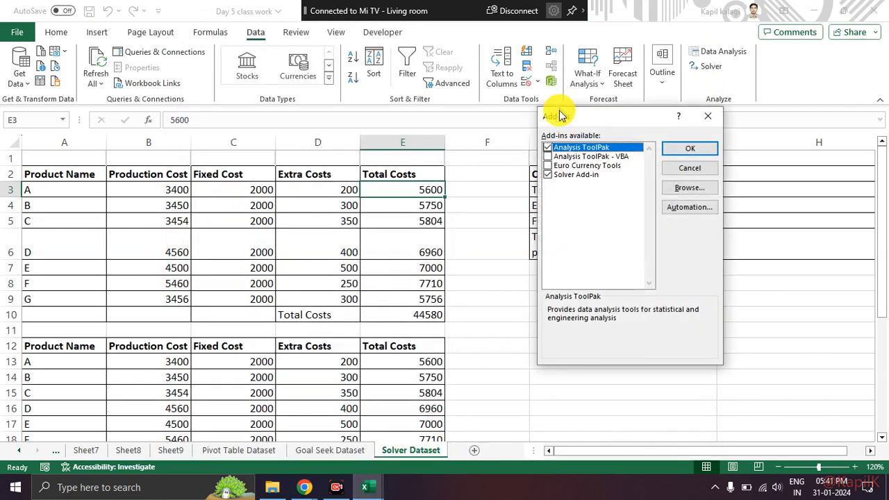
Step: Review the enabled Analysis ToolPak and Solver Add-in entries in the available add-ins, and confirm the list
mouse_move(561, 116)
left_mouse_down()
mouse_move(416, 85)
mouse_move(389, 104)
mouse_move(466, 163)
mouse_move(462, 94)
left_mouse_up()
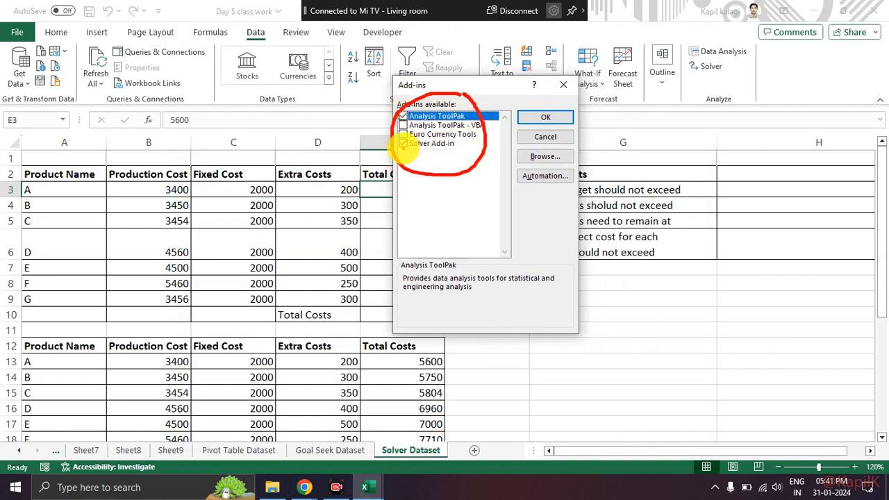
left_click_drag(410, 149, 470, 151)
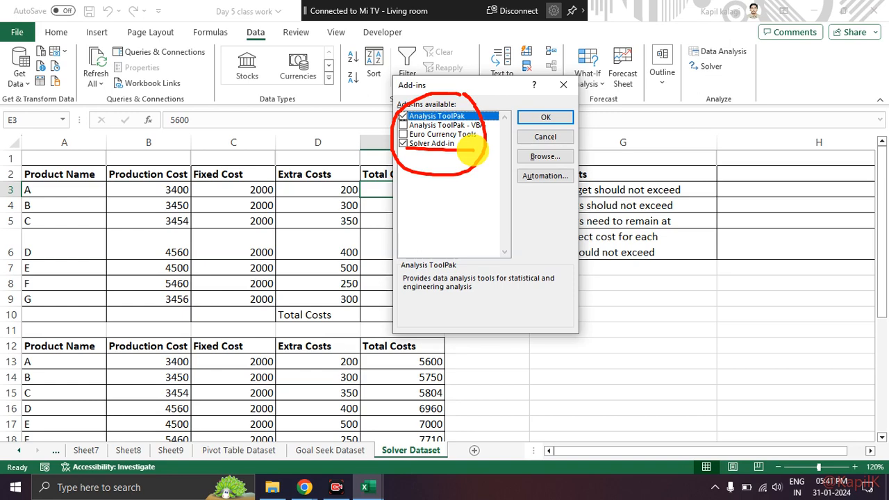
mouse_move(568, 92)
left_mouse_down()
mouse_move(507, 90)
mouse_move(576, 129)
left_mouse_up()
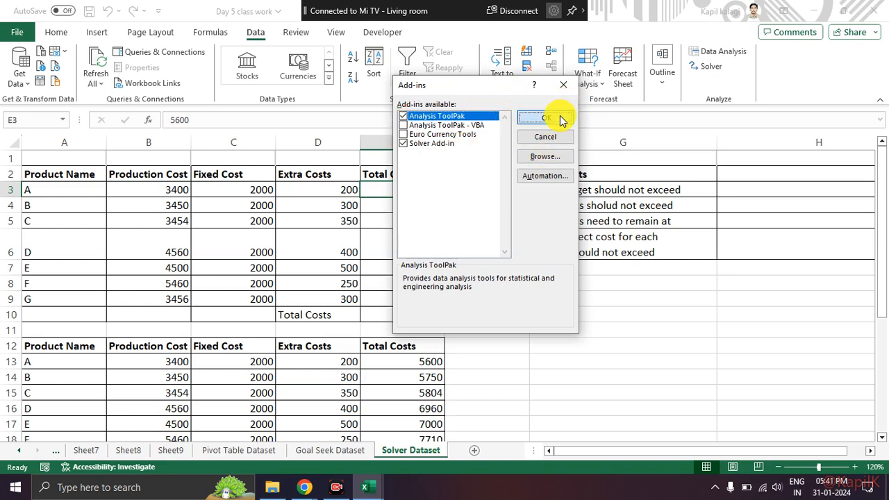
left_click(561, 116)
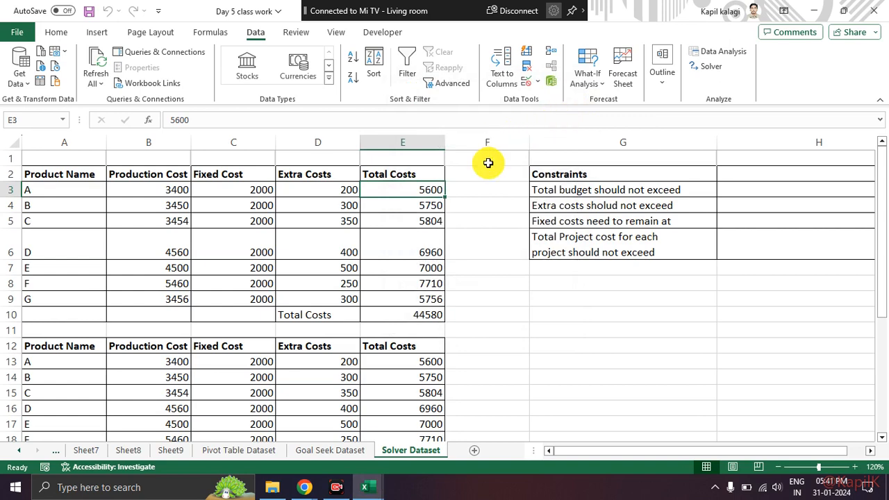
Step: Switch to the Google Meet call, admit the waiting participant, and check the list of contributors
key("alt+Tab")
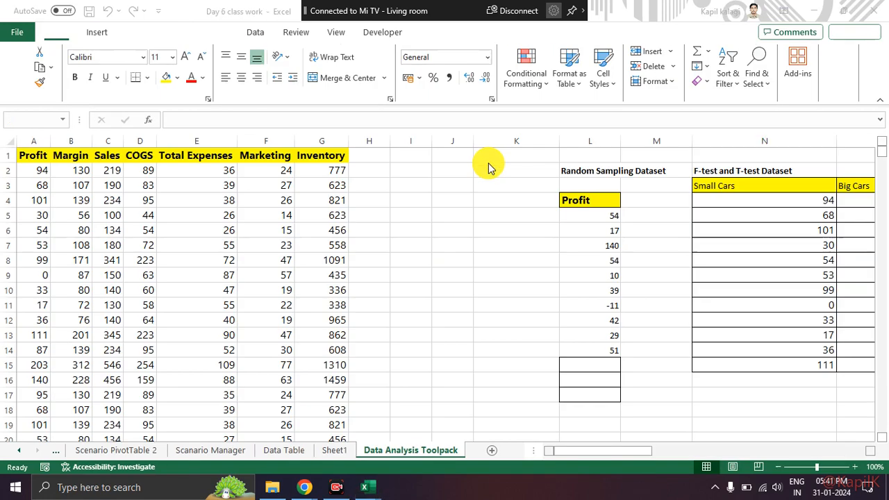
key("alt+Tab")
key("alt+Tab")
key("alt+Tab")
key("alt+Tab")
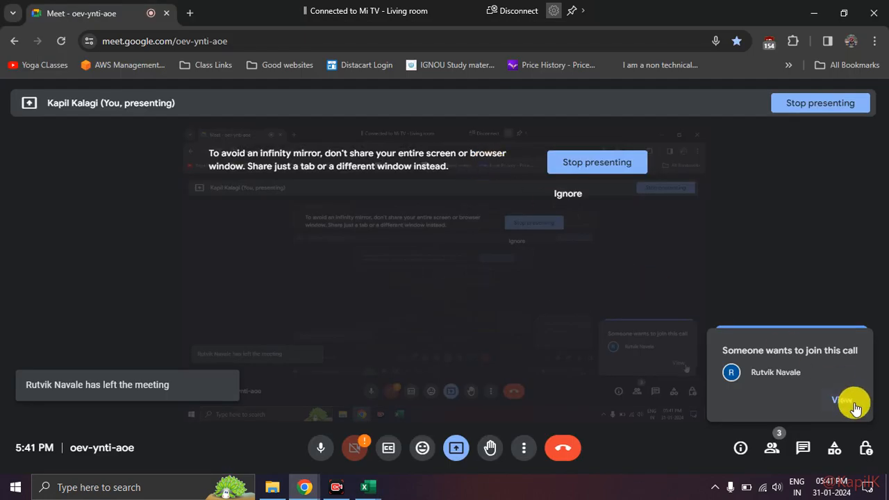
left_click(855, 404)
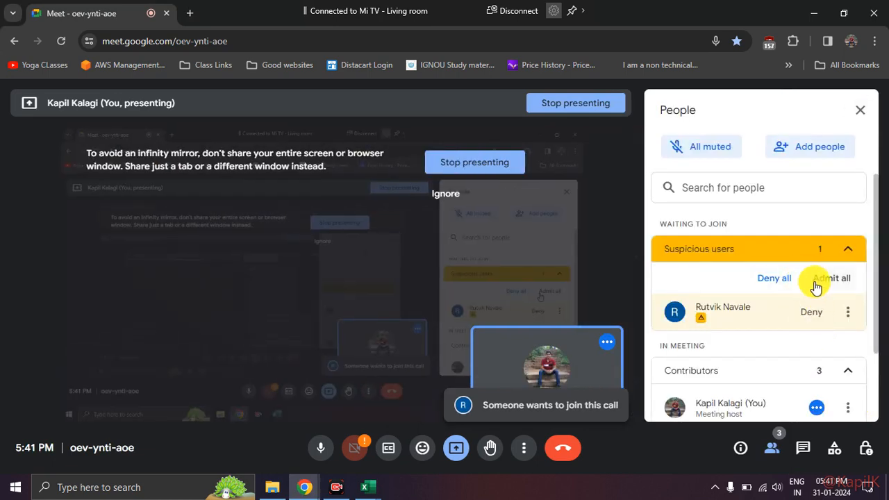
left_click(817, 280)
left_click(510, 310)
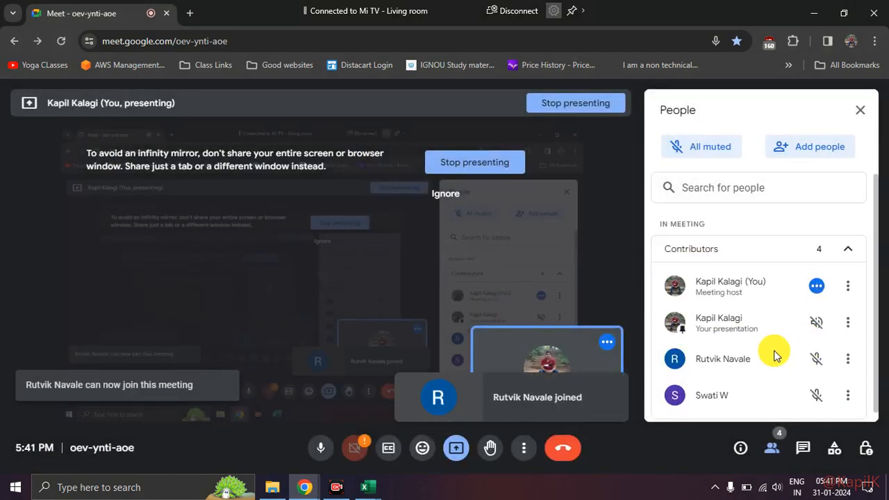
scroll(775, 355, "down", 1)
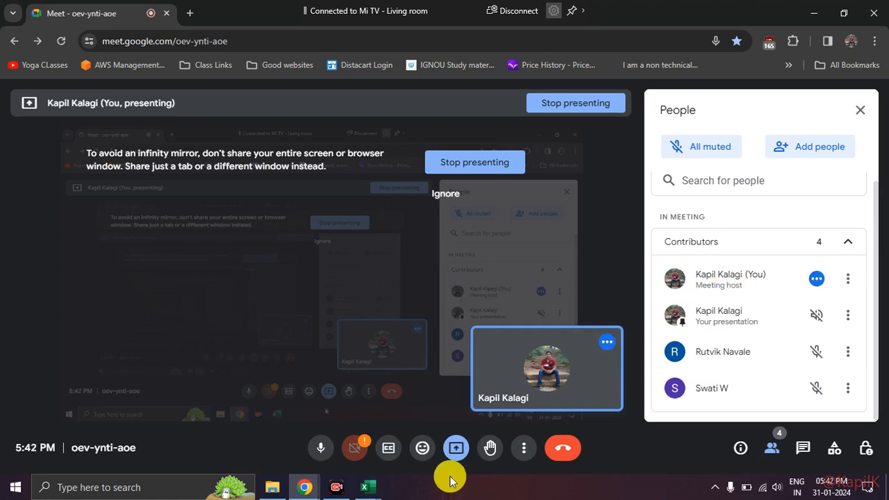
Step: Return to the Day 5 class work workbook and inspect product A's production, extra and total cost cells
mouse_move(367, 487)
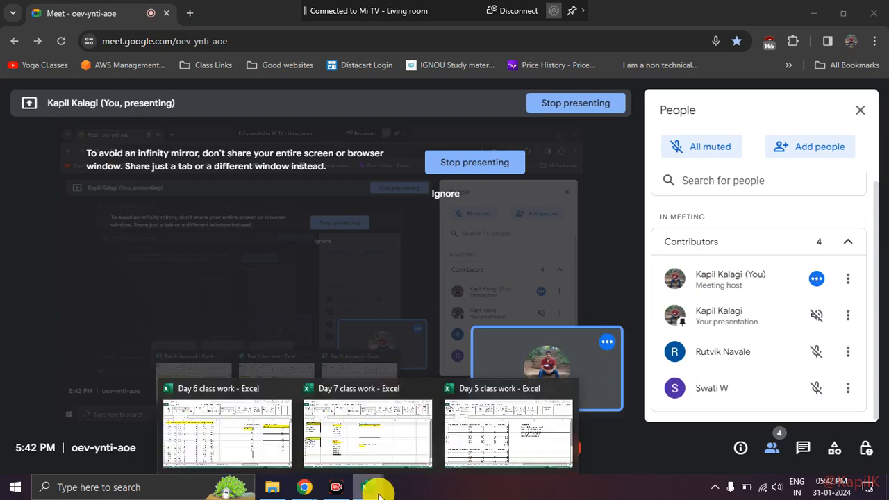
left_click(472, 439)
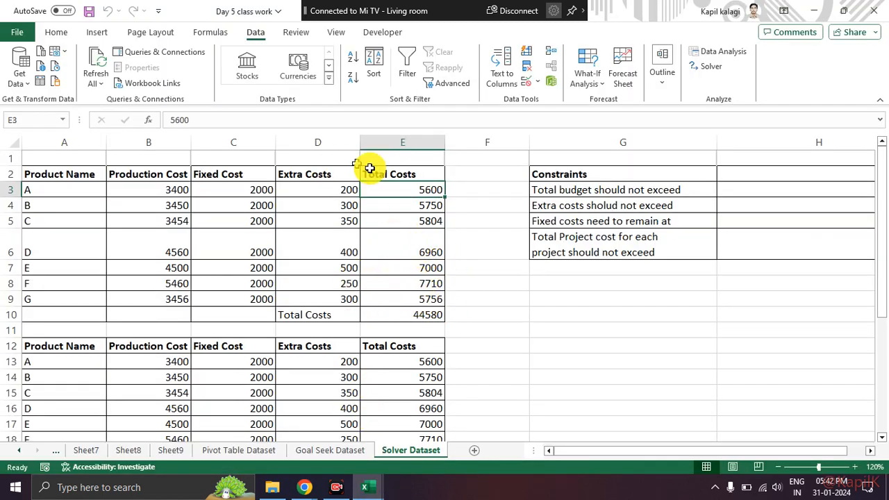
left_click(381, 204)
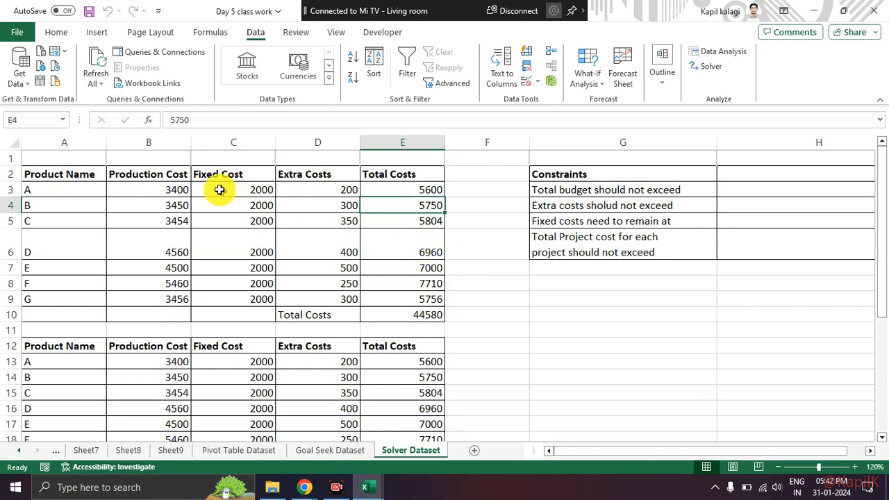
left_click(171, 189)
left_click(324, 193)
left_click(387, 186)
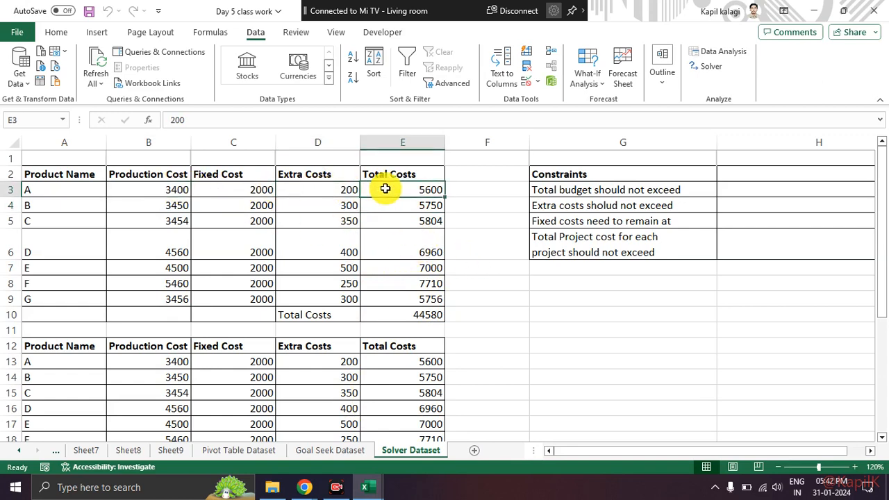
Step: Check the Total Costs cells in the first and second product tables for formulas or plain values
scroll(401, 224, "down", 3)
left_click(401, 225)
left_click(400, 249)
left_click(403, 220)
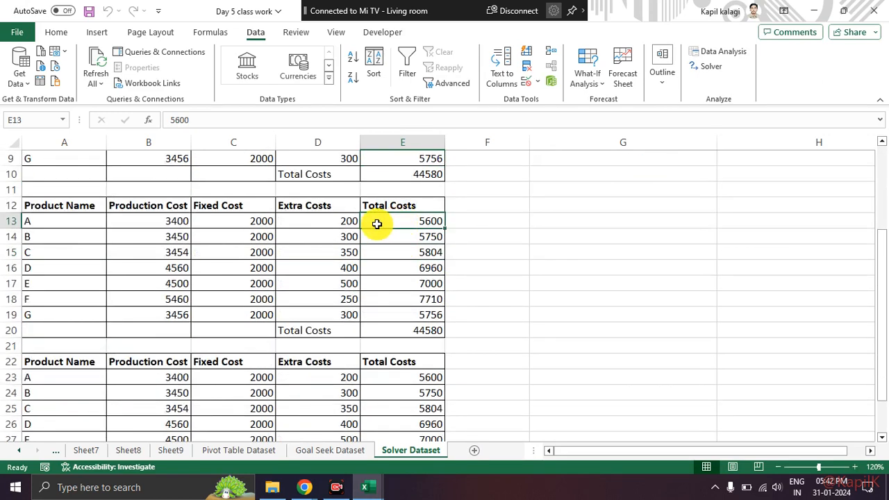
left_click(391, 253)
scroll(395, 238, "up", 3)
left_click_drag(417, 189, 423, 272)
left_click(493, 299)
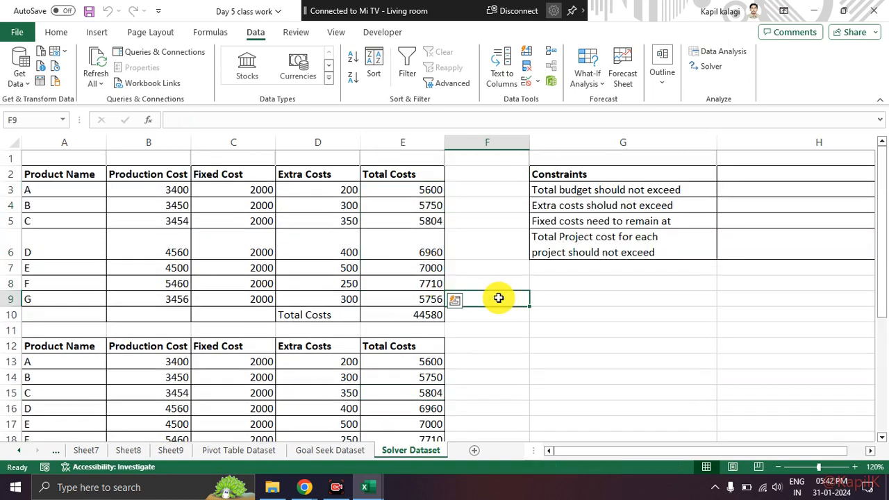
left_click(428, 314)
left_click(428, 253)
Step: Enter =SUM(B3:D3) in E3 of the first product table and fill the formula down through E9
left_click(414, 190)
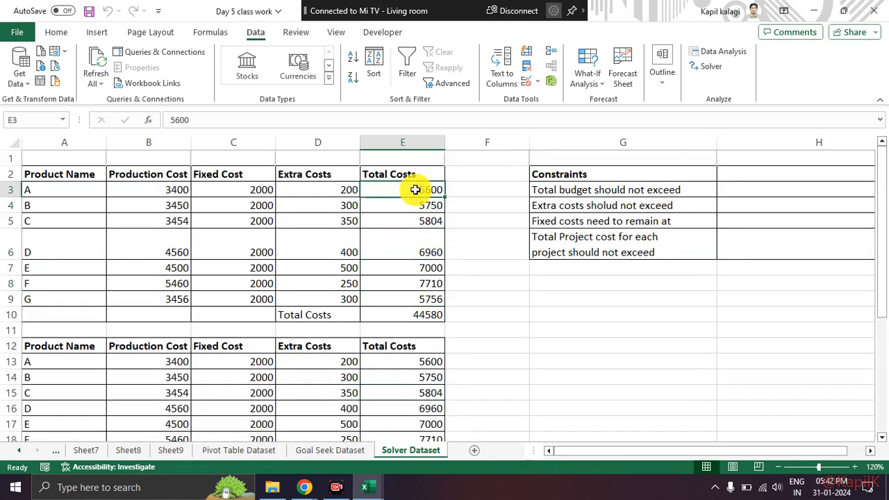
type("=")
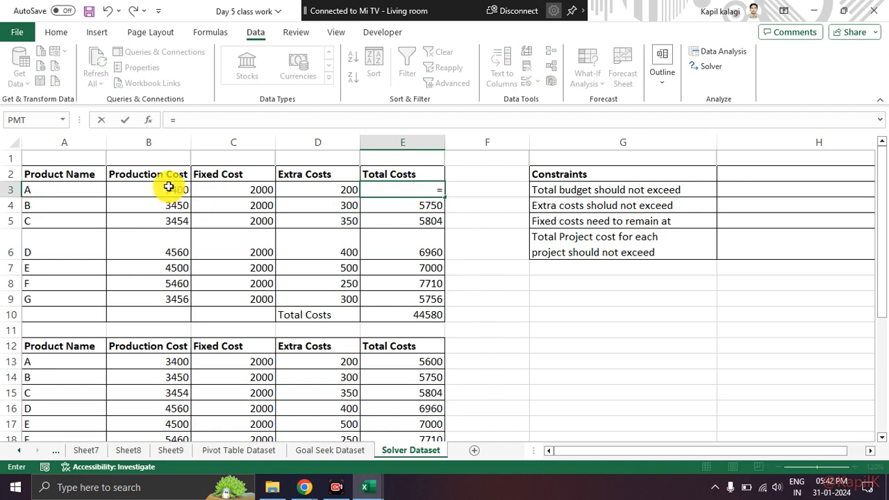
type("sum")
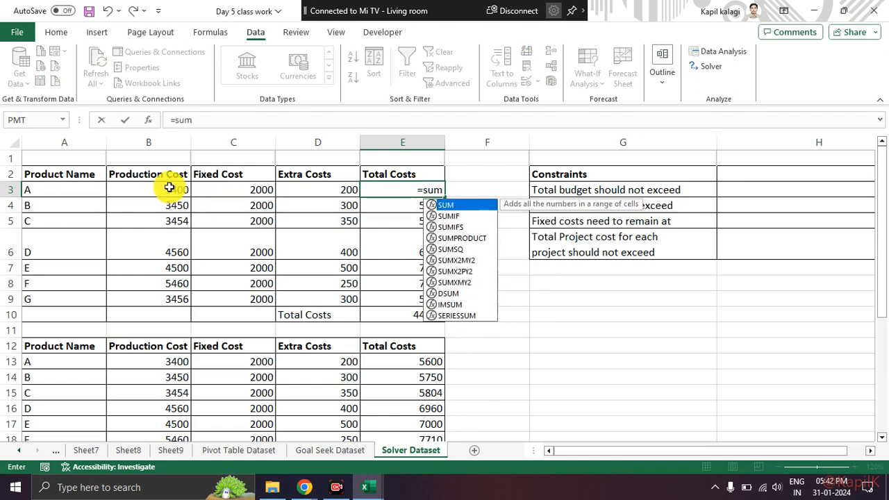
key("Tab")
left_click_drag(162, 192, 304, 182)
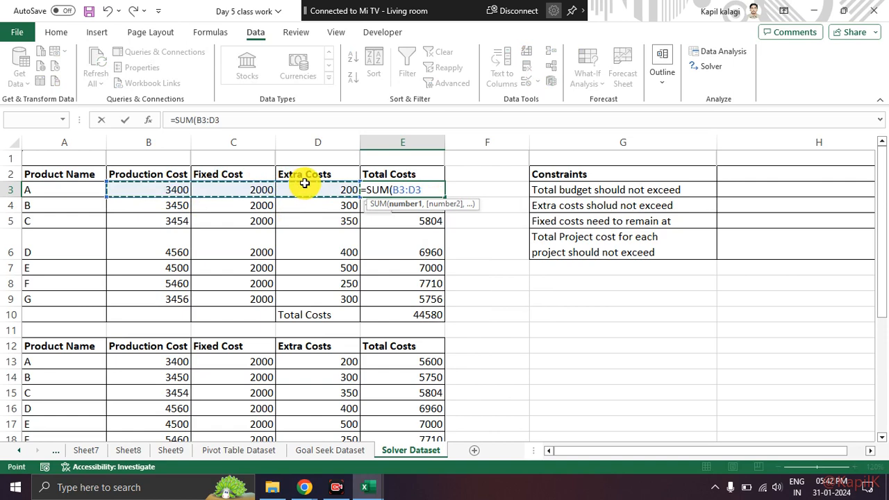
key("Return")
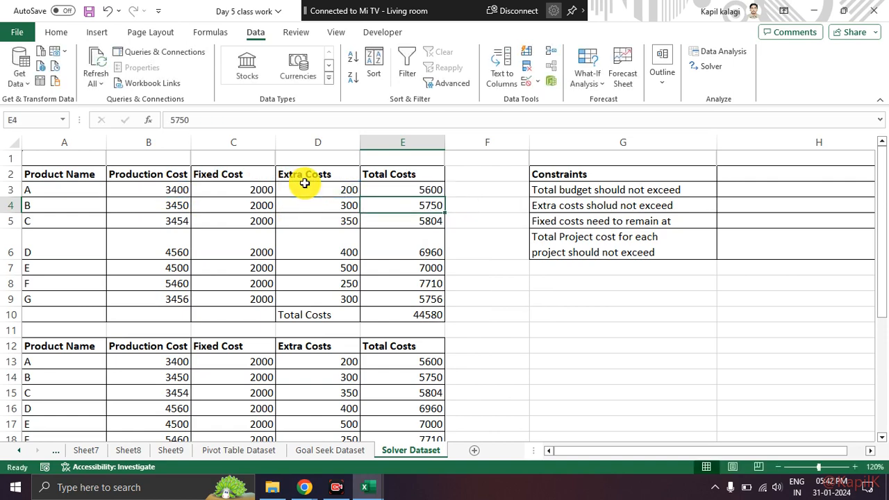
left_click(392, 188)
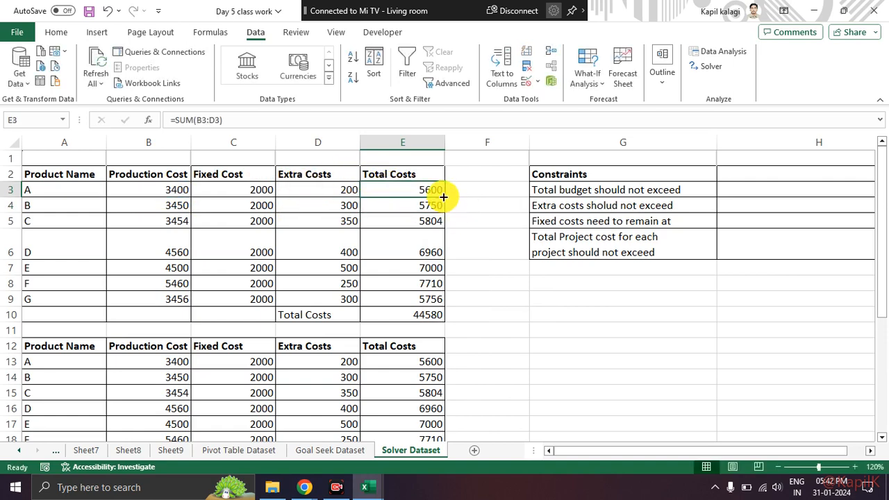
double_click(446, 196)
left_click(475, 230)
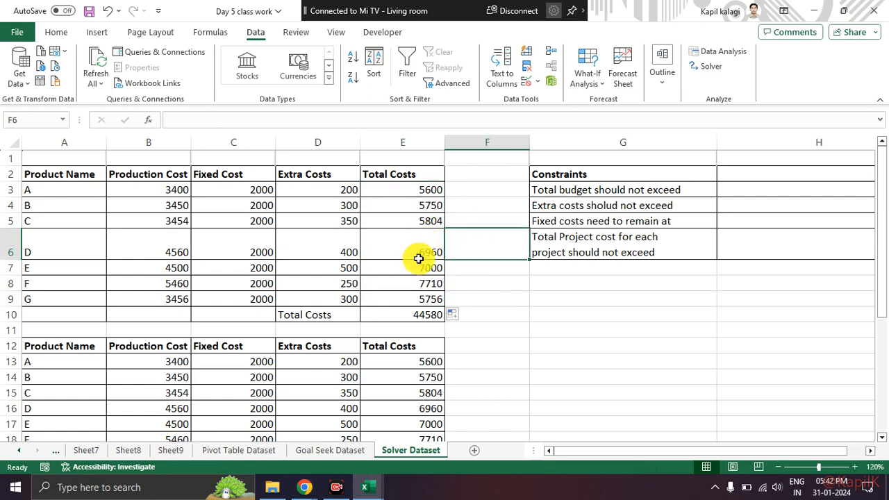
Step: Inspect the filled SUM formulas in the first table's Total Costs column
left_click(425, 190)
left_click(421, 220)
key("Down")
key("Down")
key("Down")
key("Down")
key("Down")
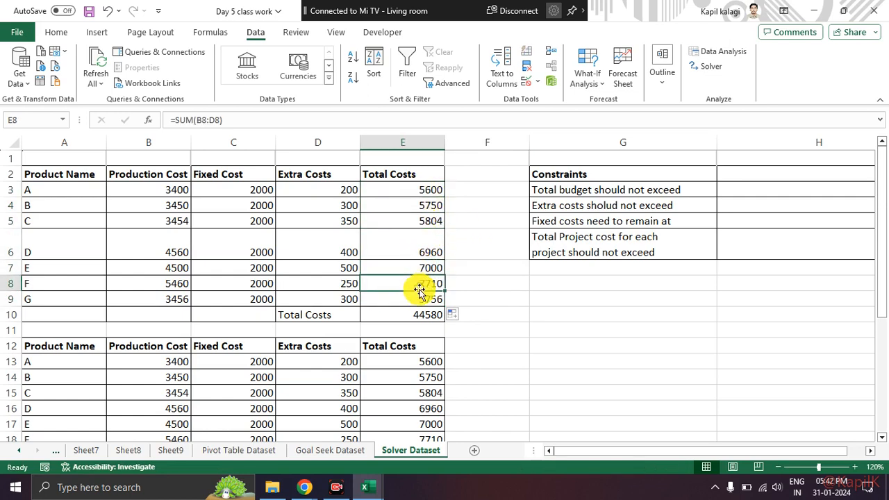
left_click(407, 186)
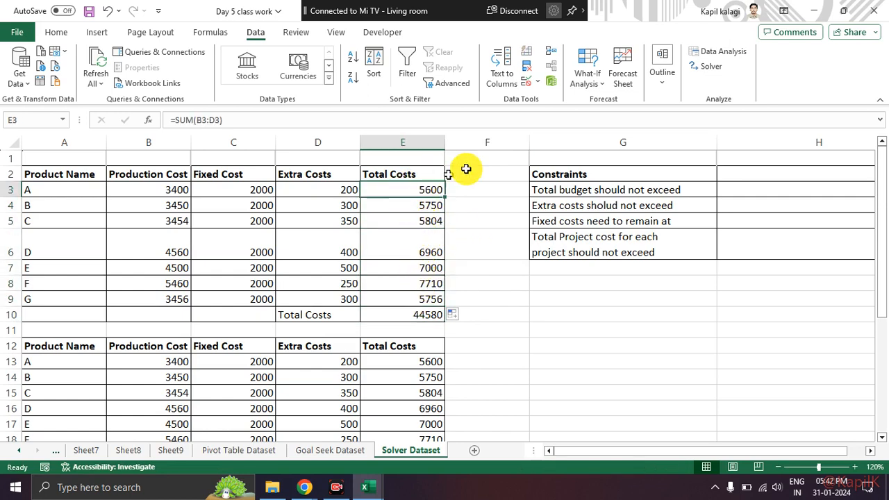
Step: Add a Solver constraint that keeps the production costs in B3:B9 at or below 3000
left_click(708, 66)
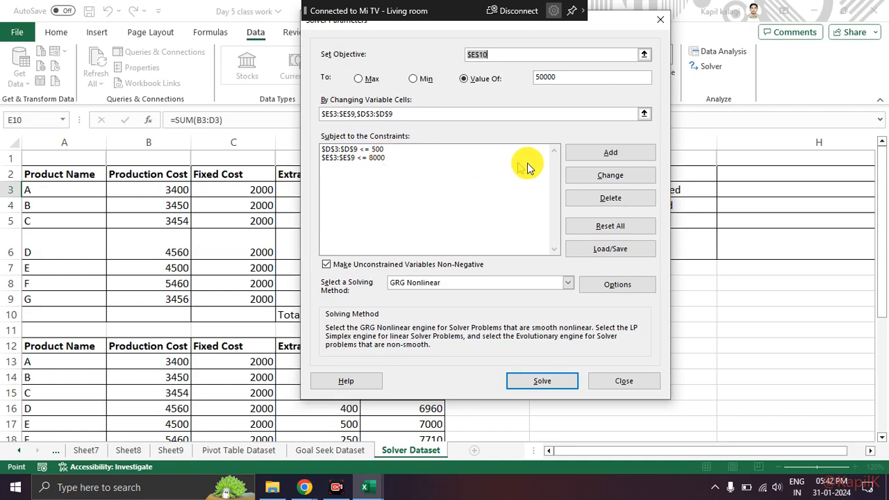
left_click(589, 154)
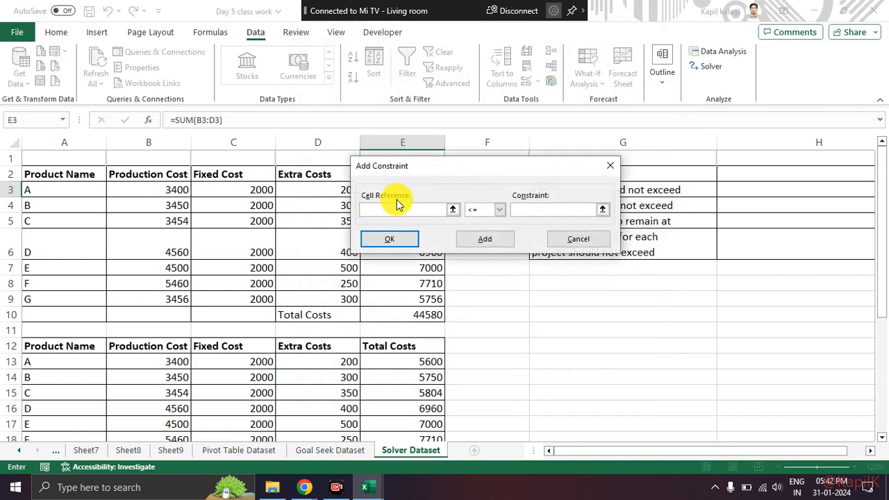
left_click_drag(177, 191, 178, 299)
left_click(530, 209)
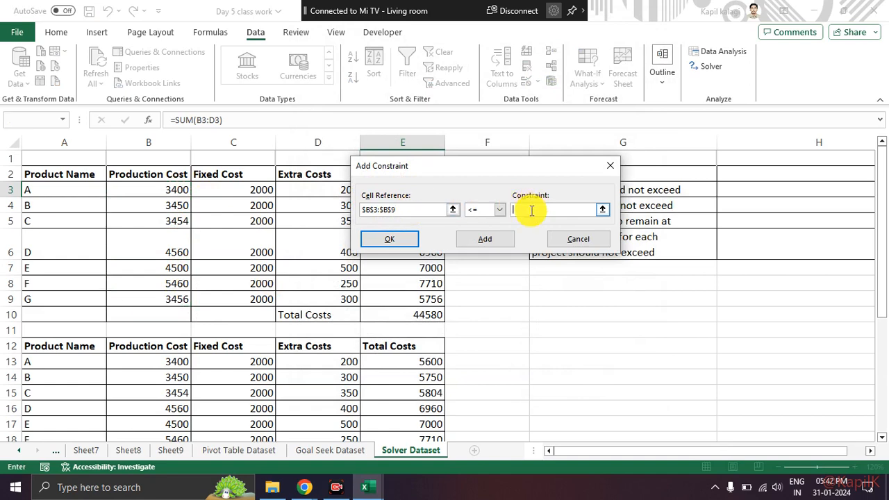
type("3000")
left_click(405, 241)
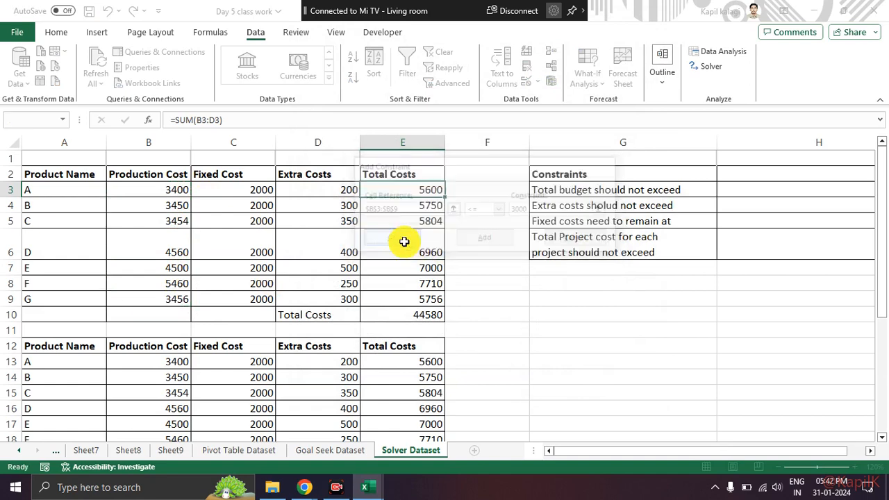
Step: Include B3:B9 in Solver's changing variable cells and solve for the 50000 target
left_click(413, 111)
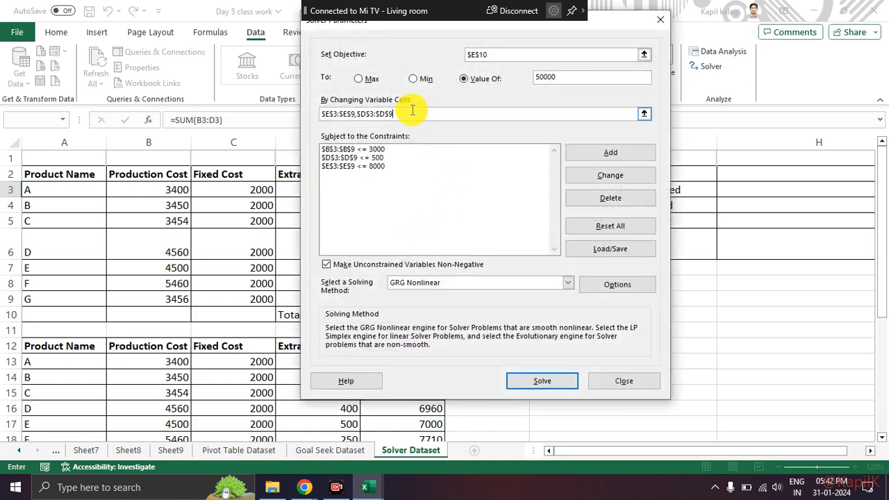
type(",")
left_click_drag(178, 189, 175, 291)
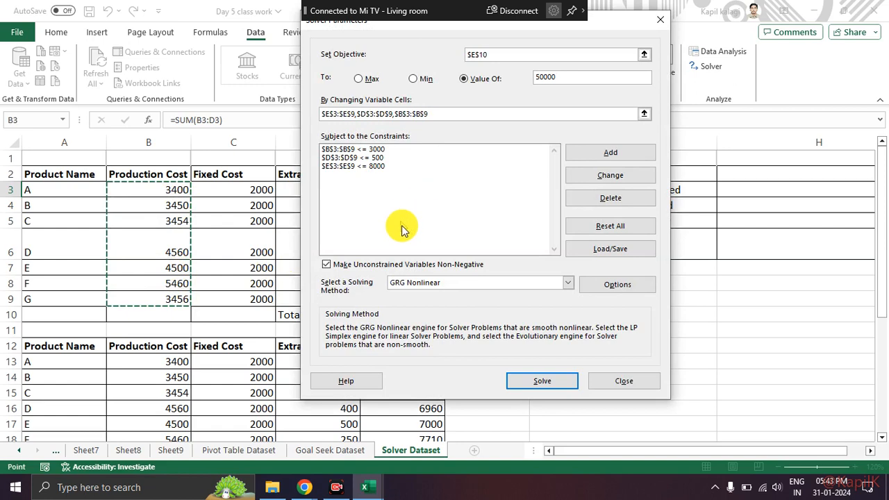
left_click(541, 381)
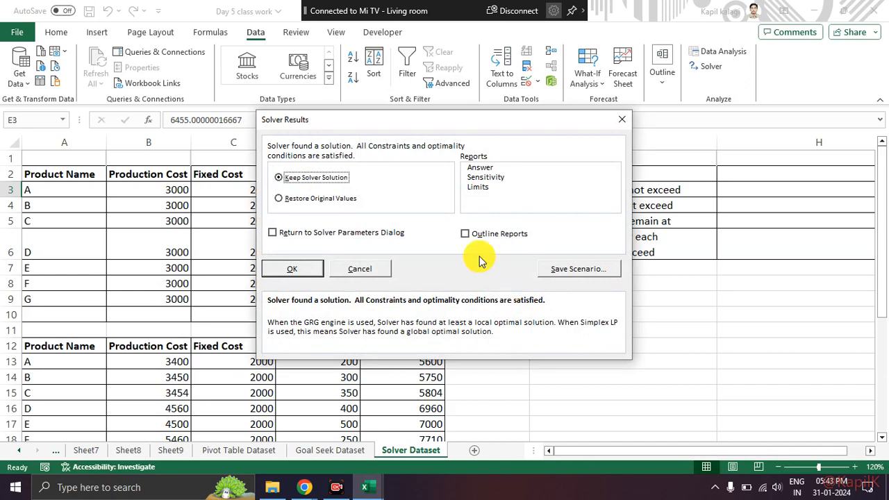
Step: Restore the original values from the Solver results and close the dialog
left_click_drag(352, 125, 542, 123)
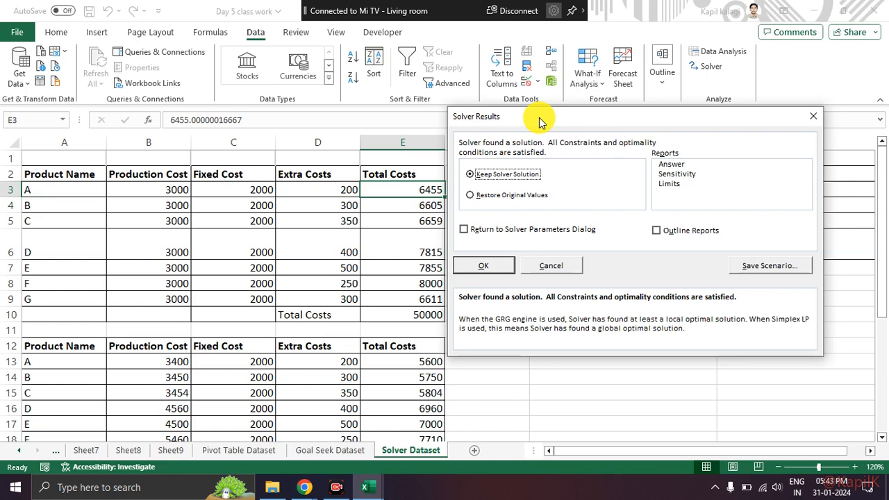
left_click_drag(537, 123, 291, 98)
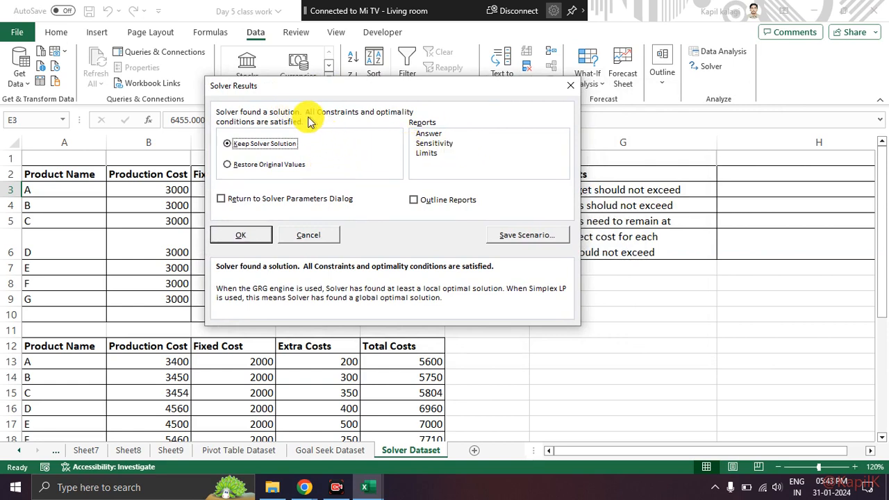
left_click(230, 167)
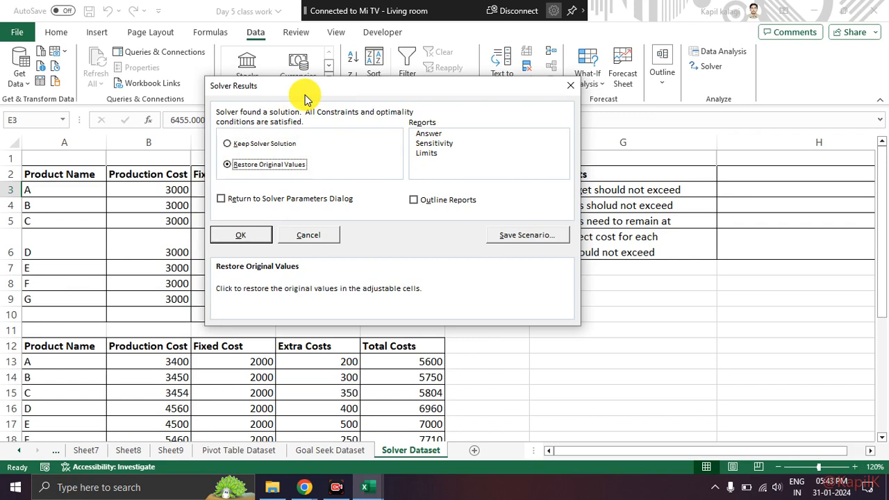
left_click(570, 85)
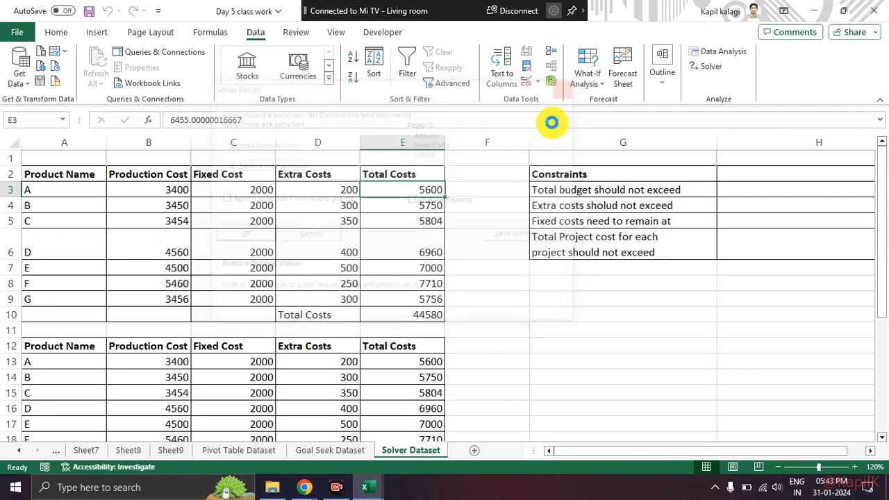
key("alt+Tab")
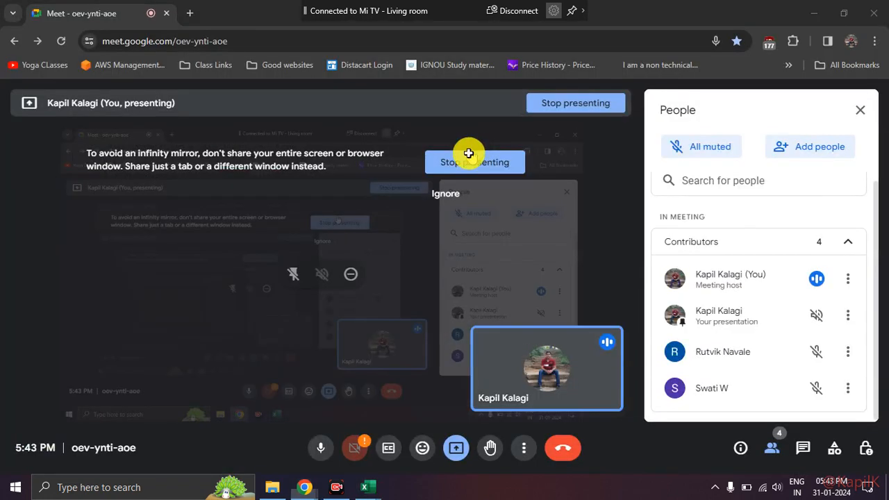
key("alt+Tab")
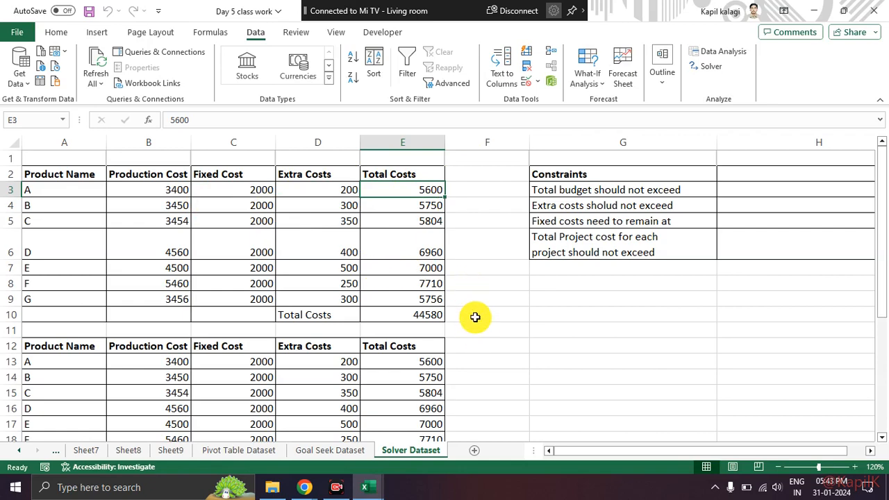
Step: Examine the Total Costs and Extra Costs columns of the product tables, checking whether their cells hold formulas or plain values
scroll(490, 319, "down", 3)
scroll(504, 317, "down", 1)
scroll(504, 318, "down", 1)
scroll(505, 317, "up", 5)
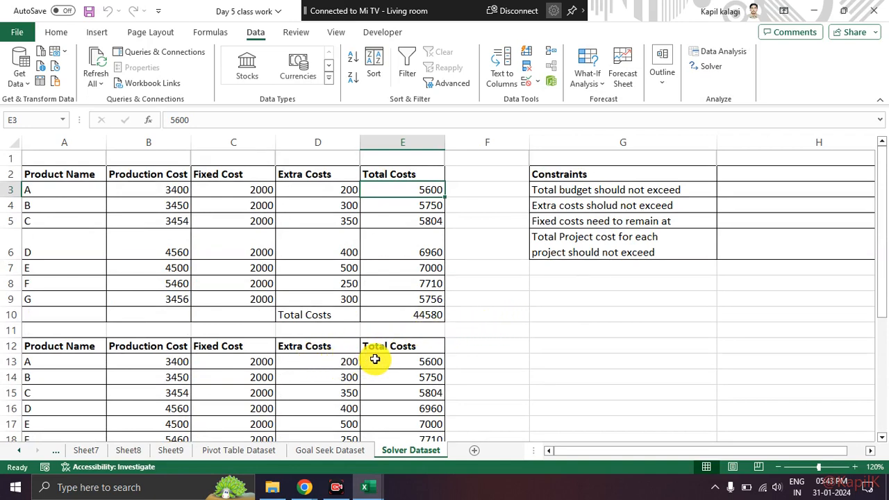
left_click_drag(405, 361, 405, 438)
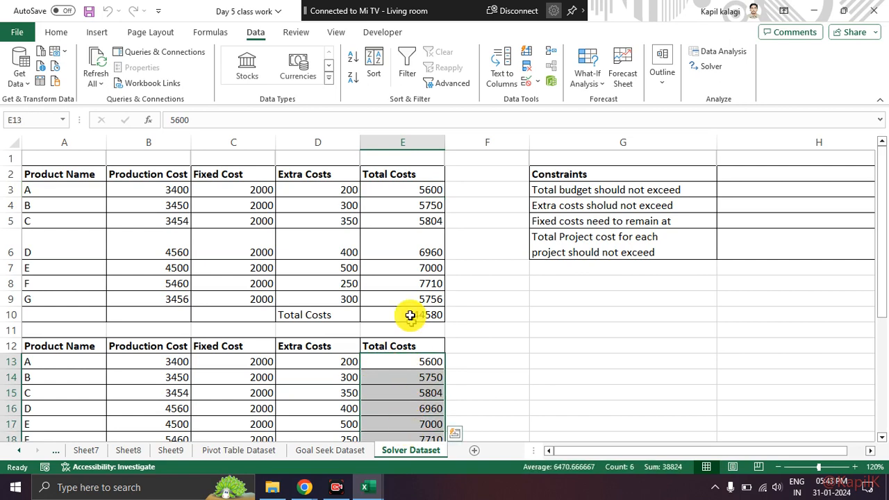
left_click_drag(402, 193, 410, 295)
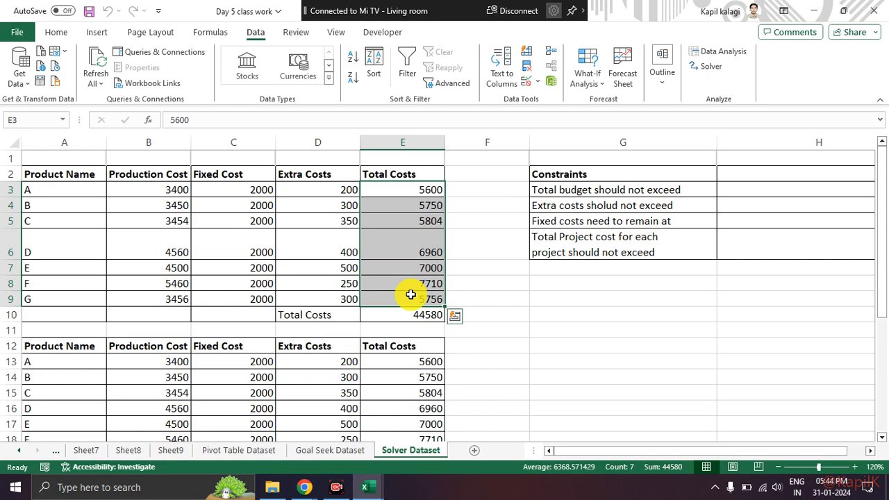
left_click(350, 248)
left_click_drag(341, 191, 329, 297)
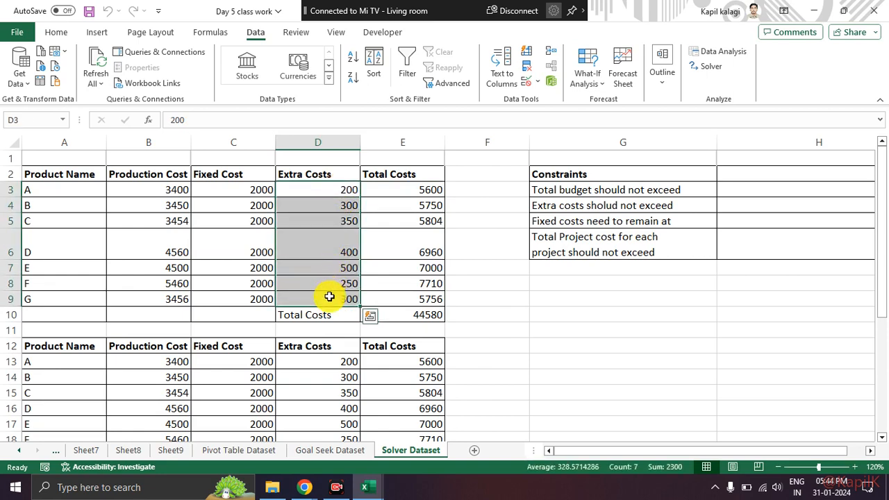
left_click(419, 256)
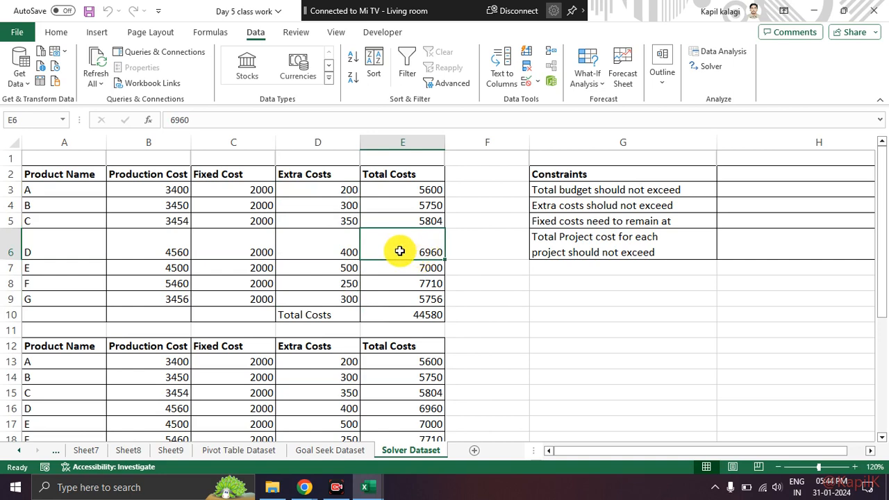
left_click_drag(331, 191, 331, 296)
left_click(338, 203)
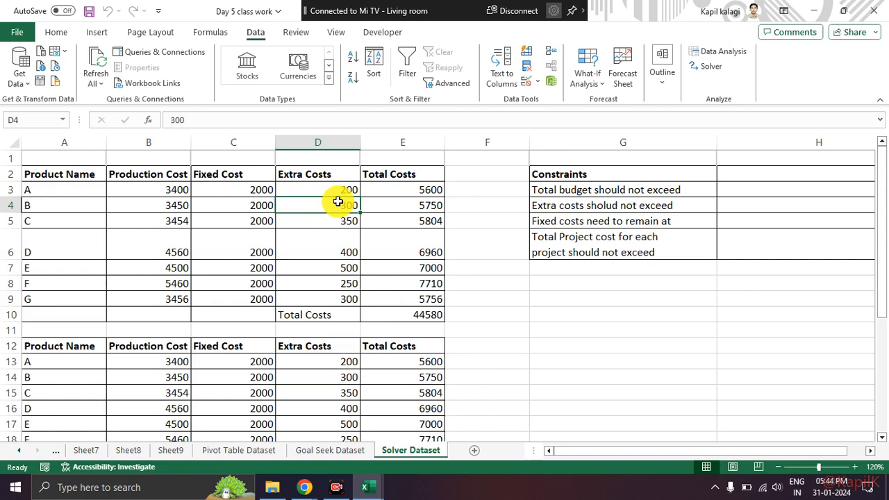
left_click(366, 193)
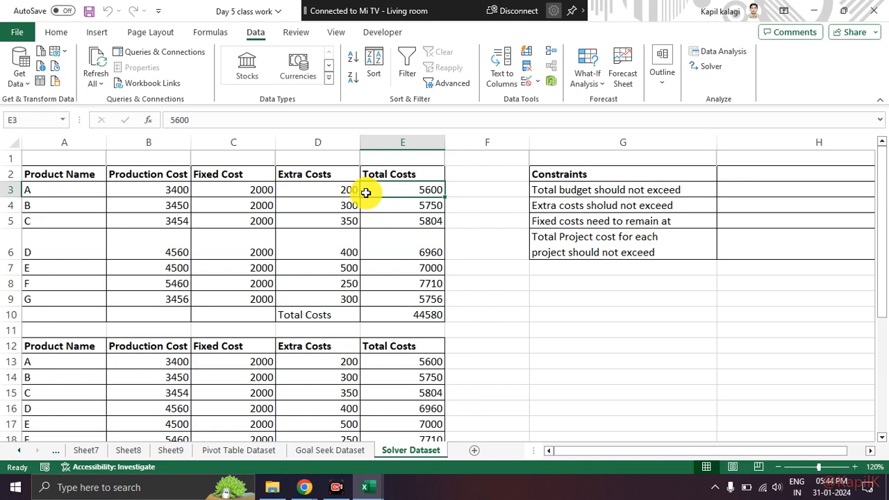
Step: Open Solver and go through the alternative solving methods, including Evolutionary, ending on GRG Nonlinear
left_click(708, 69)
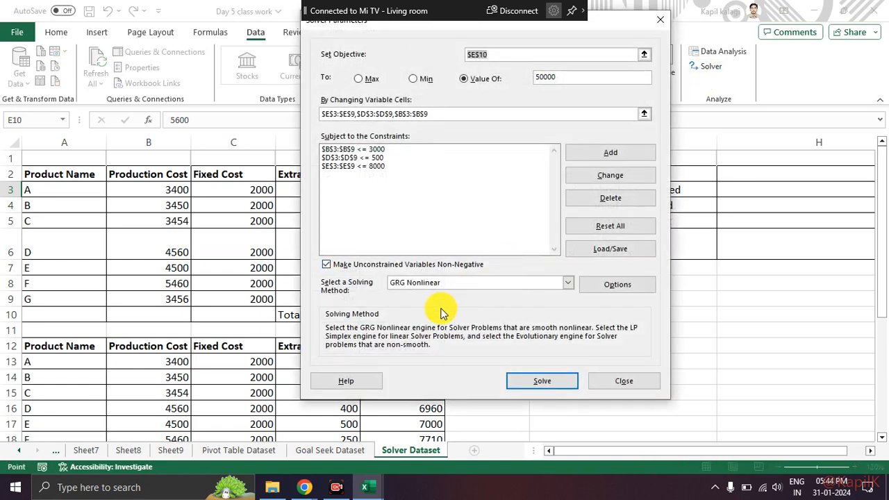
mouse_move(458, 274)
left_mouse_down()
mouse_move(429, 265)
mouse_move(393, 295)
mouse_move(455, 276)
left_mouse_up()
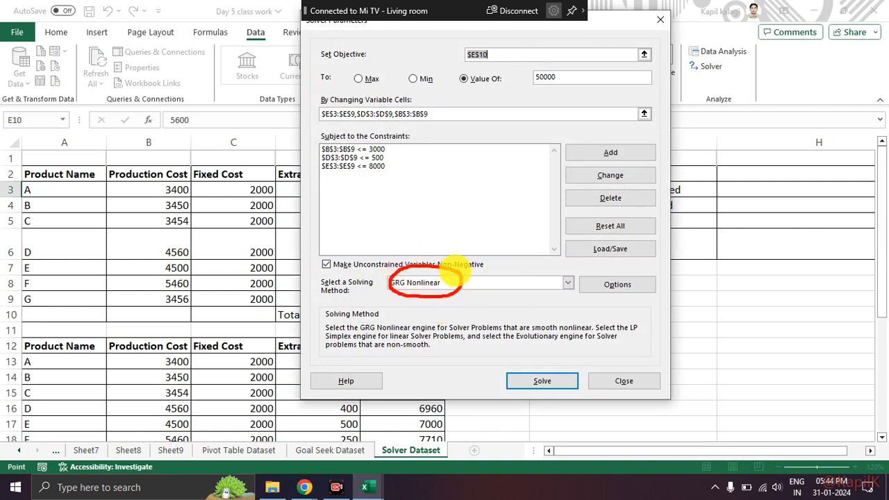
key("XF86AudioMute")
key("Escape")
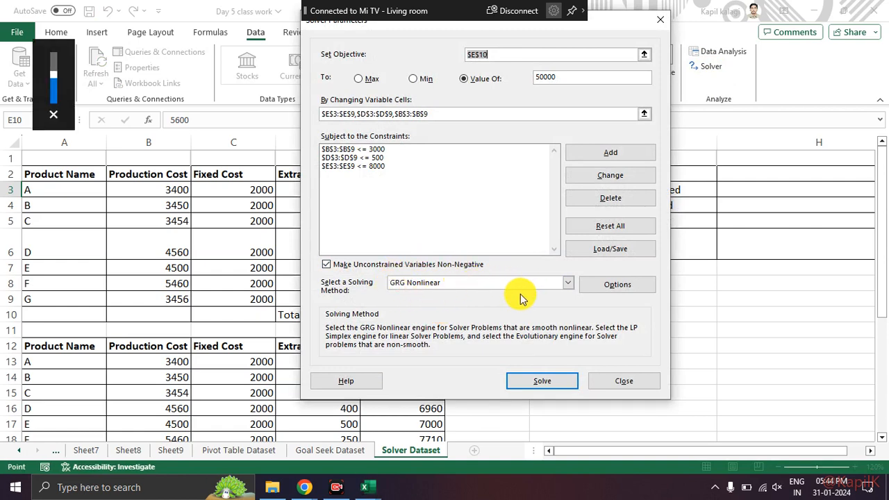
left_click(523, 283)
left_click(458, 300)
left_click(456, 282)
left_click(452, 310)
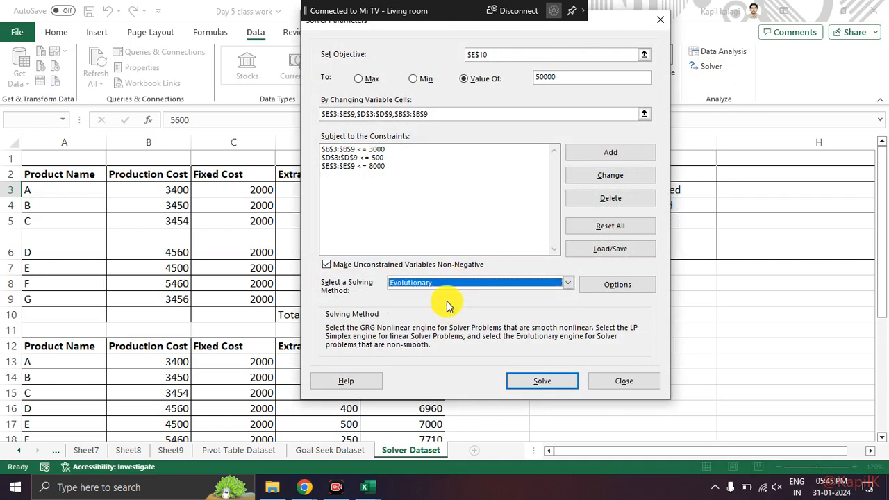
left_click(448, 283)
left_click(448, 292)
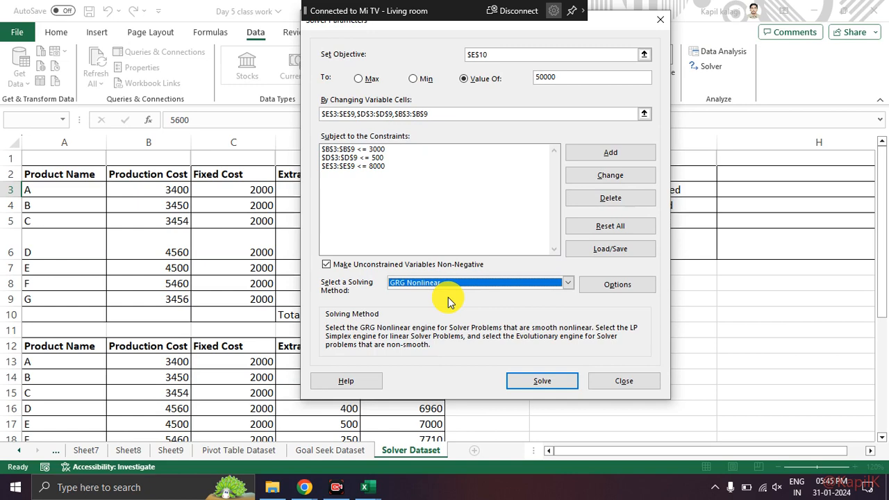
Step: Review the solving method guidance in the Solver settings and close them without solving
left_click_drag(306, 269, 669, 267)
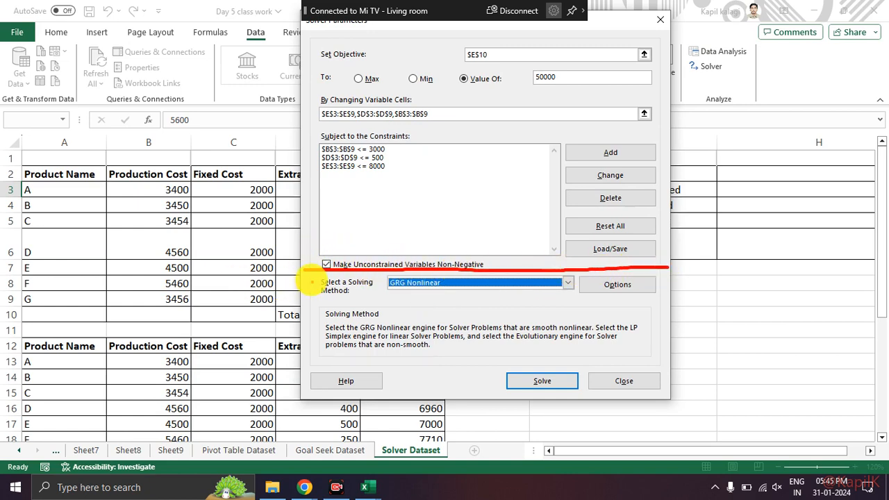
mouse_move(311, 268)
left_mouse_down()
mouse_move(322, 343)
mouse_move(338, 363)
mouse_move(639, 359)
mouse_move(680, 285)
mouse_move(670, 266)
left_mouse_up()
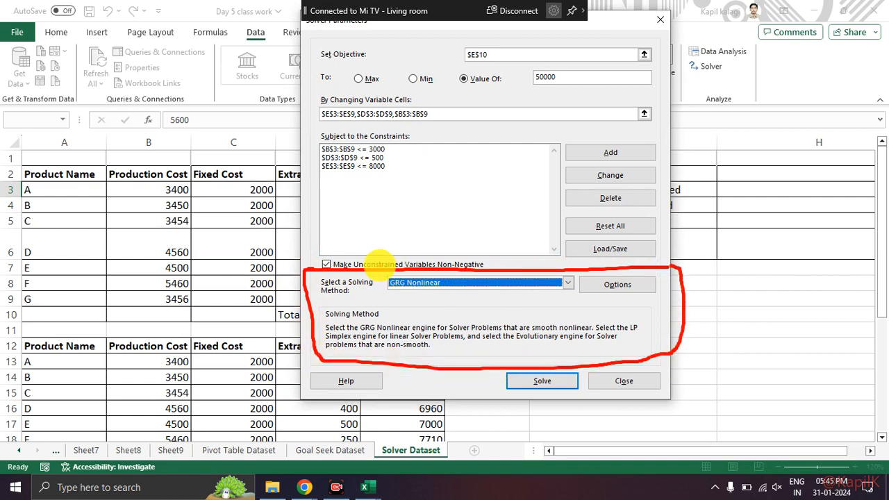
key("Escape")
key("Escape")
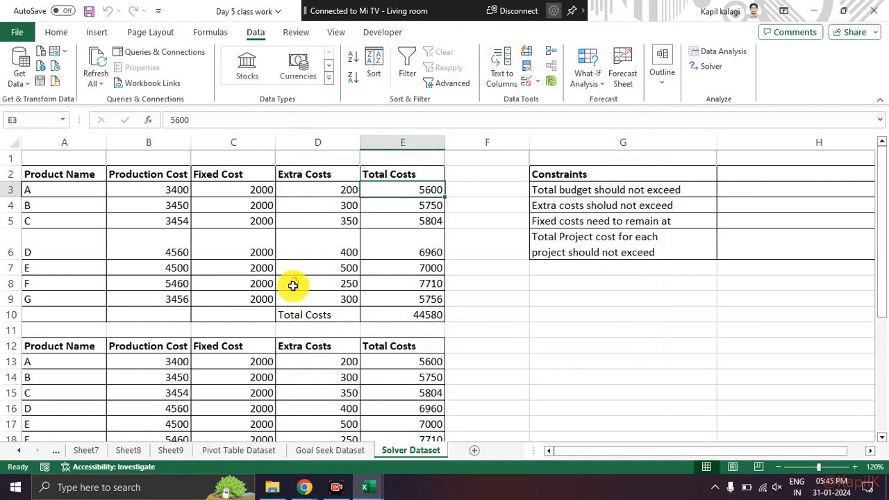
key("alt+Tab")
key("alt+Tab")
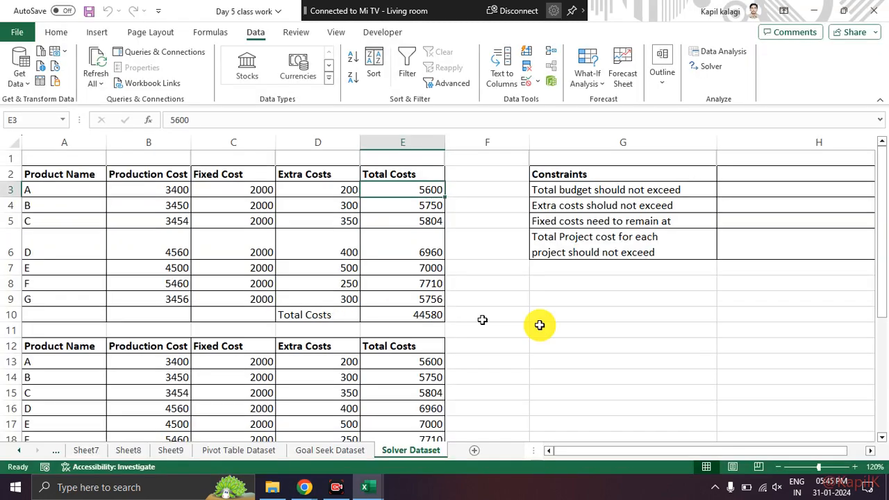
left_click(701, 136)
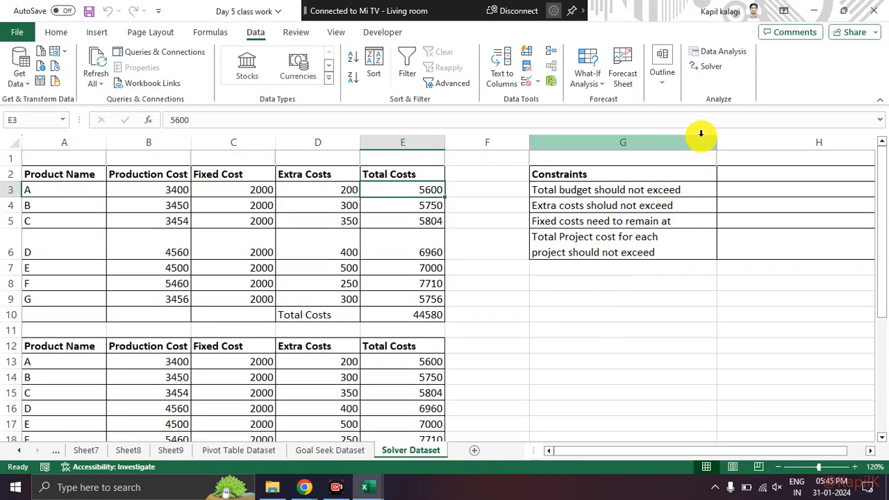
mouse_move(760, 49)
left_mouse_down()
mouse_move(719, 36)
mouse_move(679, 54)
mouse_move(725, 65)
mouse_move(761, 50)
left_mouse_up()
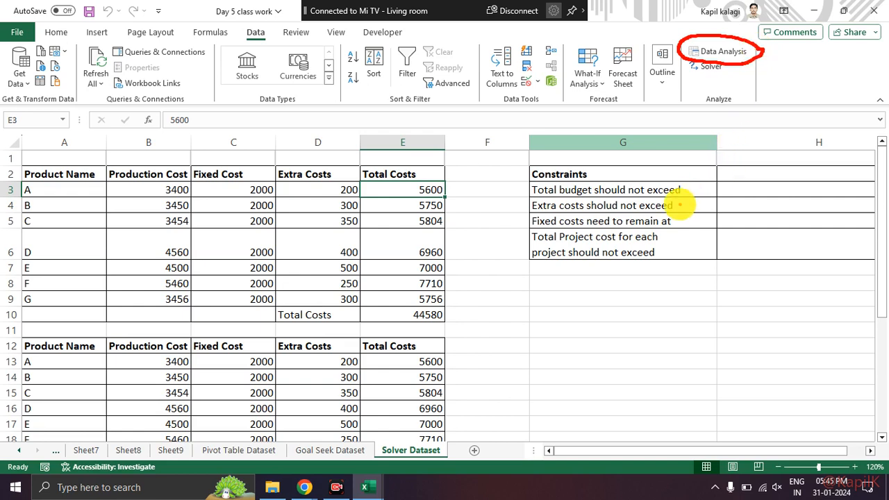
key("Escape")
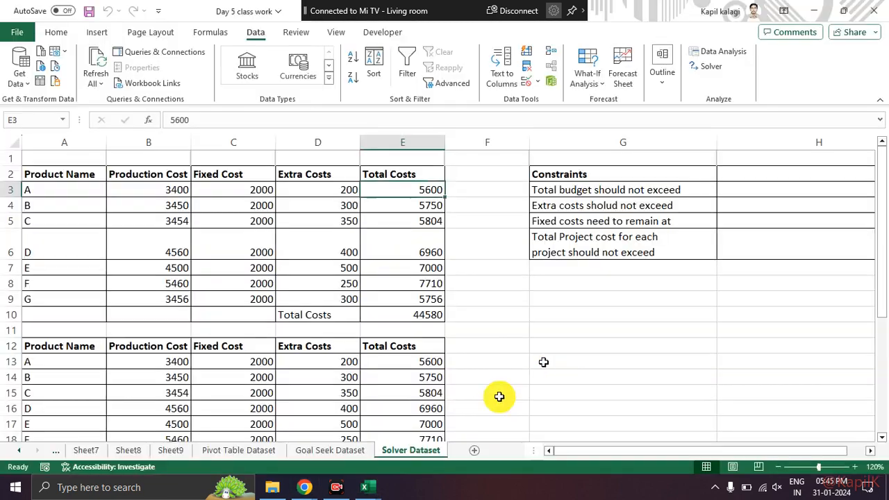
Step: Switch to the Day 6 class work workbook with the Data Analysis Toolpack sheet and show its data commands
left_click(382, 488)
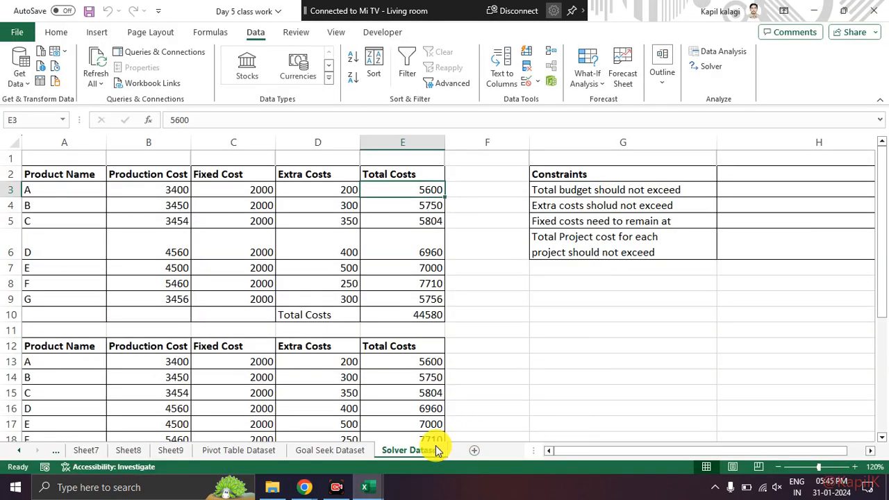
mouse_move(375, 488)
left_click(356, 444)
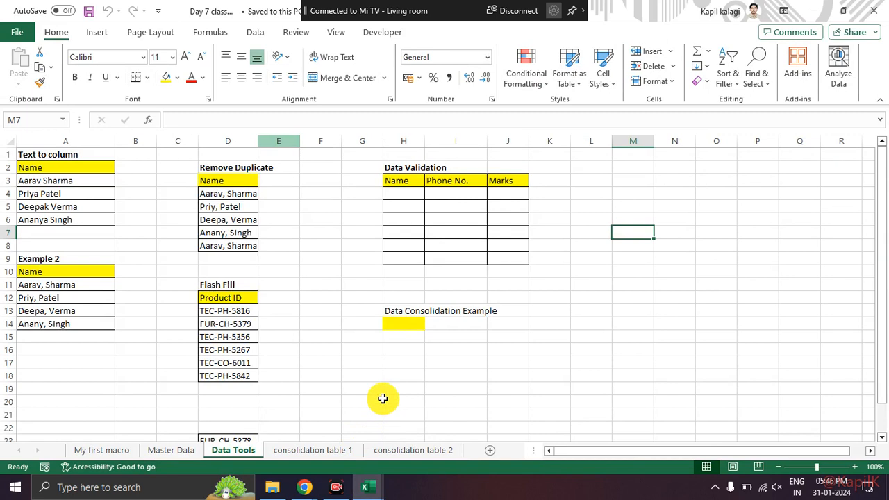
mouse_move(371, 486)
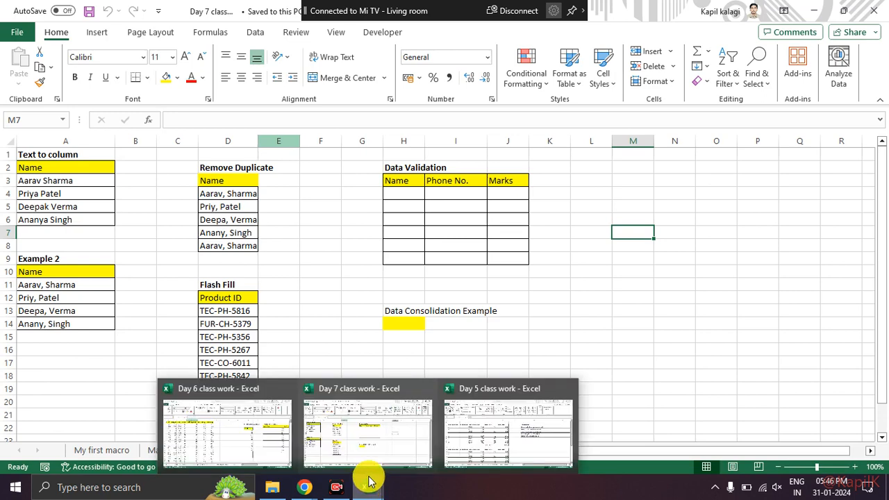
left_click(368, 445)
mouse_move(347, 479)
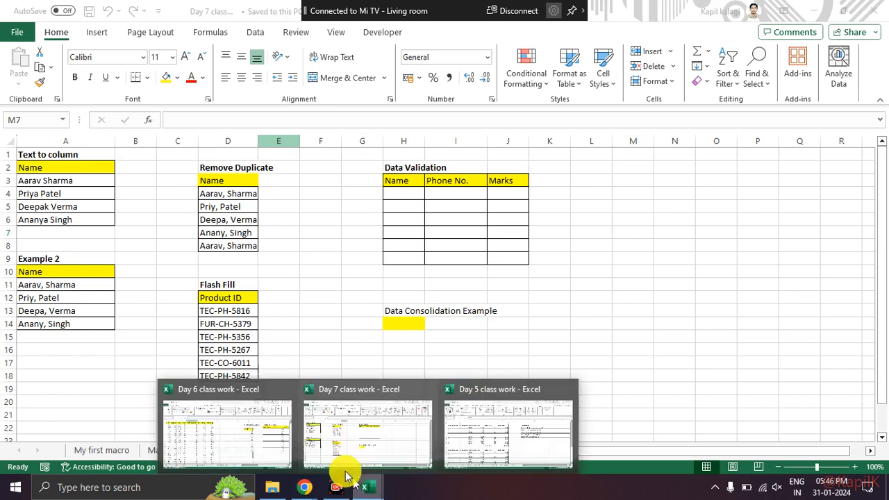
left_click(265, 448)
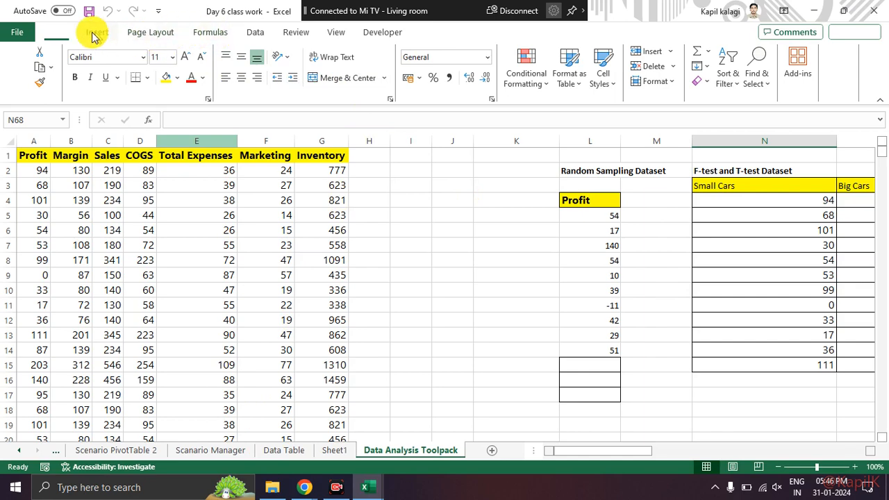
left_click(338, 35)
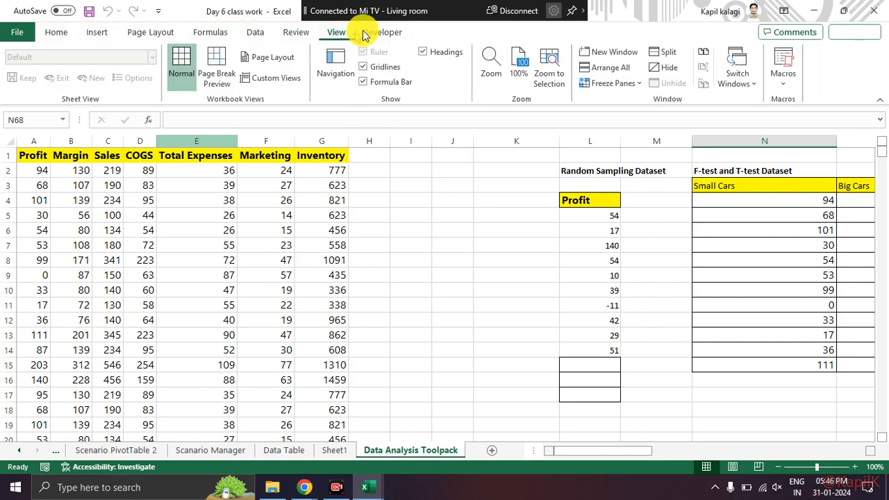
left_click(256, 32)
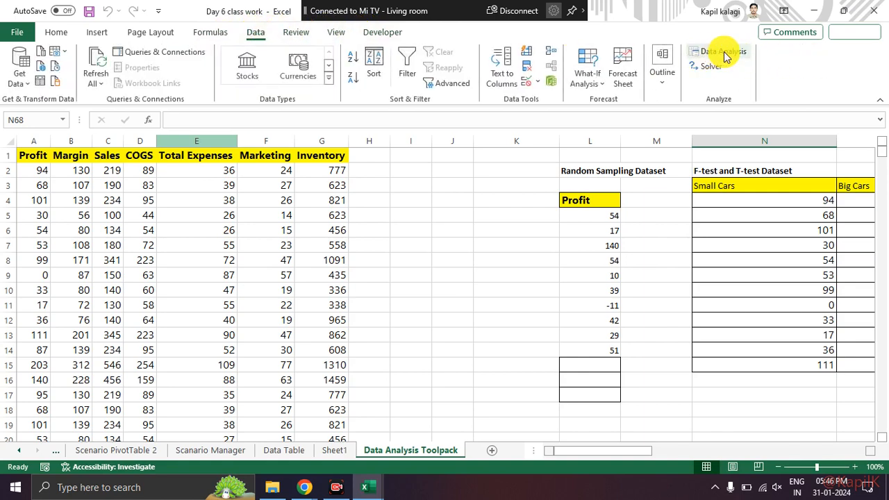
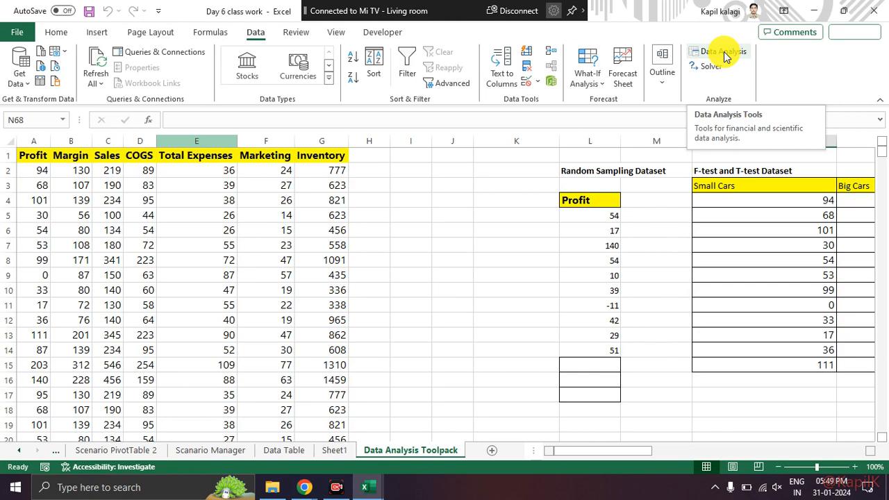
Step: Open the Data Analysis tools and examine the available analyses, from Anova and Correlation to the t-Test and z-Test entries
left_click(724, 54)
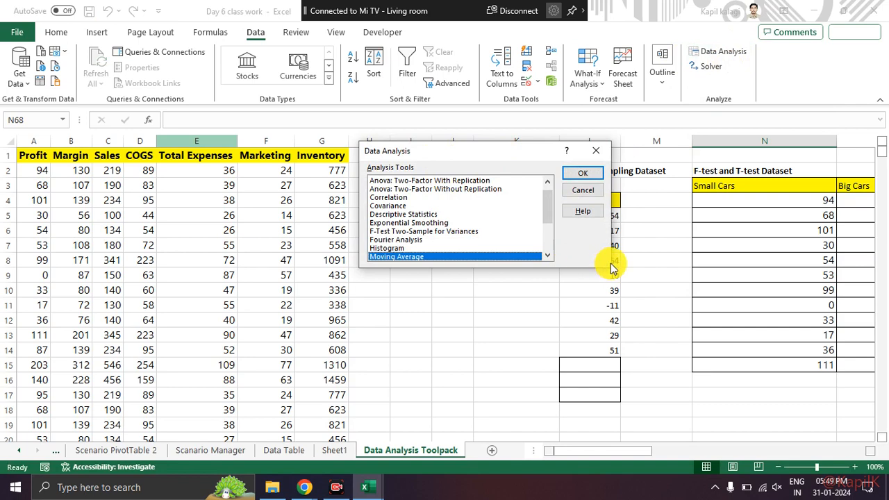
left_click_drag(482, 153, 423, 142)
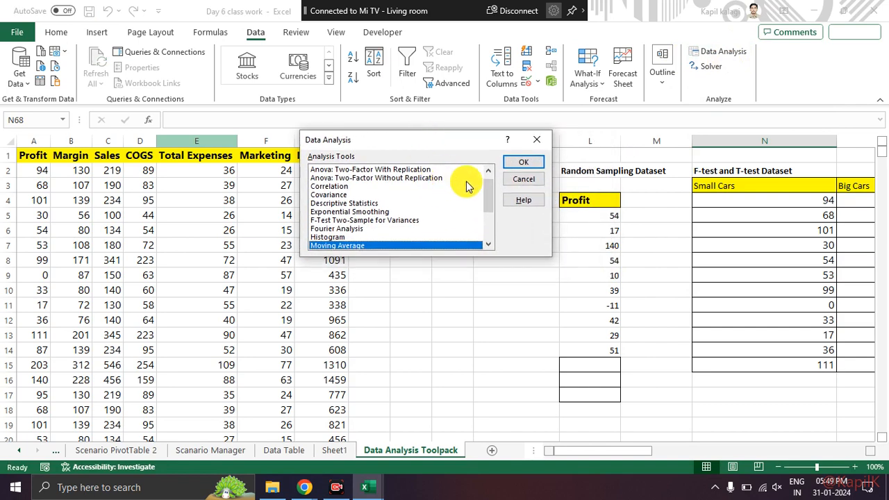
left_click_drag(485, 196, 487, 235)
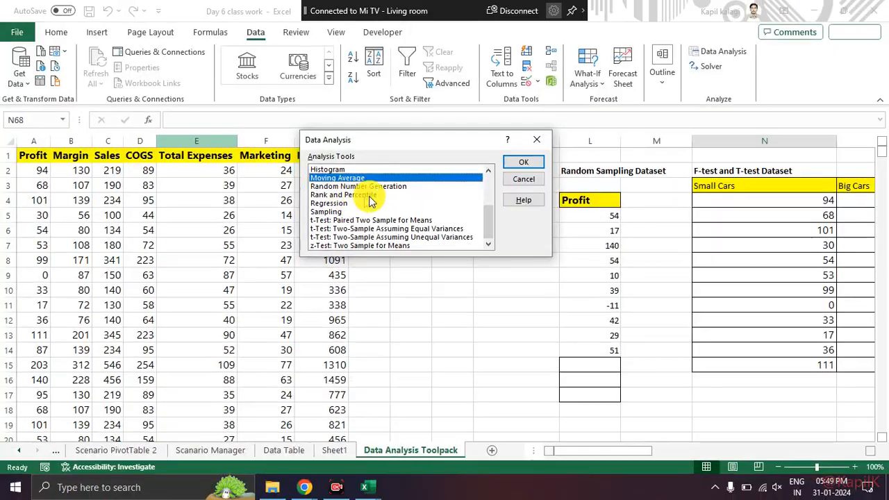
left_click_drag(490, 221, 490, 192)
left_click(354, 245)
left_click(352, 230)
left_click(350, 196)
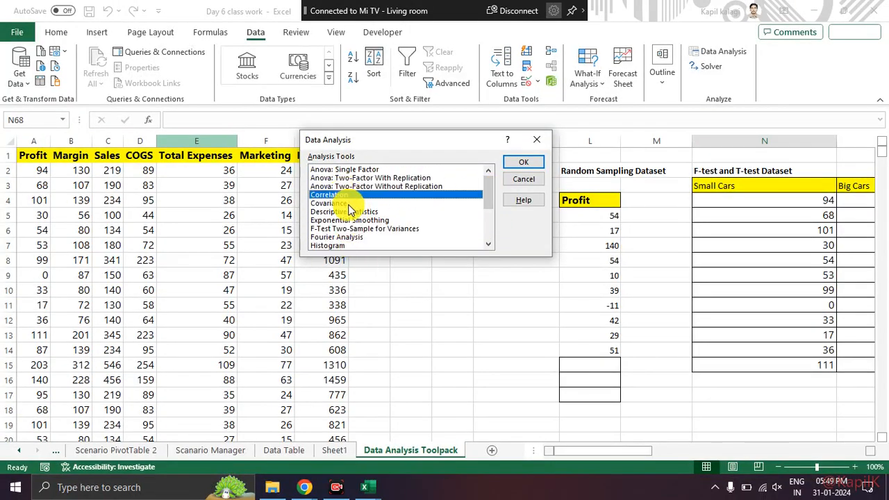
left_click(349, 204)
left_click(362, 171)
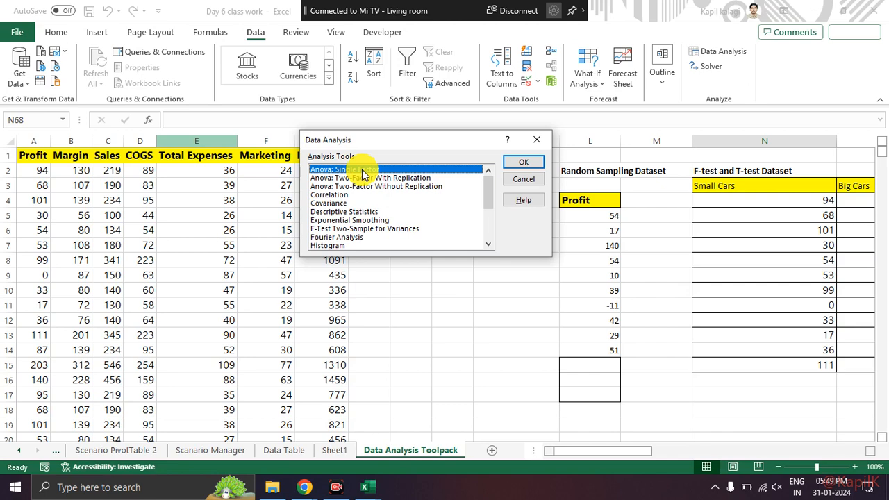
scroll(359, 222, "down", 3)
left_click(387, 221)
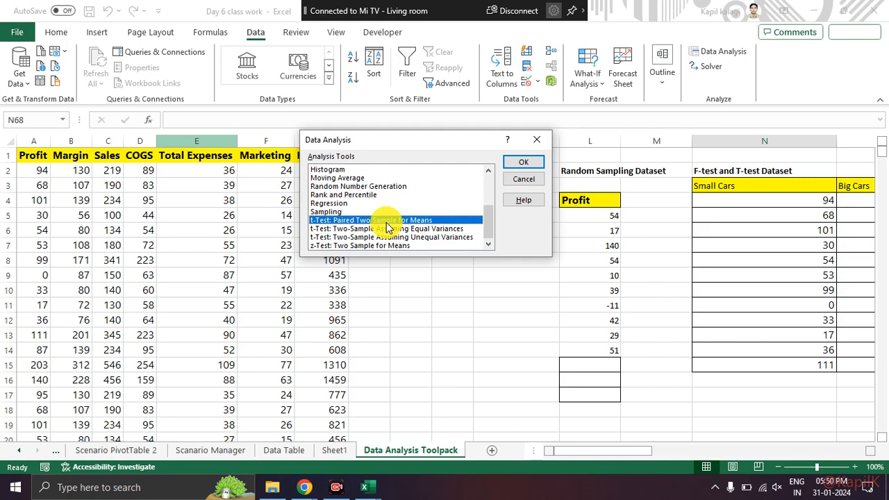
Step: Open the Sampling analysis and point out the Profit column of the Random Sampling Dataset as its source data
left_click(355, 212)
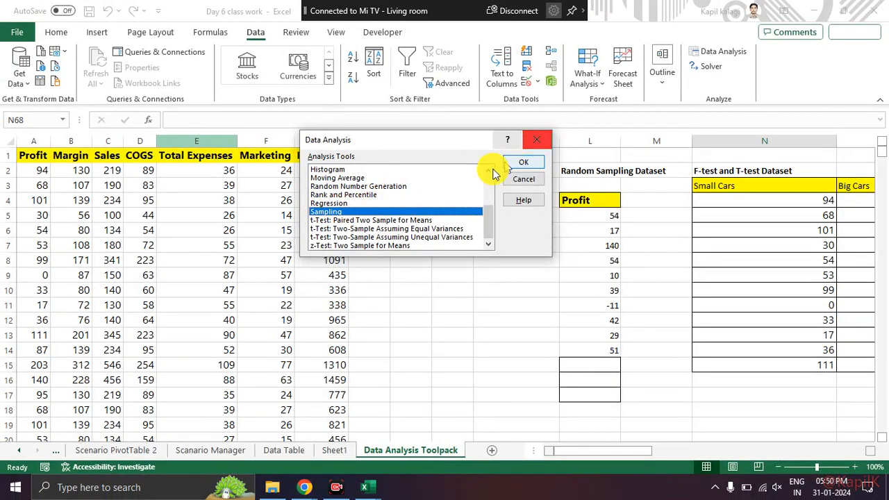
left_click(520, 164)
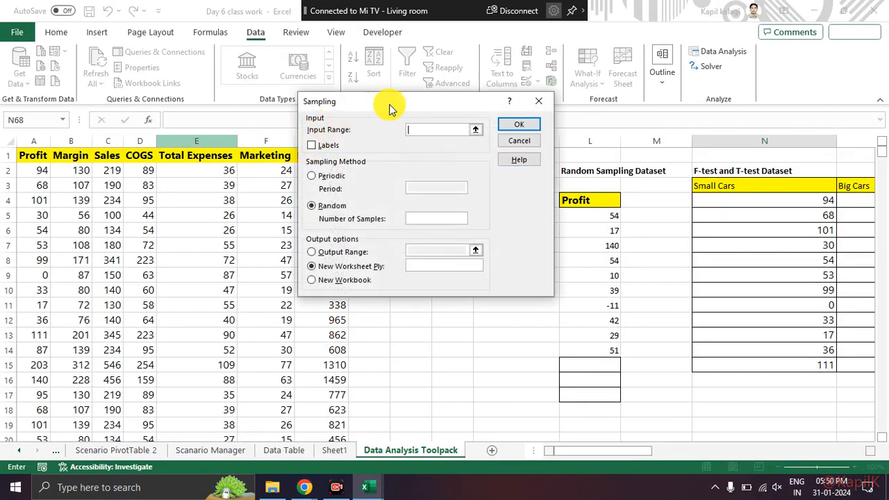
left_click_drag(411, 108, 296, 109)
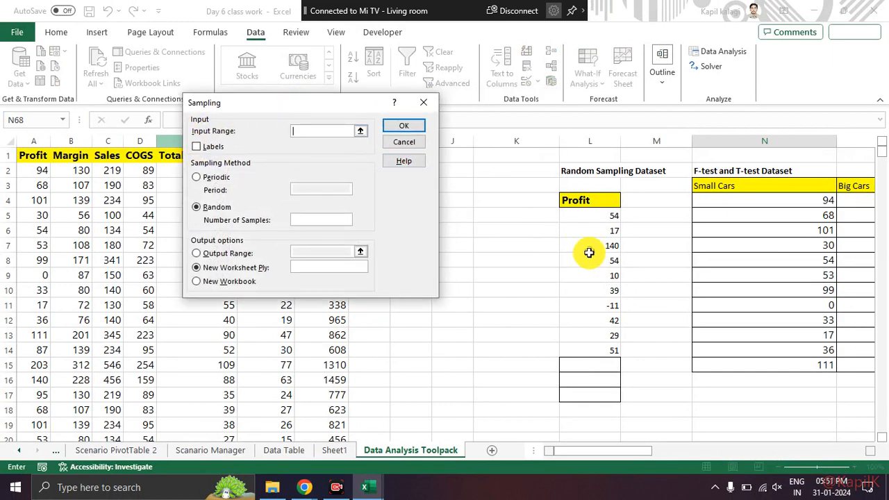
scroll(625, 256, "down", 3)
scroll(625, 256, "up", 3)
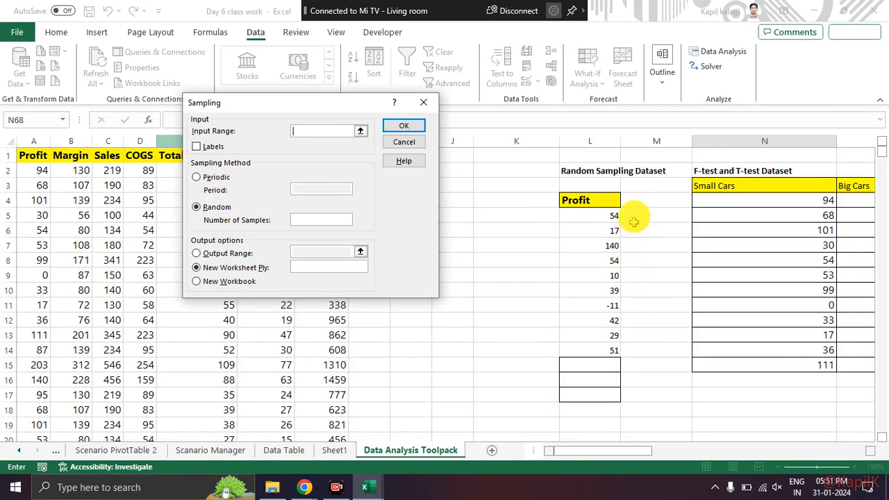
left_click_drag(635, 187, 530, 279)
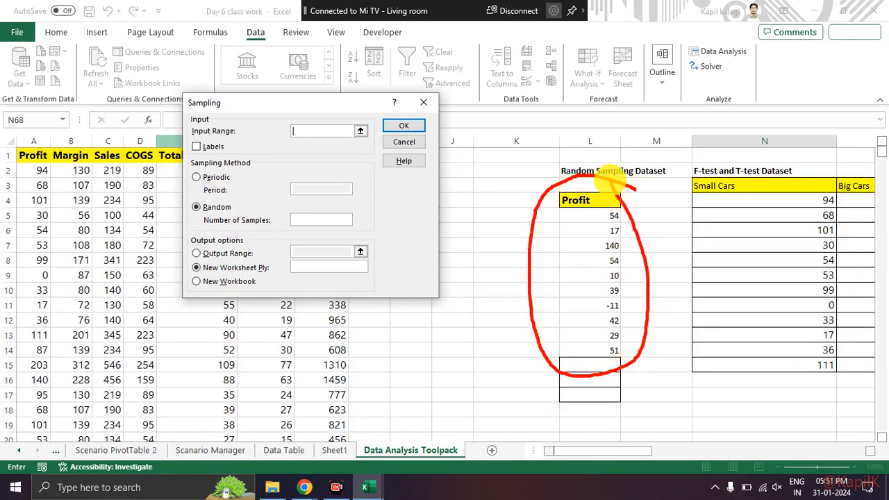
left_click_drag(602, 212, 610, 347)
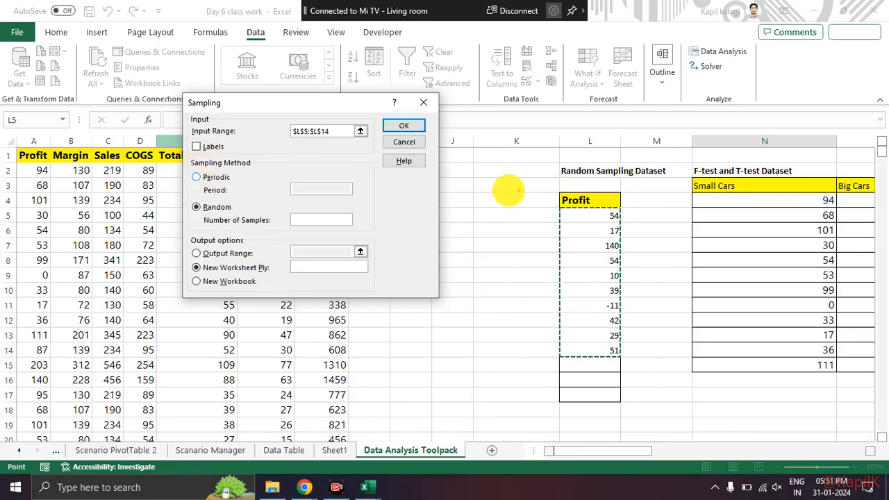
left_click_drag(341, 127, 233, 128)
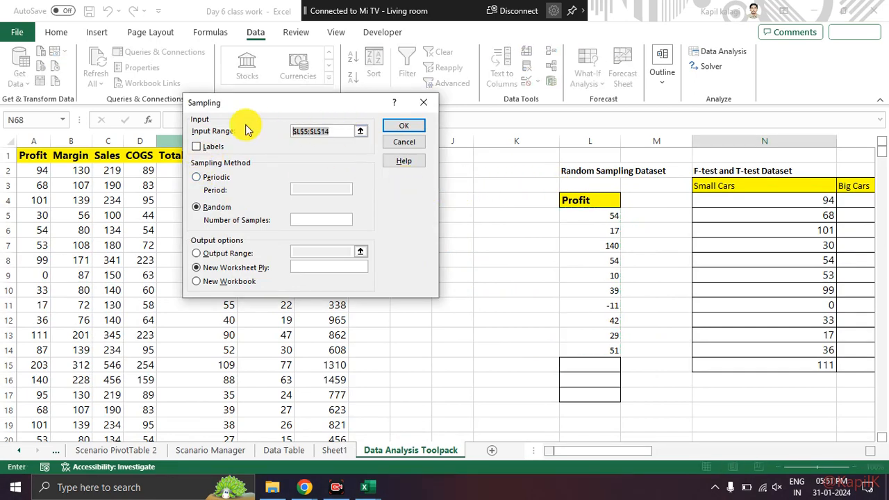
key("Delete")
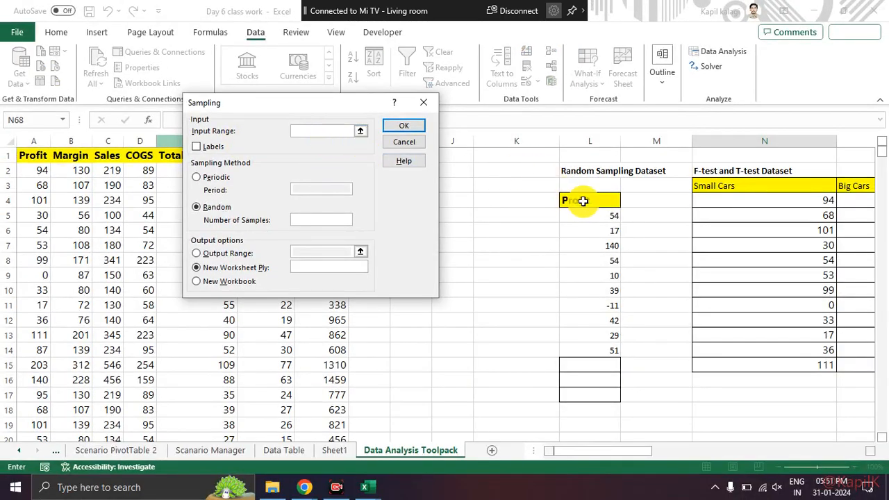
Step: Draw 2 random samples from the Profit range L4:L14, treating the header as a label, and output them to a new workbook
left_click_drag(584, 200, 581, 350)
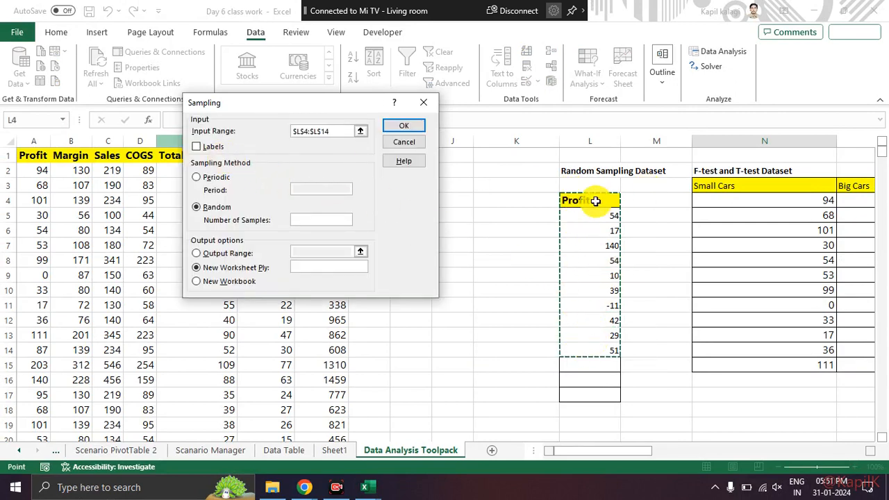
left_click(196, 146)
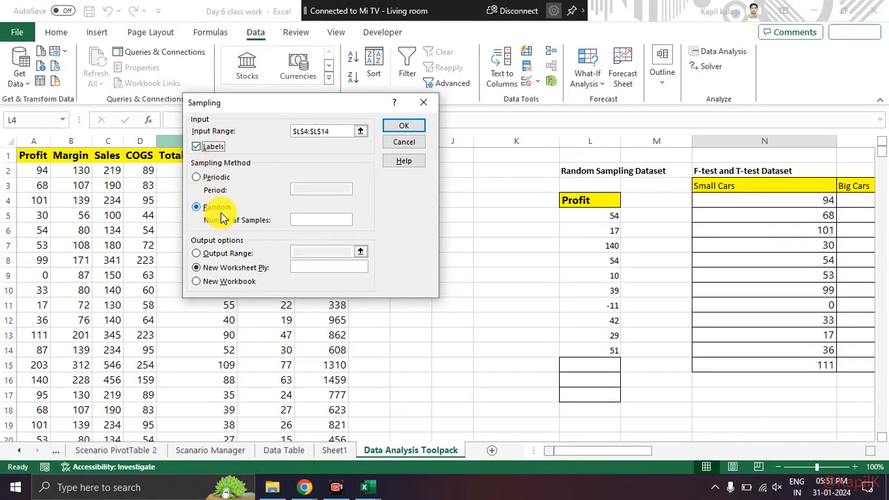
left_click(307, 219)
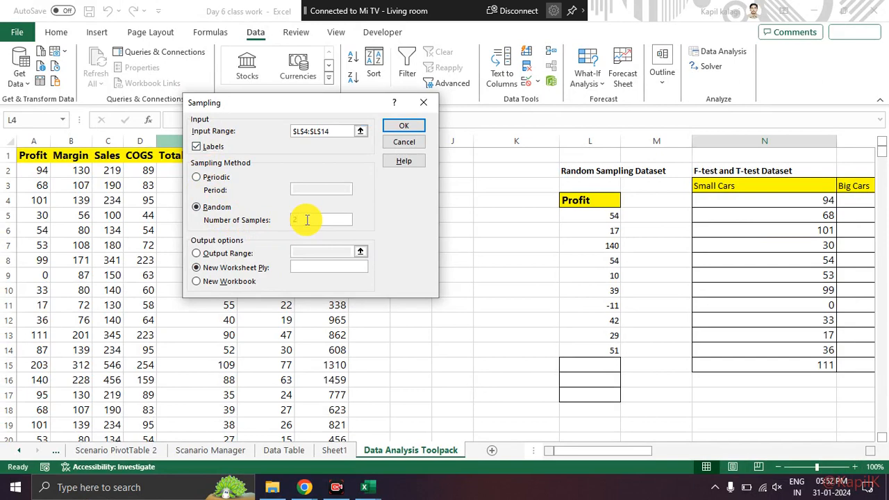
type("2")
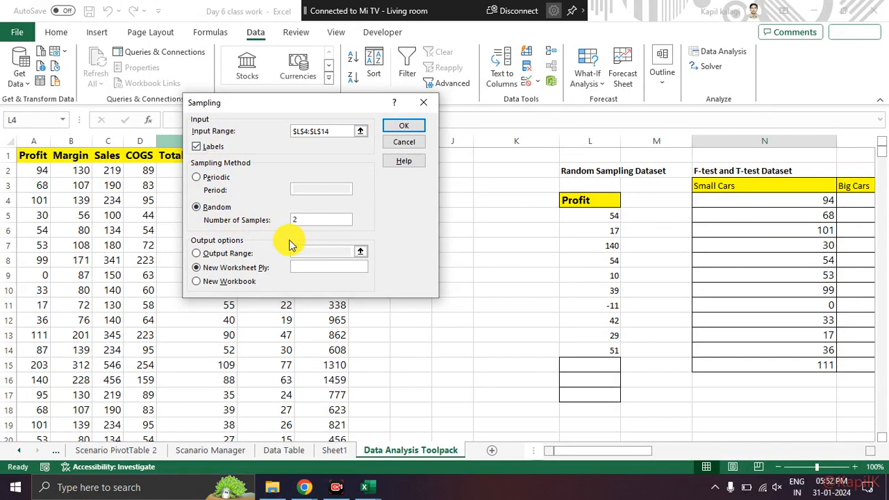
left_click(199, 283)
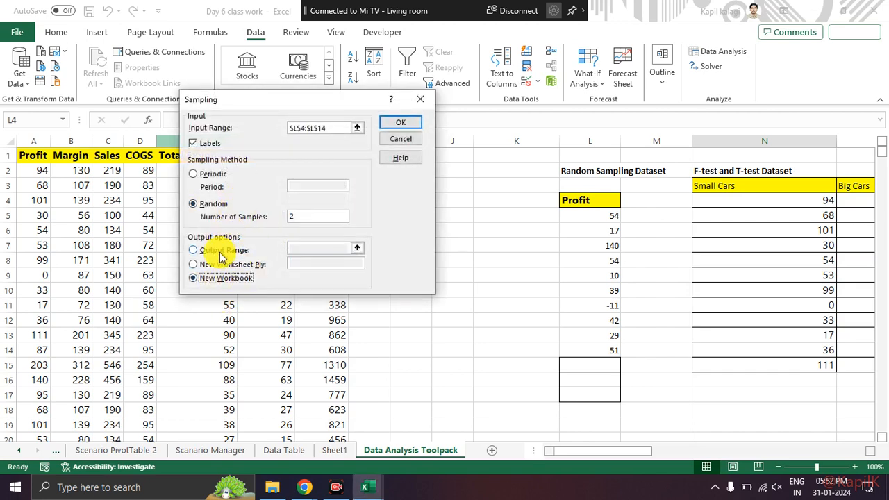
mouse_move(233, 233)
left_mouse_down()
mouse_move(180, 285)
mouse_move(224, 207)
mouse_move(215, 237)
left_mouse_up()
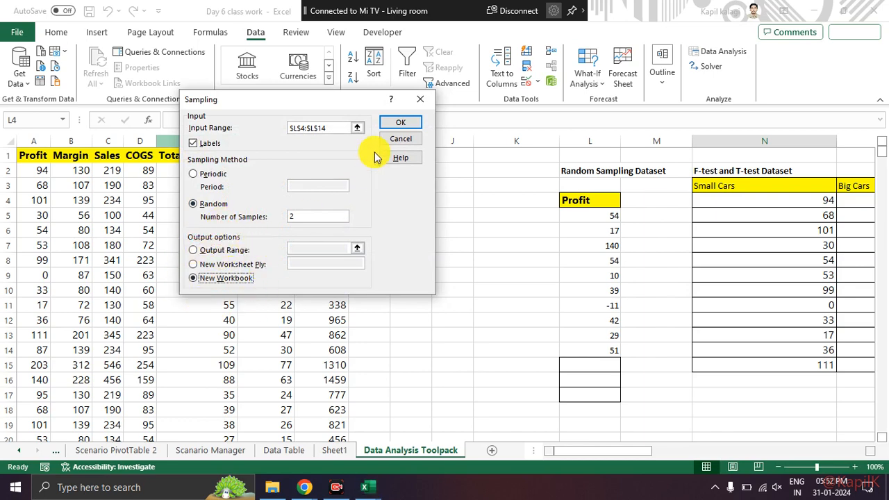
left_click(387, 125)
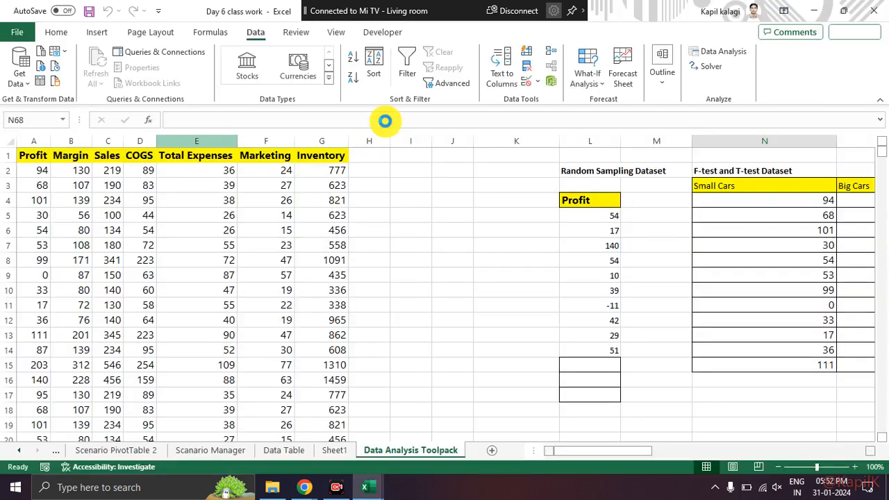
Step: Compare the sampled values in the new workbook with the Profit column of the Random Sampling Dataset
left_click(155, 214)
left_click(43, 156)
left_click(44, 167, "shift")
left_click(146, 232)
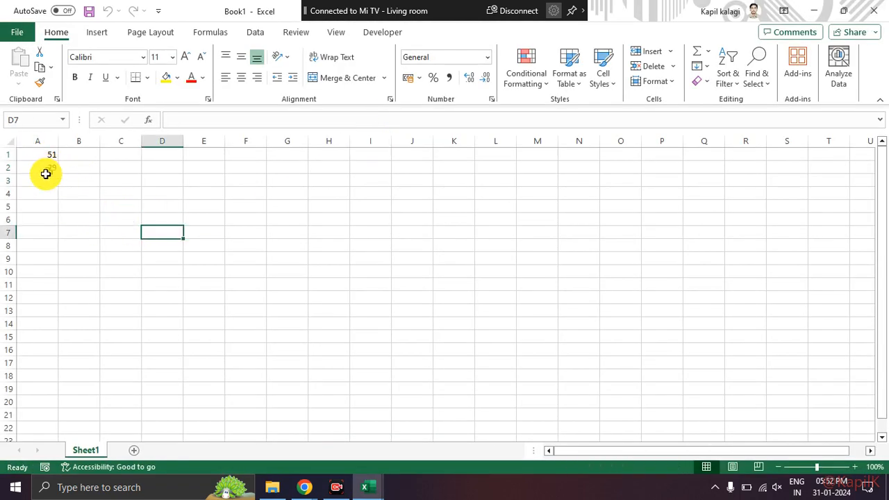
key("alt+Tab")
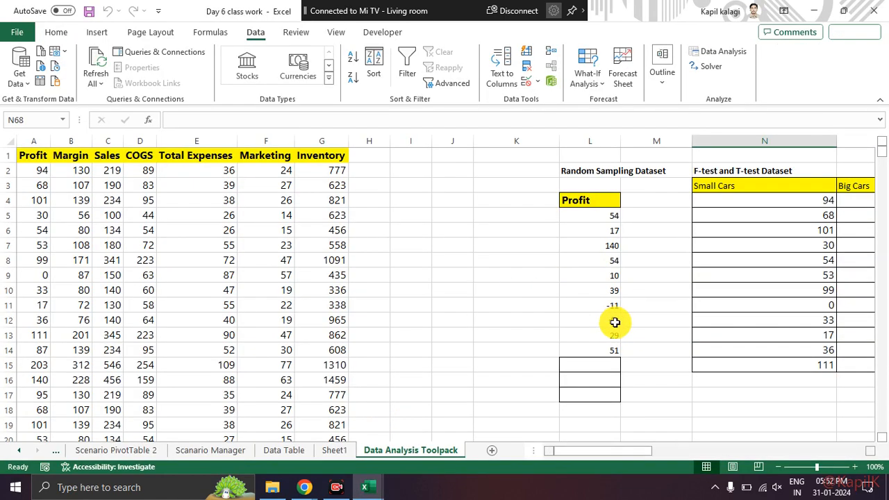
left_click(591, 351)
left_click(592, 334)
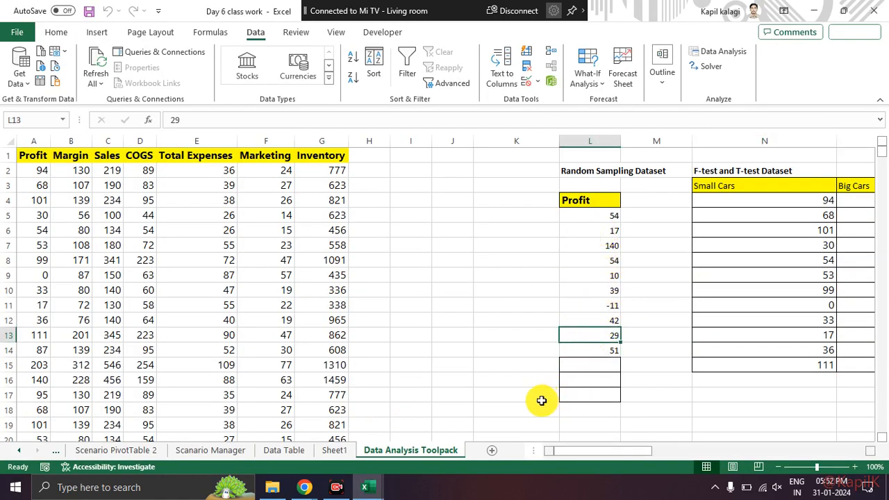
key("alt+Tab")
key("alt+Tab")
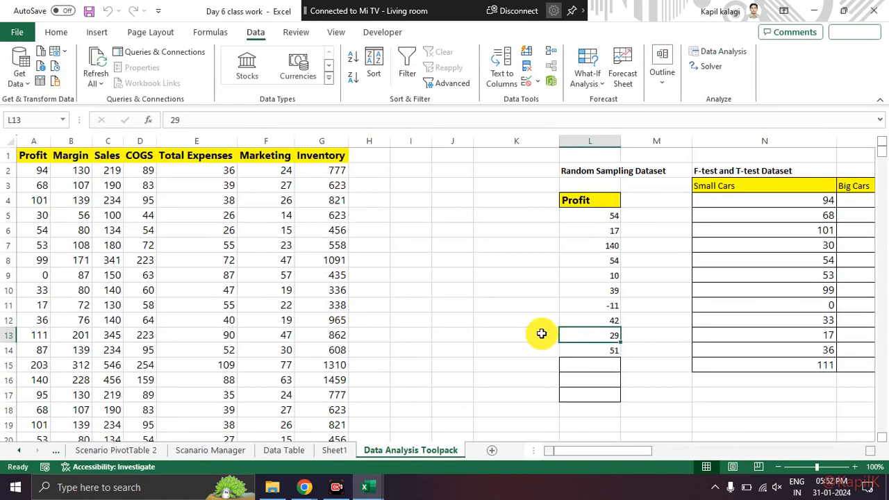
key("alt+Tab")
key("alt+Tab")
Step: Run Sampling again on L4:L14 with labels for 2 random samples, placing the output on the same sheet from cell M17
left_click_drag(611, 201, 617, 348)
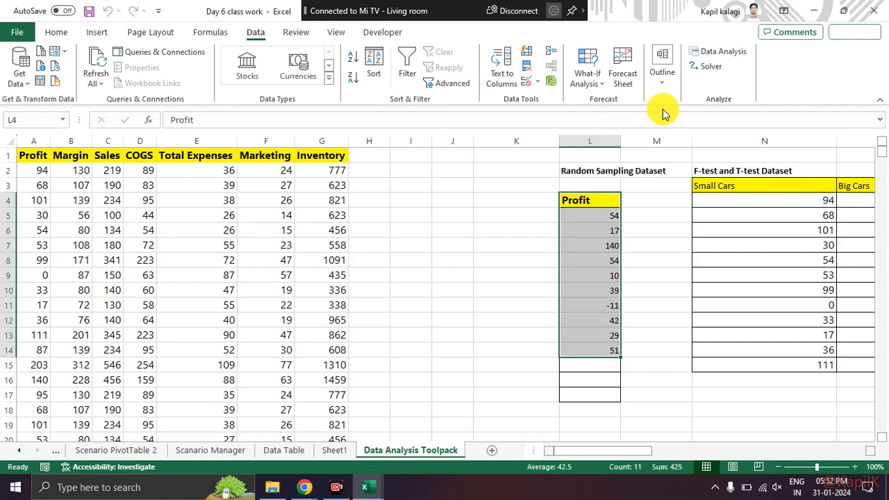
left_click(715, 59)
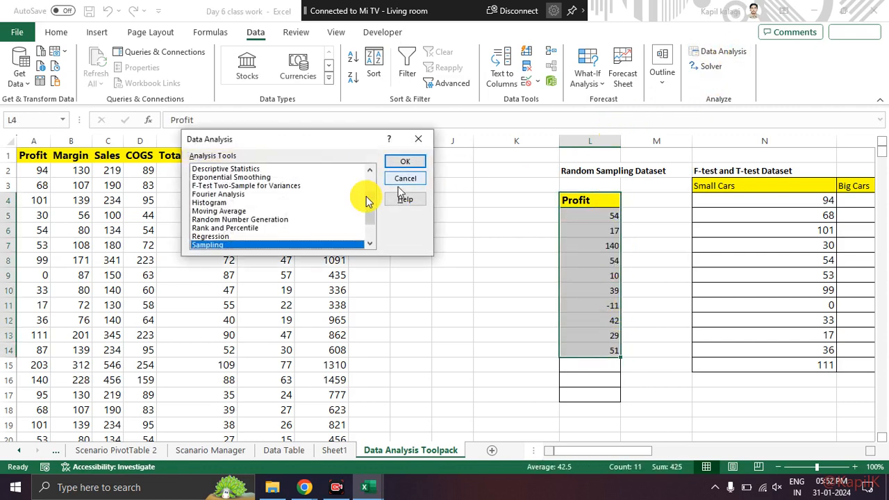
left_click(393, 161)
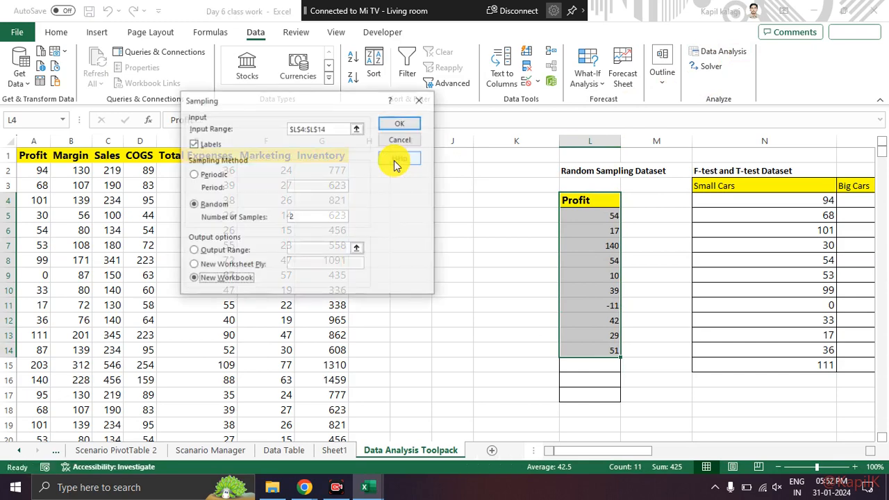
left_click(315, 217)
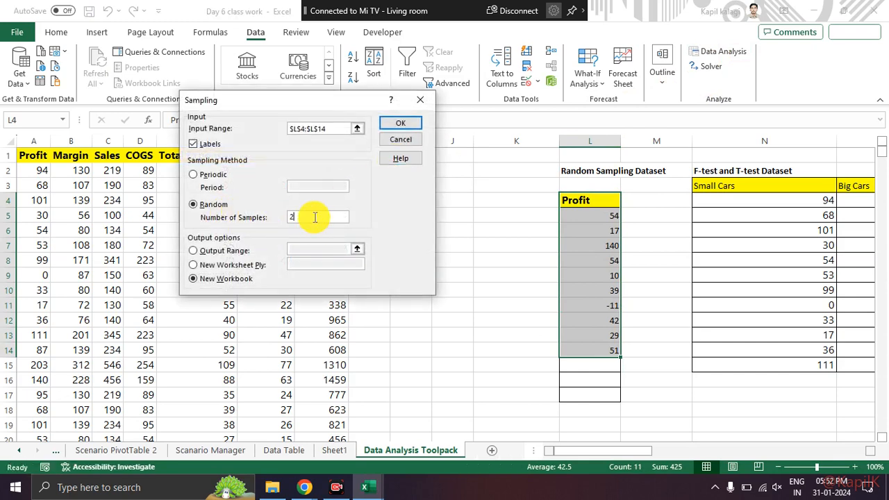
left_click(193, 264)
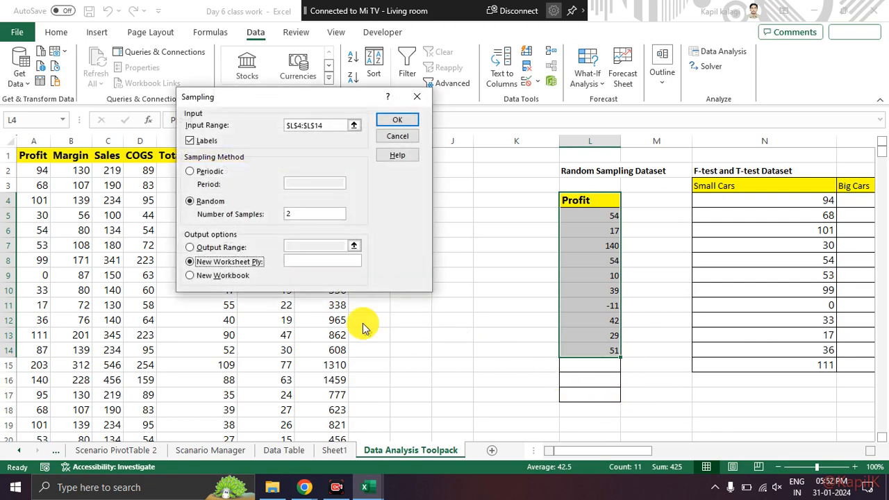
left_click(189, 247)
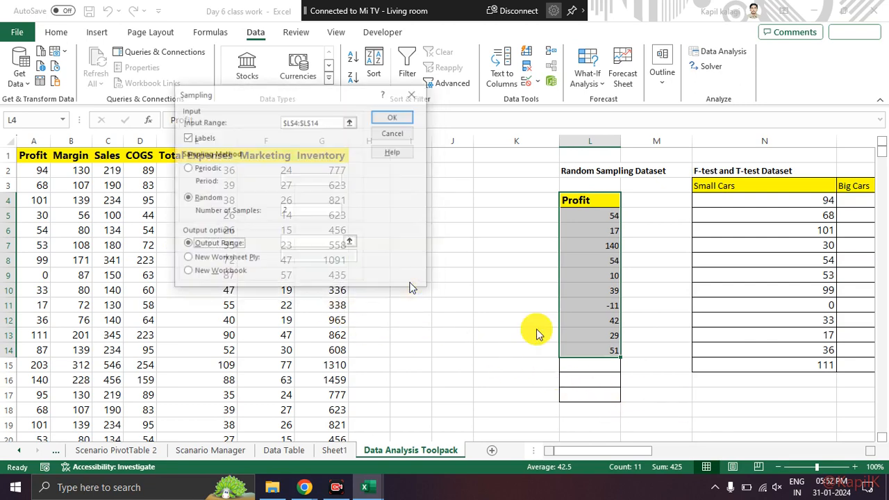
left_click(322, 245)
left_click(649, 394)
left_click(402, 117)
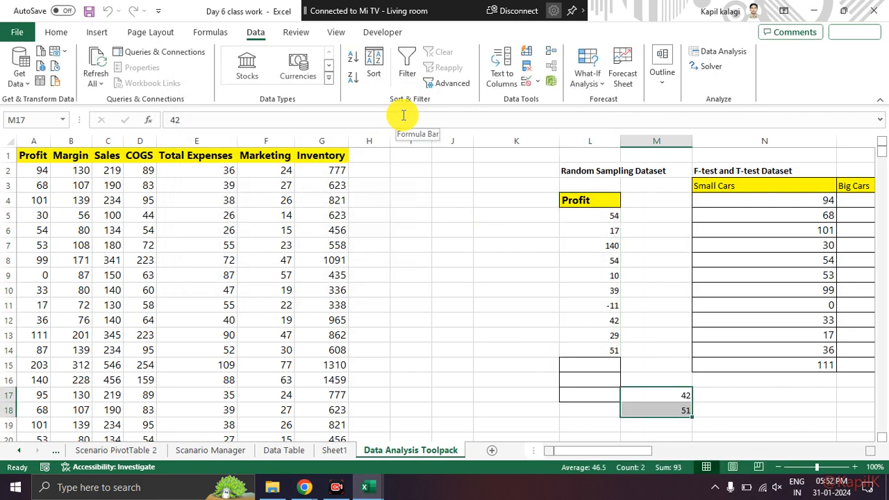
Step: Check the sampled values in M17 and M18 against the Profit values they were drawn from
left_click(675, 349)
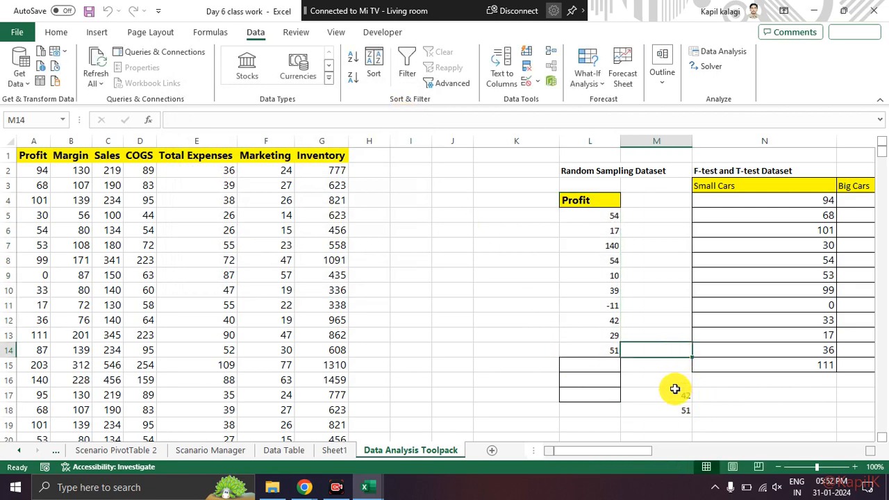
left_click(673, 394)
left_click(673, 410)
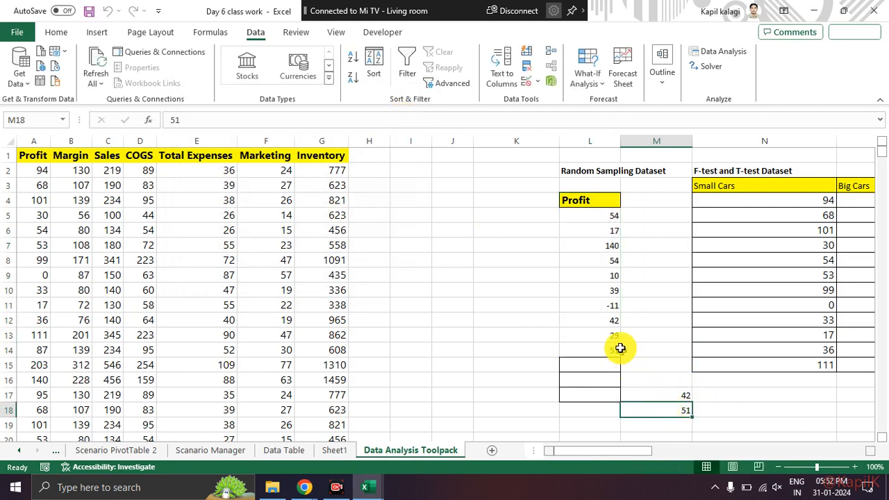
left_click(591, 320)
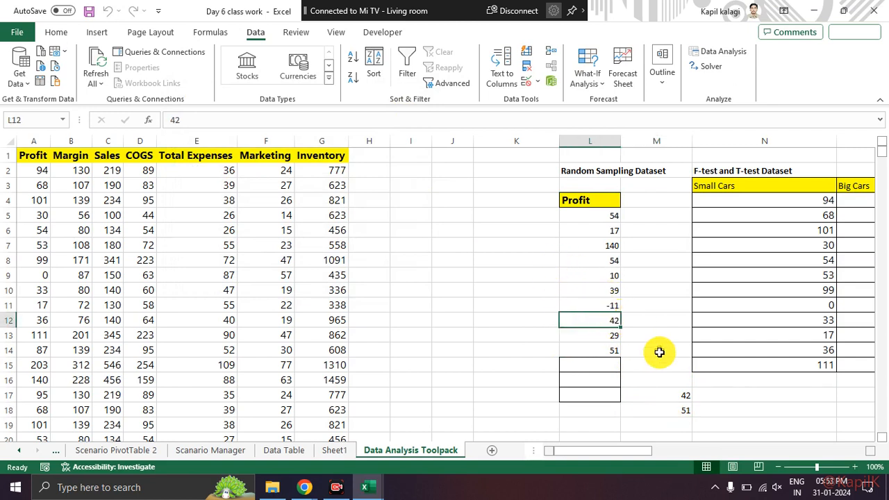
left_click(605, 351)
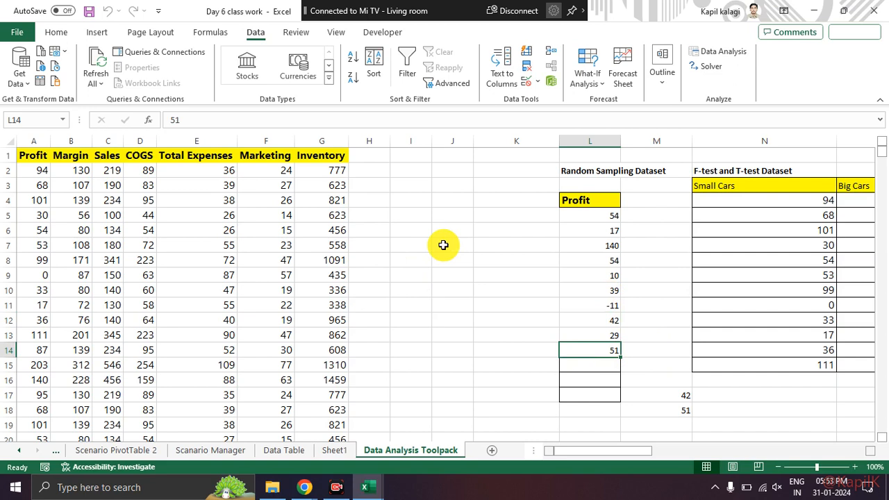
key("alt+Tab")
key("alt+Tab")
key("Tab")
key("alt+Tab")
key("alt+Tab")
key("Tab")
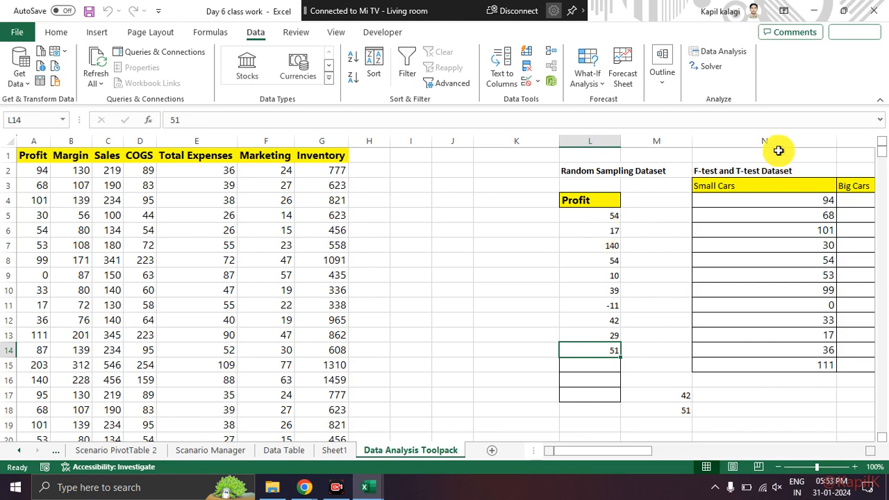
Step: Run Sampling on L4:L14 with labels, using the Periodic method with period 2 and placing the output from cell J17
left_click(725, 53)
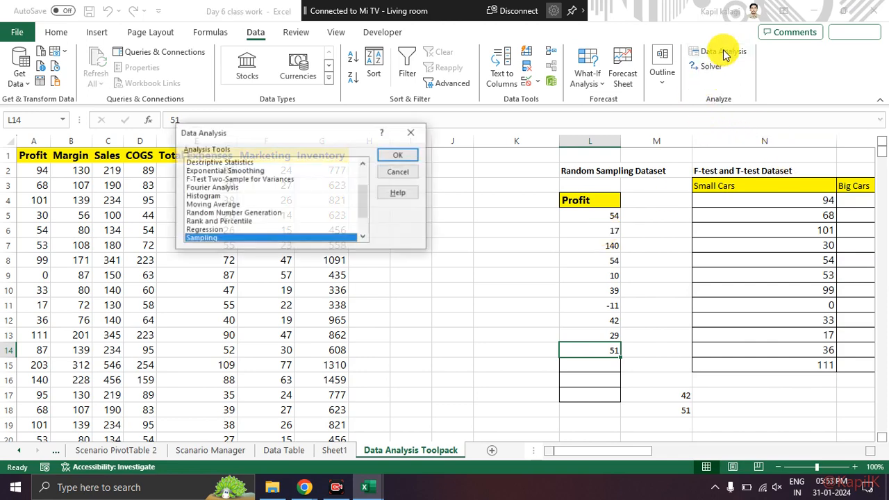
left_click(388, 160)
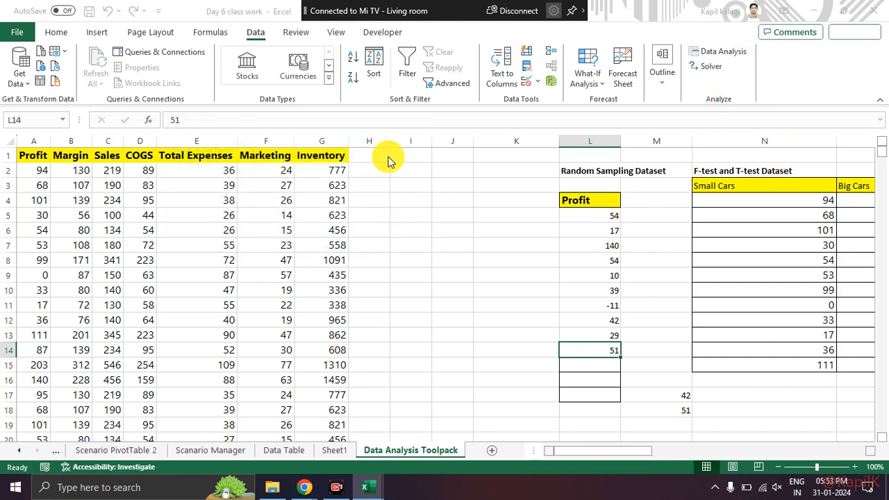
left_click(191, 167)
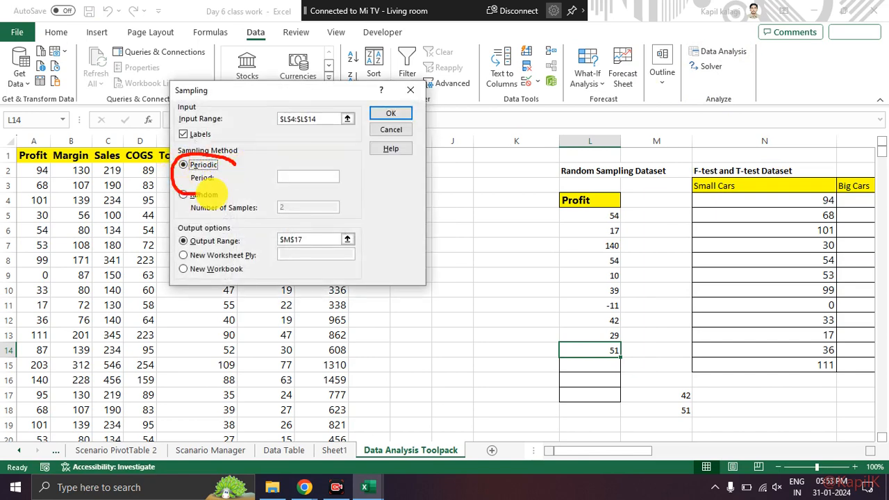
left_click(314, 178)
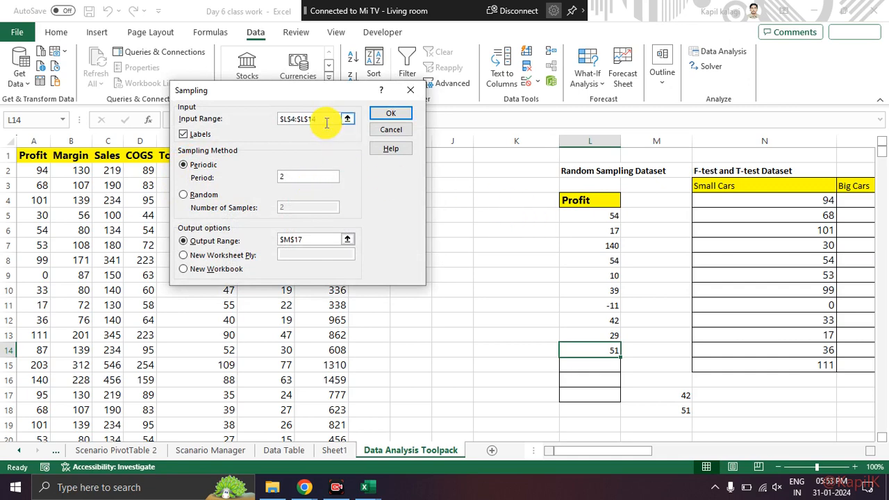
left_click(312, 240)
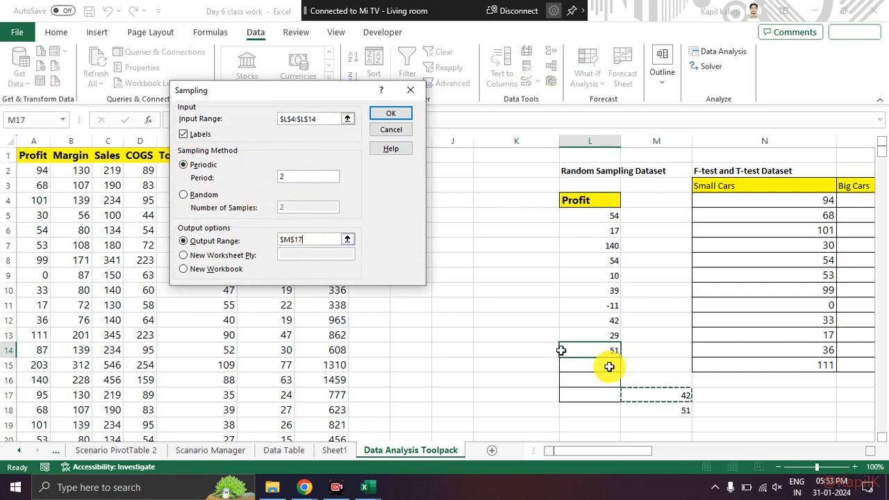
left_click(462, 393)
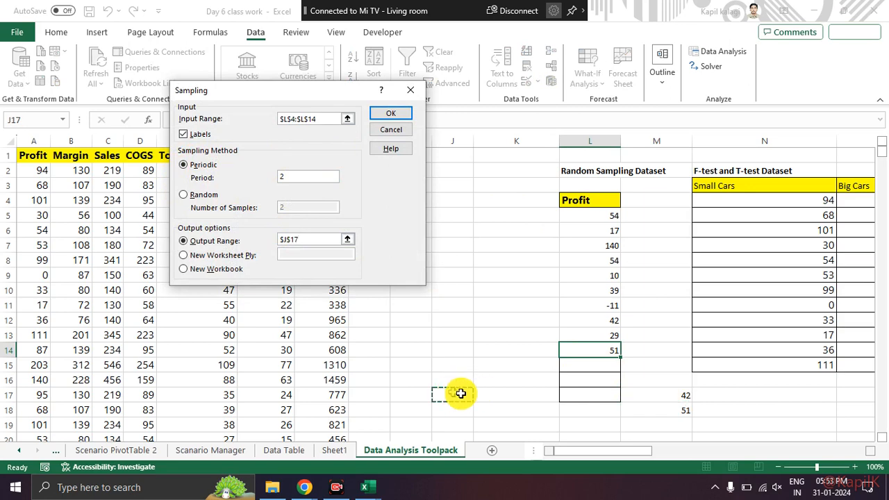
left_click(374, 113)
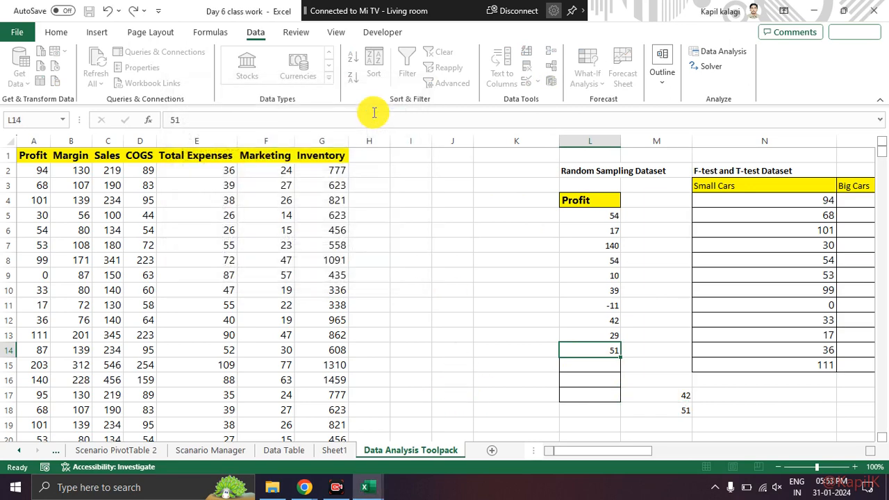
Step: Check the periodic samples listed from J17 against every second value in the Profit column
scroll(452, 216, "down", 1)
left_click(507, 246)
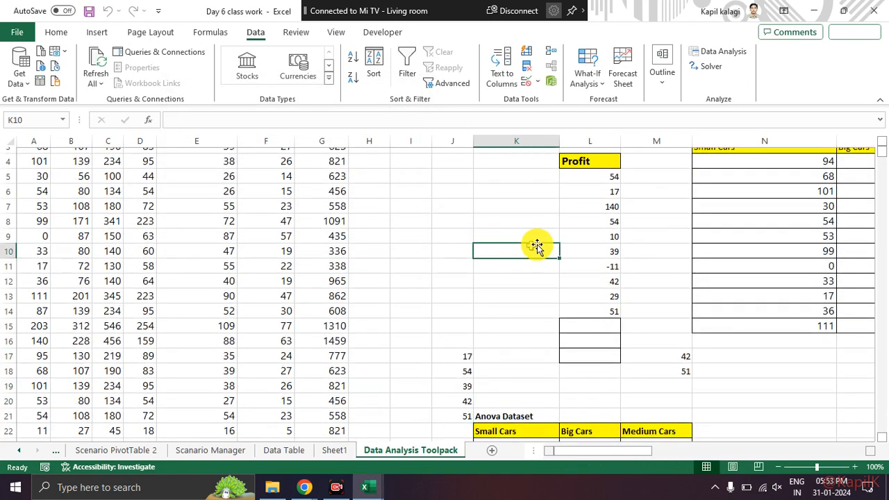
left_click(601, 193)
left_click(587, 224)
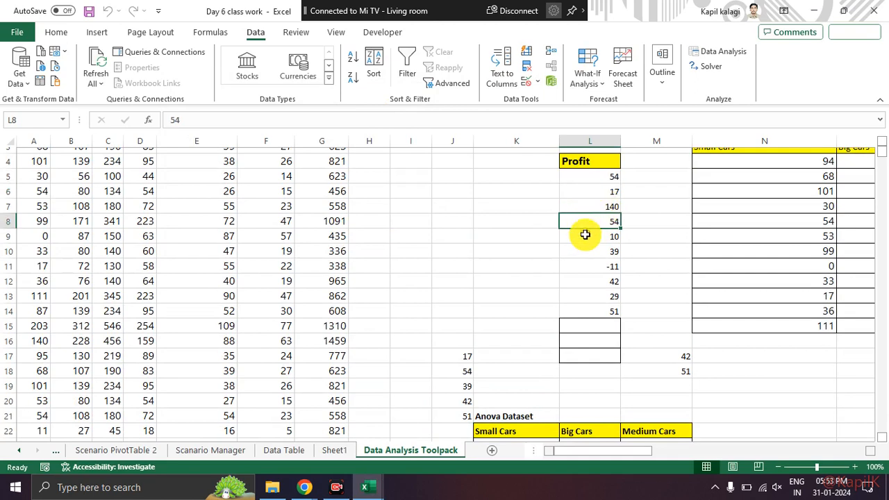
left_click(586, 251)
left_click(586, 281)
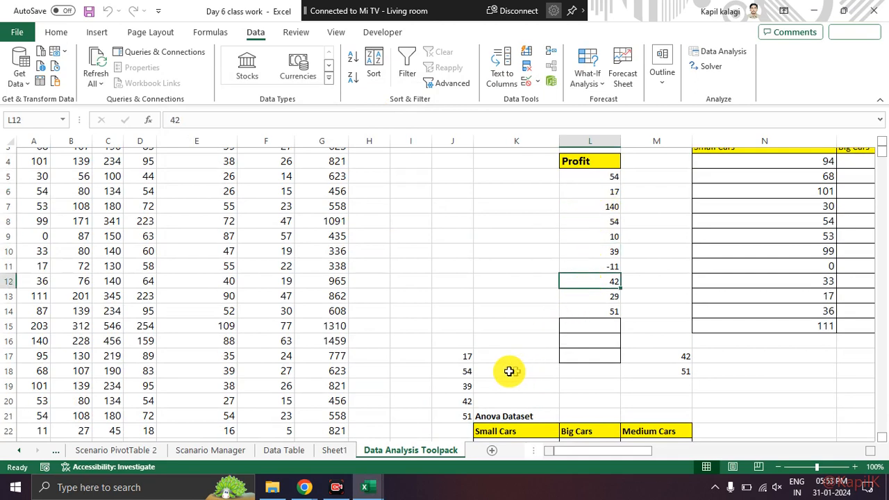
Step: Clear the periodic sampling output from J17:J21
left_click_drag(463, 353, 454, 405)
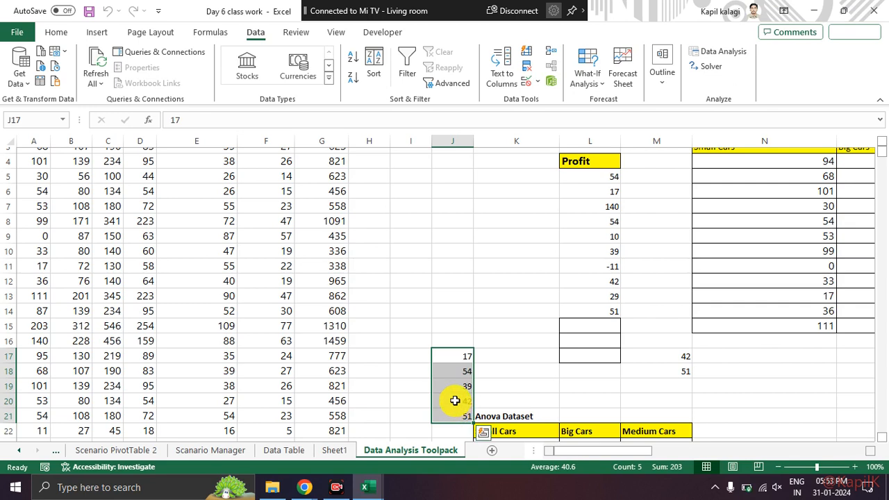
key("Delete")
left_click(479, 285)
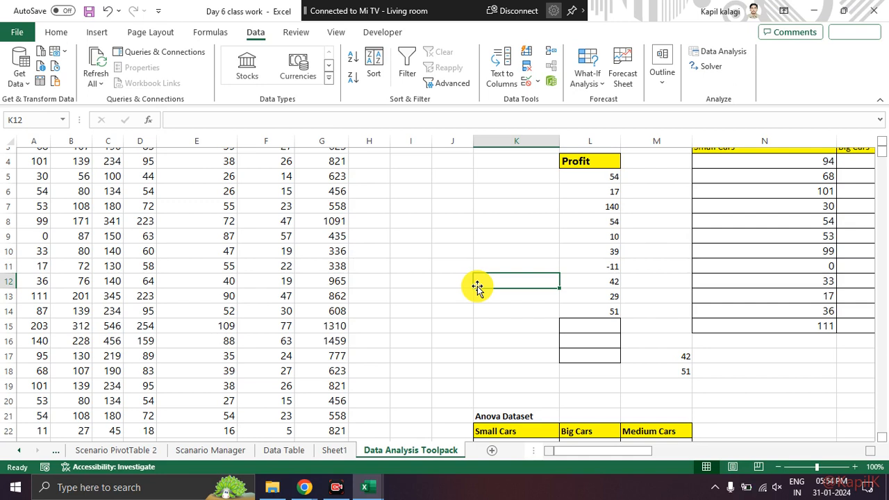
Step: Look over the Anova Dataset and both columns of the F-test and T-test Dataset
scroll(478, 286, "down", 3)
scroll(472, 289, "up", 4)
scroll(475, 294, "down", 4)
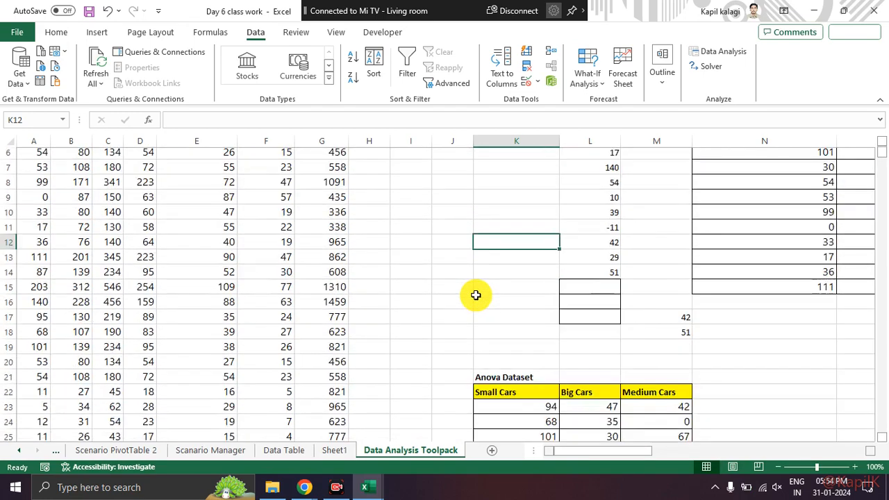
scroll(475, 294, "up", 5)
left_click_drag(649, 450, 680, 455)
left_click_drag(659, 459, 655, 458)
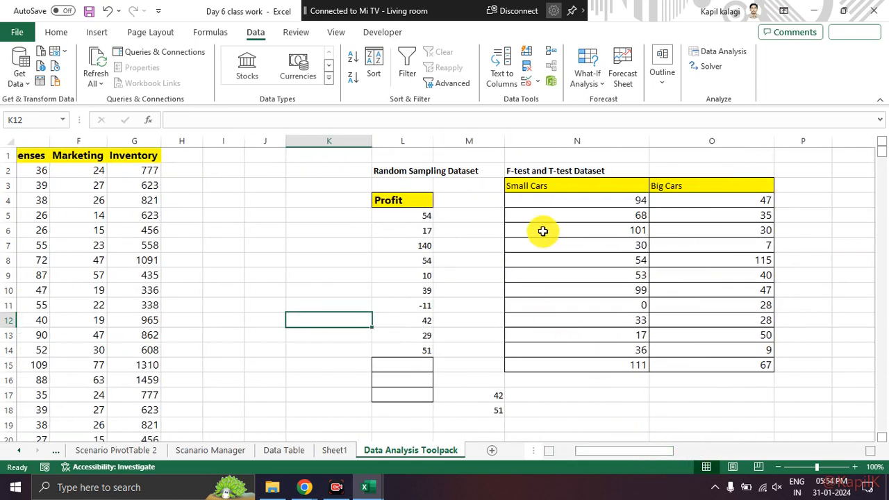
scroll(507, 303, "down", 5)
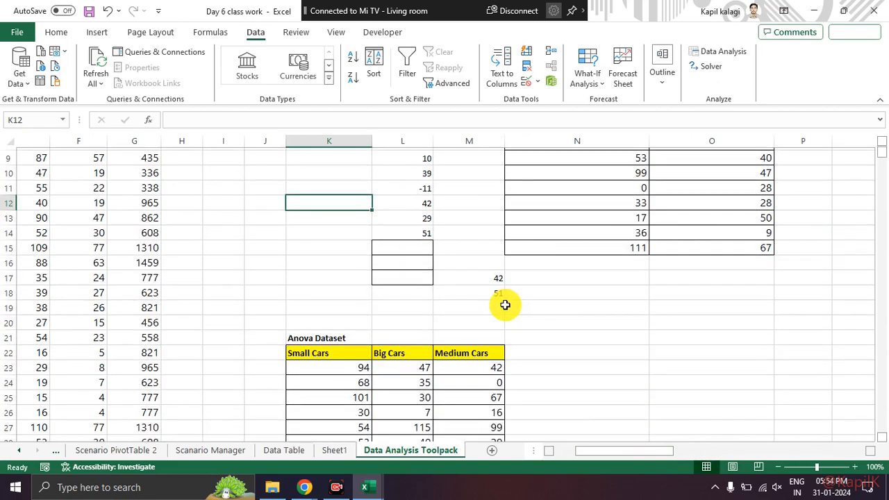
scroll(482, 312, "up", 1)
scroll(484, 306, "up", 5)
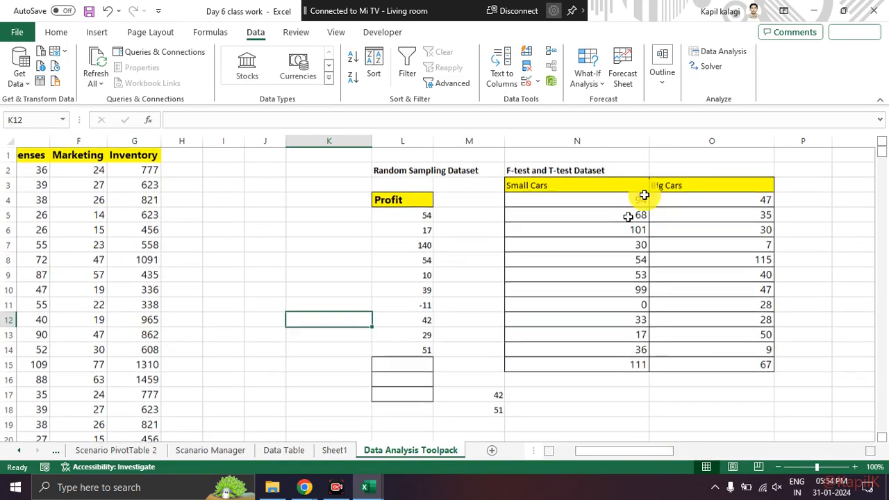
left_click(710, 67)
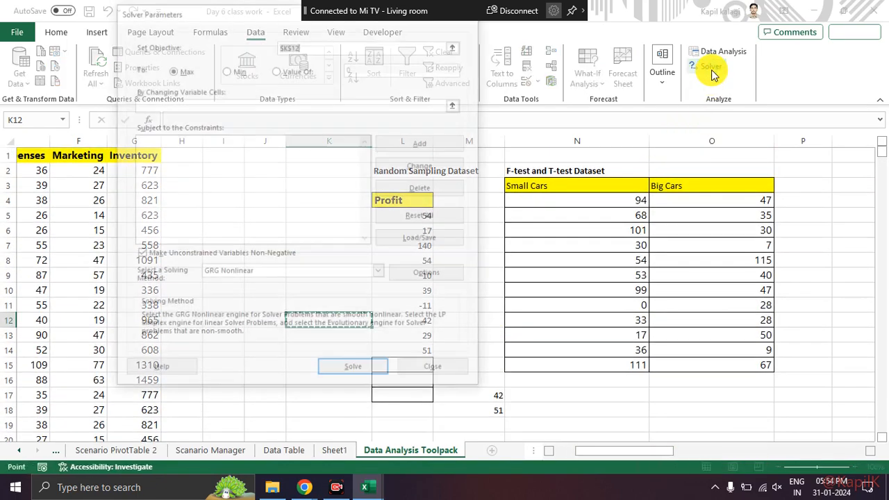
left_click_drag(252, 14, 225, 116)
left_click(447, 96)
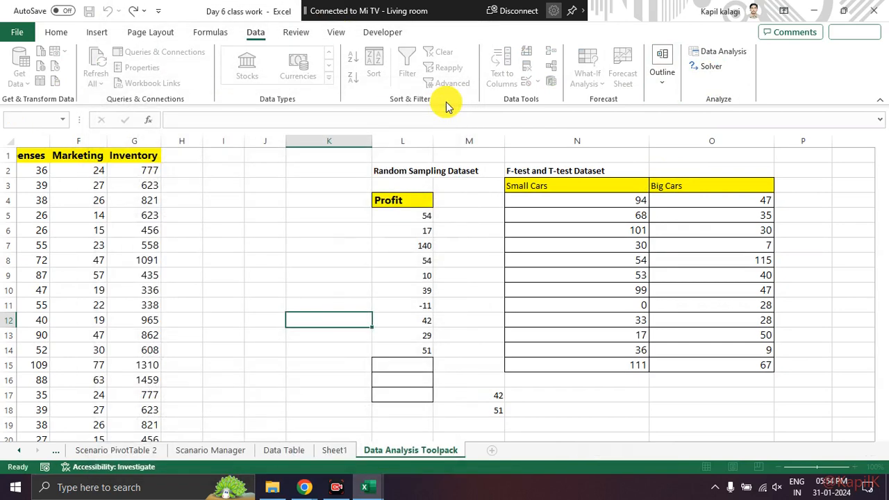
key("alt+Tab")
key("alt+Tab")
left_click(458, 179)
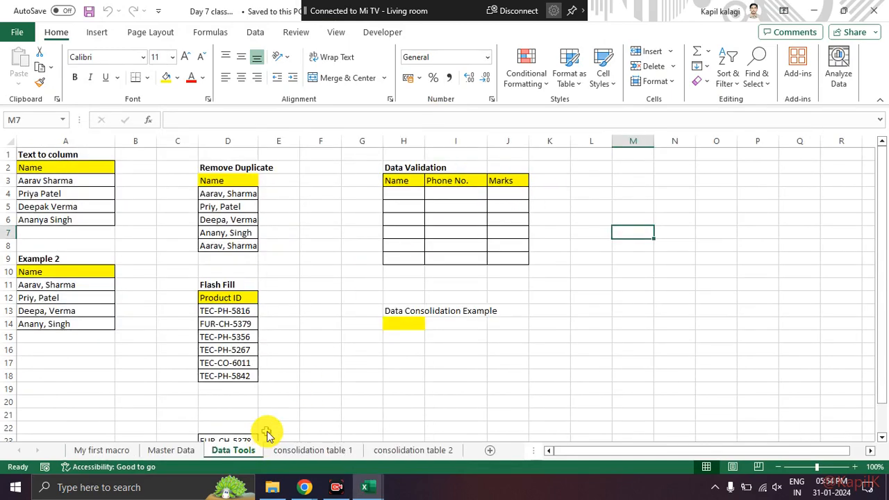
key("alt+Tab")
key("alt+Tab")
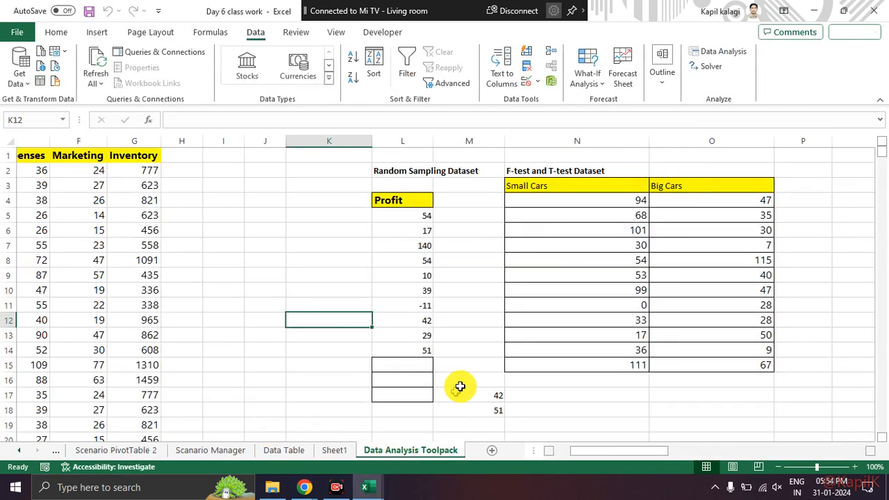
Step: Set up an F-Test Two-Sample for Variances with Small Cars N3:N15 as variable 1, Big Cars O3:O15 as variable 2, and labels enabled
left_click(720, 55)
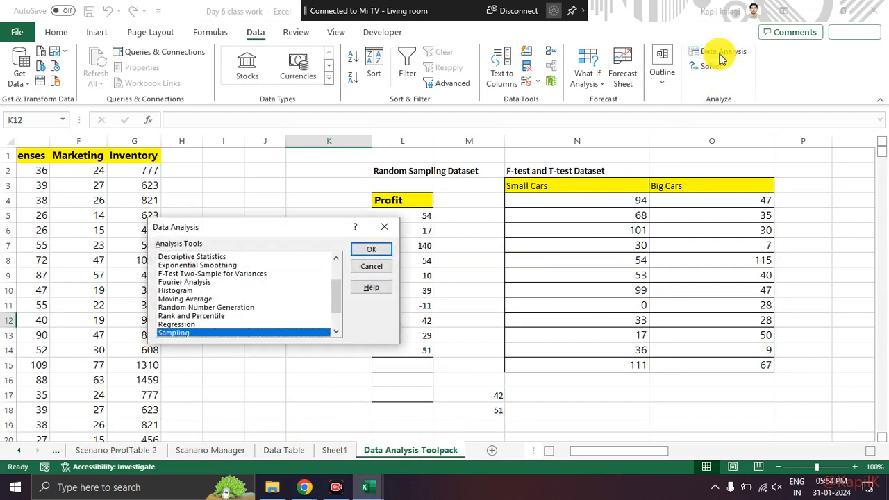
left_click(221, 275)
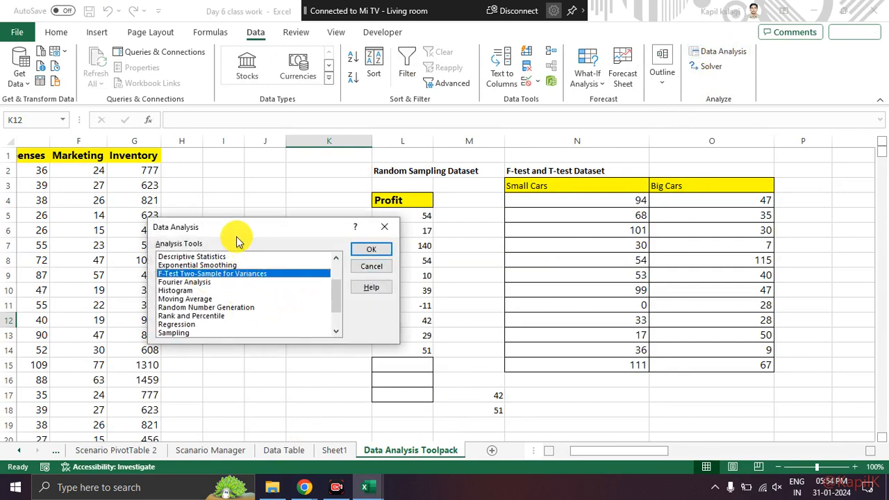
left_click_drag(243, 231, 316, 146)
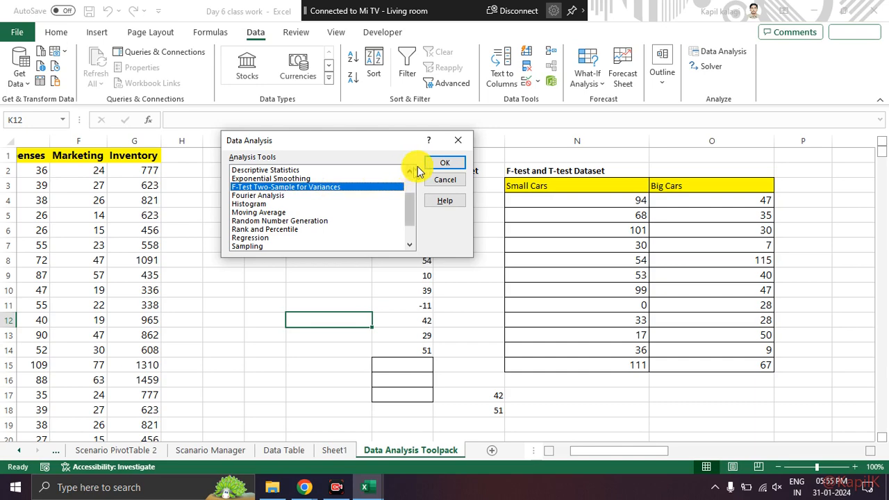
left_click(442, 164)
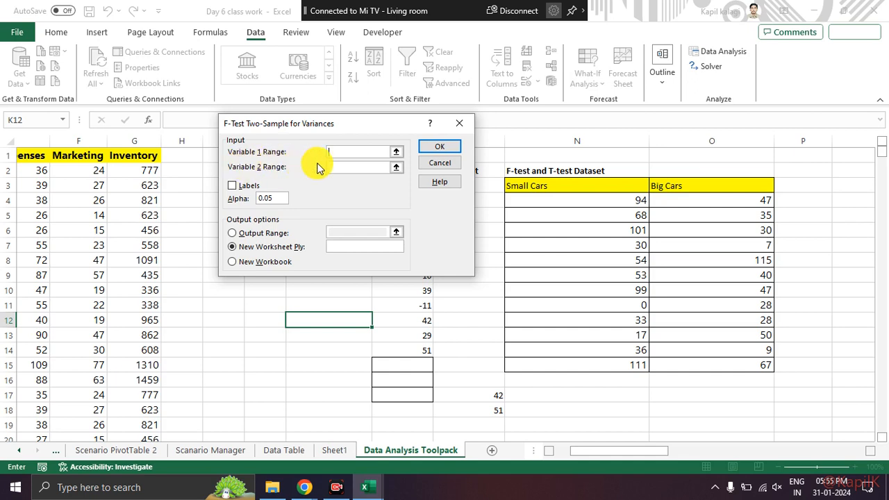
left_click_drag(602, 188, 615, 365)
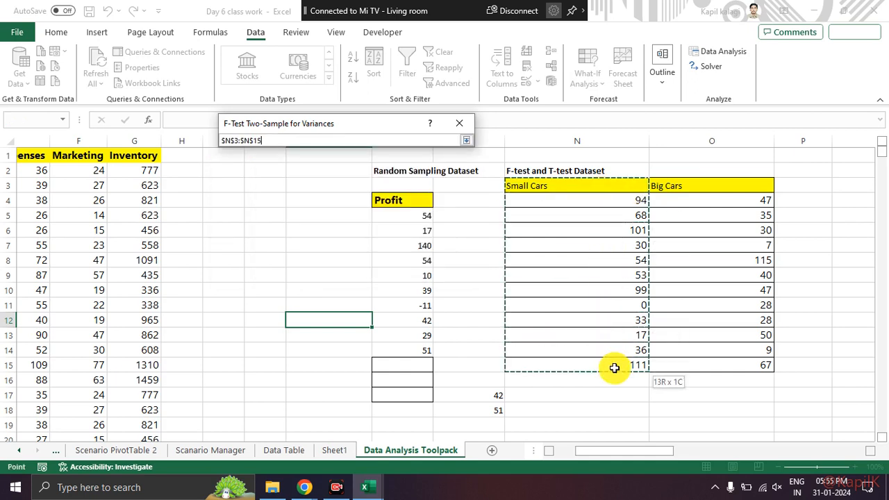
left_click(364, 167)
left_click_drag(698, 185, 716, 367)
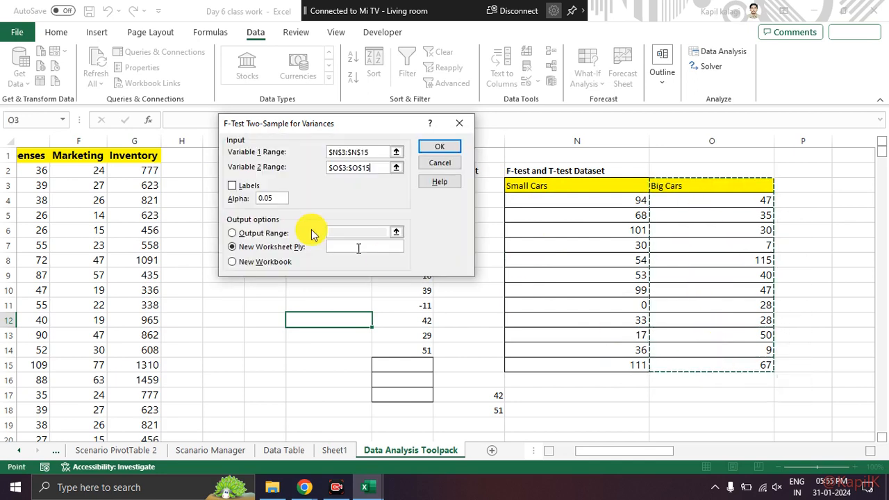
left_click(231, 185)
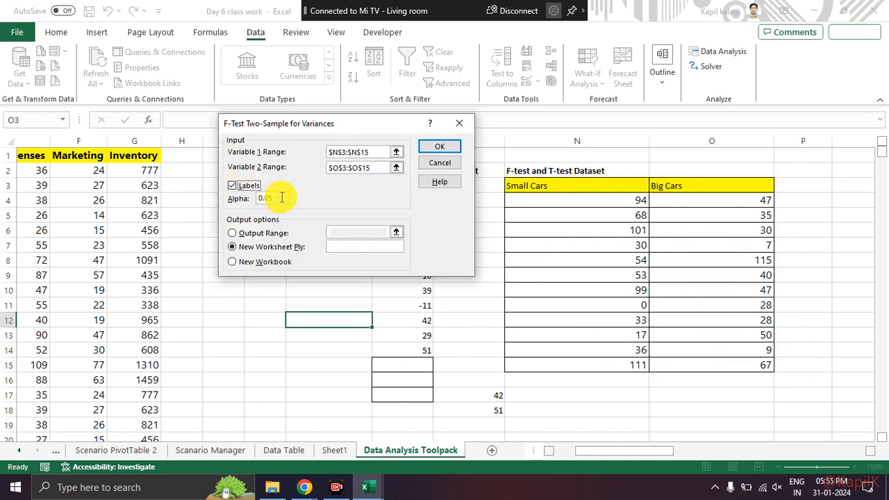
mouse_move(190, 336)
left_mouse_down()
mouse_move(276, 298)
mouse_move(410, 183)
mouse_move(545, 284)
mouse_move(600, 305)
left_mouse_up()
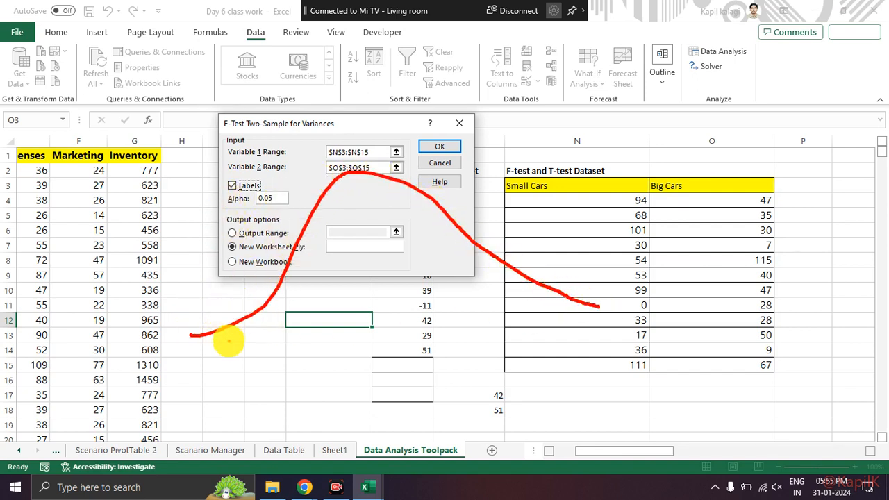
key("Escape")
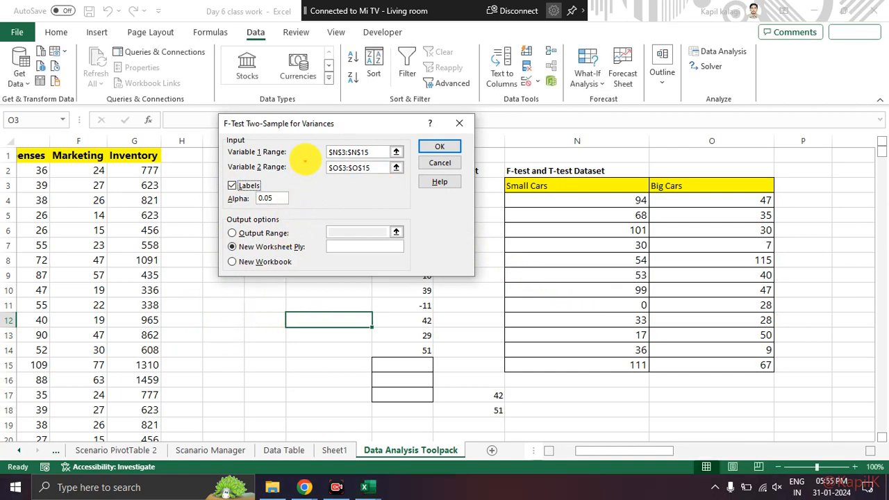
mouse_move(177, 333)
left_mouse_down()
mouse_move(389, 184)
mouse_move(603, 341)
left_mouse_up()
left_click_drag(221, 200, 225, 420)
left_click_drag(516, 166, 544, 424)
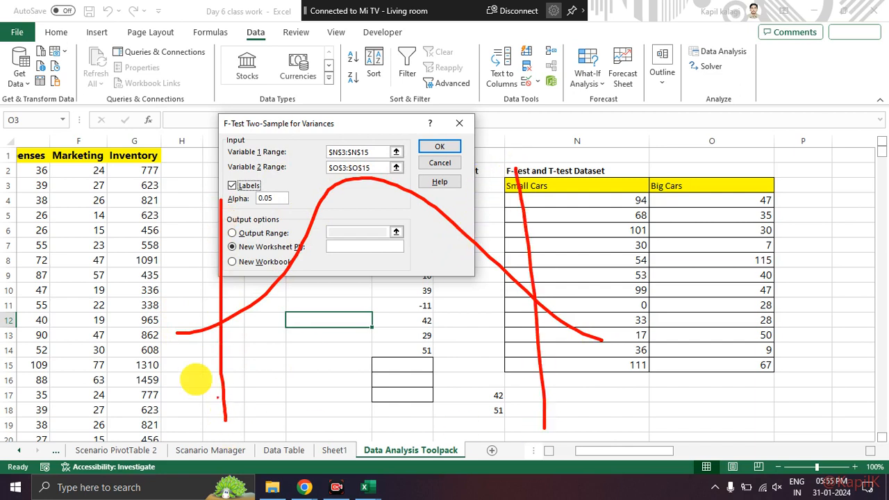
left_click_drag(118, 356, 802, 358)
left_click_drag(176, 340, 214, 344)
mouse_move(540, 337)
left_mouse_down()
mouse_move(590, 351)
mouse_move(598, 345)
left_mouse_up()
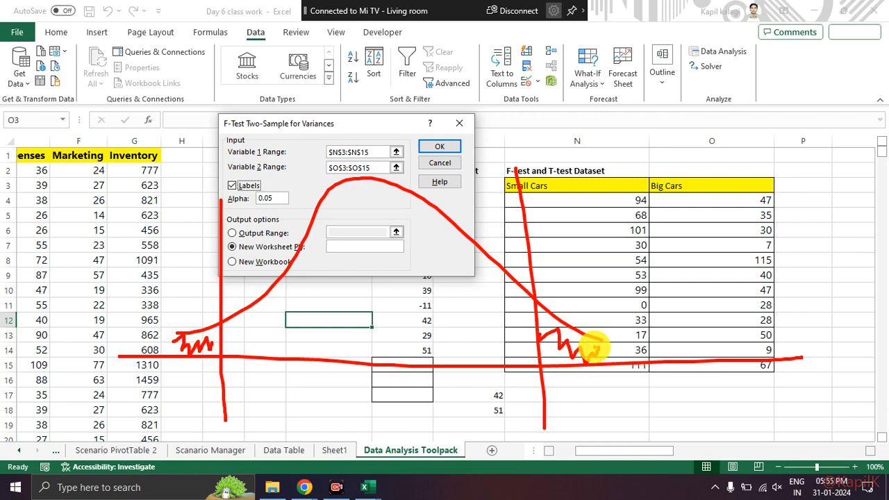
key("Escape")
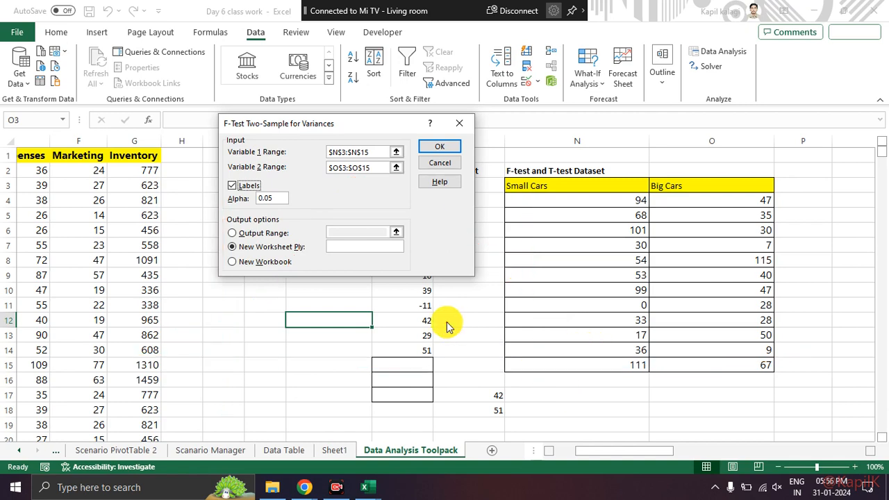
Step: Send the F-test output to the current sheet starting at Q5 and run the test
left_click(232, 234)
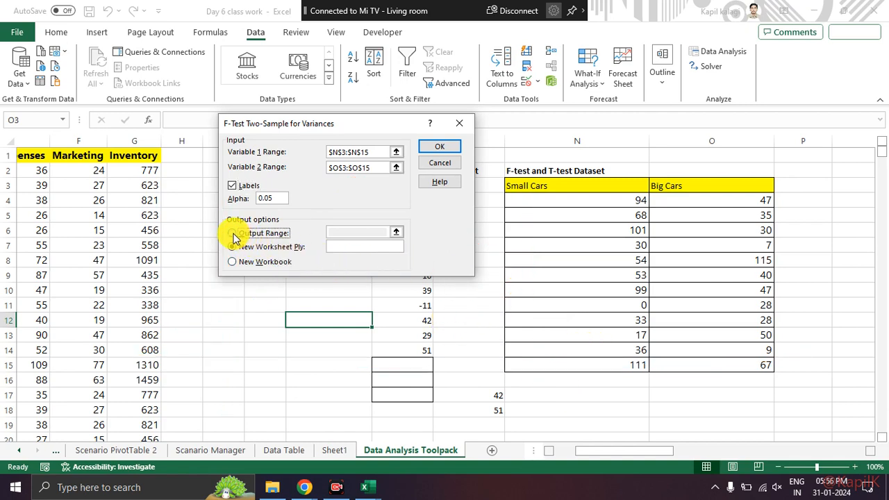
left_click(347, 230)
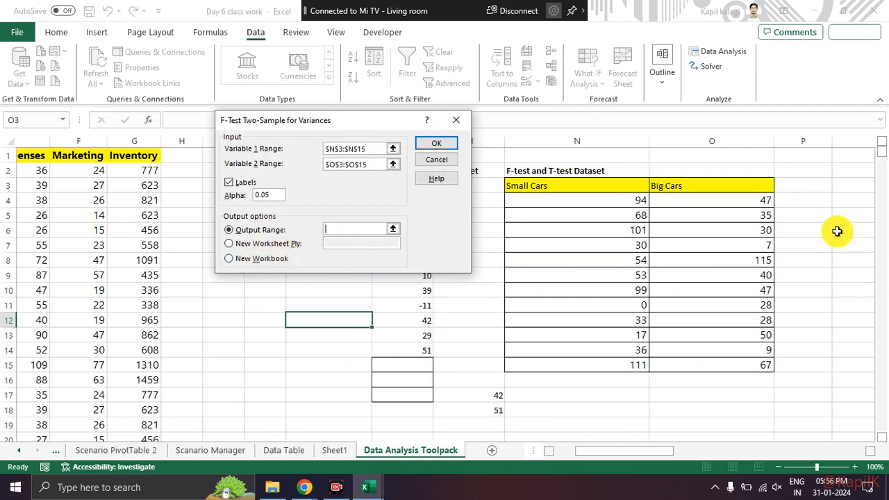
left_click(853, 215)
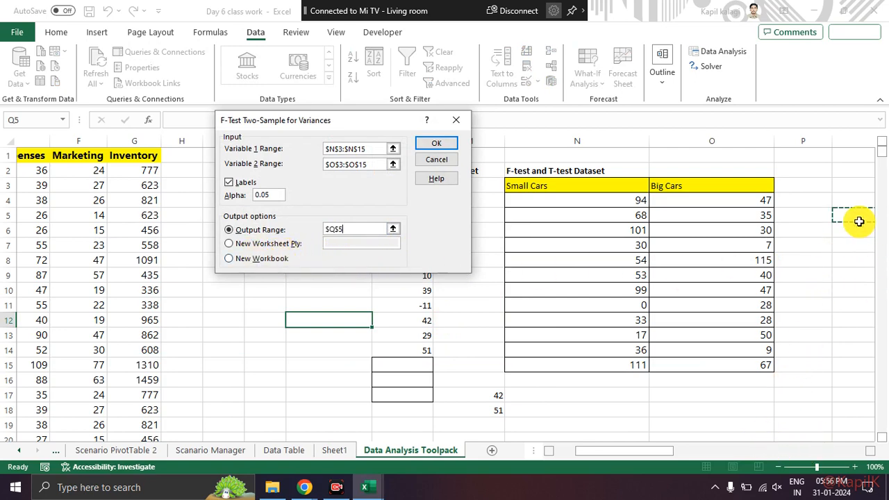
mouse_move(652, 448)
left_mouse_down()
mouse_move(699, 405)
mouse_move(778, 456)
mouse_move(633, 451)
mouse_move(663, 451)
left_mouse_up()
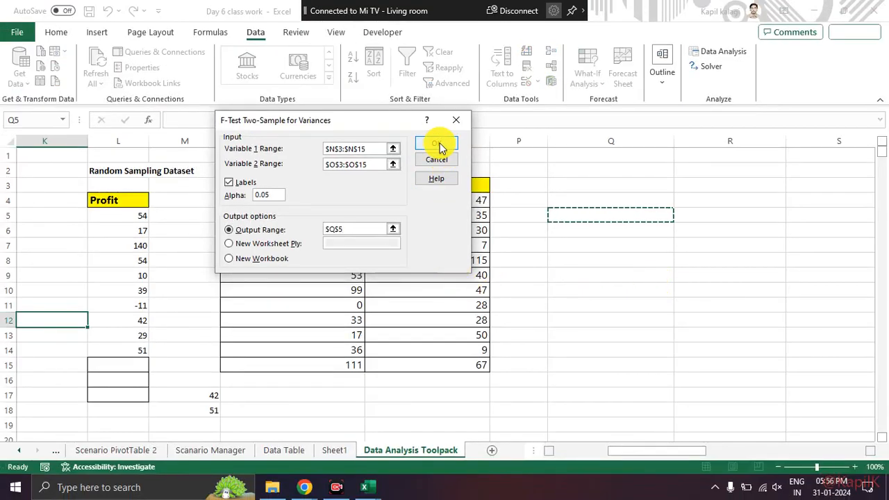
left_click(433, 136)
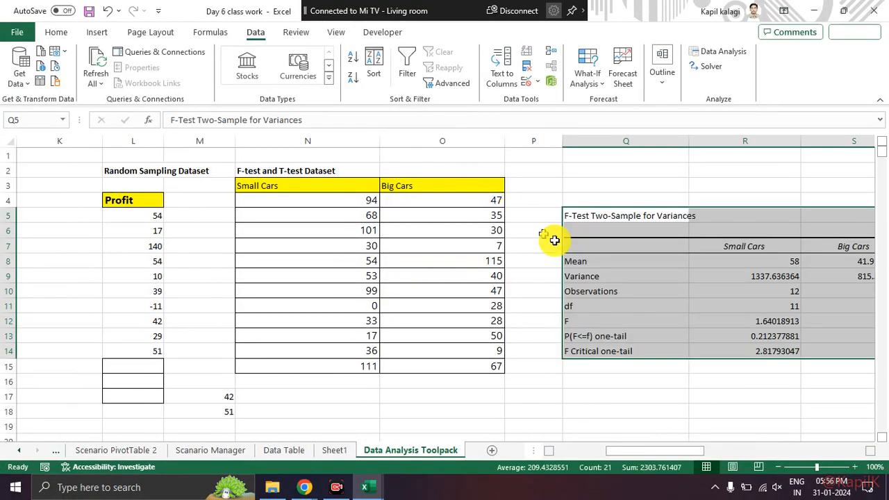
Step: Review the F-test output for Small Cars and Big Cars, covering mean, variance, observations, F and the one-tail probability rows
left_click(644, 333)
left_click_drag(673, 448, 702, 449)
left_click_drag(302, 215, 593, 312)
left_click(605, 359)
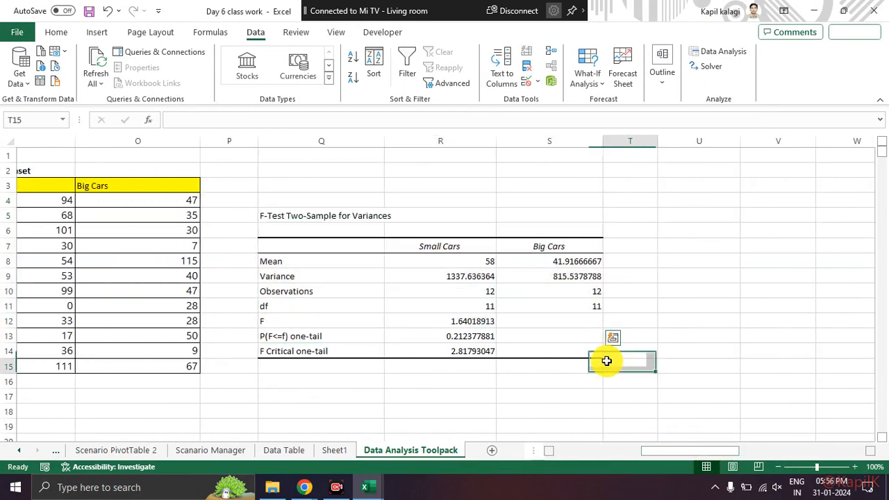
left_click(320, 258)
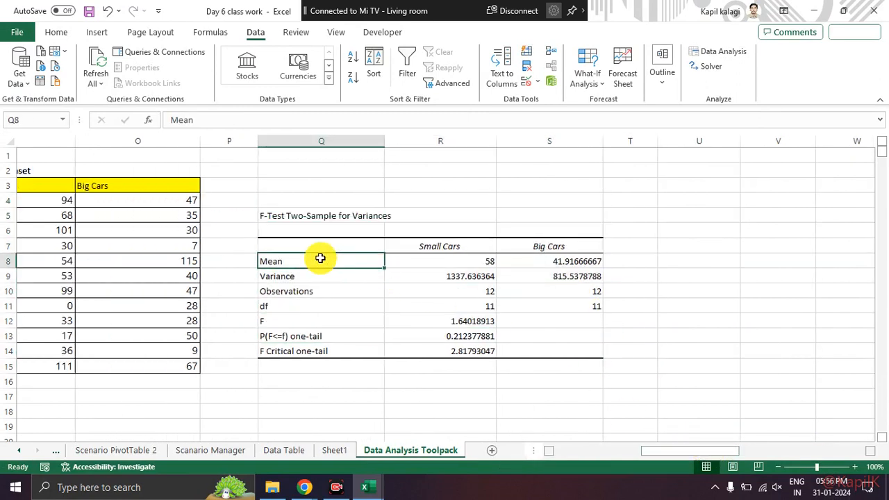
left_click(465, 263)
left_click(542, 274)
left_click(319, 275)
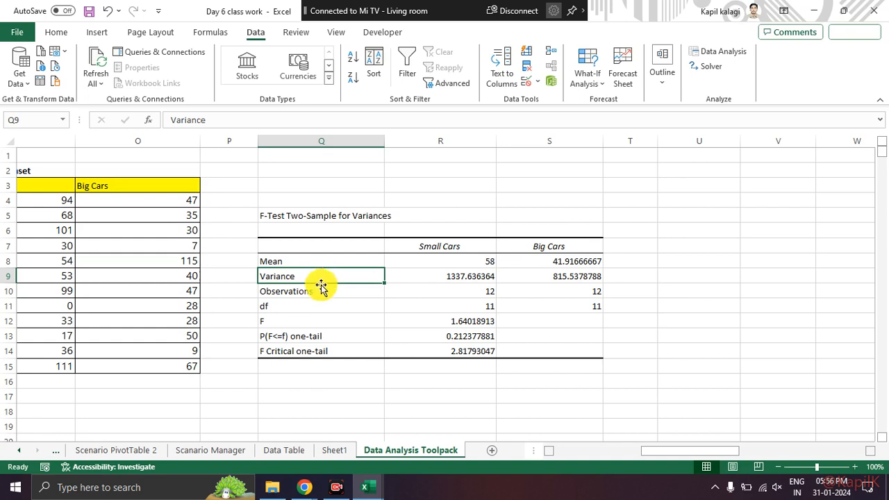
left_click(323, 291)
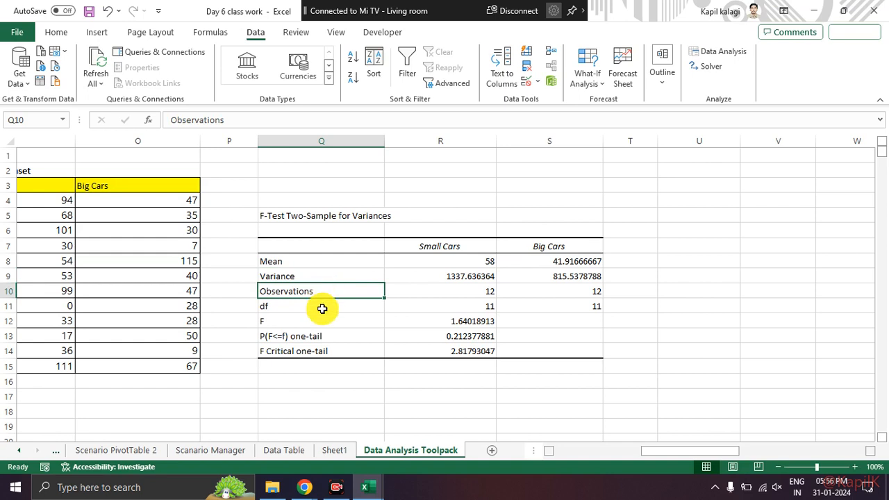
left_click(322, 318)
left_click_drag(322, 328, 323, 335)
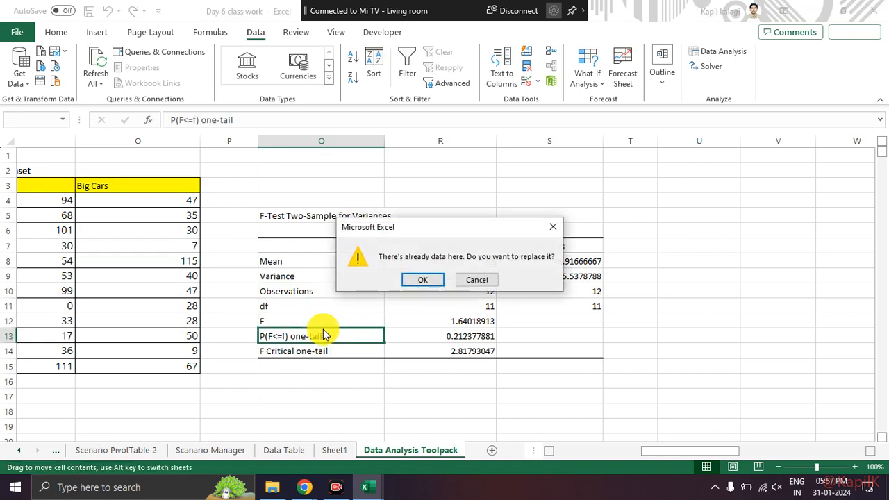
left_click(560, 230)
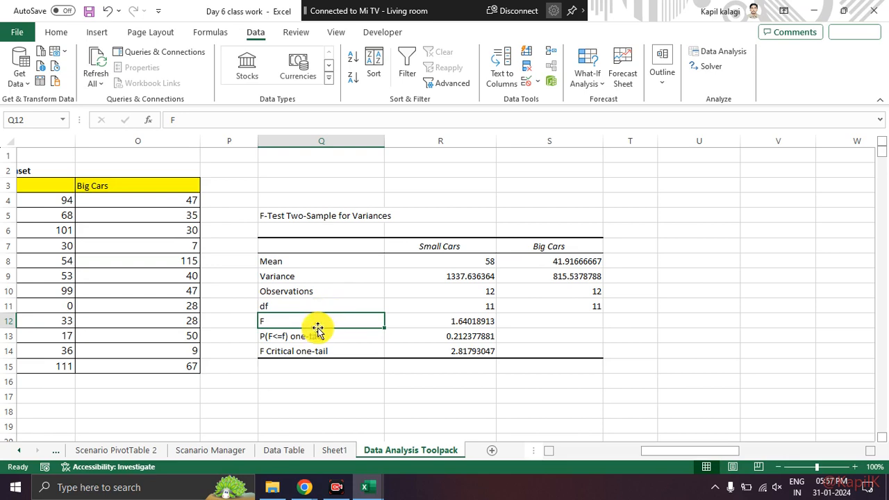
Step: Start a Descriptive Statistics analysis with the Small Cars column N3:N15 as the input range
left_click_drag(696, 457, 633, 452)
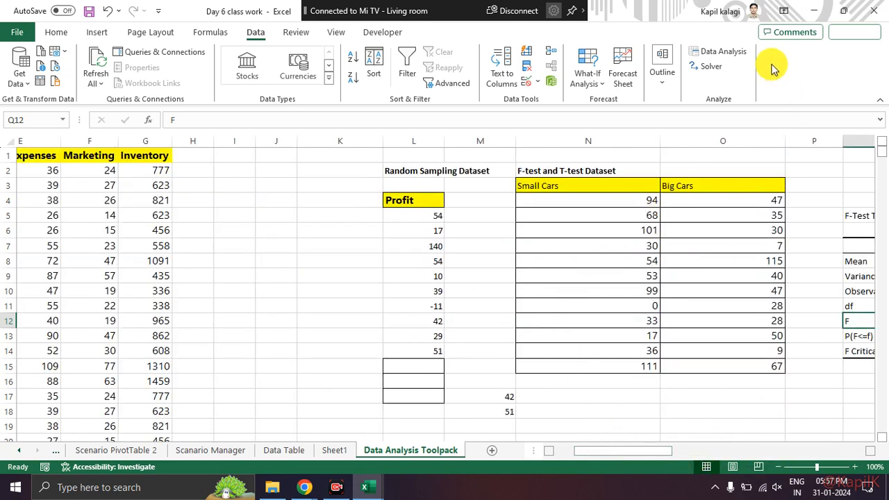
left_click(732, 52)
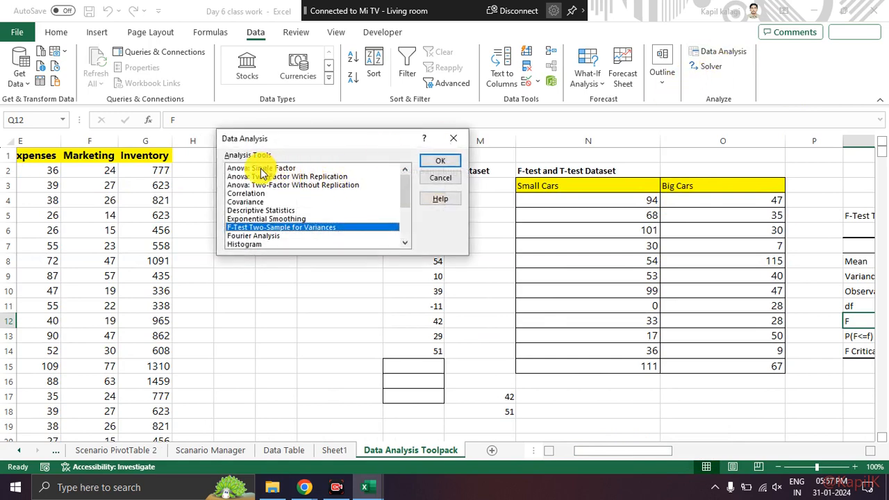
left_click(250, 209)
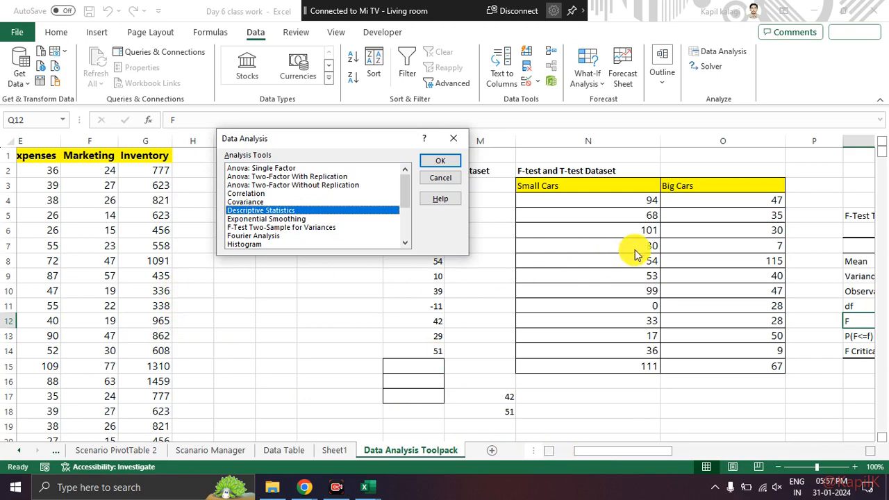
left_click(442, 162)
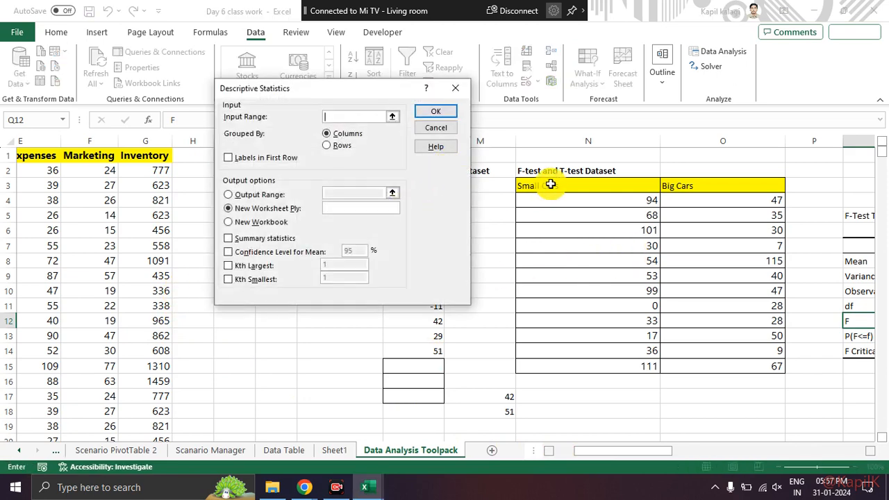
left_click_drag(609, 186, 621, 366)
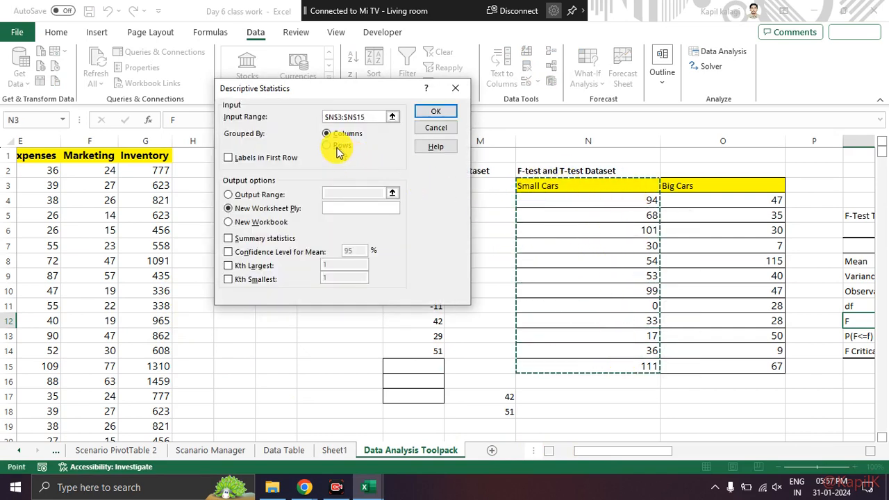
Step: Set the output range to O18, enable summary statistics and the 95% confidence level for mean, and try to run the analysis
left_click(226, 194)
left_click(231, 194)
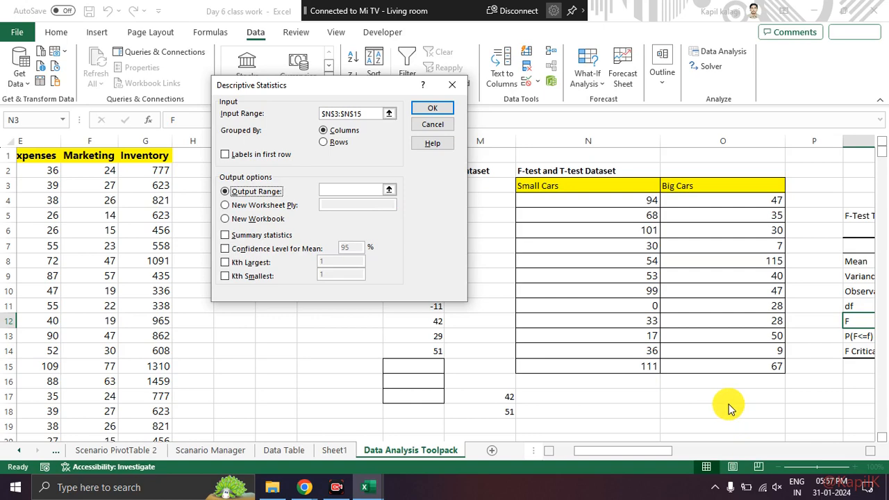
left_click(361, 193)
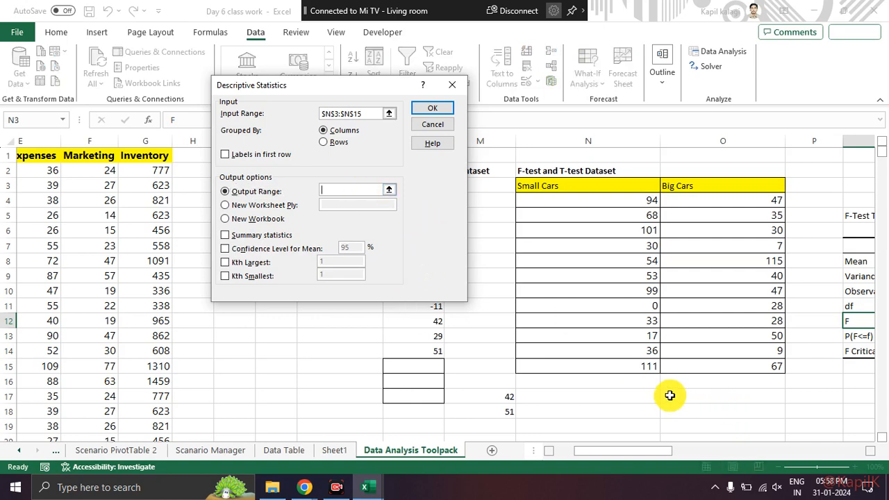
left_click(727, 411)
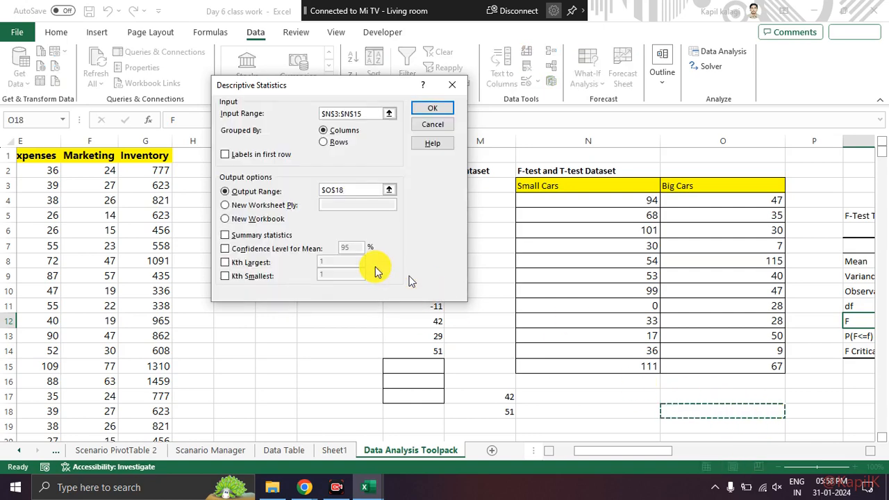
left_click(225, 236)
left_click(227, 248)
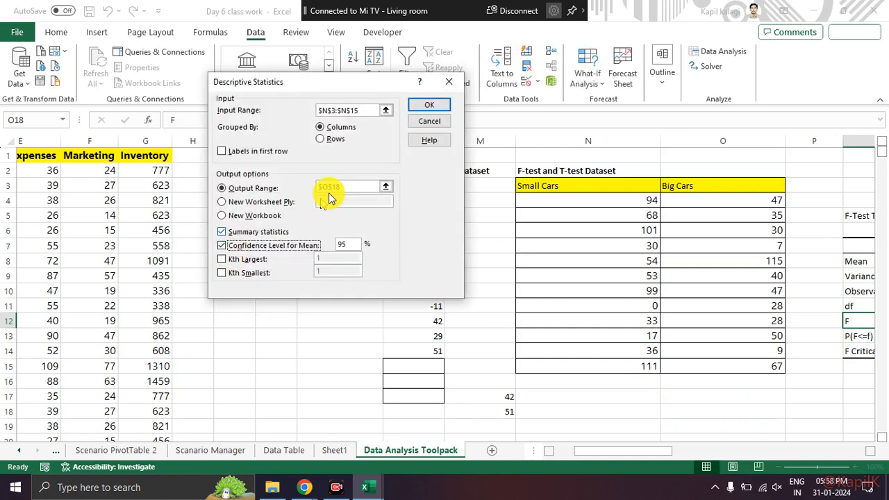
left_click(438, 105)
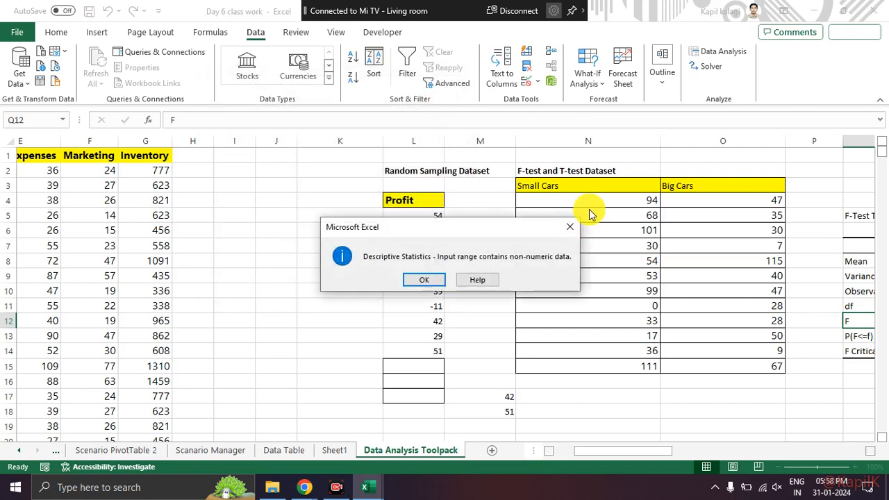
left_click(427, 279)
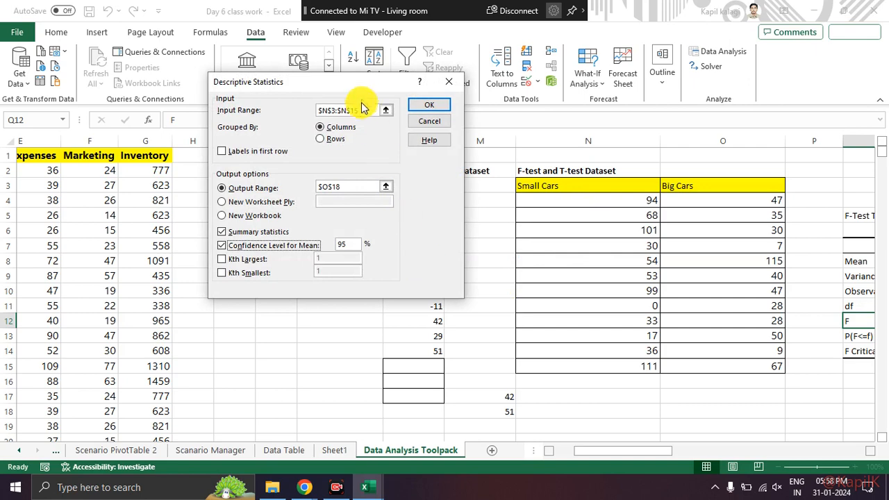
Step: Replace the input range with the numeric Small Cars values N4:N15 and run the descriptive statistics
left_click_drag(355, 109, 201, 101)
key("BackSpace")
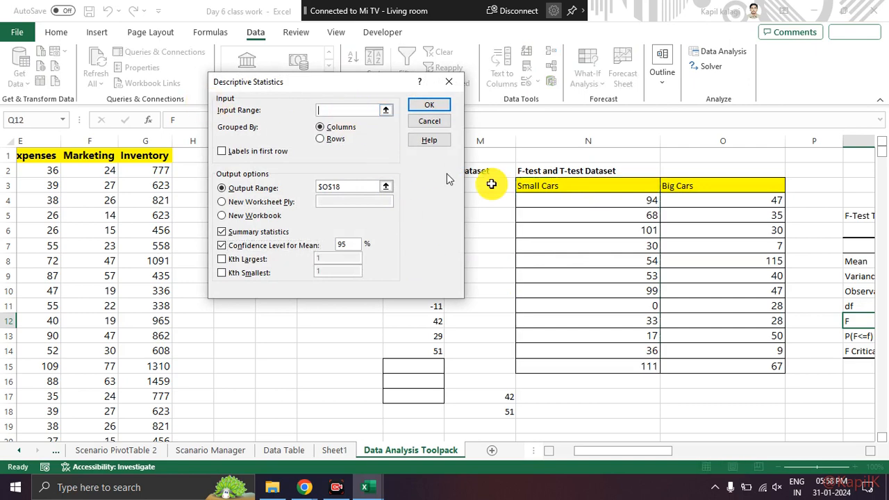
left_click_drag(564, 196, 581, 359)
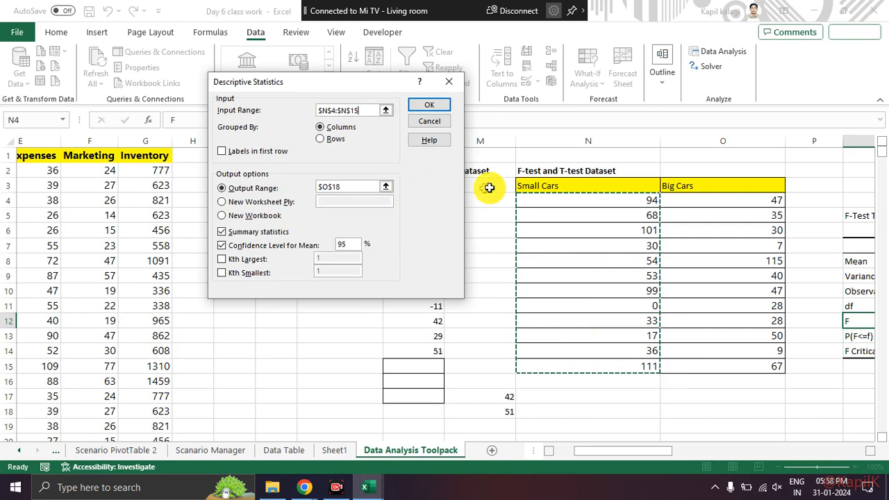
left_click(434, 107)
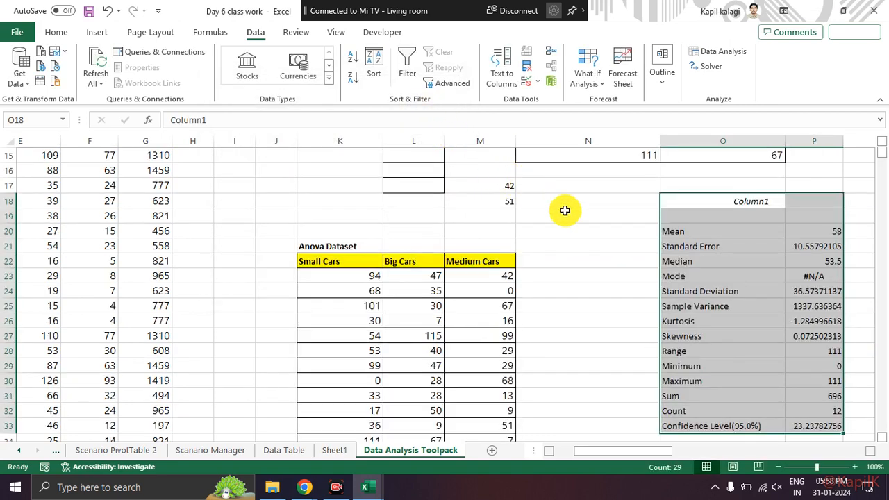
Step: Examine the descriptive statistics output row by row from mean and standard error through median, mode and deviation to kurtosis and skewness
scroll(549, 207, "up", 1)
scroll(525, 205, "down", 2)
left_click(570, 240)
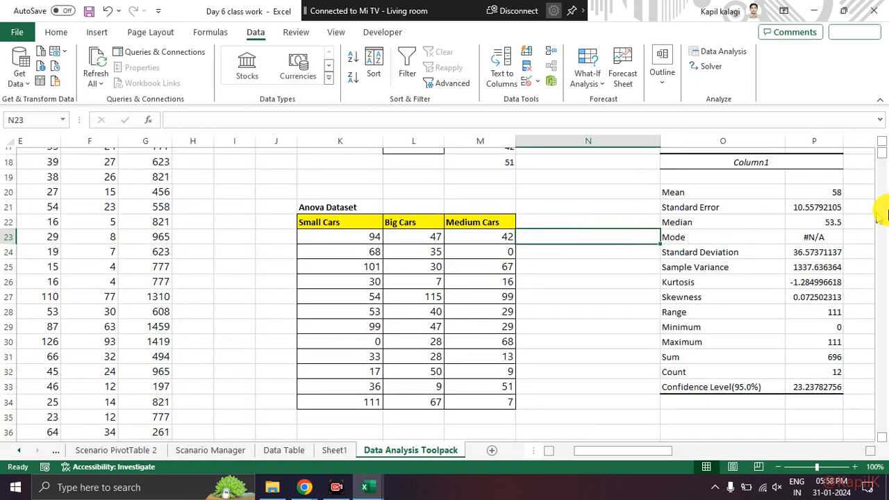
left_click_drag(708, 193, 835, 200)
left_click(814, 223)
left_click_drag(739, 207, 829, 207)
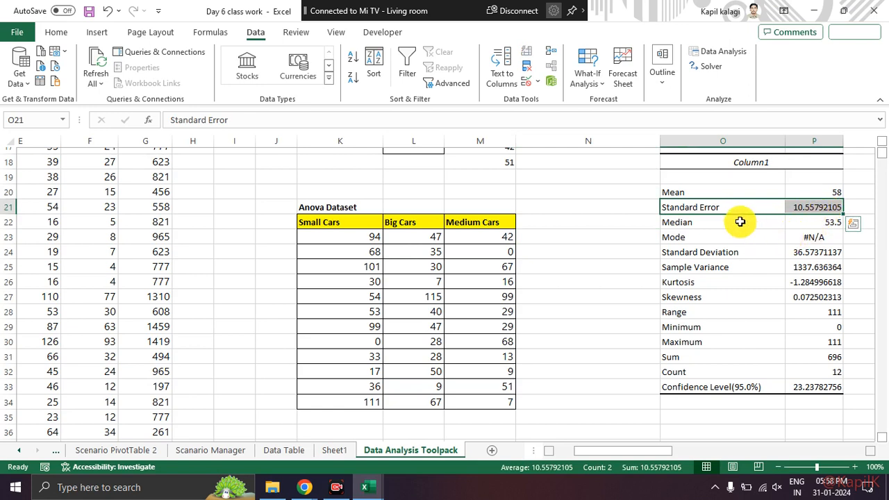
left_click_drag(738, 222, 842, 221)
left_click_drag(754, 234, 834, 234)
left_click(802, 279)
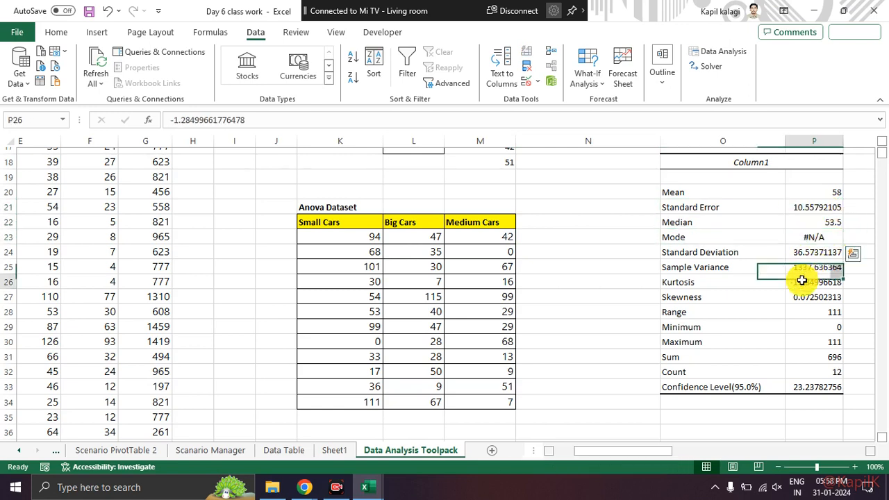
left_click_drag(753, 255, 823, 258)
left_click_drag(764, 266, 816, 269)
left_click_drag(737, 282, 801, 283)
left_click_drag(752, 295, 809, 298)
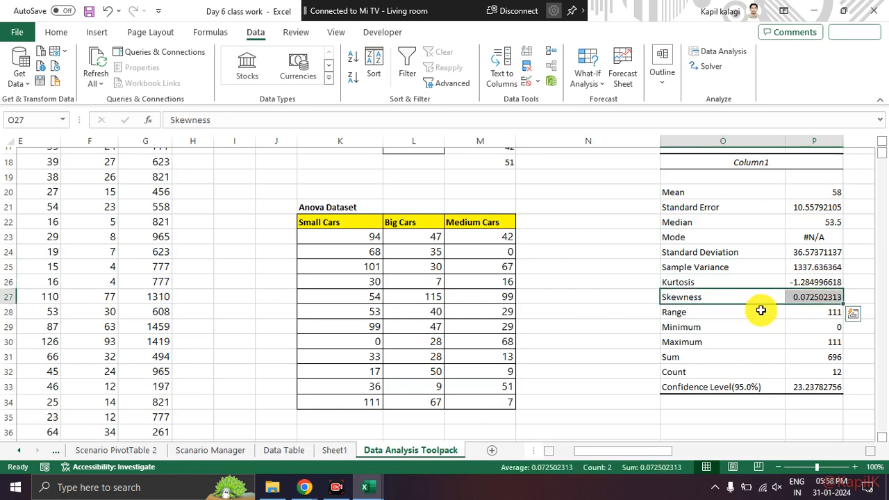
Step: Examine the minimum, maximum, sum and count rows of the descriptive statistics, and revisit sample variance, kurtosis and skewness
left_click(730, 326)
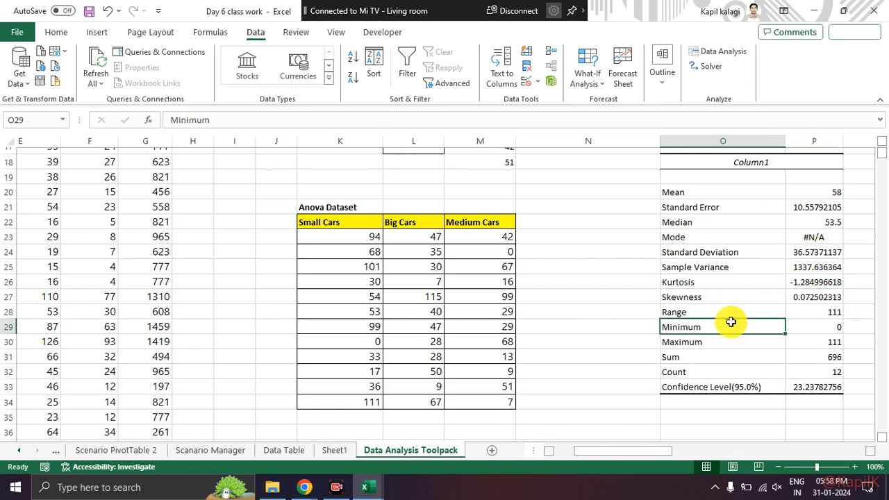
left_click(751, 344)
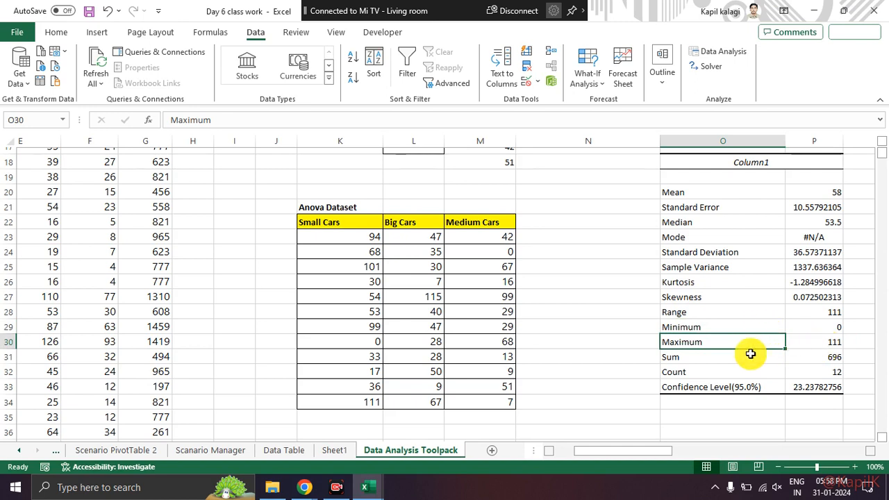
left_click(756, 355)
left_click_drag(756, 355, 829, 352)
left_click_drag(750, 370, 816, 370)
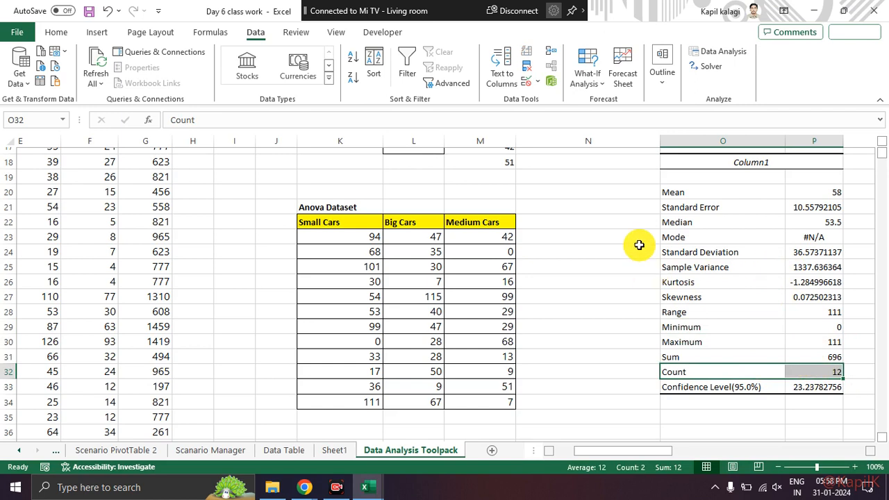
left_click(710, 268)
left_click_drag(712, 282, 712, 300)
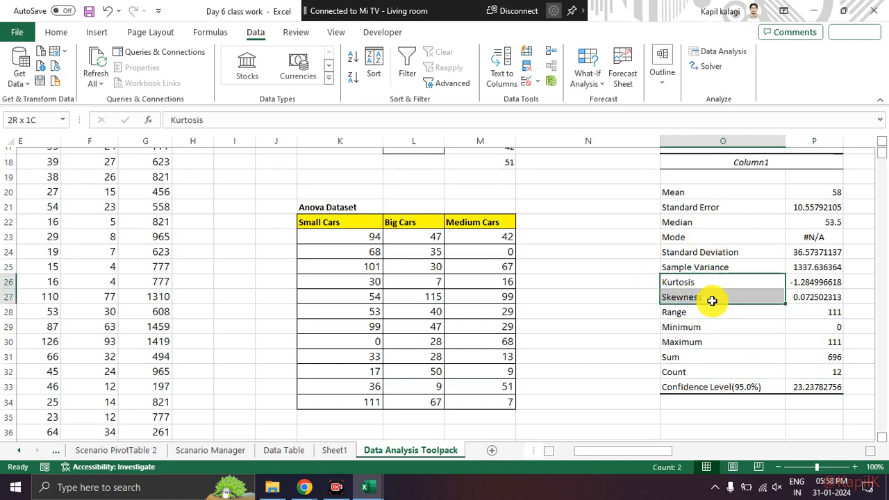
left_click(711, 324)
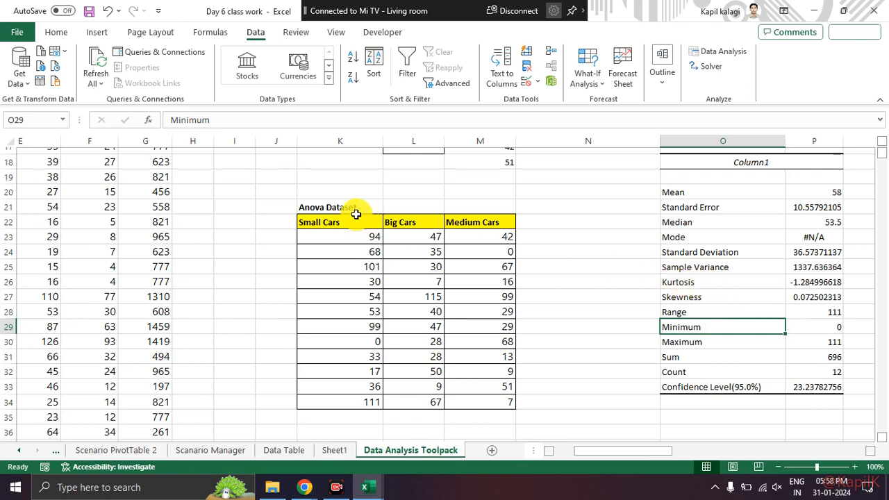
Step: Draw a red freehand horizontal baseline with a bell curve above it across the worksheet to illustrate the data's distribution
left_click_drag(89, 311, 658, 317)
mouse_move(102, 284)
left_mouse_down()
mouse_move(186, 234)
mouse_move(299, 107)
mouse_move(477, 139)
mouse_move(618, 276)
mouse_move(631, 278)
left_mouse_up()
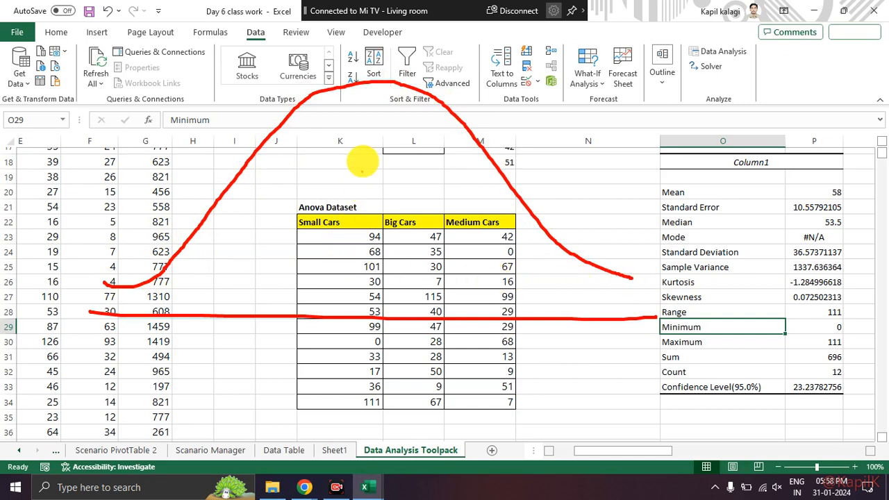
Step: Draw a narrower, taller red bell curve over the first one, mark both peaks, and clear the ink
mouse_move(119, 284)
left_mouse_down()
mouse_move(272, 225)
mouse_move(337, 50)
mouse_move(407, 106)
mouse_move(462, 249)
mouse_move(542, 274)
left_mouse_up()
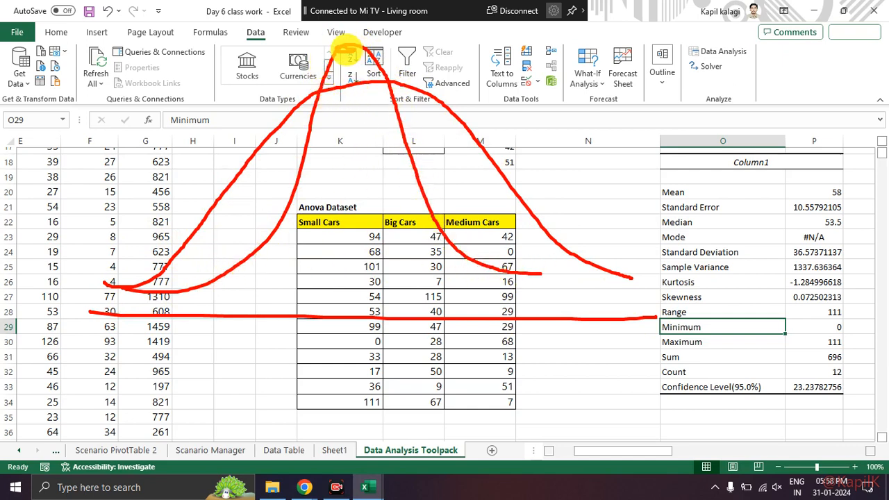
mouse_move(353, 50)
left_mouse_down()
mouse_move(353, 76)
mouse_move(317, 95)
mouse_move(338, 80)
mouse_move(336, 95)
mouse_move(398, 86)
left_mouse_up()
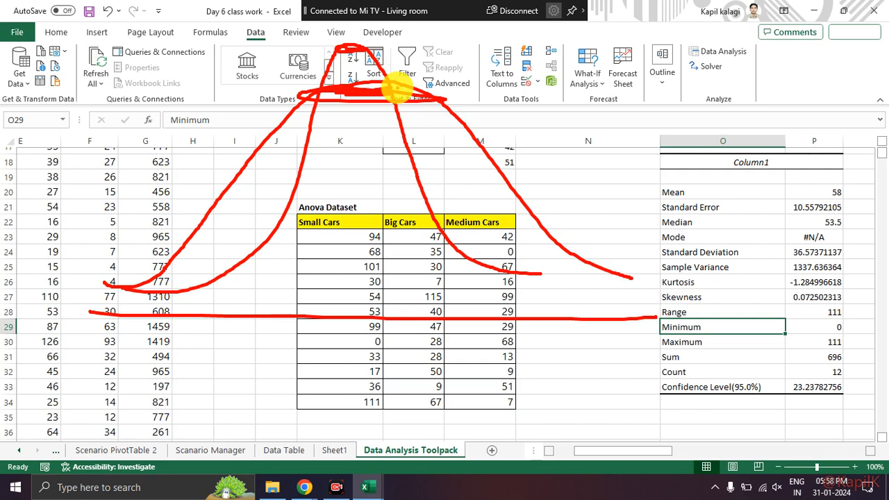
key("Escape")
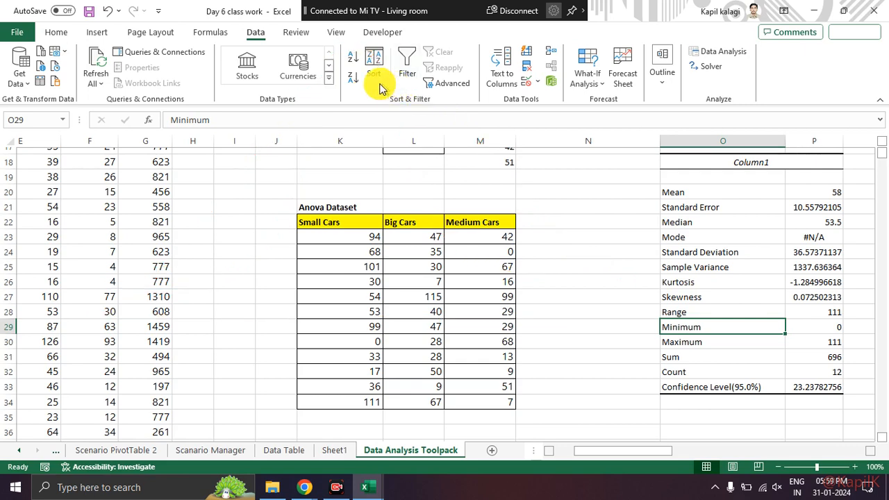
Step: Draw a freehand vertical axis and a horizontal axis crossing it over the worksheet
left_click_drag(259, 71, 273, 346)
left_click_drag(215, 318, 559, 317)
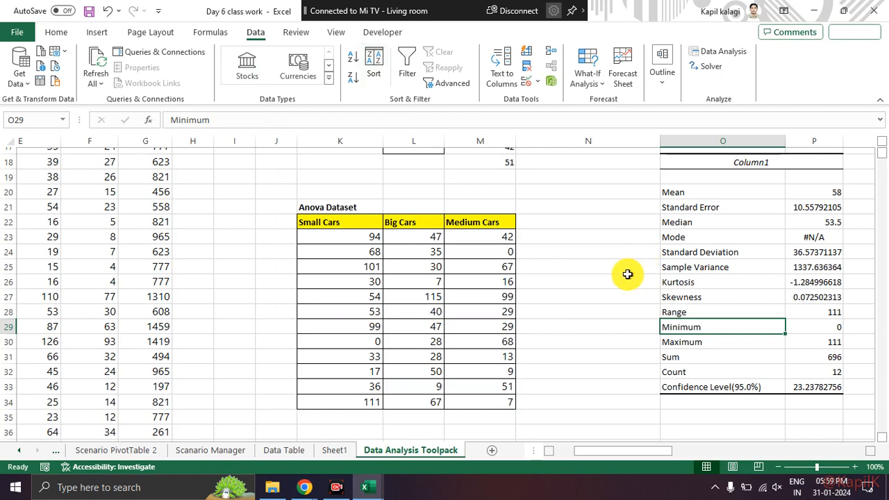
scroll(467, 267, "up", 6)
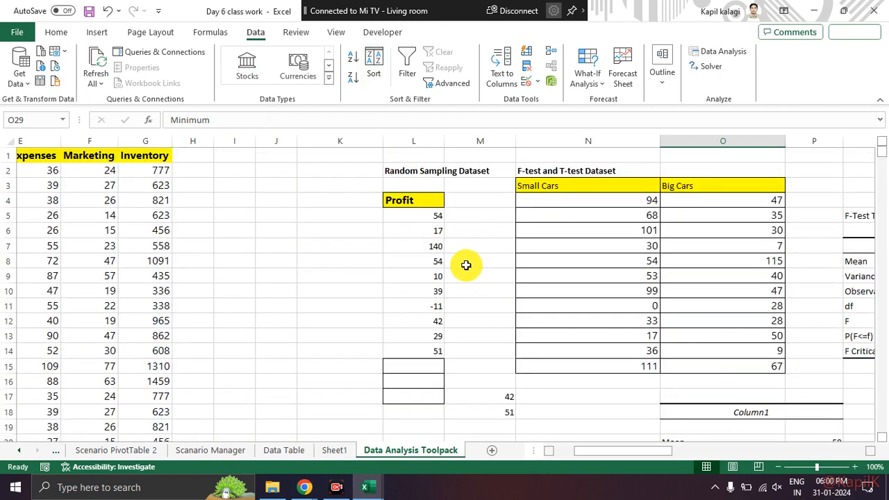
scroll(467, 269, "down", 8)
scroll(601, 287, "up", 8)
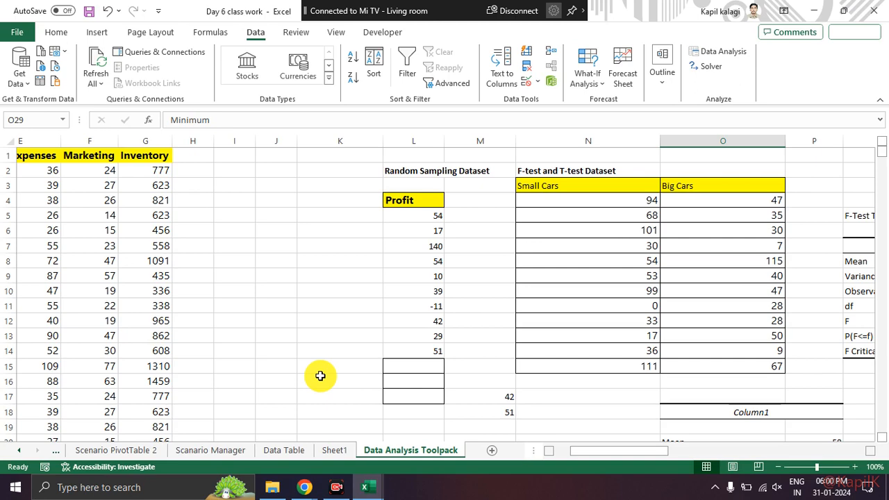
key("alt+Tab")
key("alt+Tab")
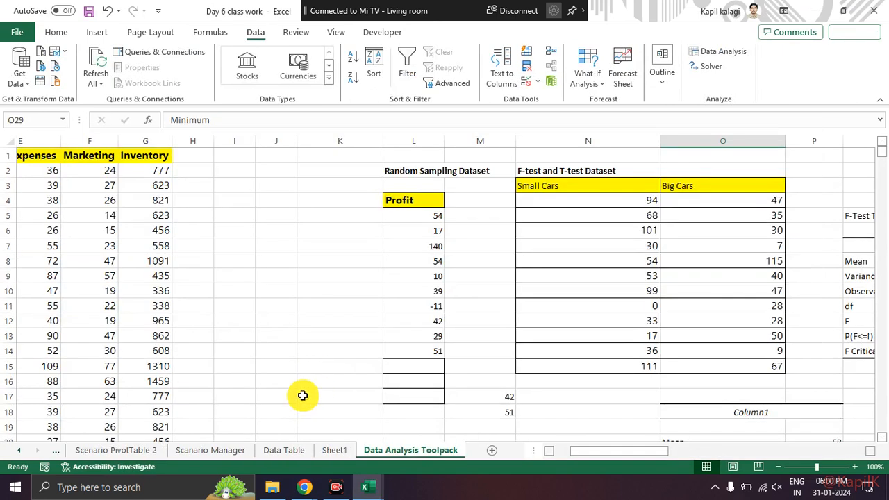
scroll(320, 370, "down", 4)
scroll(320, 370, "up", 4)
scroll(320, 371, "down", 6)
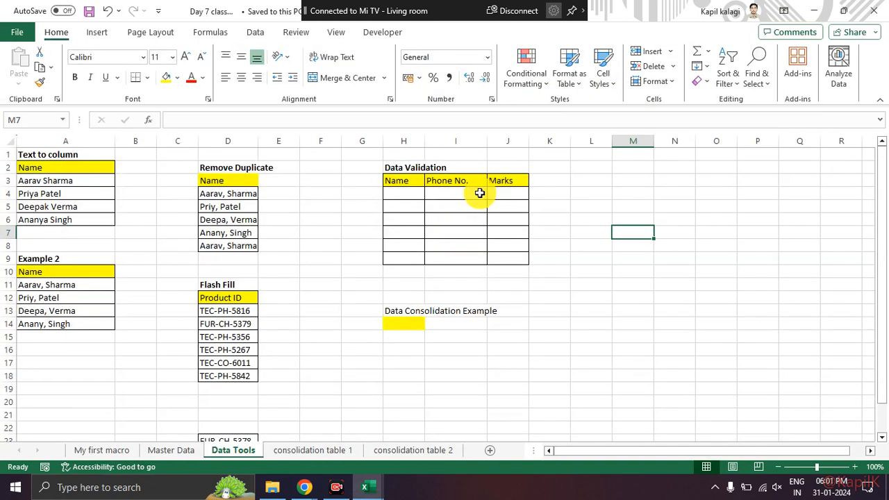
key("alt+Tab")
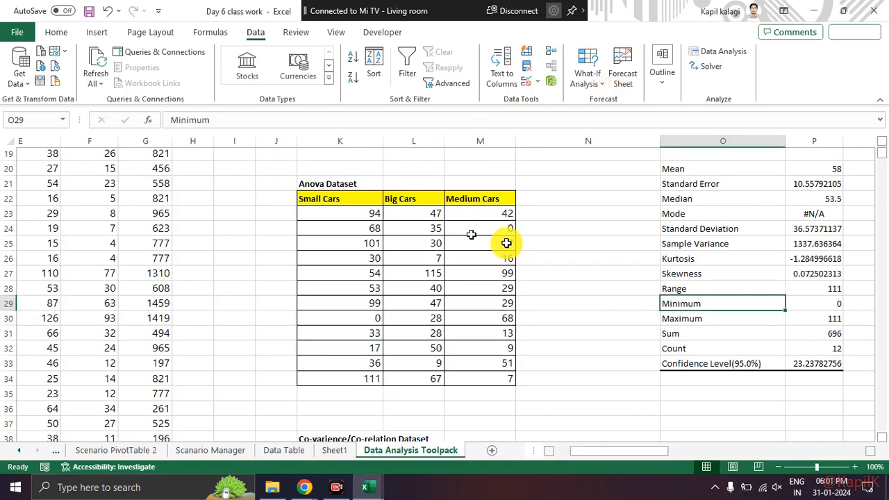
Step: Reopen the Descriptive Statistics analysis and set its input range to N3:N15 so the Small Cars header is included
scroll(597, 241, "up", 6)
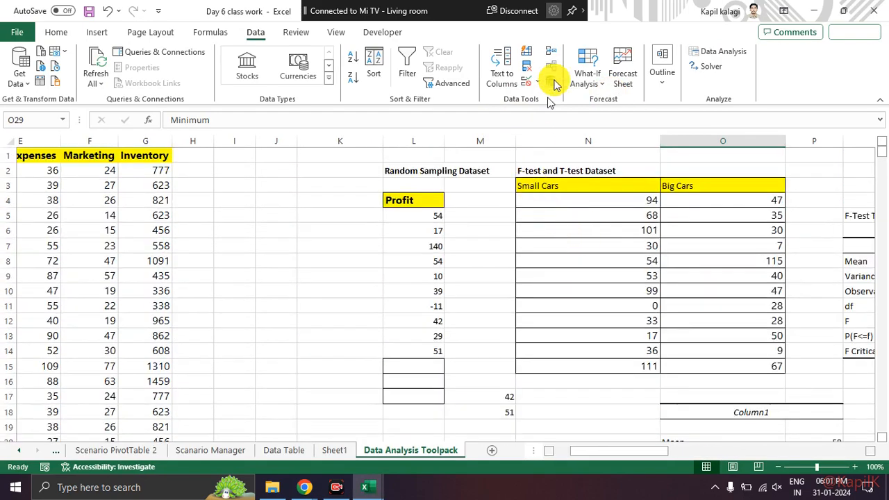
left_click(719, 53)
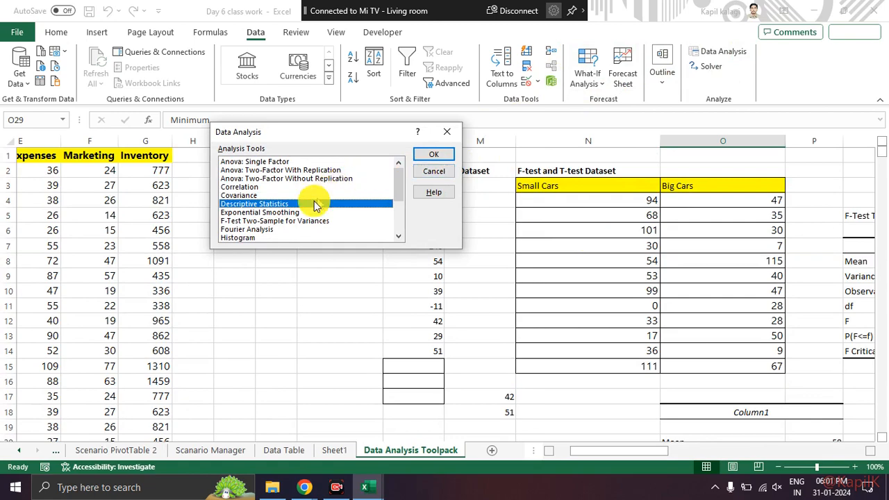
left_click(427, 155)
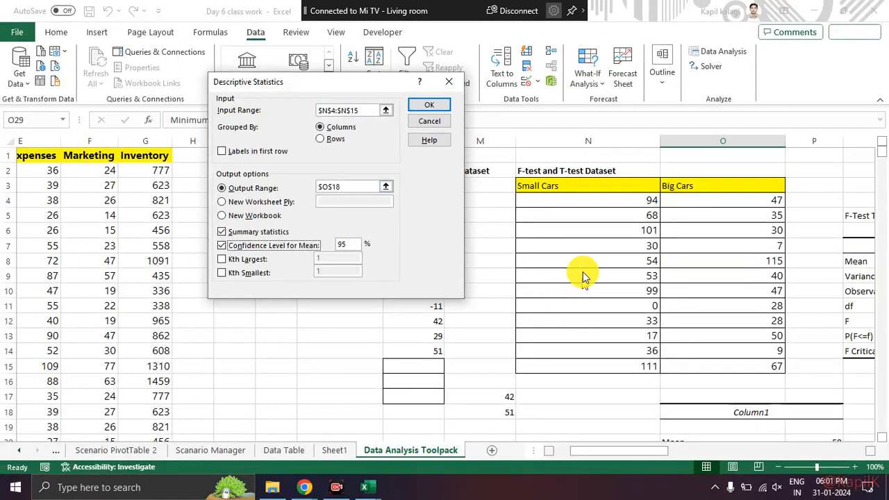
mouse_move(589, 179)
left_mouse_down()
mouse_move(529, 198)
mouse_move(520, 354)
mouse_move(655, 393)
mouse_move(666, 234)
mouse_move(611, 174)
mouse_move(549, 182)
mouse_move(531, 196)
left_mouse_up()
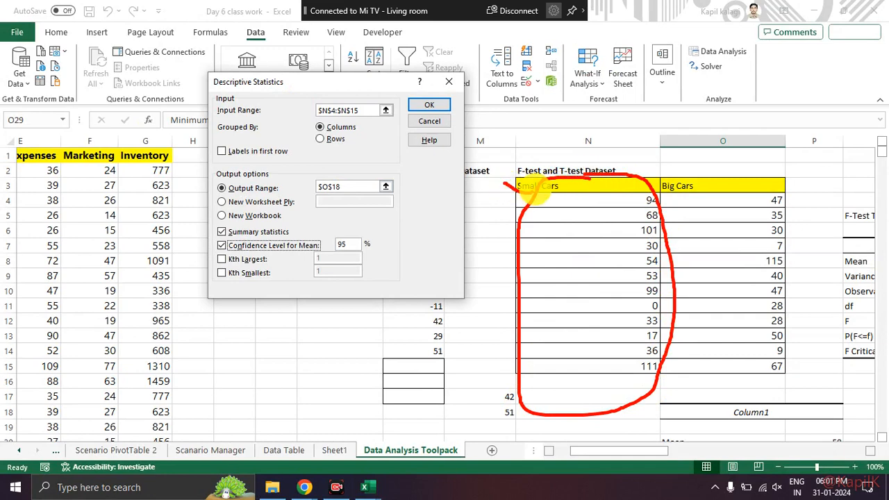
key("Escape")
left_click_drag(364, 111, 327, 112)
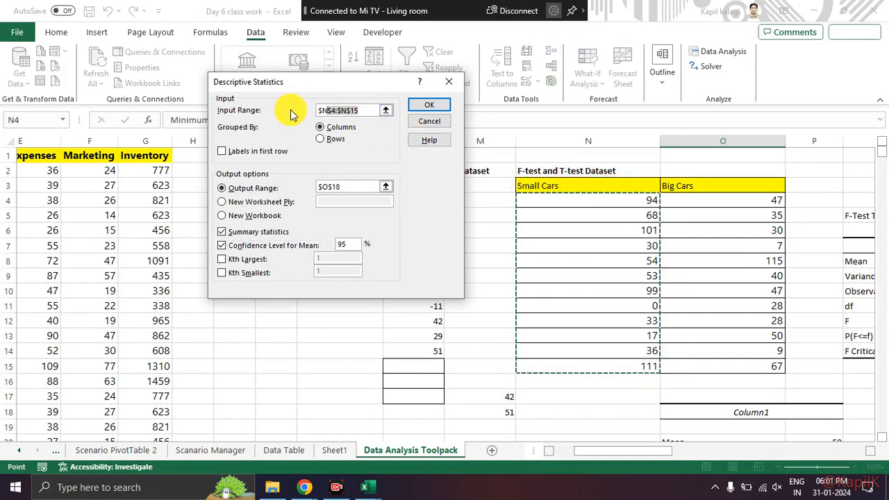
key("BackSpace")
key("BackSpace")
key("BackSpace")
left_click_drag(583, 183, 590, 365)
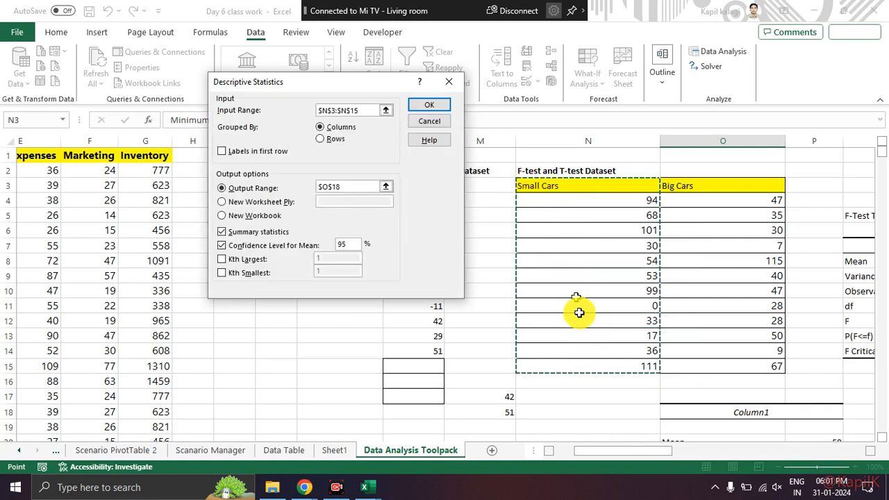
Step: Enable labels in the first row, and mark that option, the Small Cars header and the Columns and Rows grouping choices in red
left_click(222, 152)
mouse_move(250, 139)
left_mouse_down()
mouse_move(237, 139)
mouse_move(308, 178)
mouse_move(264, 132)
mouse_move(242, 131)
left_mouse_up()
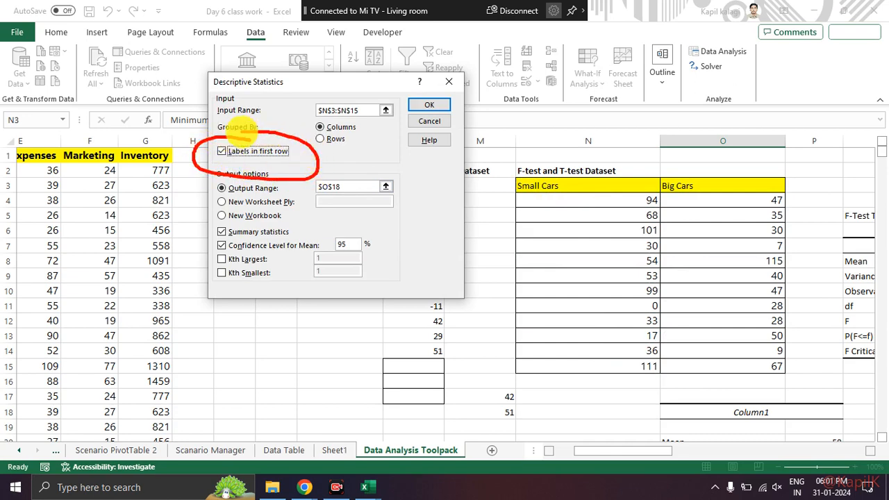
left_click_drag(579, 167, 585, 182)
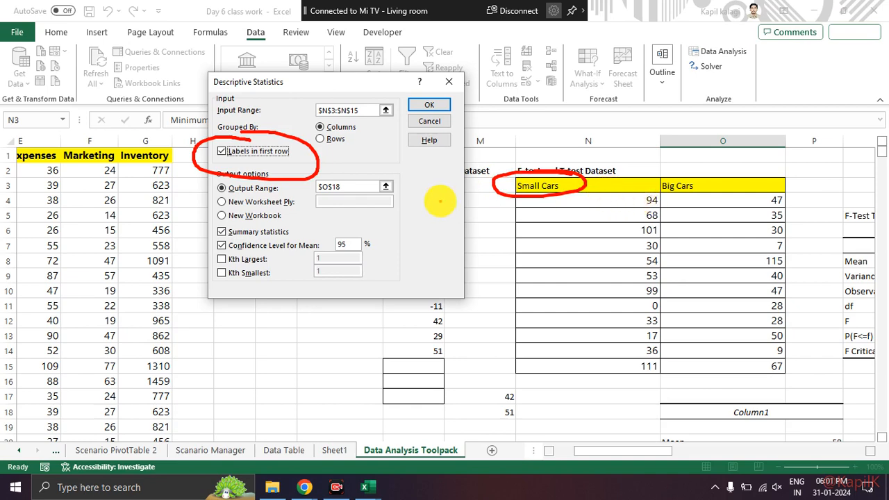
left_click_drag(314, 134, 373, 131)
left_click_drag(325, 146, 360, 147)
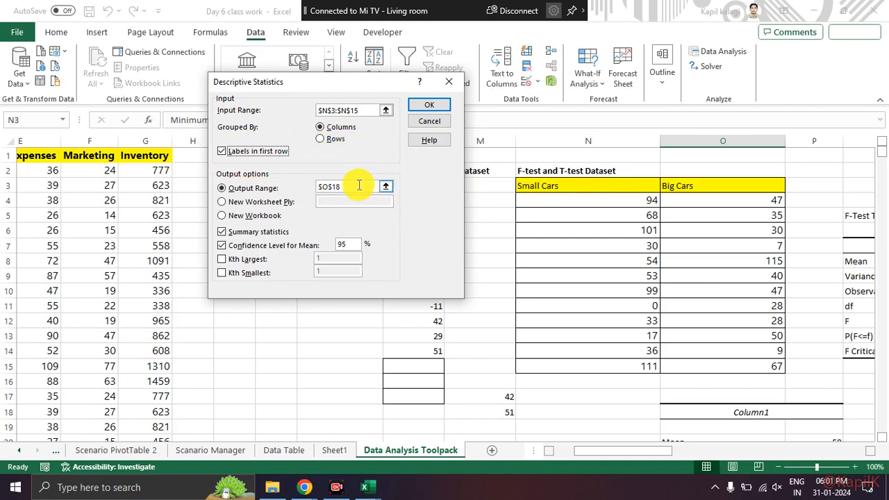
Step: Set the output range to P40 and run the analysis with summary statistics and the 95% confidence level for the mean
left_click(359, 185)
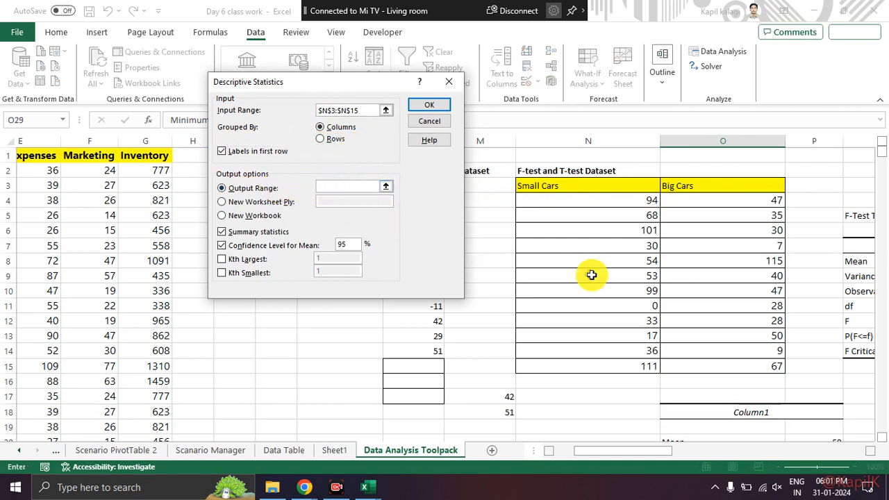
scroll(590, 274, "down", 12)
left_click(776, 208)
left_click(820, 196)
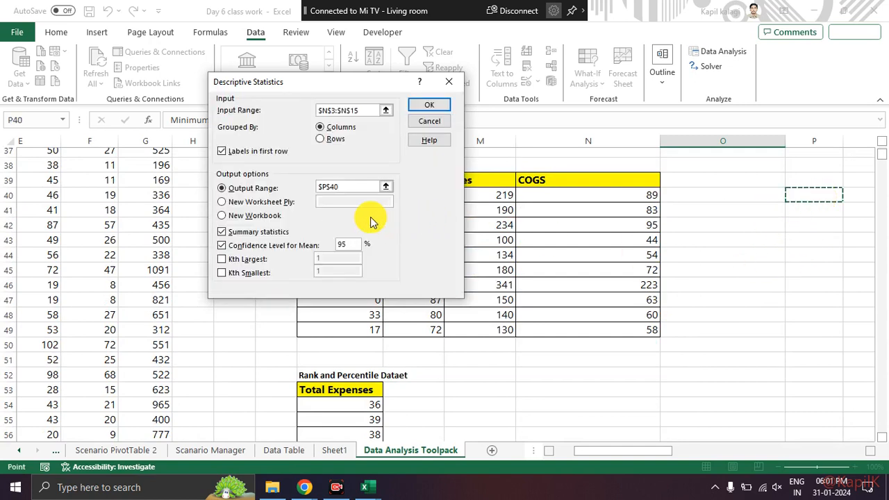
left_click_drag(252, 222, 209, 232)
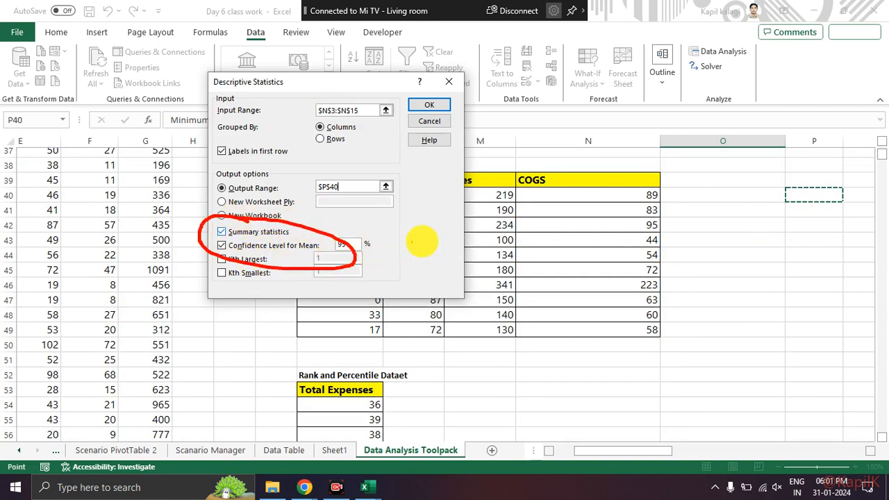
left_click(429, 105)
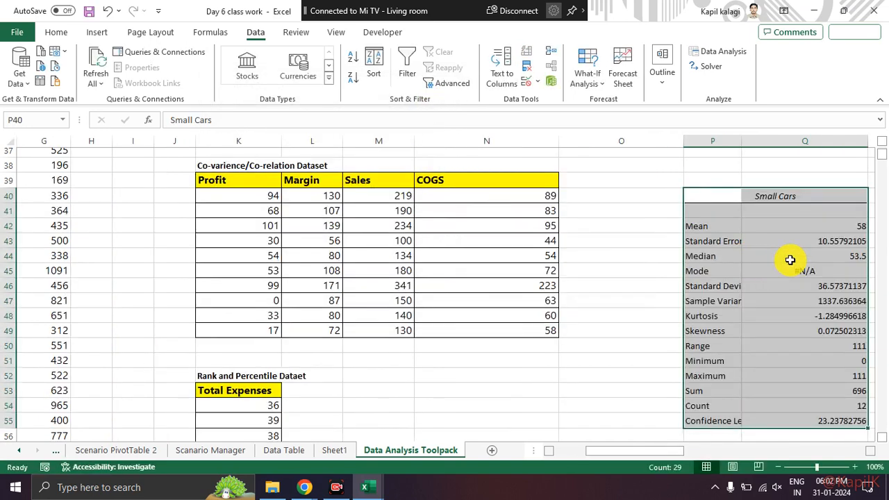
Step: Examine the new Small Cars statistics table as a whole, and its mean, standard error and median rows
left_click(791, 257)
left_click(870, 450)
left_click(870, 450)
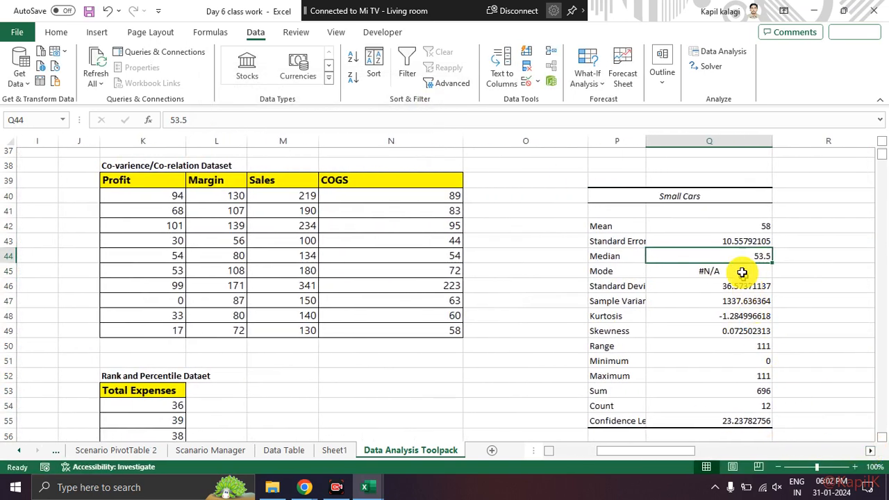
left_click_drag(627, 232, 741, 419)
left_click(793, 324)
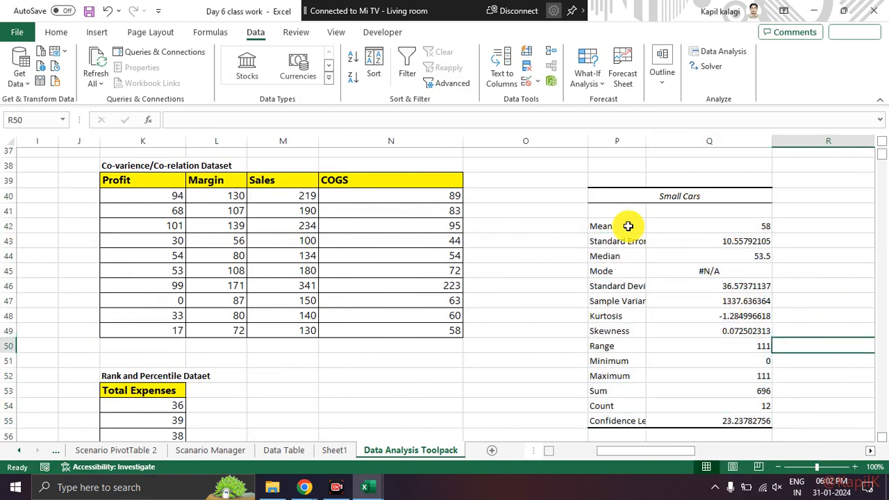
left_click_drag(627, 226, 717, 226)
left_click_drag(629, 240, 738, 243)
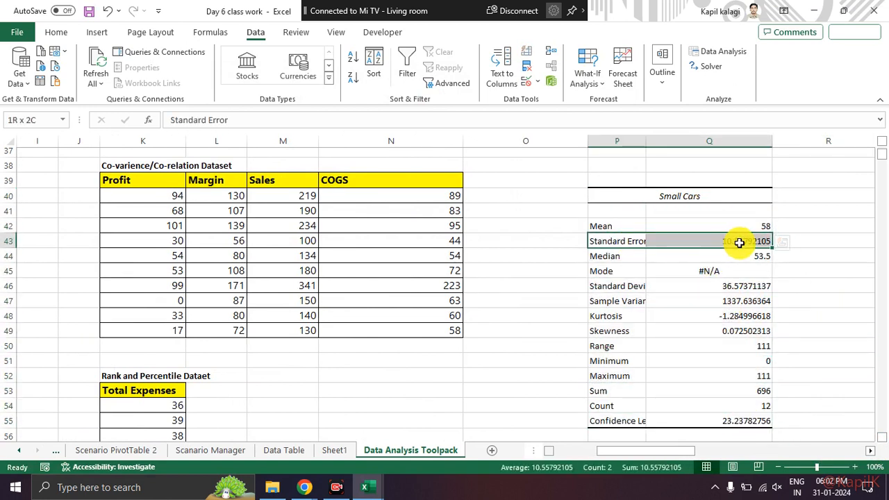
left_click(639, 256)
left_click_drag(640, 256, 737, 259)
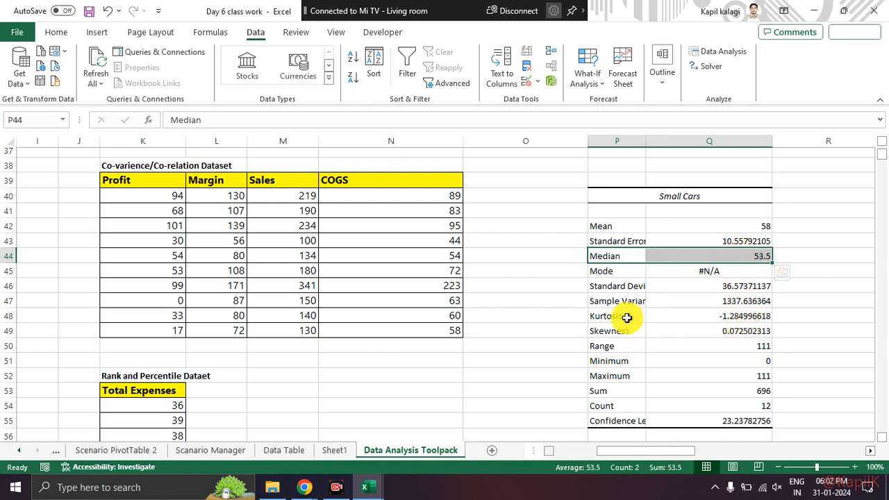
Step: Examine the kurtosis, range, minimum, maximum, sum and count rows of the new Small Cars statistics
left_click_drag(627, 316, 721, 324)
left_click(710, 345)
left_click_drag(623, 345, 746, 354)
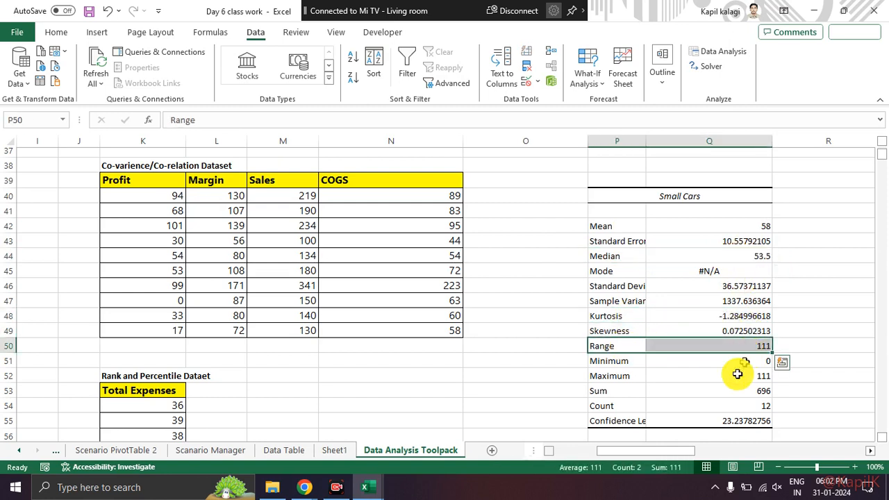
left_click(726, 389)
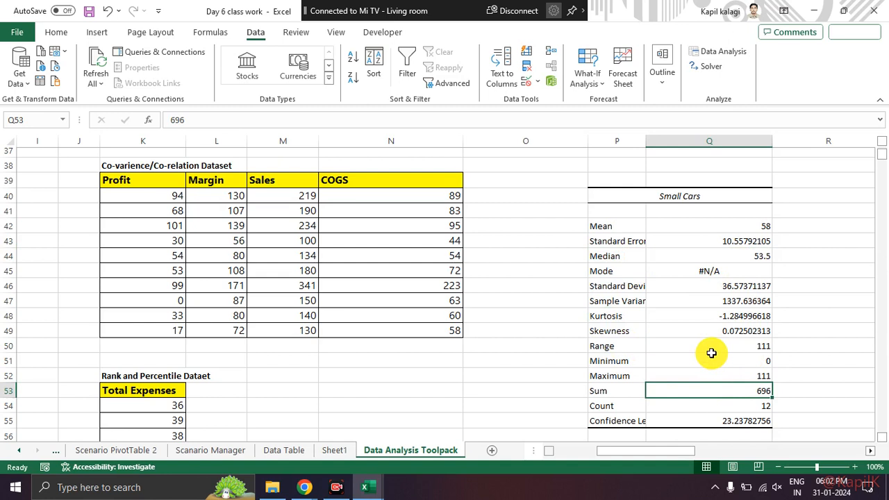
left_click_drag(709, 358, 715, 369)
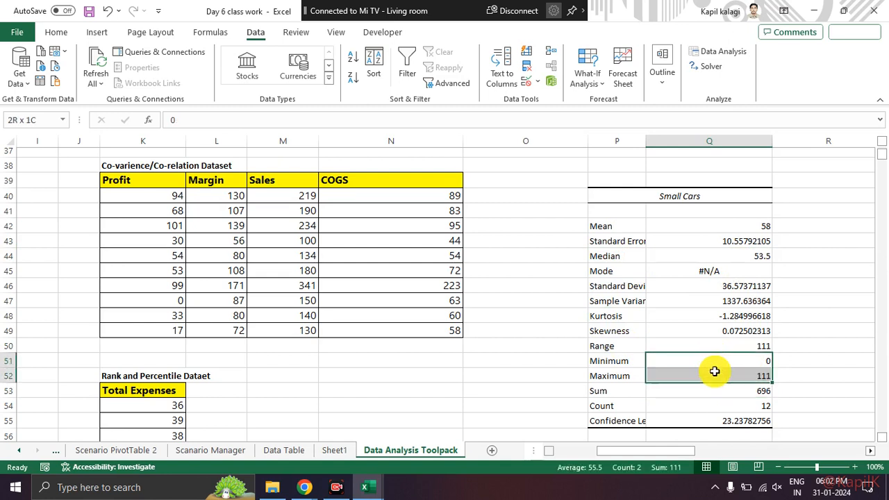
left_click(718, 391)
left_click(627, 393)
left_click_drag(628, 393, 712, 397)
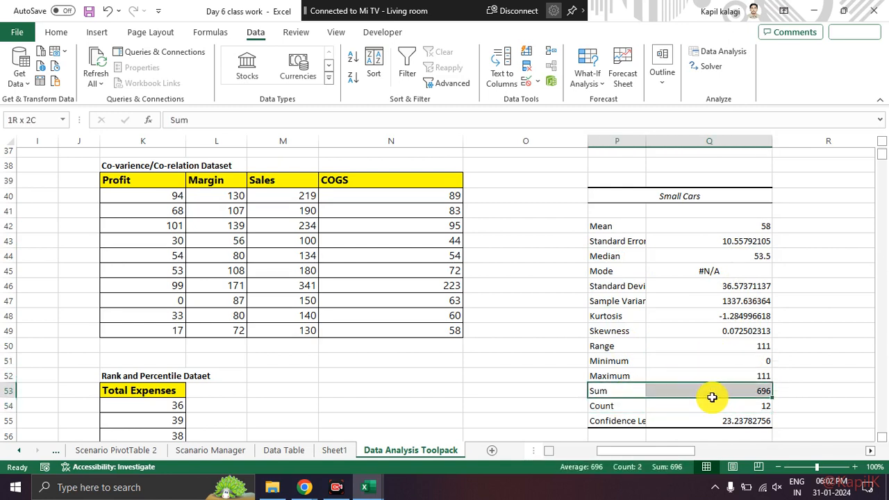
left_click_drag(628, 407, 729, 406)
left_click(722, 343)
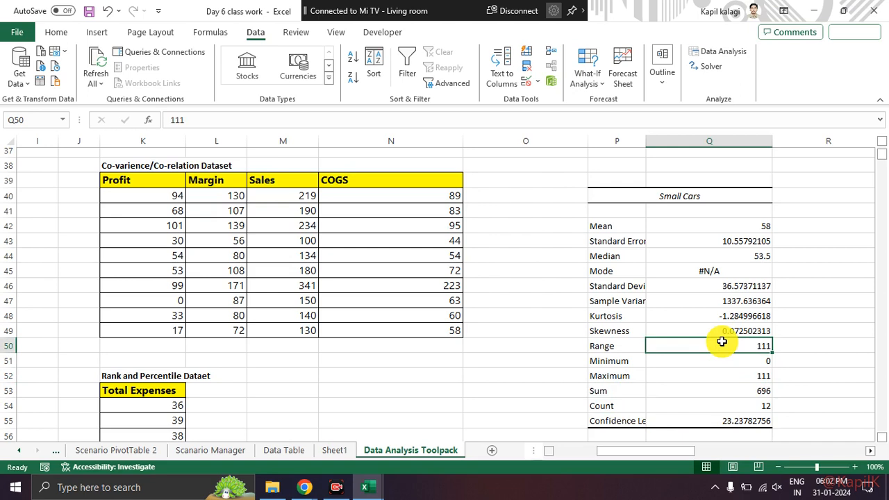
Step: Start a Descriptive Statistics analysis with input range A1:G17, grouped by columns, with labels in the first row
left_click_drag(665, 451, 540, 449)
scroll(255, 305, "up", 12)
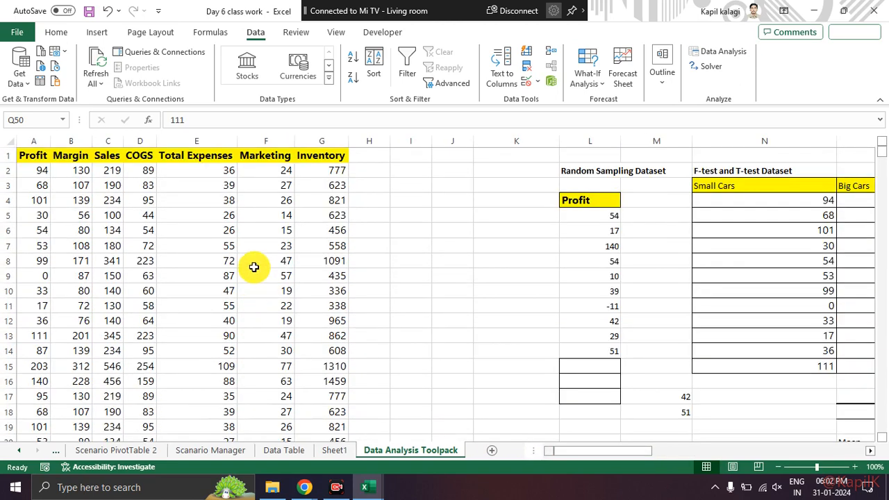
left_click_drag(36, 152, 326, 403)
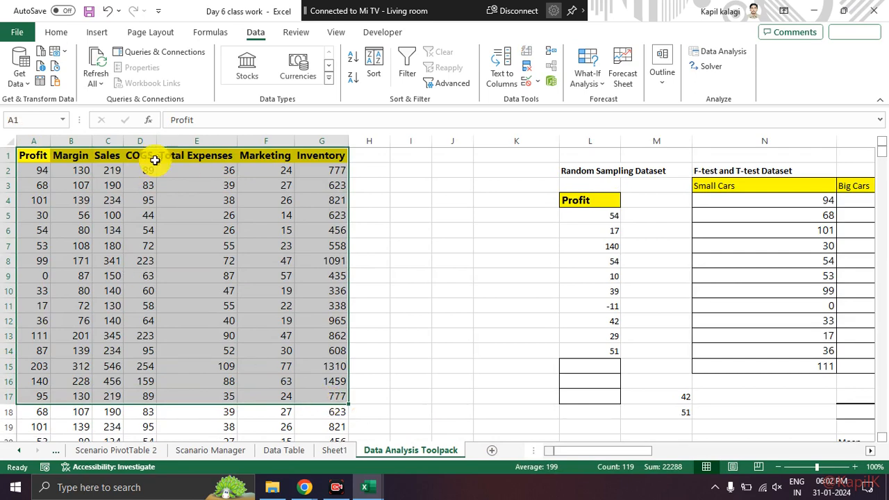
left_click(732, 58)
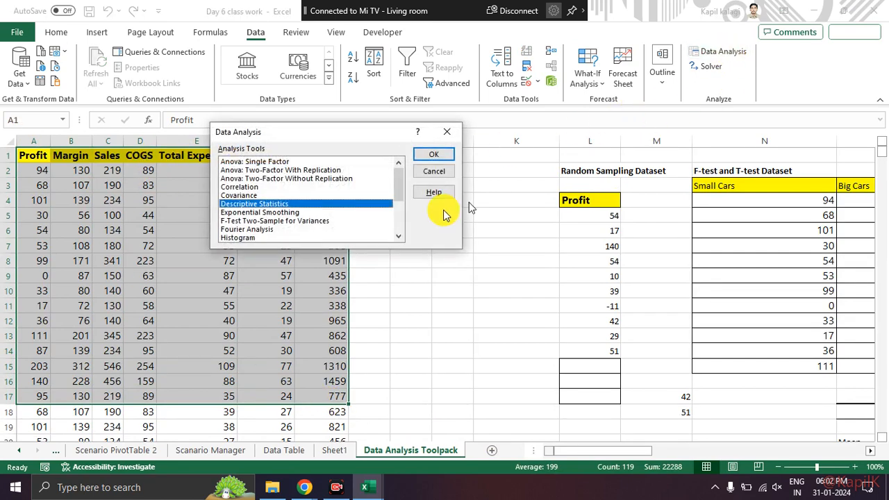
left_click(432, 154)
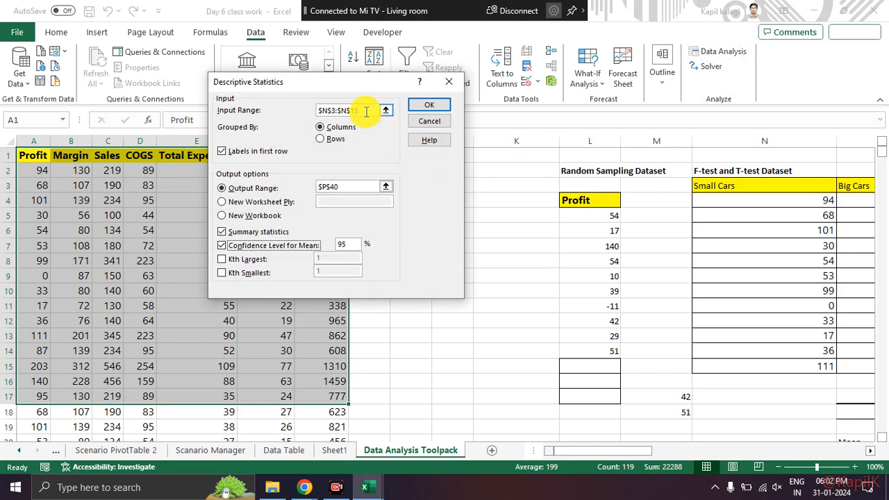
left_click_drag(366, 111, 298, 109)
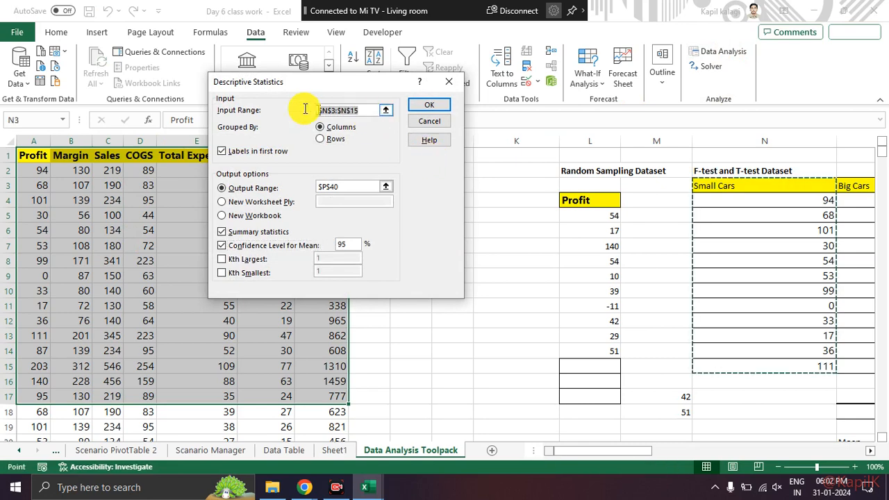
key("BackSpace")
left_click_drag(35, 155, 323, 392)
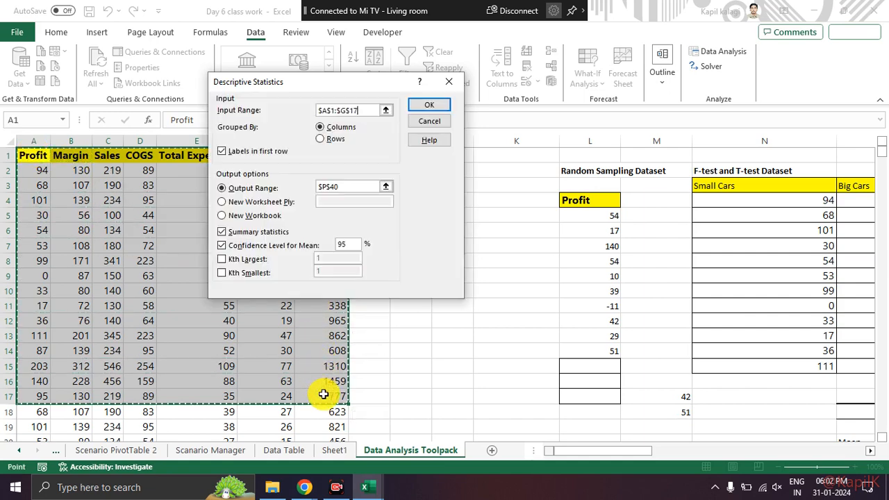
left_click(223, 151)
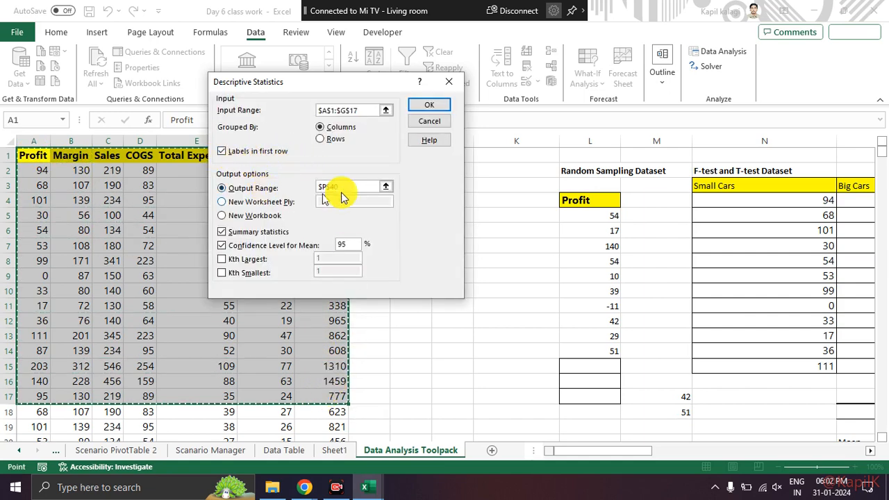
Step: Set the output range to P59 and run the analysis with summary statistics and the 95% confidence level for the mean
left_click_drag(357, 187, 306, 186)
key("BackSpace")
scroll(727, 333, "down", 9)
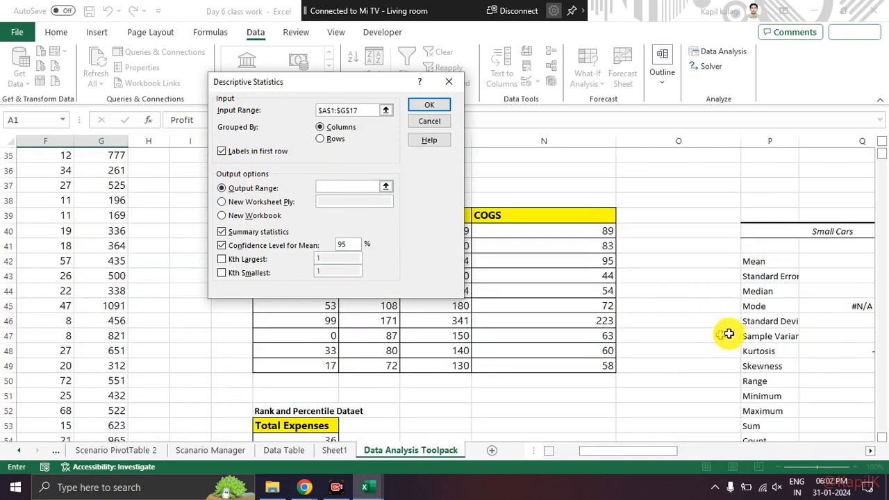
left_click(782, 321)
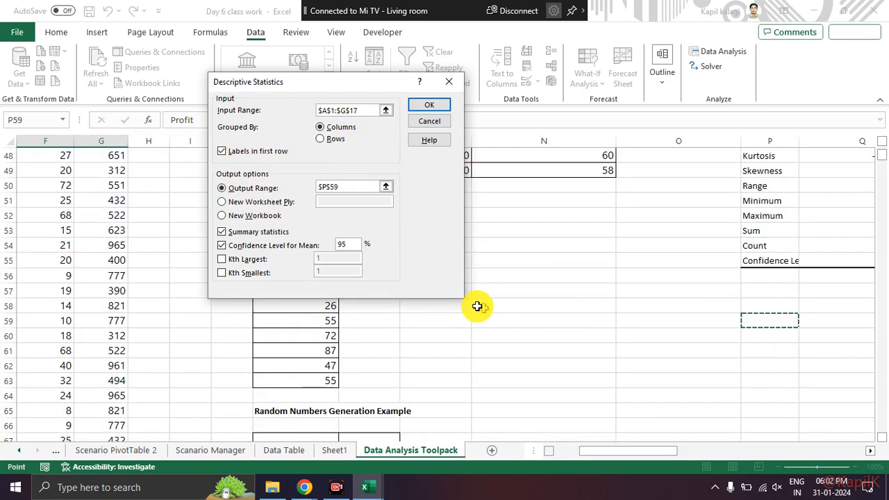
left_click(425, 102)
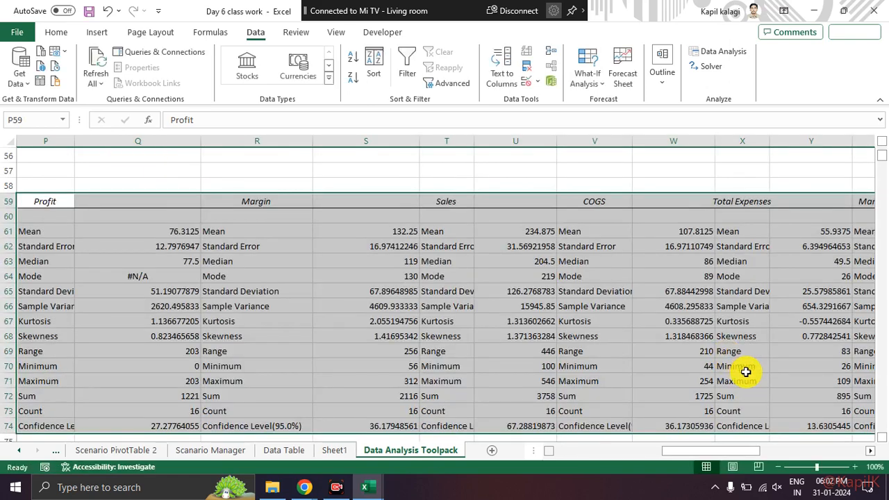
Step: Widen column P so that the full statistic labels fit in the new multi-column results
left_click(625, 323)
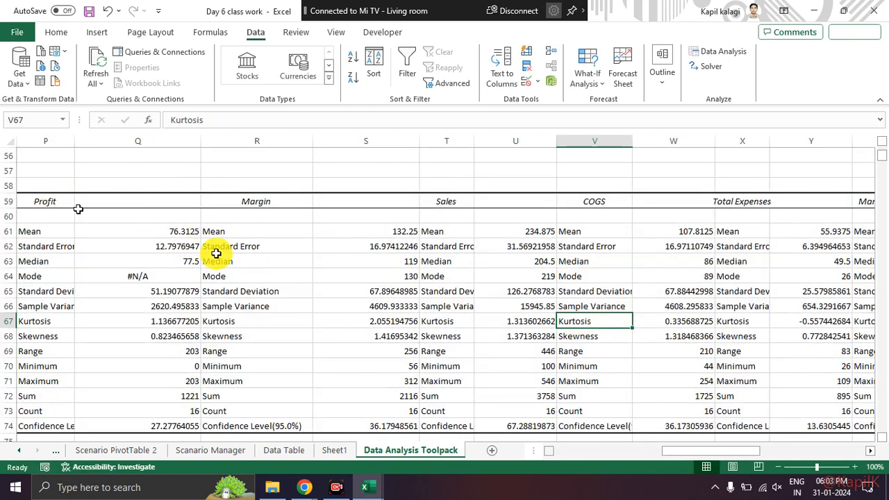
mouse_move(715, 451)
left_mouse_down()
mouse_move(679, 453)
mouse_move(701, 452)
left_mouse_up()
left_click_drag(205, 141, 266, 154)
scroll(507, 268, "down", 2)
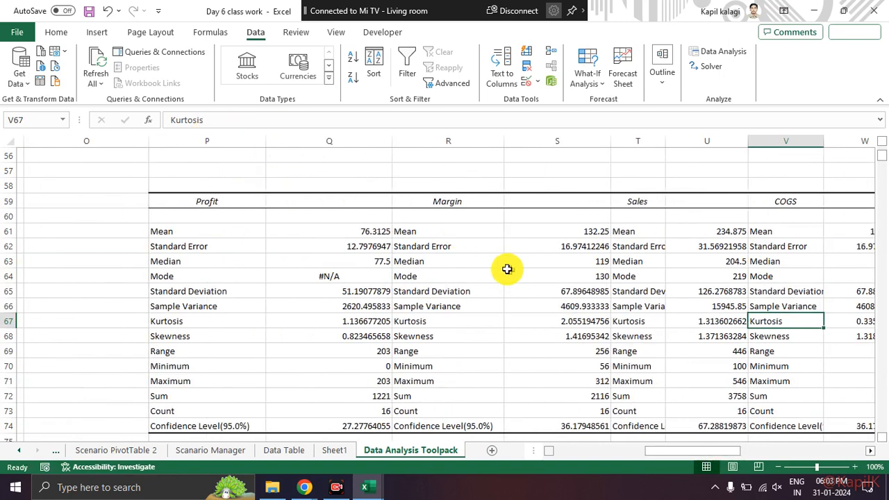
Step: Examine the Sum row across the new statistics tables, from Profit through Inventory and back to Profit
left_click(210, 318)
scroll(389, 323, "up", 1)
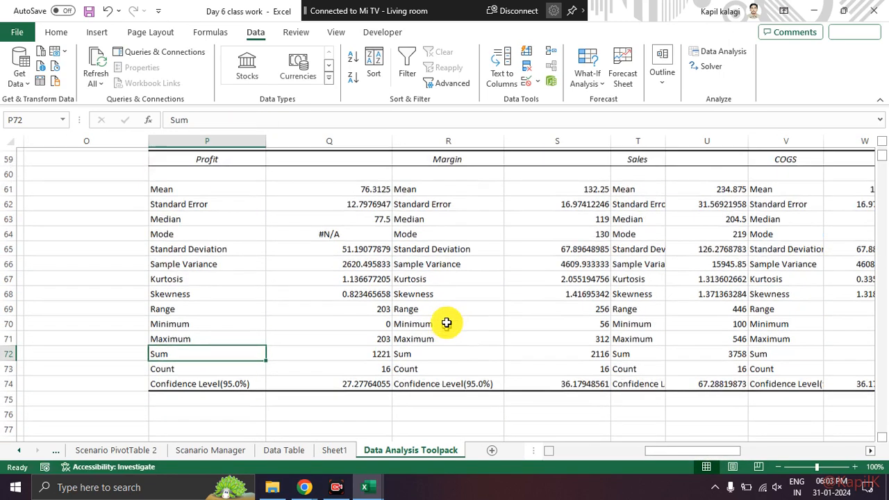
key("Right")
key("Right")
key("Right")
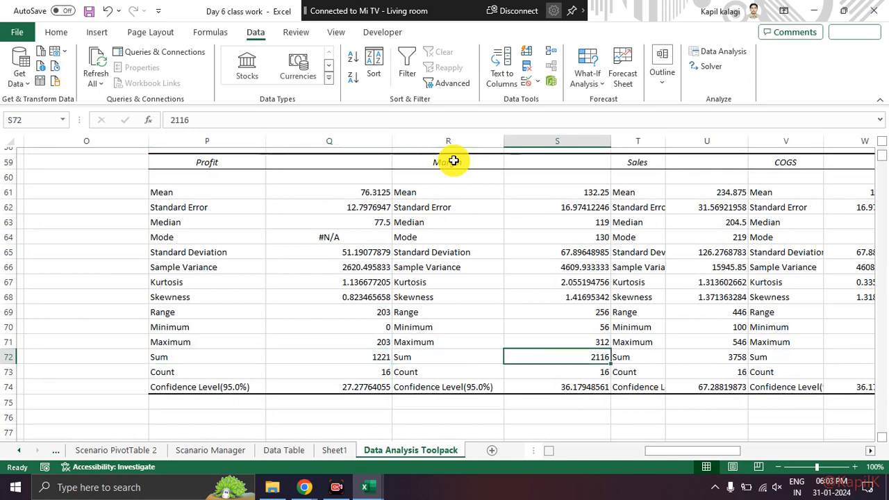
key("Right")
key("Right")
key("Right")
key("Right")
key("Right")
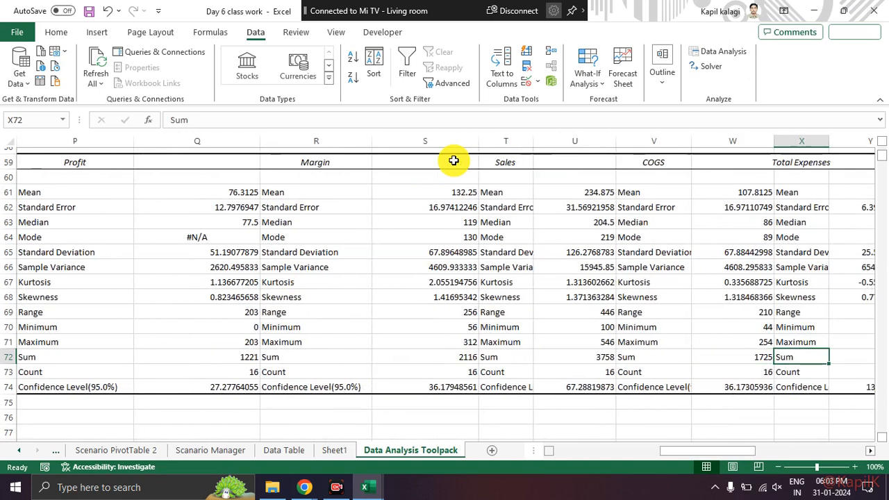
key("Left")
key("Right")
key("Right")
key("Right")
key("Right")
key("Right")
key("Right")
key("Left")
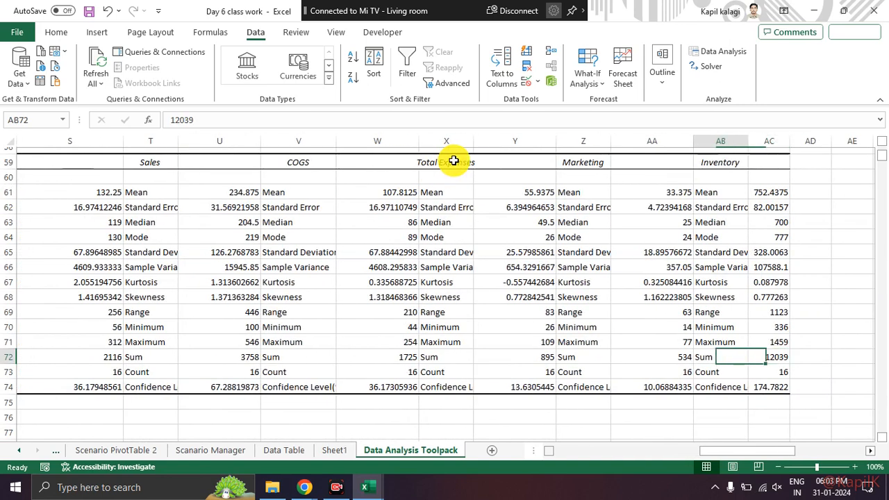
key("Left")
key("Left")
key("Left")
key("Left")
key("Left")
key("Left")
key("Left")
key("Left")
key("Left")
key("Left")
key("Left")
key("Left")
key("Left")
key("Left")
key("Right")
key("Right")
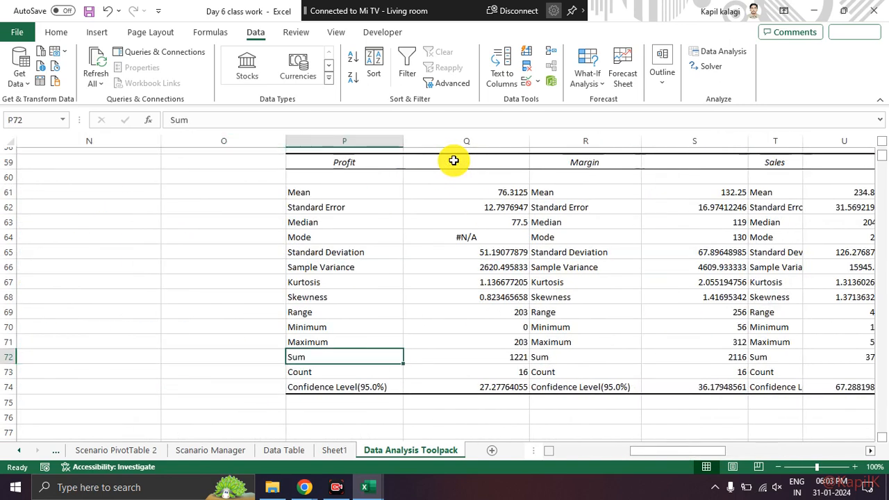
Step: Examine the Profit statistics labels from Sum up to Mean and back down to Skewness
key("Up")
key("Up")
key("Up")
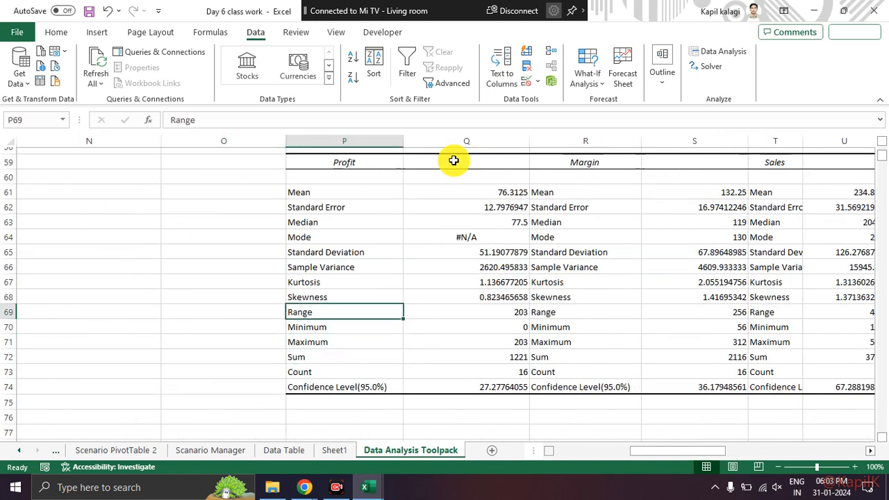
key("Up")
key("Up")
key("Up")
key("Up")
key("Up")
key("Up")
key("Up")
key("Up")
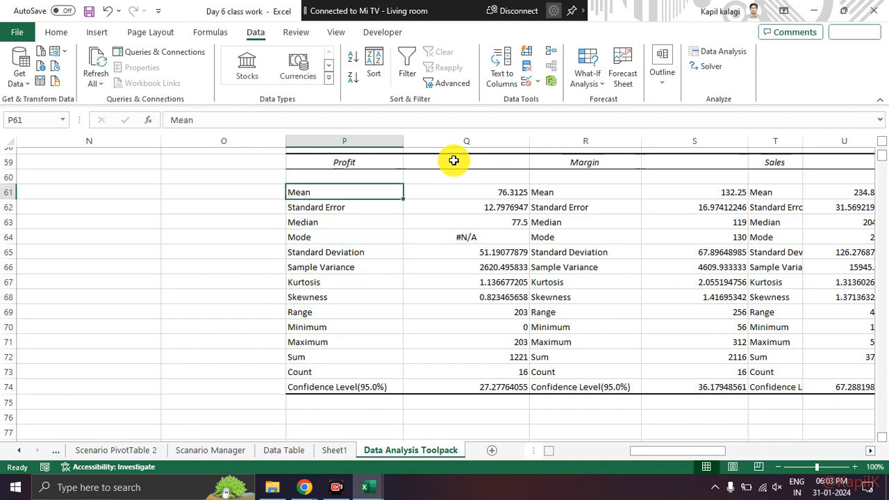
key("Down")
key("Down")
key("Down")
key("Down")
key("Down")
key("Down")
key("Down")
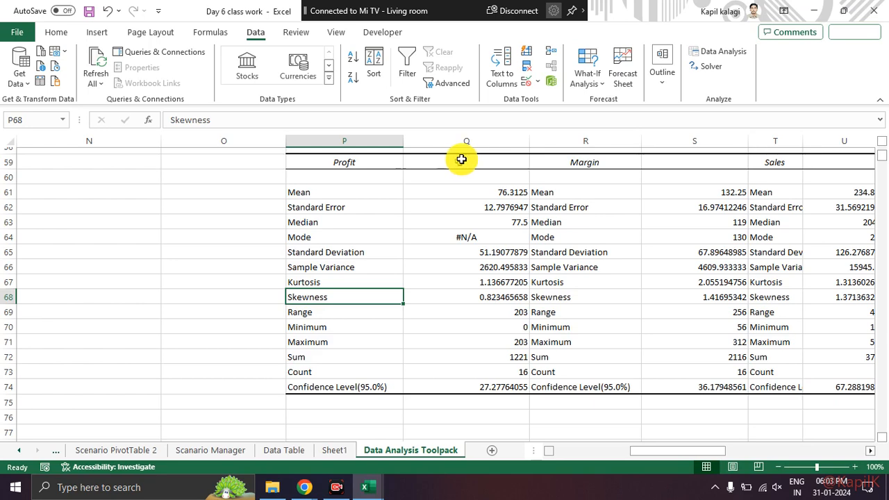
Step: Look at the open Day 7 class work and Book1 workbooks and return to the Day 6 class work workbook
key("alt+Tab")
key("alt+Tab")
key("alt+Tab")
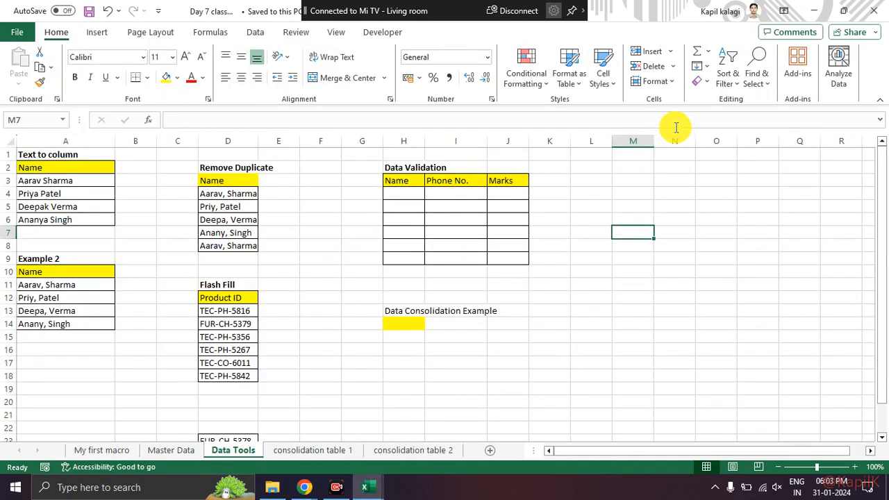
key("alt+Tab")
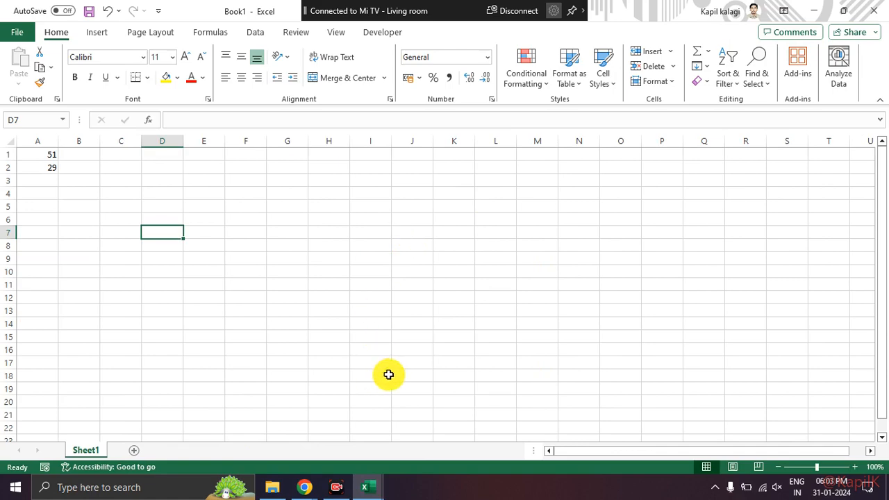
key("alt+Tab")
key("alt+Tab")
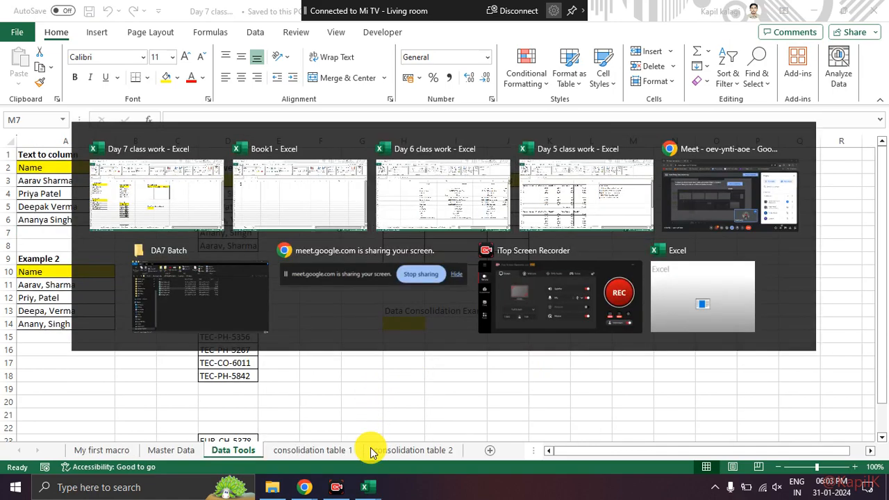
Step: Review the available Data Analysis tools, including Regression, Rank and Percentile, Random Number Generation and Fourier Analysis
scroll(556, 292, "up", 5)
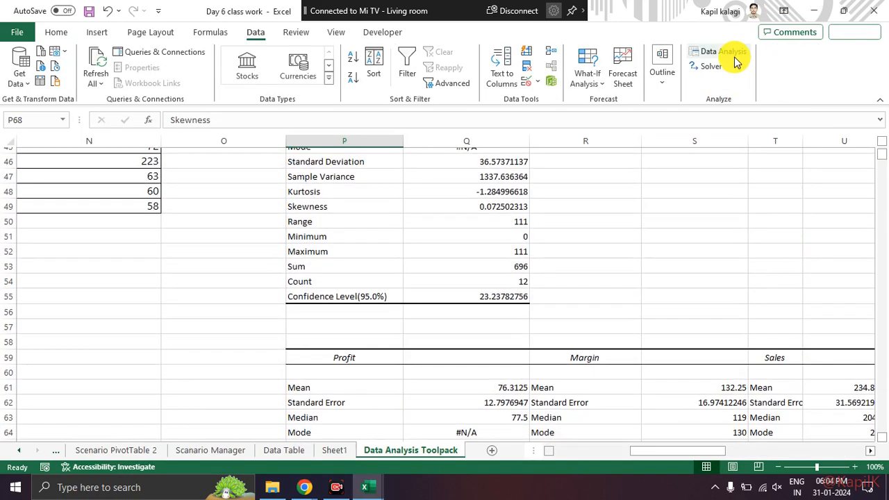
left_click(731, 53)
scroll(344, 208, "down", 3)
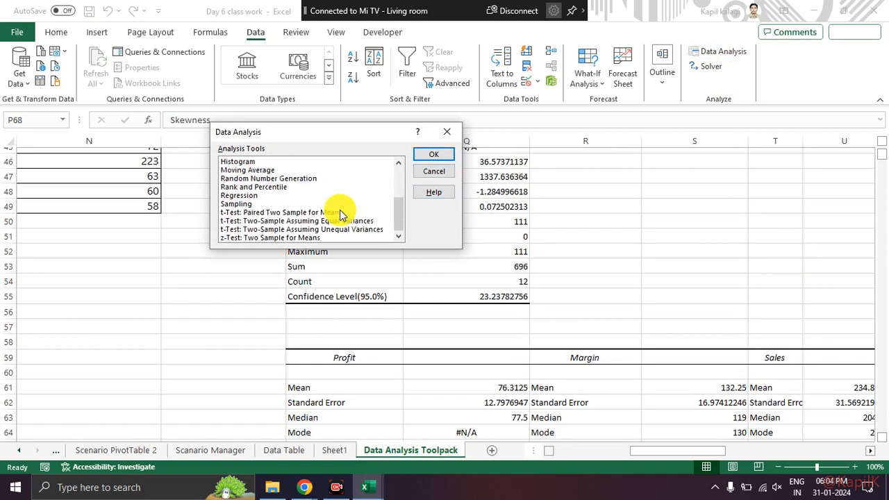
left_click(253, 197)
left_click(269, 188)
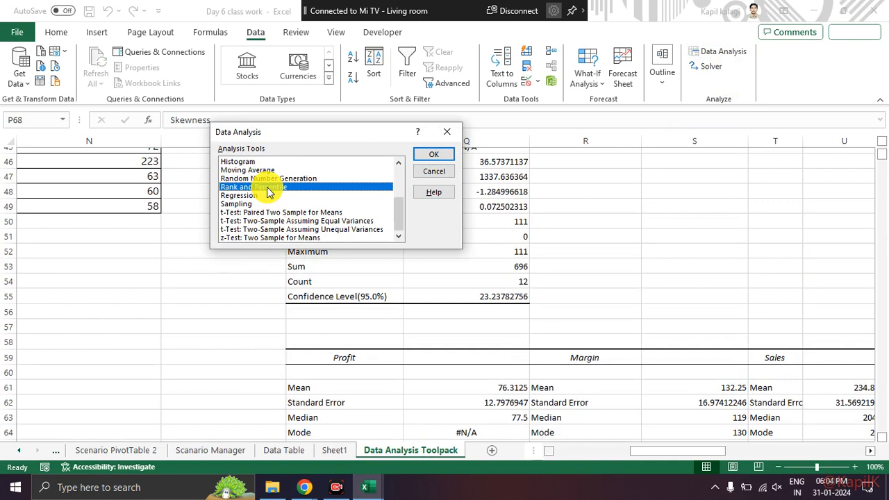
scroll(271, 193, "up", 2)
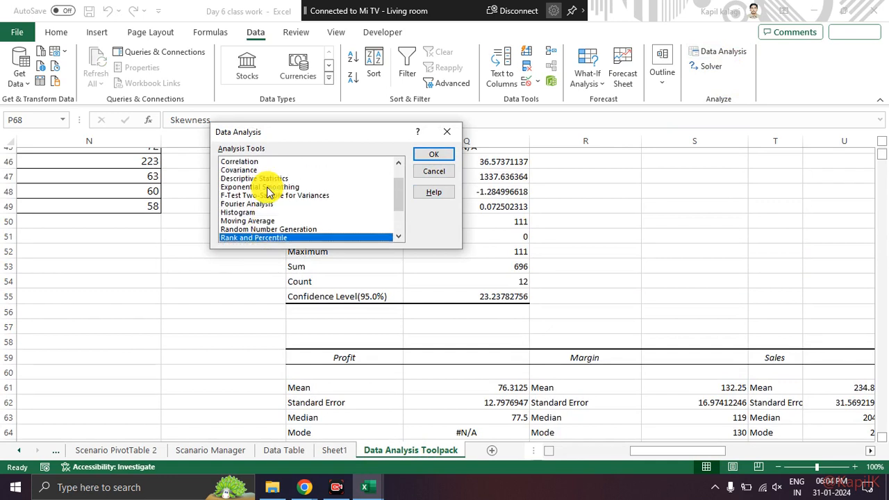
left_click(289, 230)
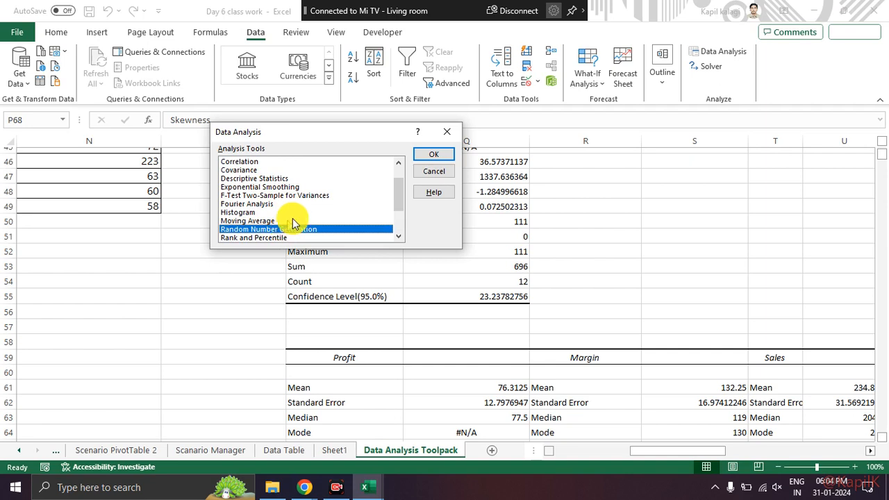
left_click(310, 204)
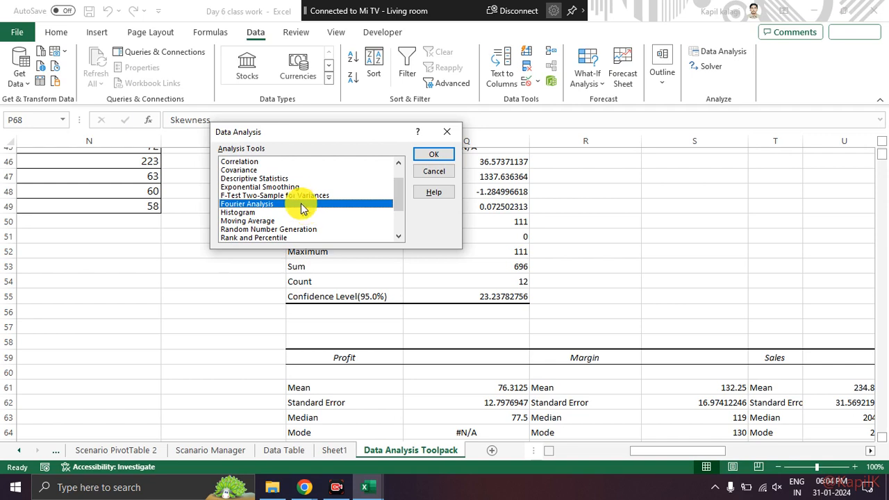
Step: Open the Correlation tool to view its input and output options, and close it without running an analysis
left_click(278, 164)
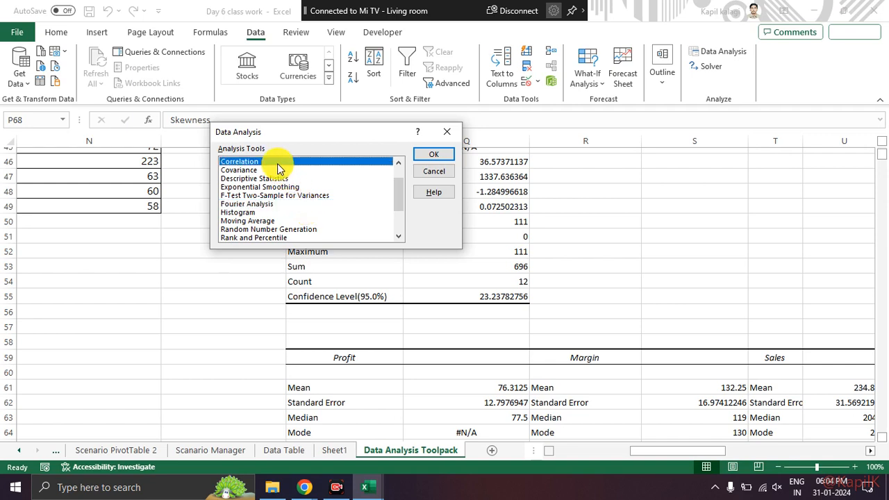
left_click(270, 169)
left_click(280, 161)
left_click(434, 154)
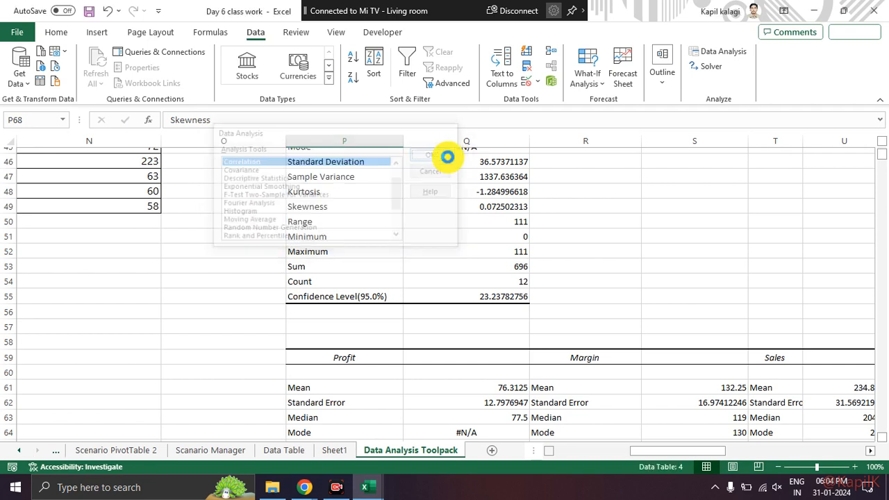
left_click_drag(280, 125, 333, 139)
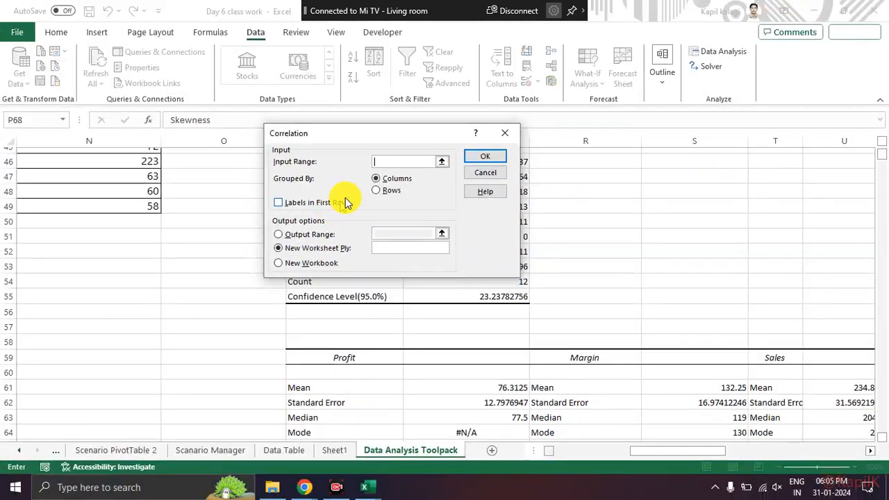
mouse_move(354, 125)
left_mouse_down()
mouse_move(437, 248)
mouse_move(407, 129)
mouse_move(366, 124)
left_mouse_up()
key("Escape")
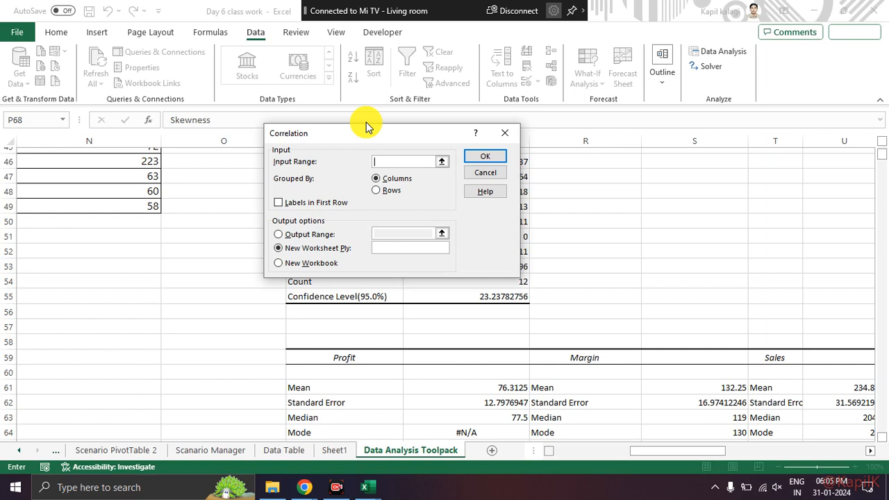
left_click(508, 138)
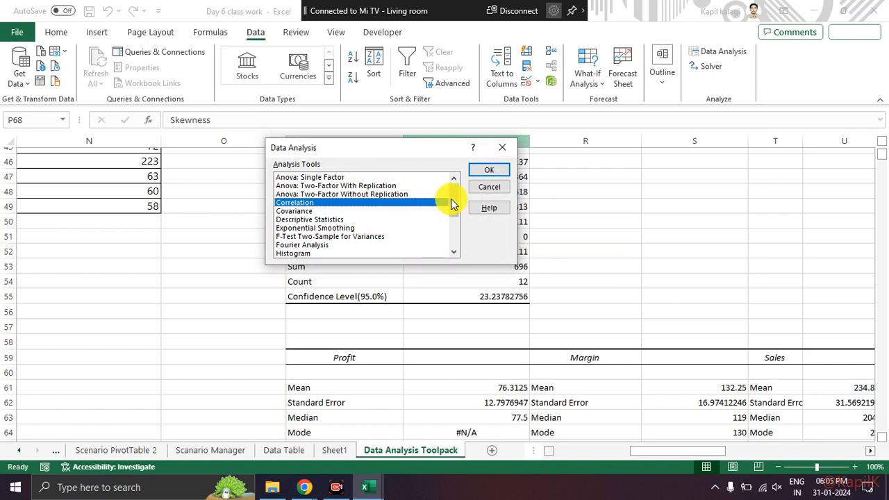
Step: Highlight t-Test: Two-Sample Assuming Equal Variances among the Data Analysis tools and review the rest of the list
left_click_drag(454, 201, 457, 240)
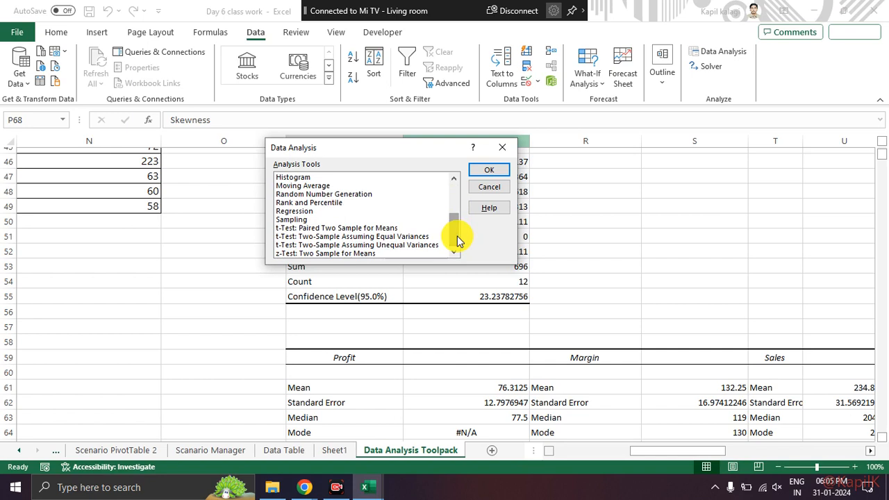
left_click(400, 238)
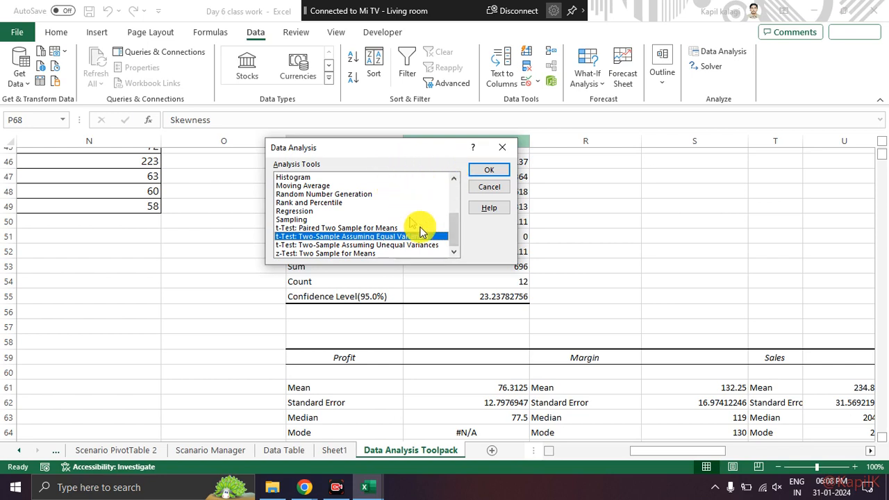
scroll(452, 232, "up", 3)
scroll(452, 229, "down", 3)
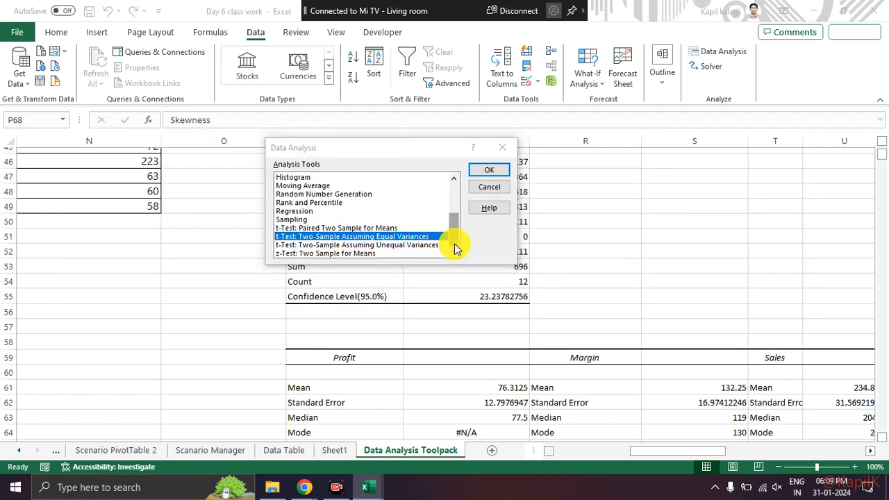
key("alt+Tab")
key("alt+Tab")
key("alt+Tab")
key("alt+Tab")
key("alt+Tab")
key("alt+Tab")
key("alt+Tab")
key("alt+Tab")
key("alt+Tab")
key("alt+Tab")
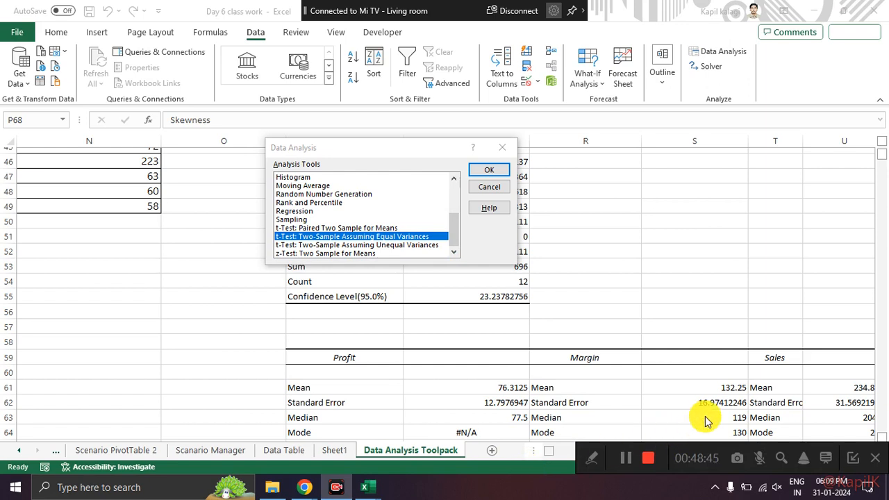
left_click(854, 457)
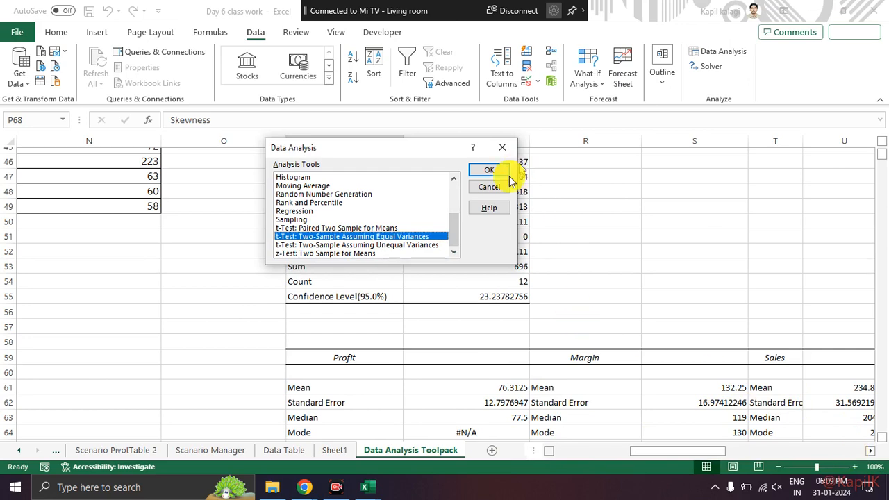
left_click(337, 487)
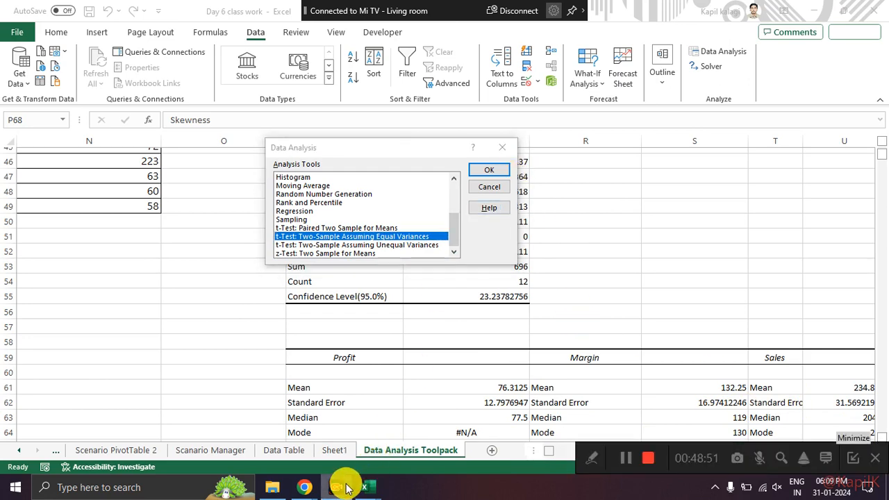